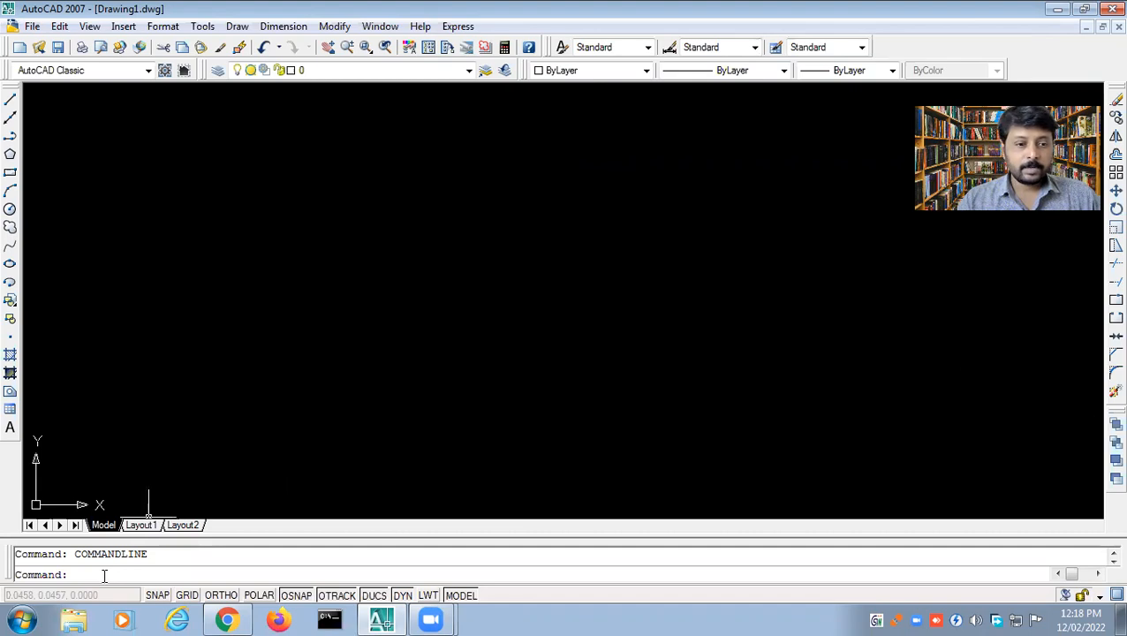
Step: Configure the drawing units to millimeters for inserted content, with a length precision of 0.00
{"action": "type", "text": "units"}
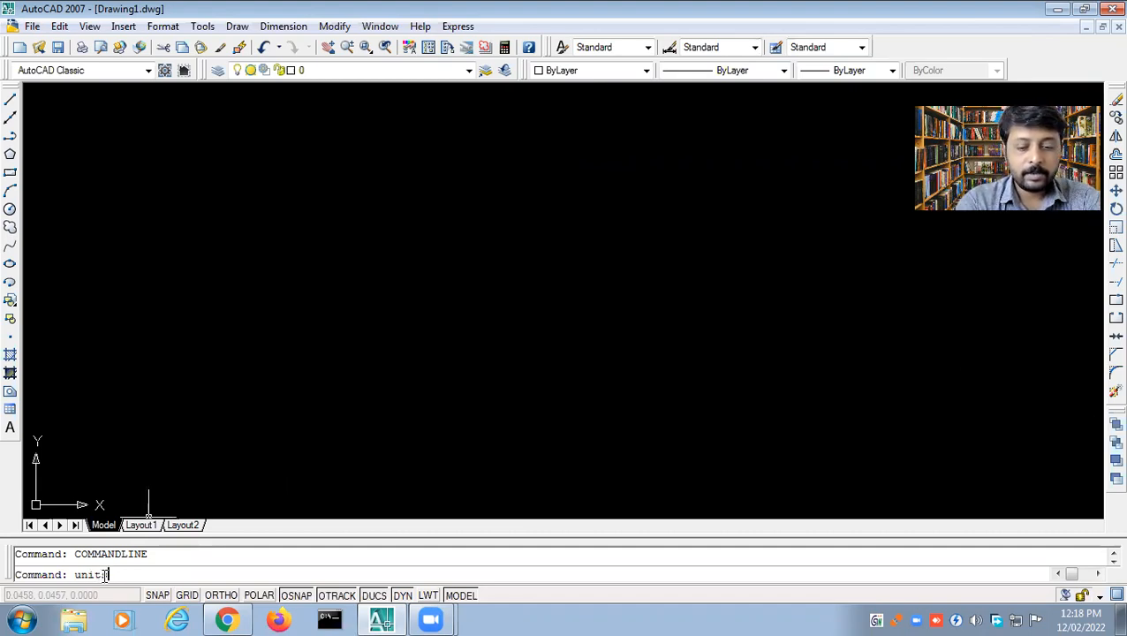
{"action": "key", "text": "Return"}
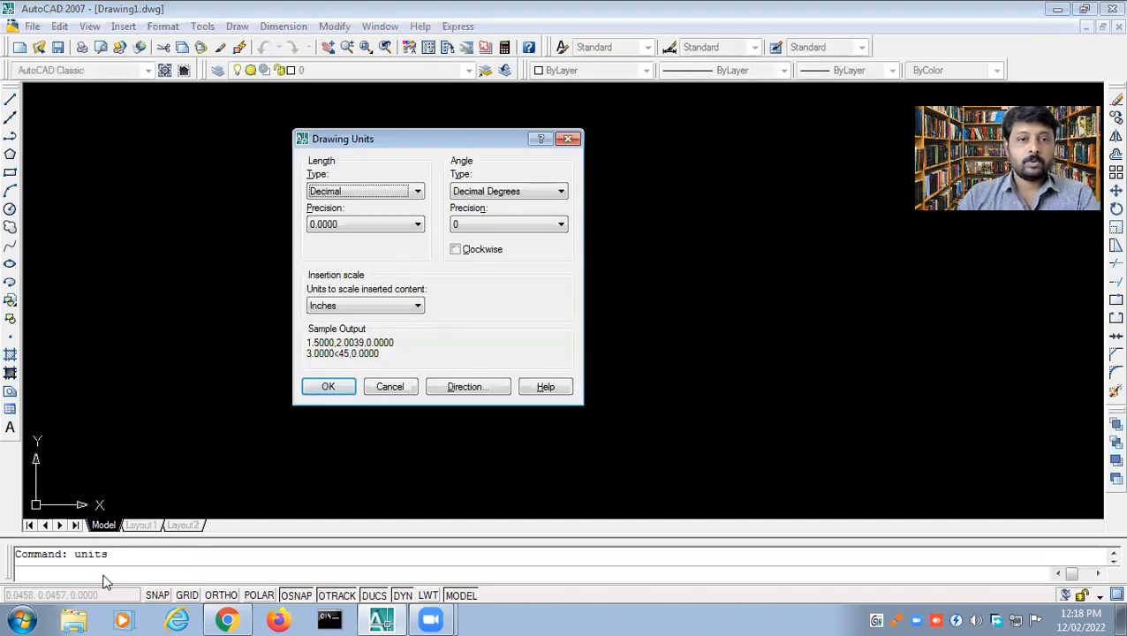
{"action": "left_click", "coordinate": [417, 307]}
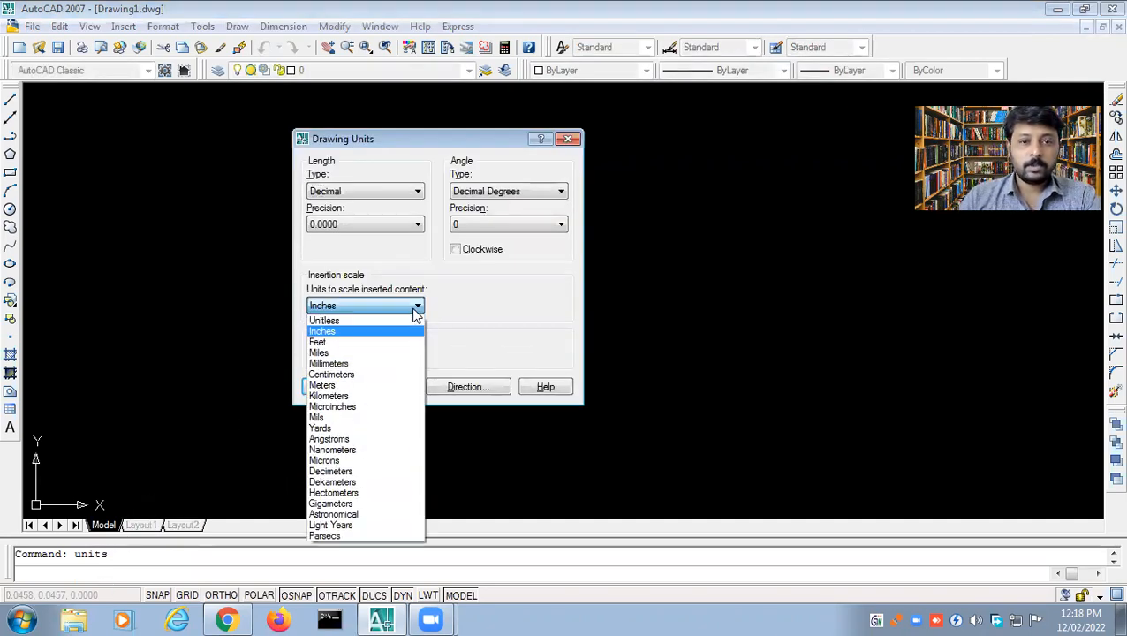
{"action": "left_click", "coordinate": [385, 364]}
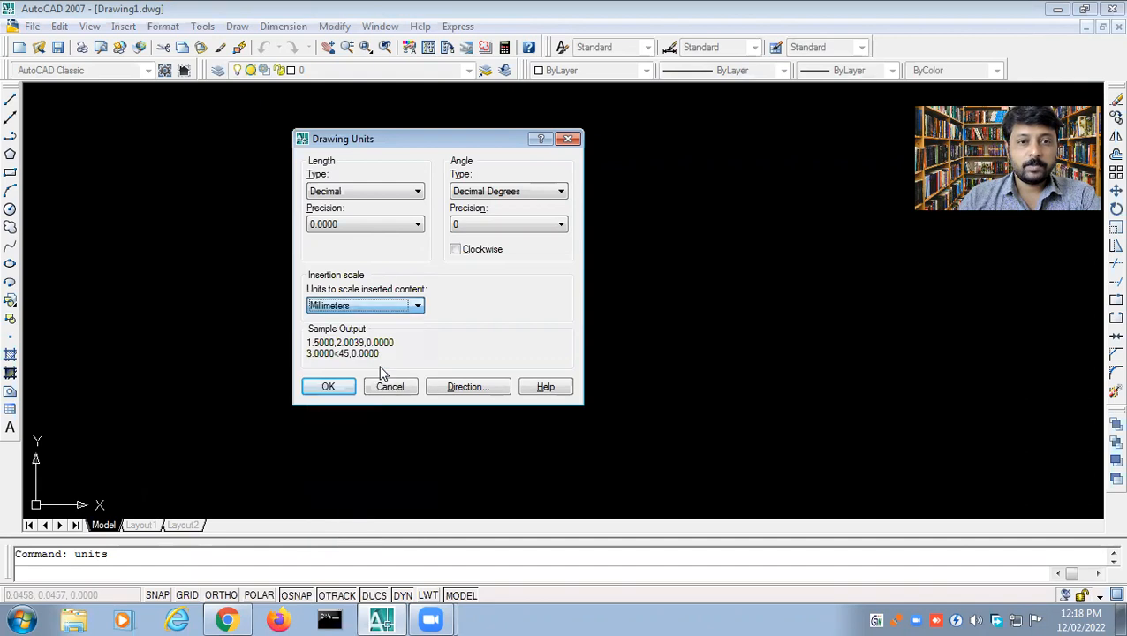
{"action": "left_click", "coordinate": [406, 226]}
{"action": "left_click", "coordinate": [388, 261]}
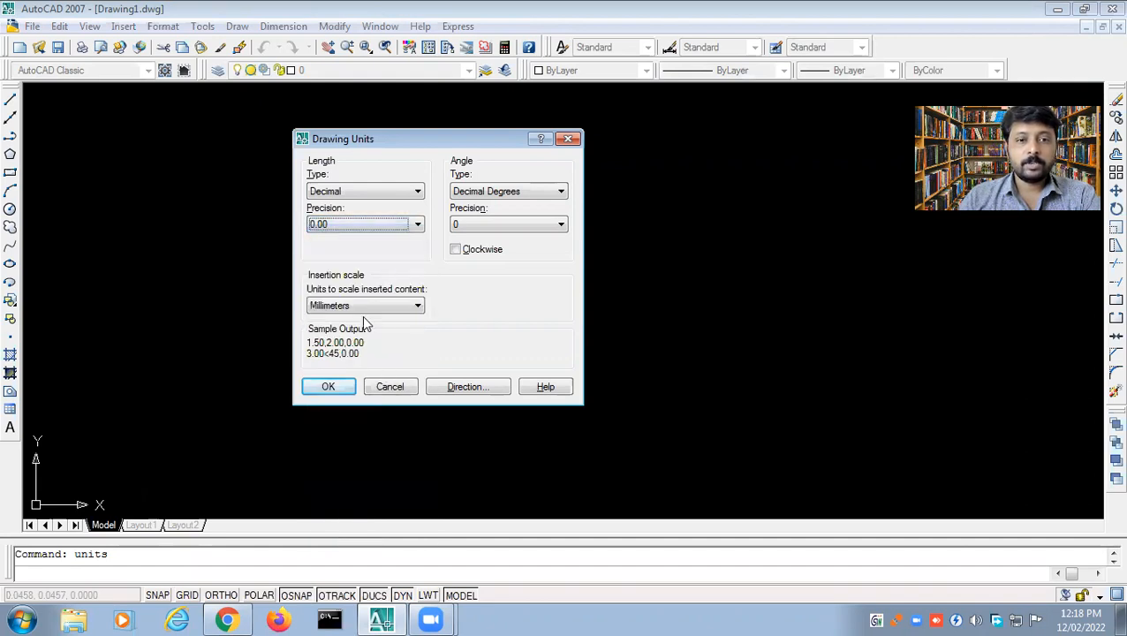
{"action": "left_click", "coordinate": [328, 389]}
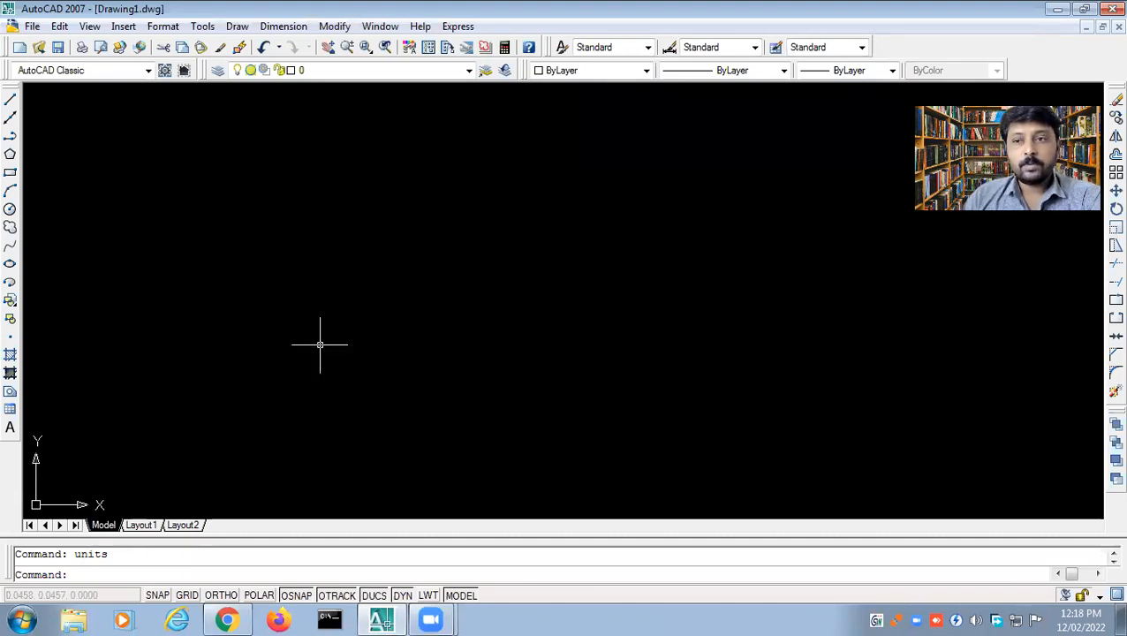
Step: Draw a 10 mm line at 0° and continue from its end with a 5 mm line at 90°
{"action": "left_click", "coordinate": [10, 103]}
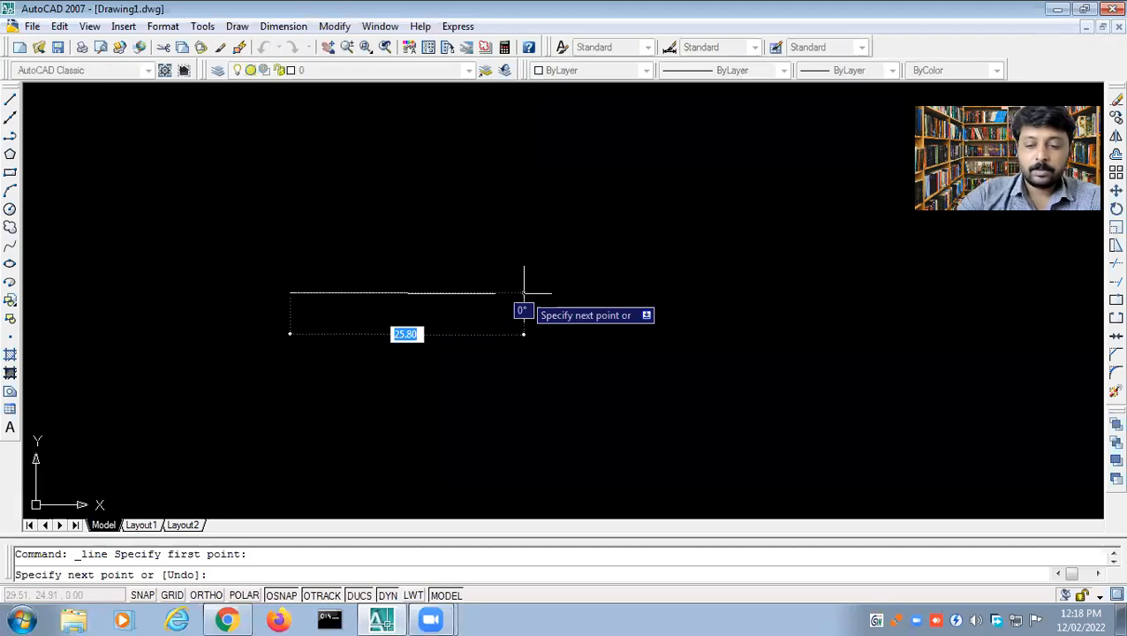
{"action": "type", "text": "10"}
{"action": "key", "text": "Tab"}
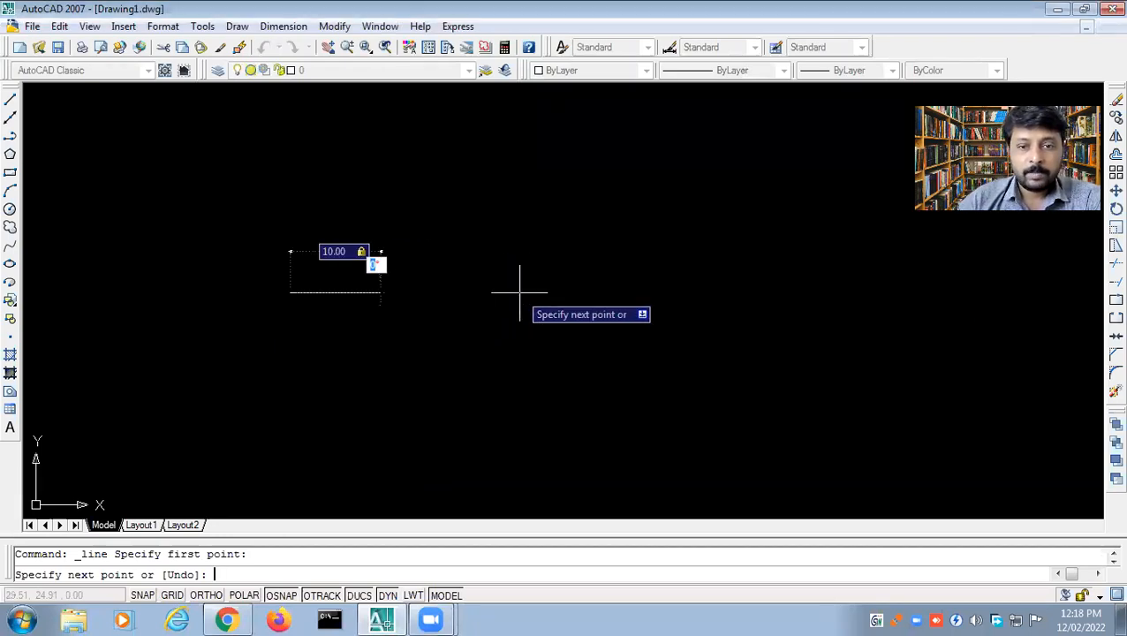
{"action": "type", "text": "0"}
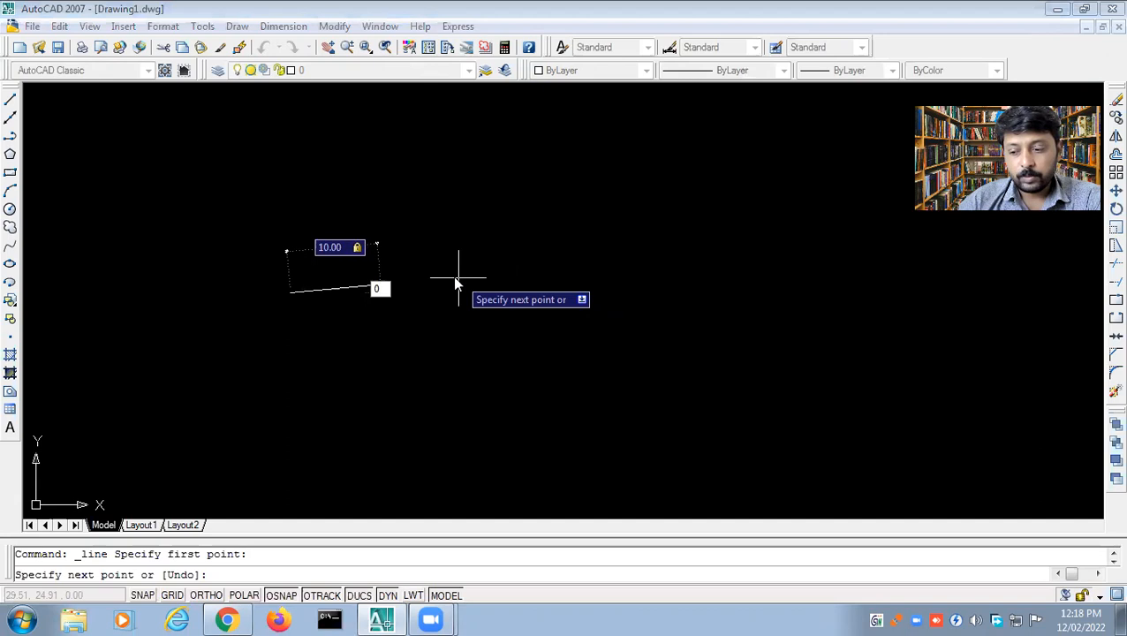
{"action": "key", "text": "Return"}
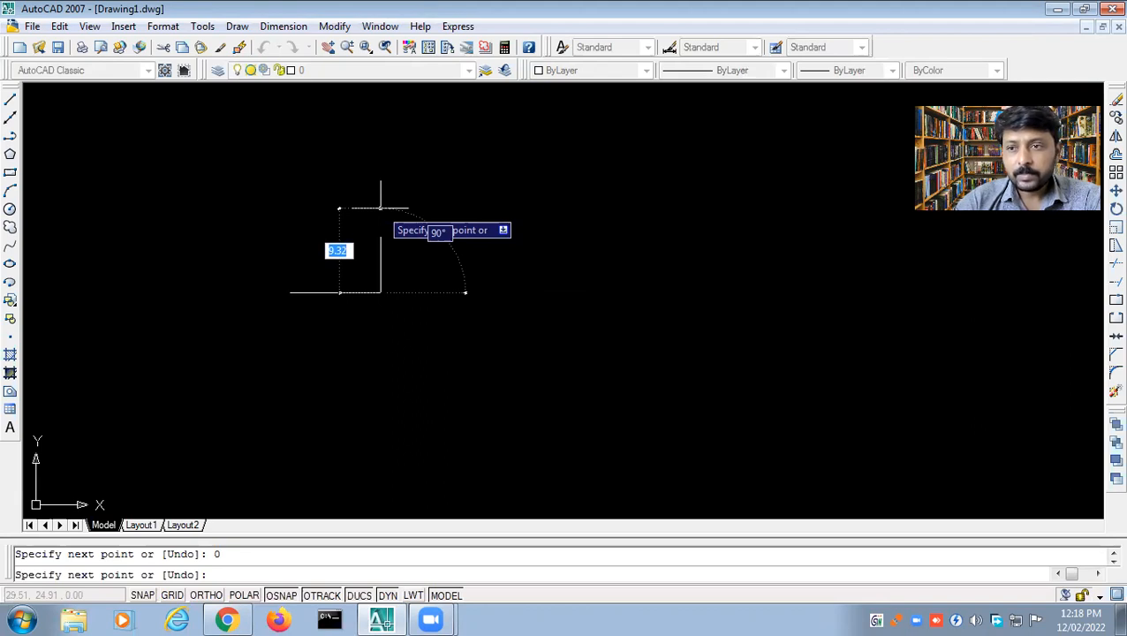
{"action": "type", "text": "5"}
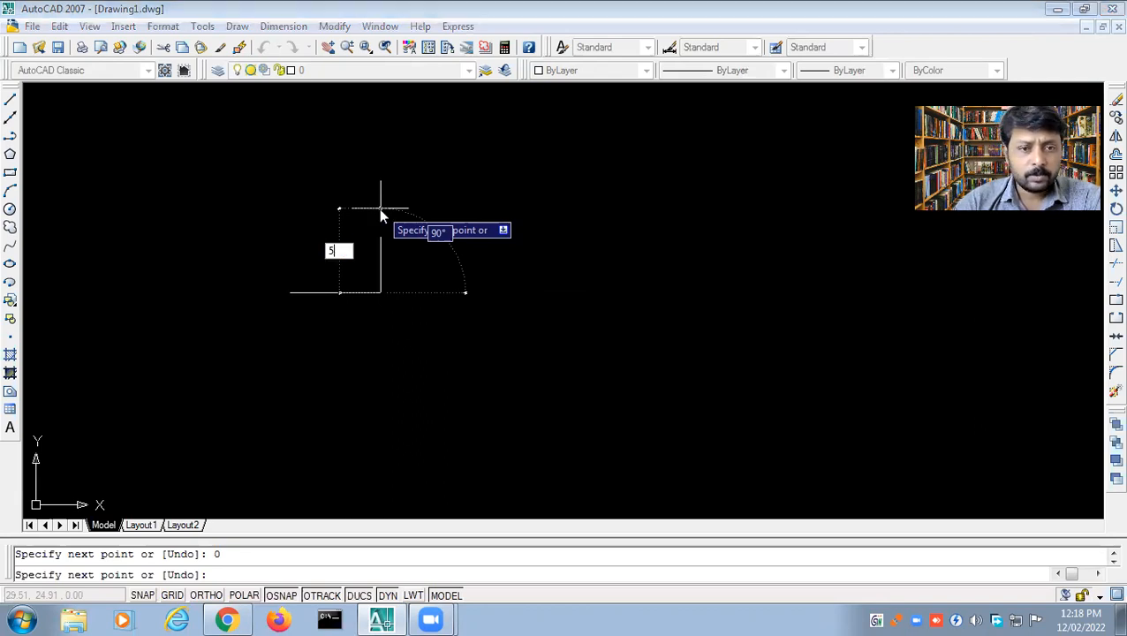
{"action": "key", "text": "Tab"}
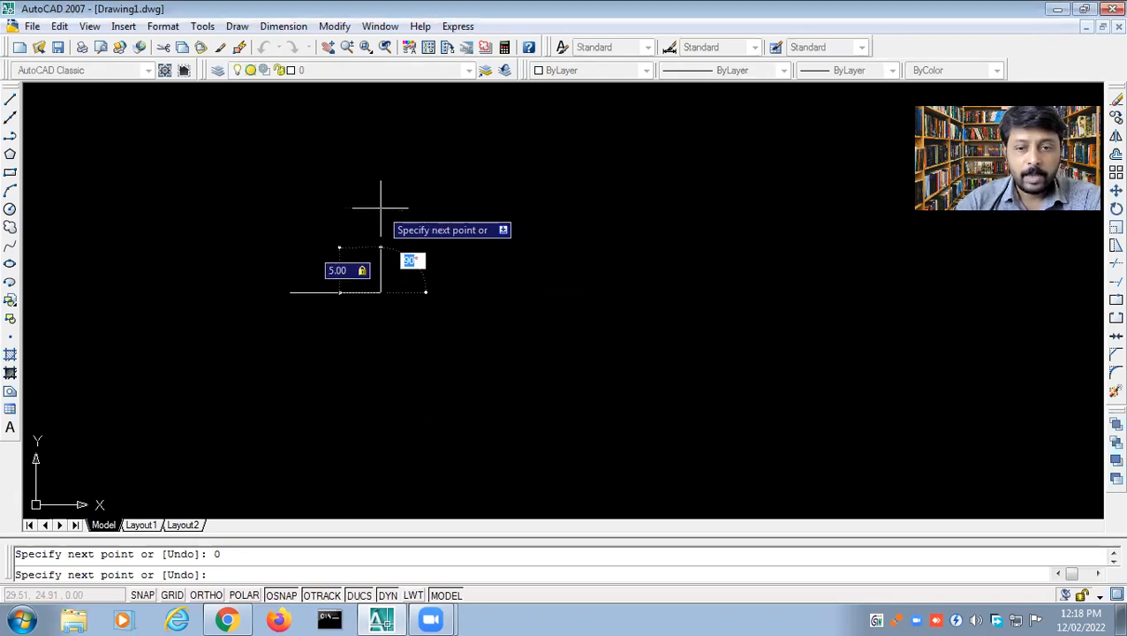
{"action": "type", "text": "90"}
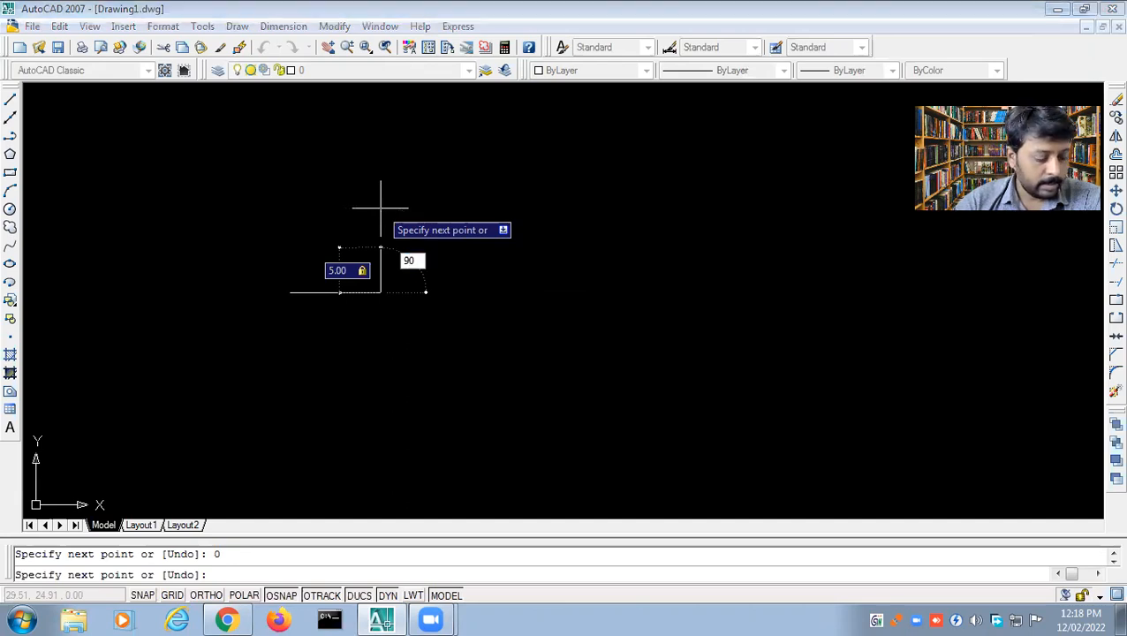
{"action": "key", "text": "Return"}
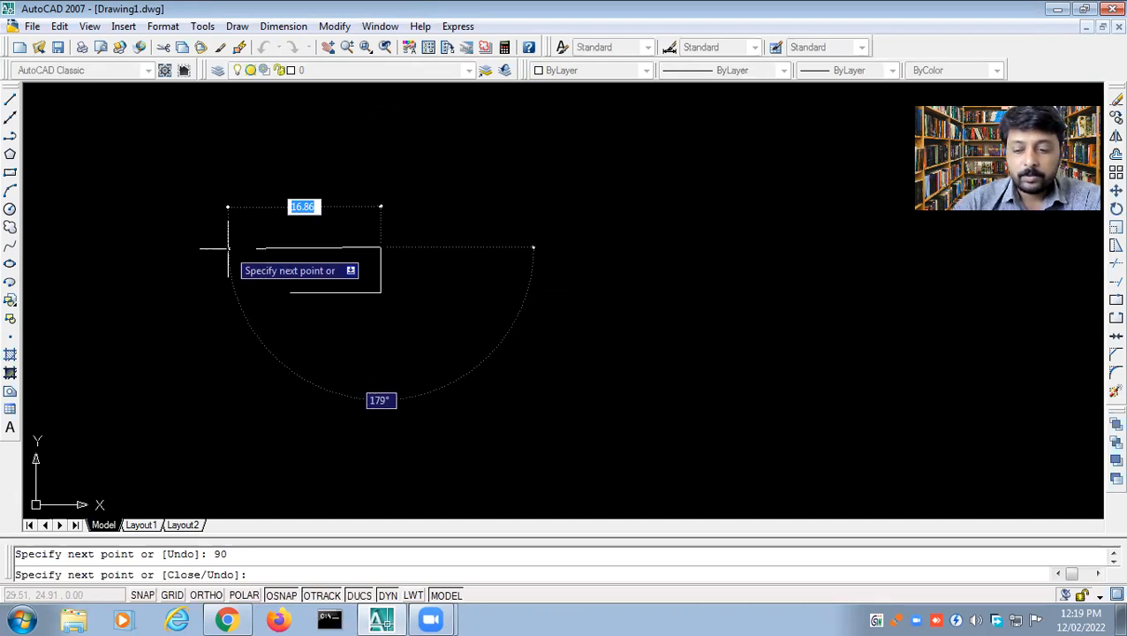
Step: Complete the rectangle with a 10 mm line at 180° and a closing line back to the starting corner
{"action": "type", "text": "10"}
{"action": "key", "text": "Tab"}
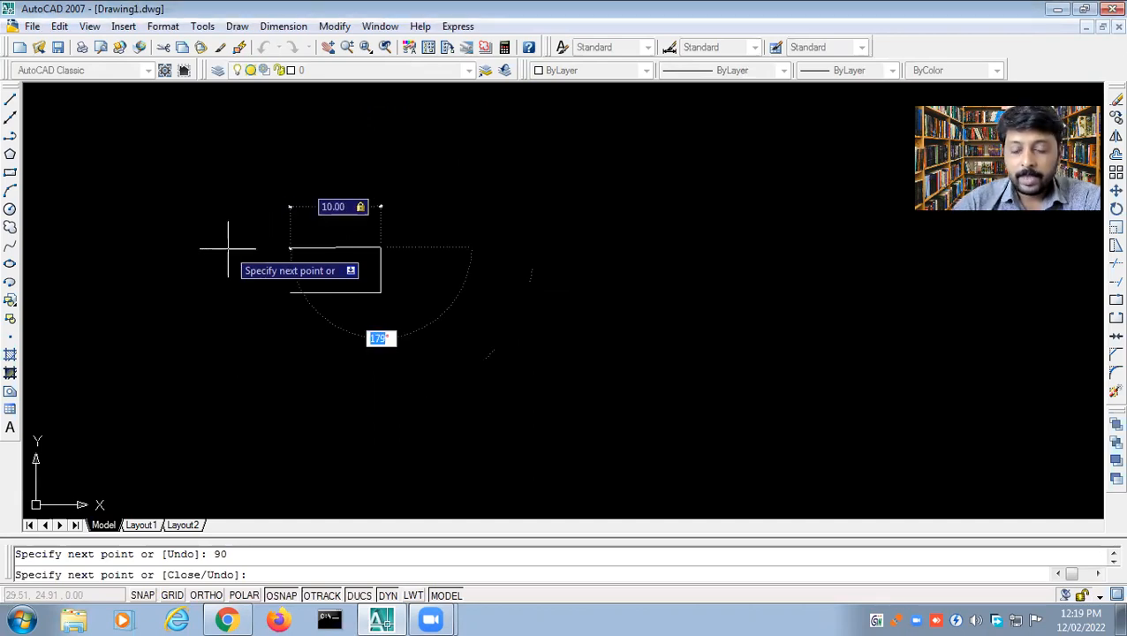
{"action": "type", "text": "180"}
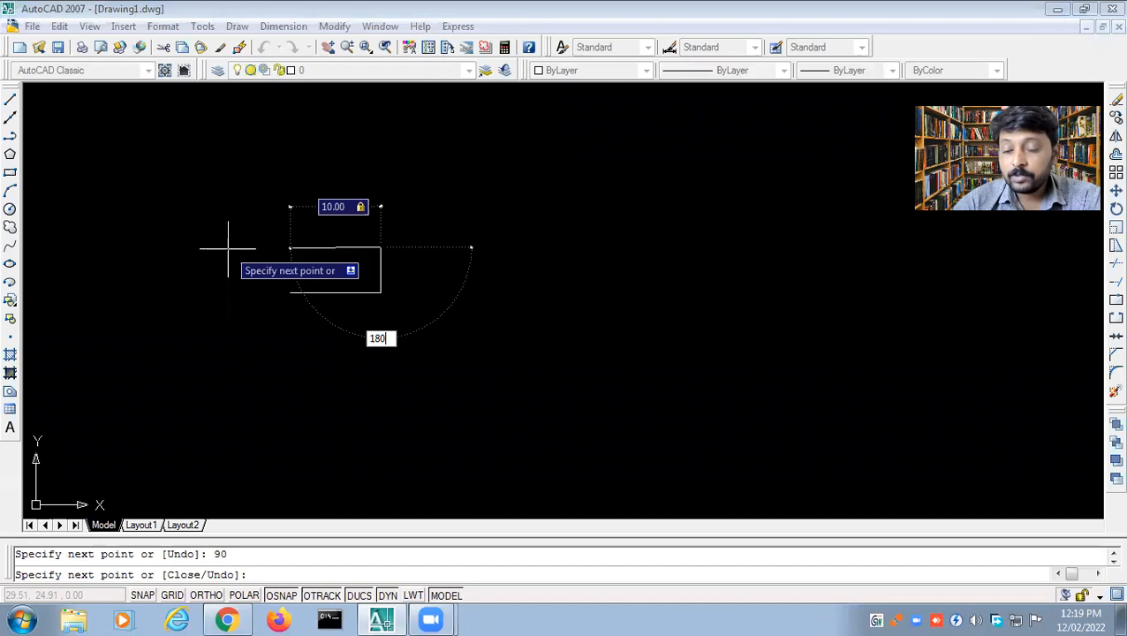
{"action": "key", "text": "Return"}
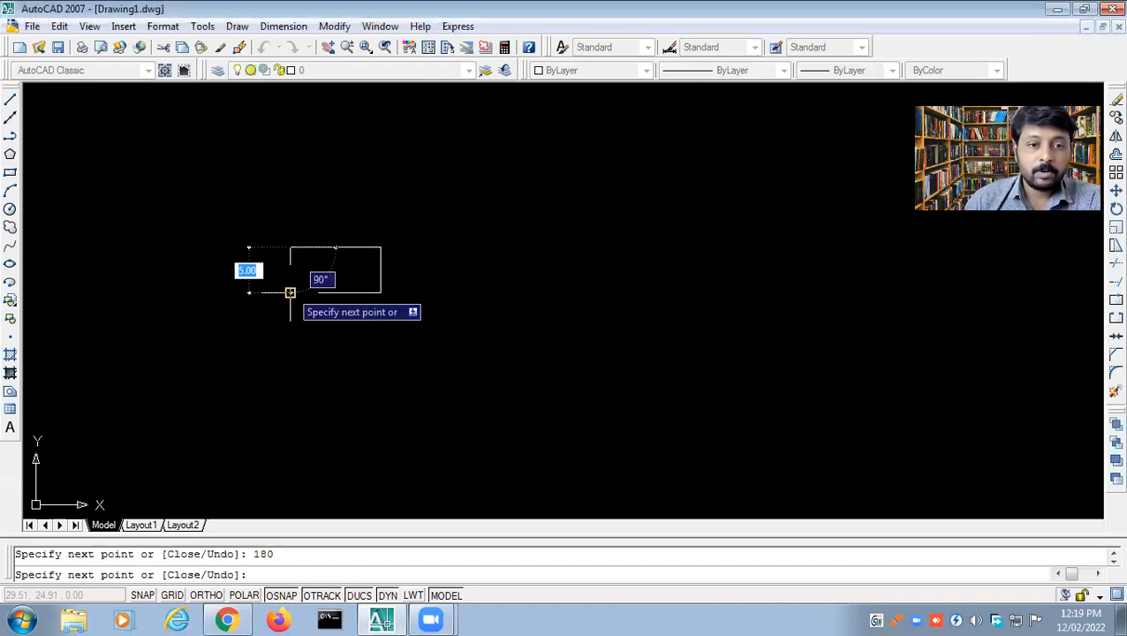
{"action": "left_click", "coordinate": [289, 293]}
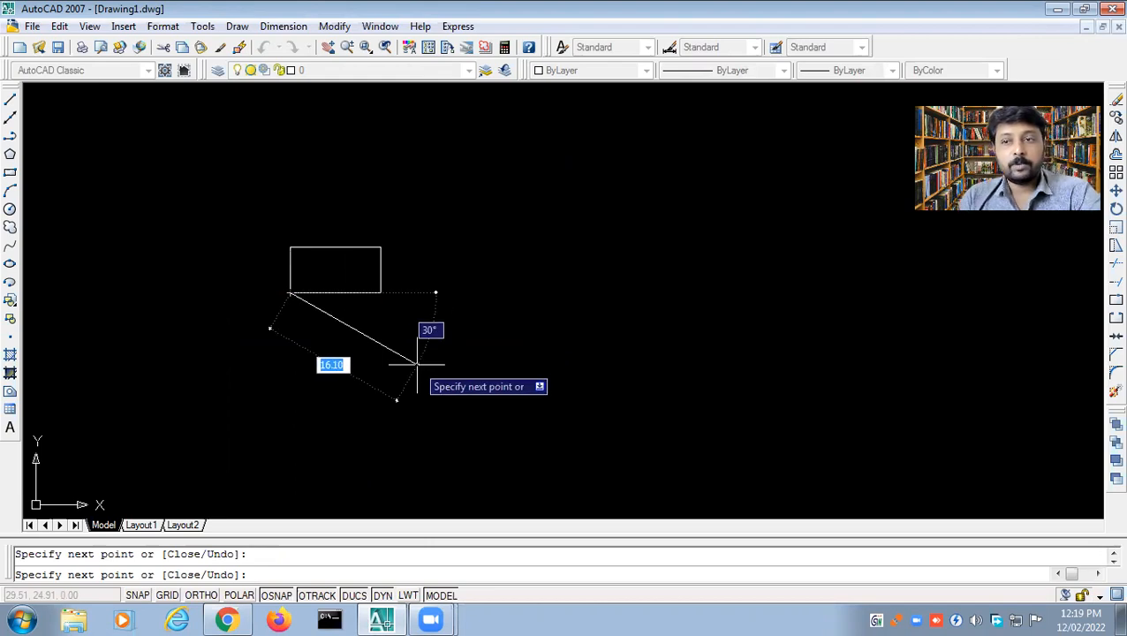
{"action": "key", "text": "Escape"}
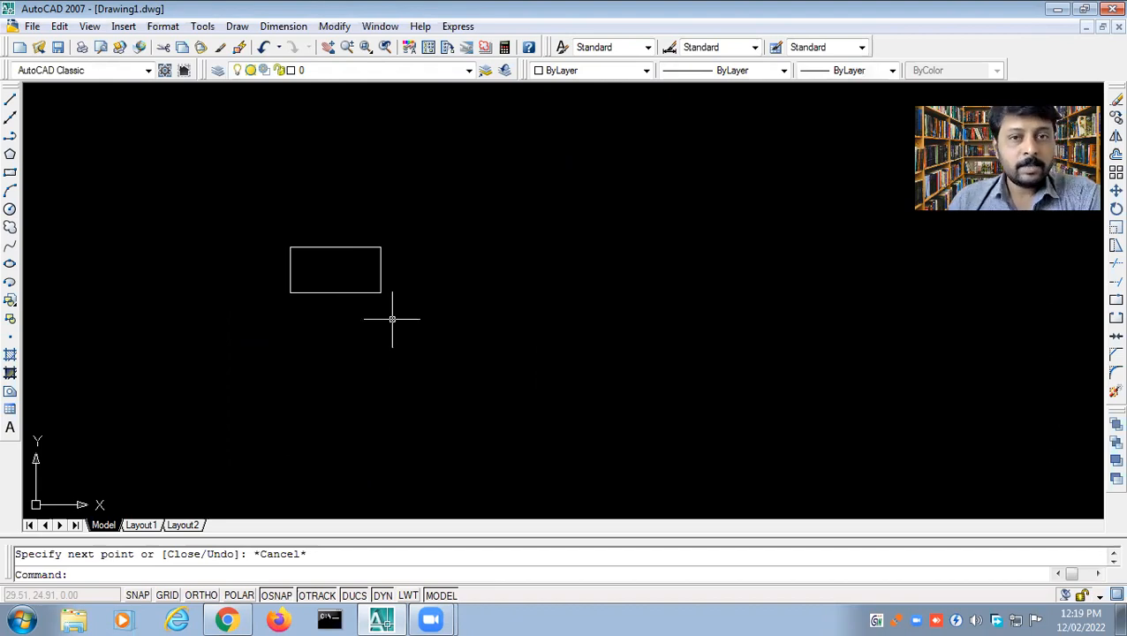
Step: Draw a separate 20 mm horizontal line at 0° in the empty area to the right of the rectangle
{"action": "middle_click_drag", "start_coordinate": [442, 314], "coordinate": [232, 299]}
{"action": "scroll", "coordinate": [224, 273], "scroll_direction": "up", "scroll_amount": 1}
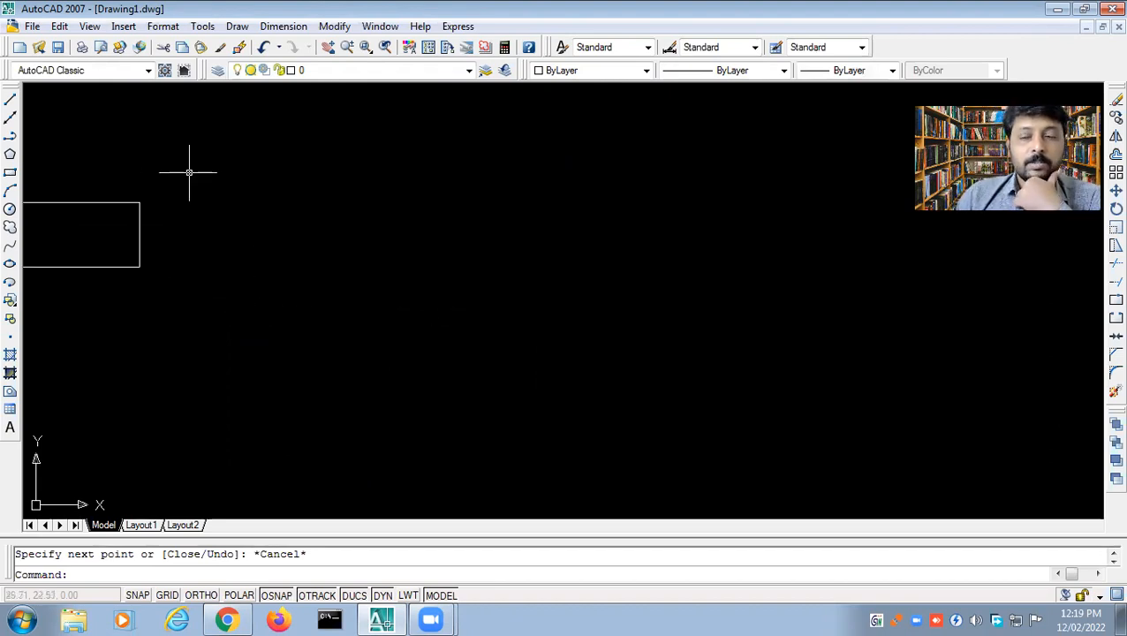
{"action": "left_click", "coordinate": [9, 101]}
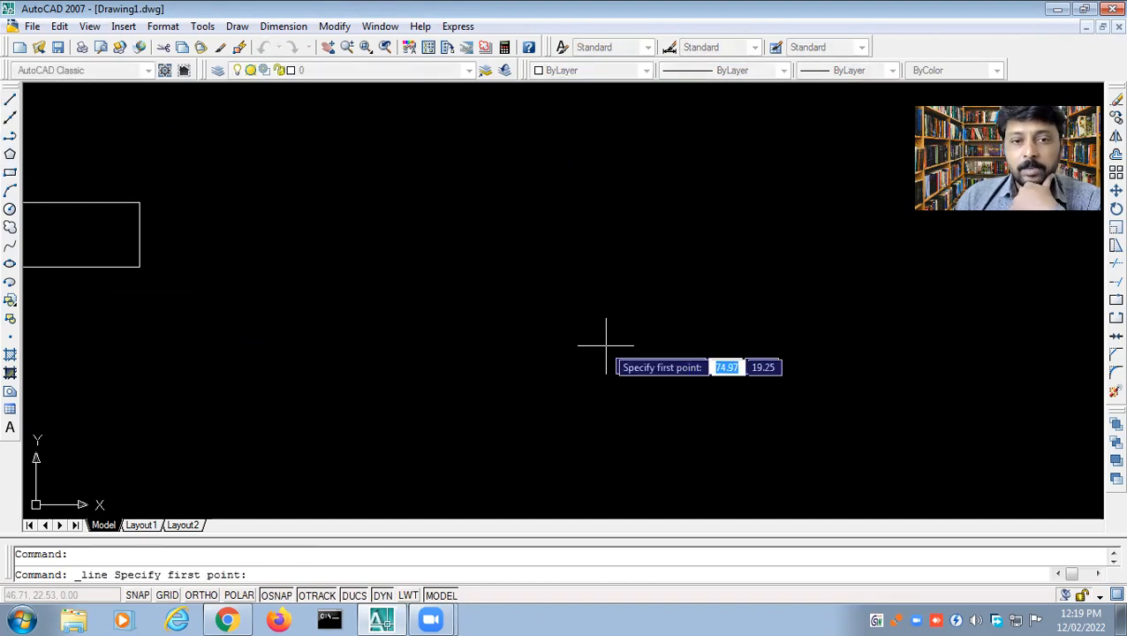
{"action": "left_click", "coordinate": [385, 334]}
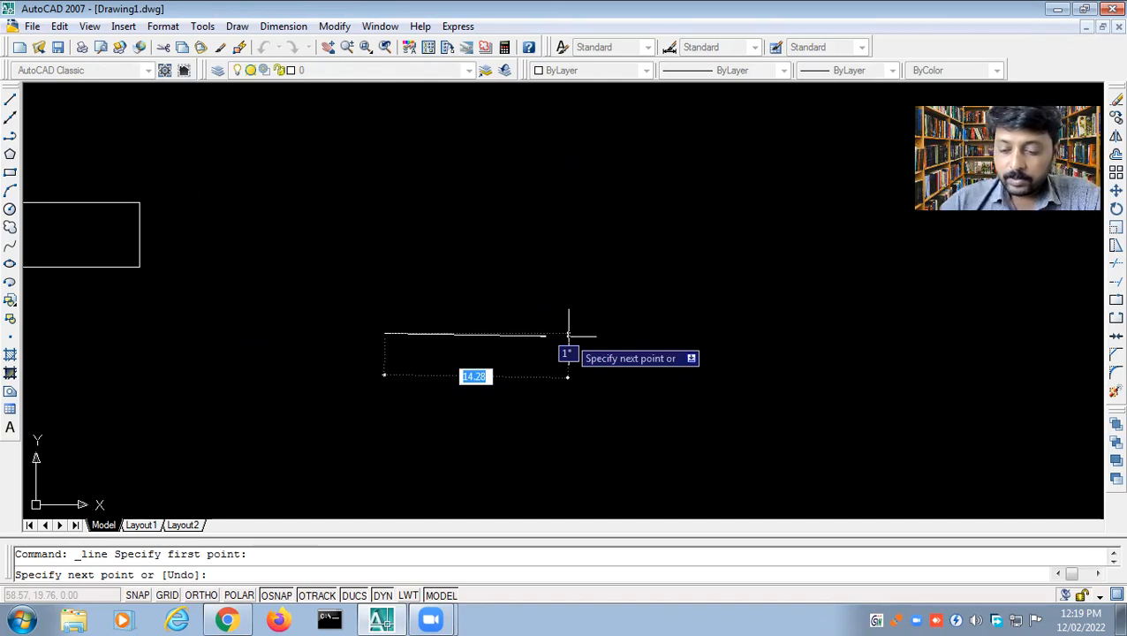
{"action": "type", "text": "20"}
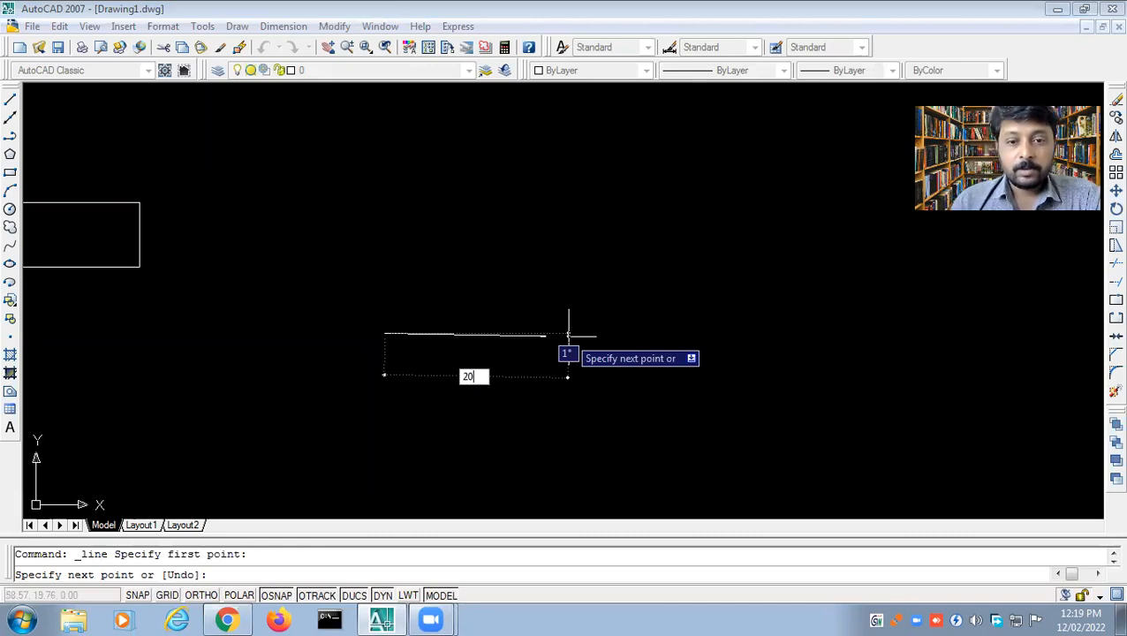
{"action": "key", "text": "Tab"}
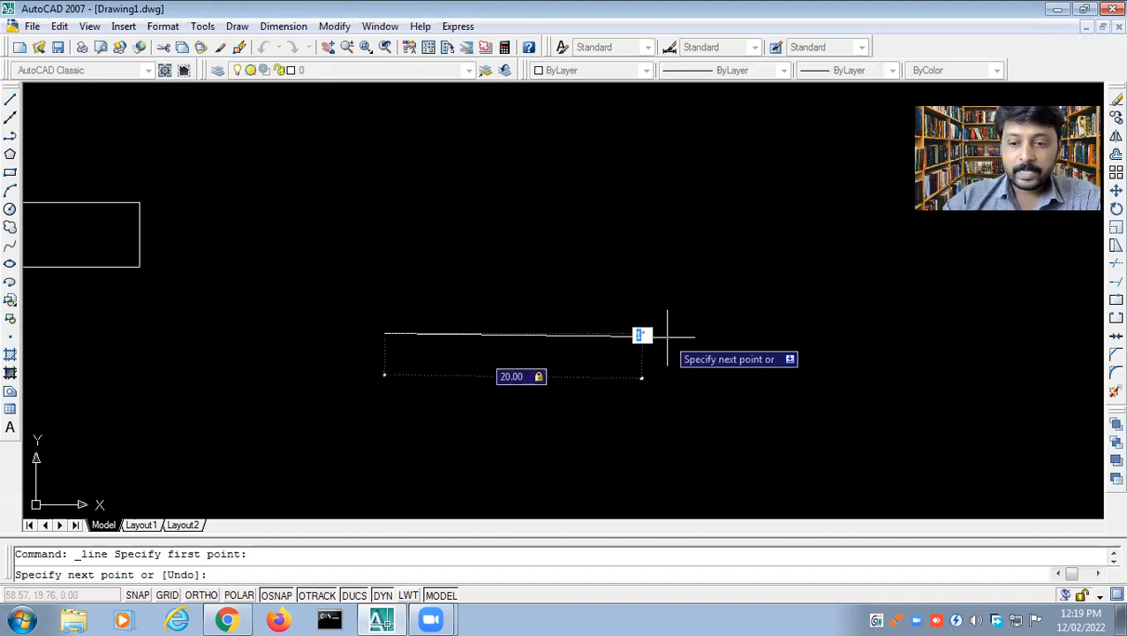
{"action": "type", "text": "0"}
{"action": "key", "text": "Return"}
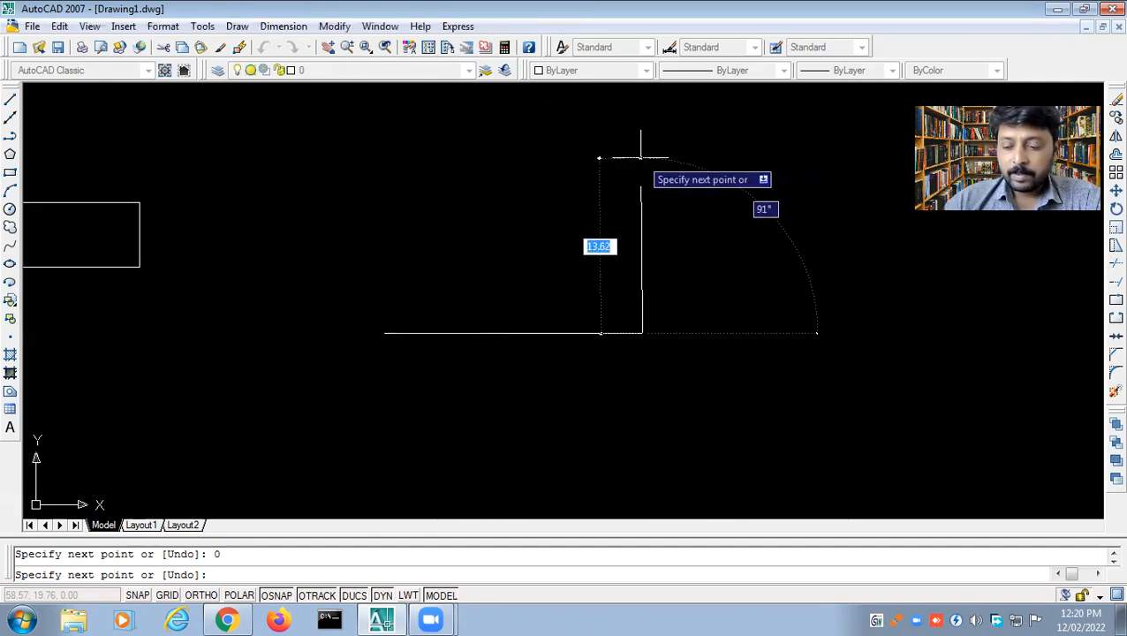
Step: Continue from the right end of the horizontal line with a 20 mm vertical line at 90°
{"action": "type", "text": "20"}
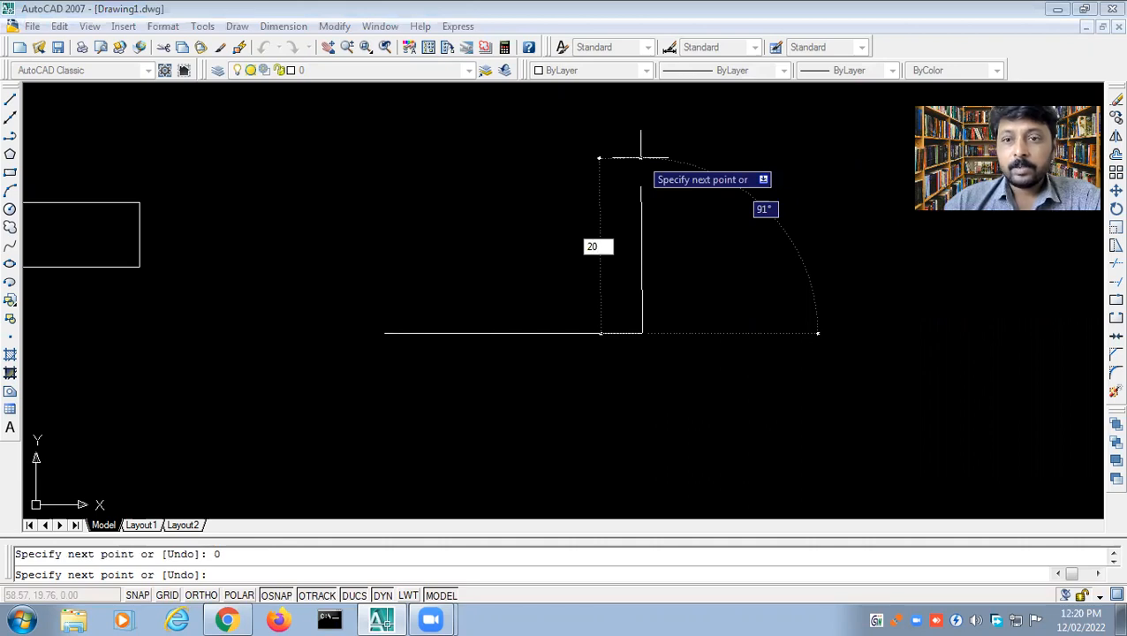
{"action": "key", "text": "Tab"}
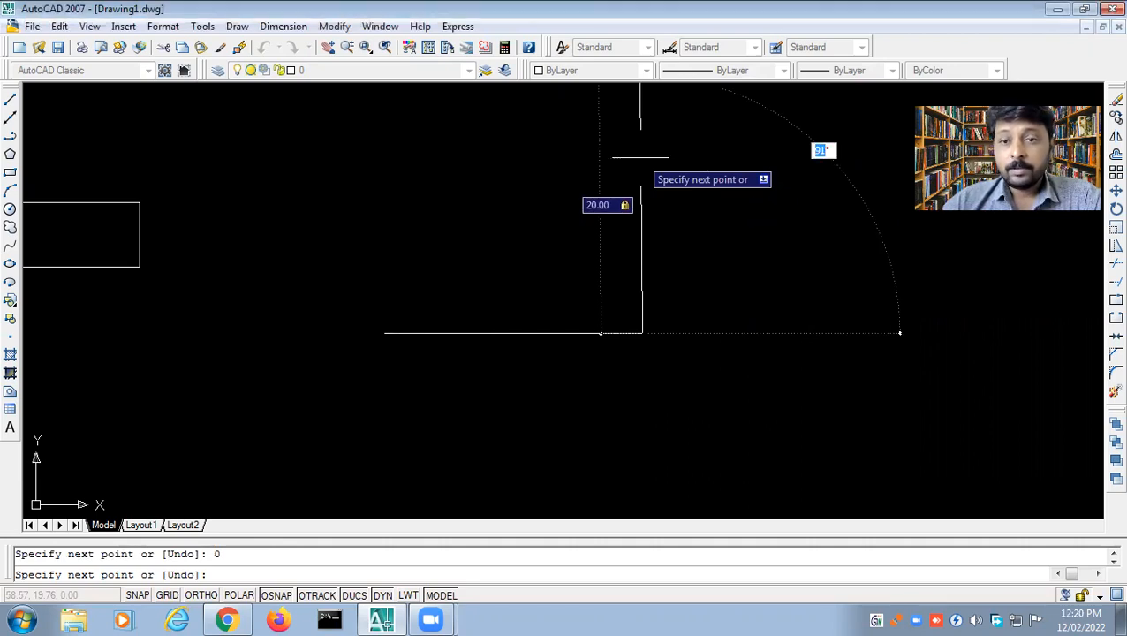
{"action": "type", "text": "90"}
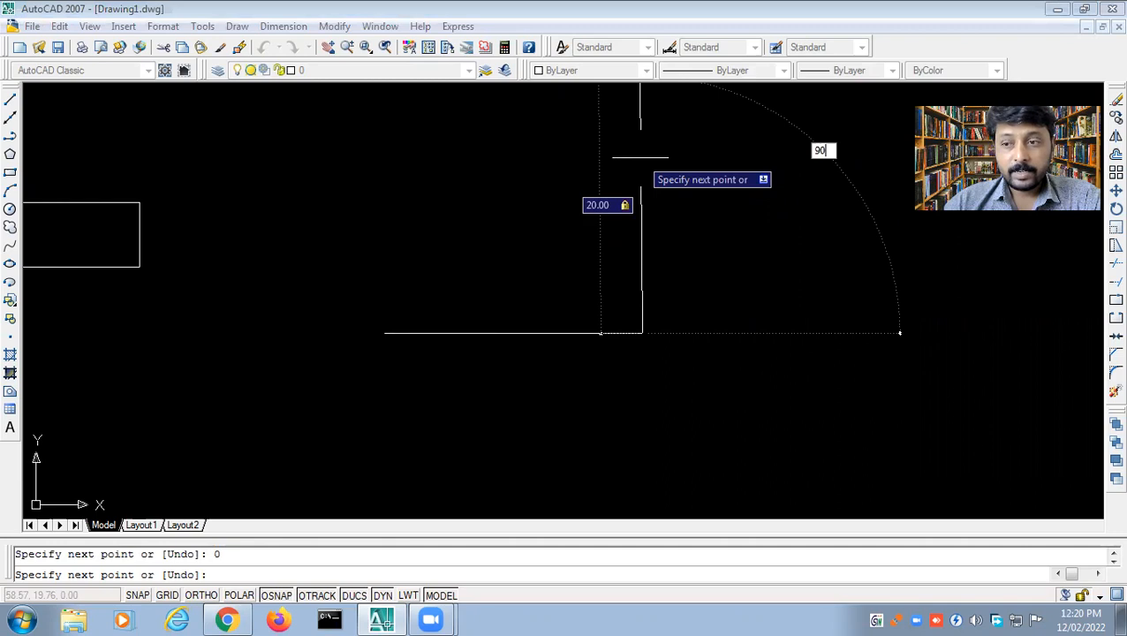
{"action": "key", "text": "Return"}
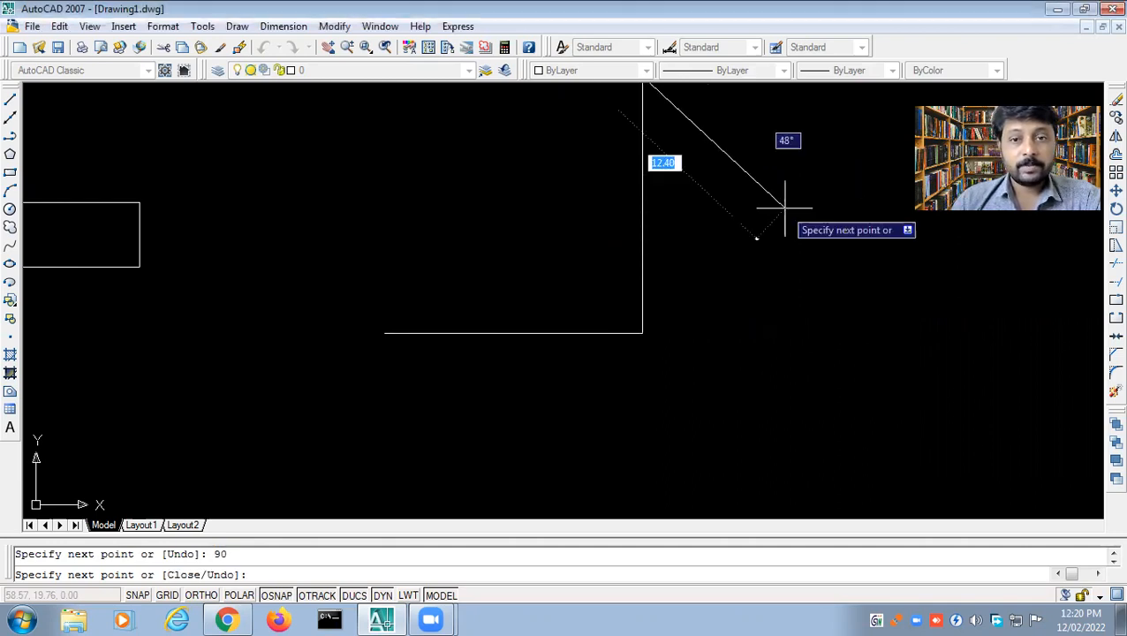
{"action": "mouse_move", "coordinate": [755, 309]}
{"action": "middle_mouse_down"}
{"action": "mouse_move", "coordinate": [724, 445]}
{"action": "mouse_move", "coordinate": [750, 389]}
{"action": "middle_mouse_up"}
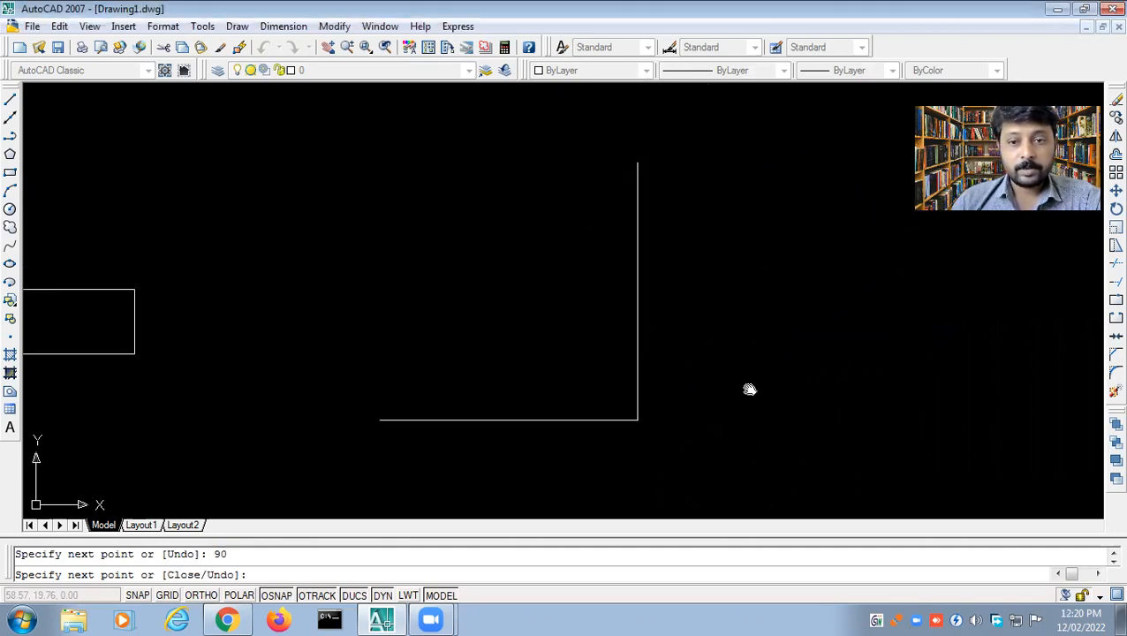
{"action": "key", "text": "Escape"}
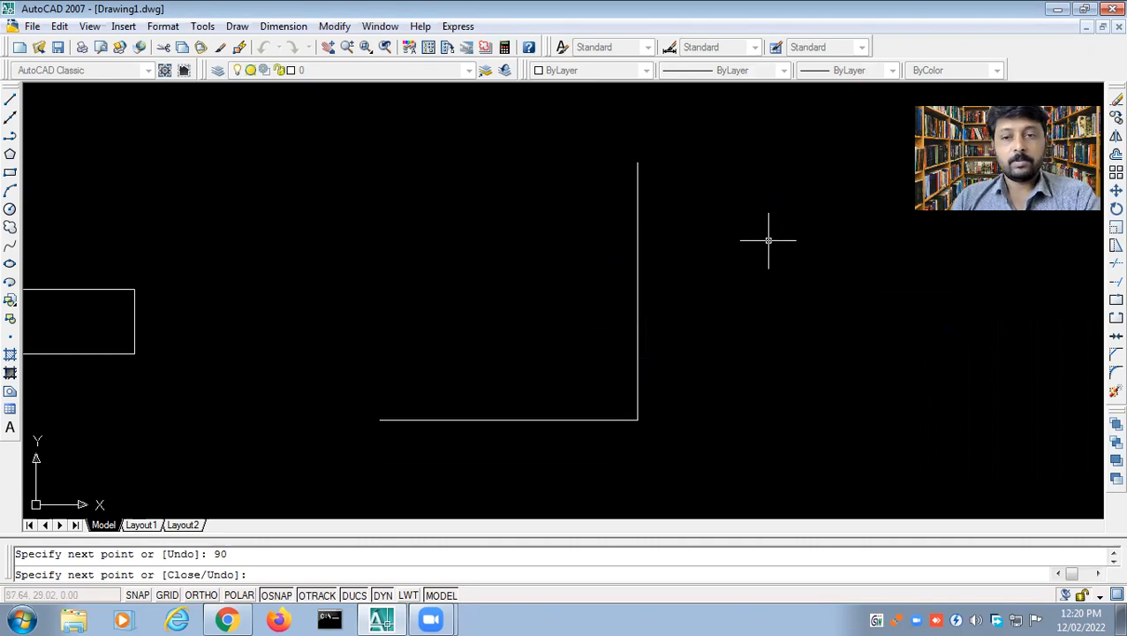
Step: Close the triangle with a line from the horizontal line's left end to the vertical line's upper end
{"action": "left_click", "coordinate": [10, 100]}
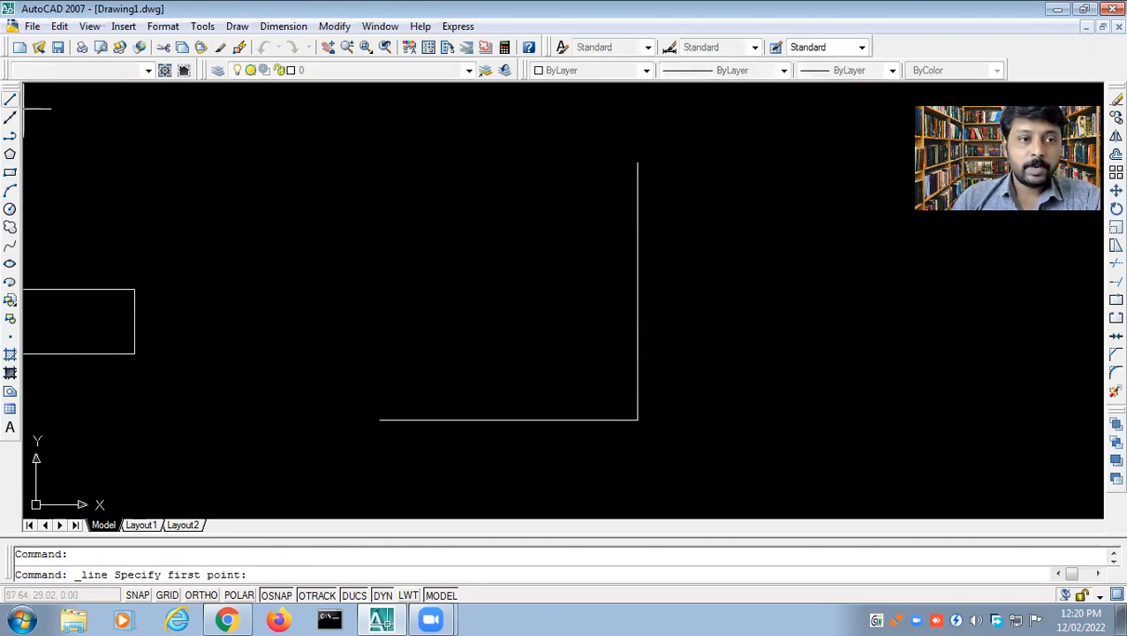
{"action": "left_click", "coordinate": [380, 419]}
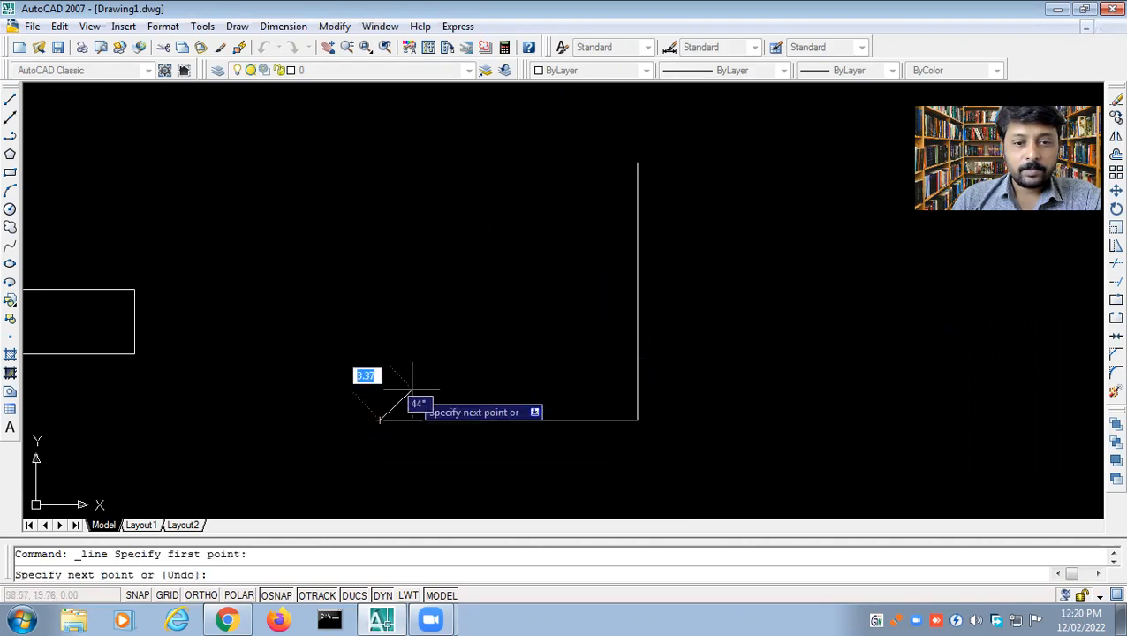
{"action": "left_click", "coordinate": [636, 161]}
{"action": "key", "text": "Escape"}
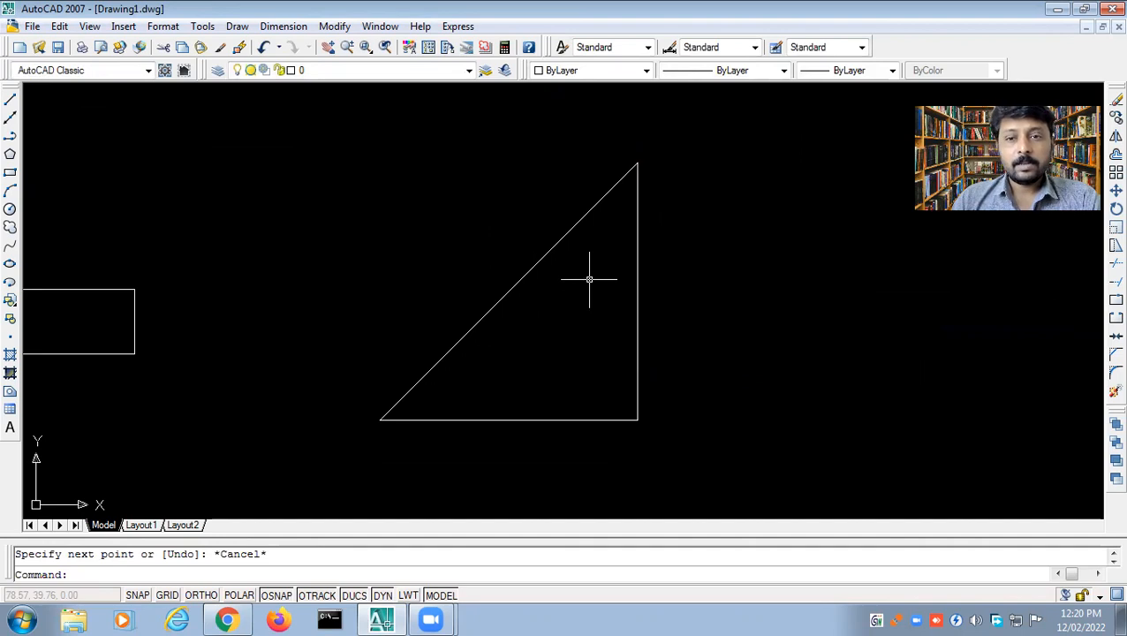
Step: Delete the triangle's vertical side and its sloping side, keeping only the horizontal base
{"action": "left_click", "coordinate": [637, 291]}
{"action": "key", "text": "Delete"}
{"action": "left_click", "coordinate": [510, 287]}
{"action": "key", "text": "Delete"}
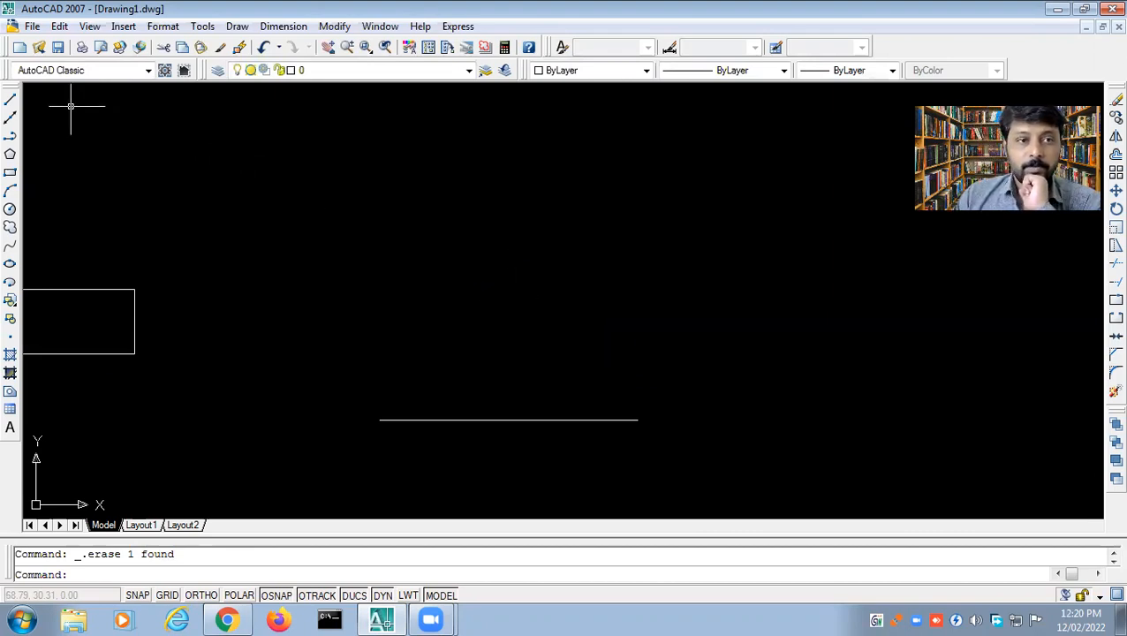
Step: Draw a 20 mm line at 150° from the right end of the horizontal base
{"action": "left_click", "coordinate": [11, 103]}
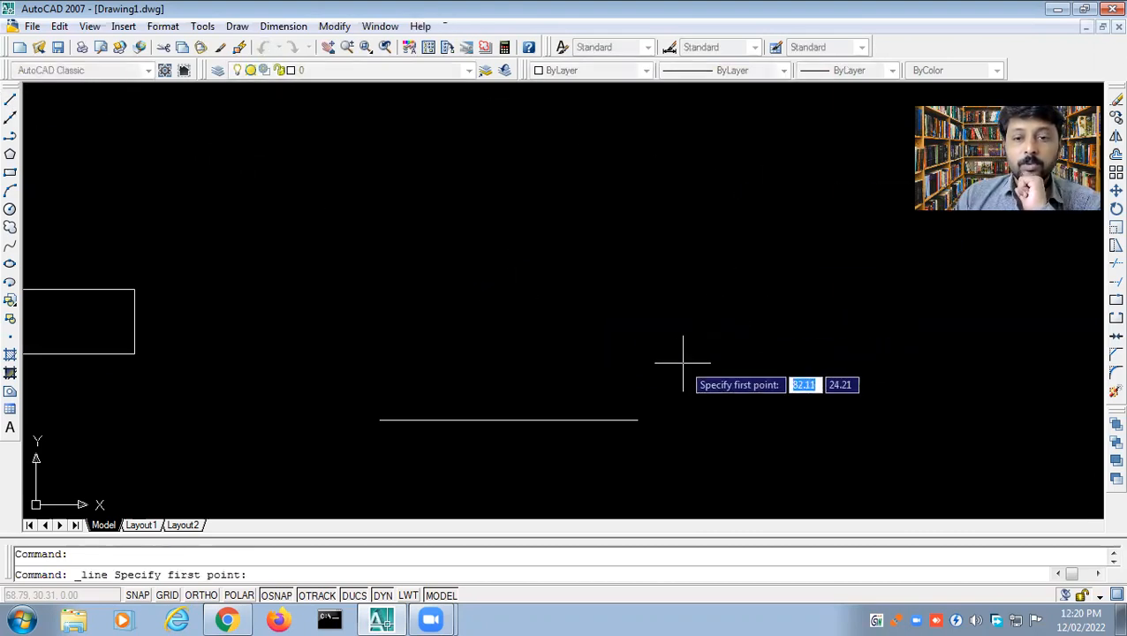
{"action": "left_click", "coordinate": [637, 419]}
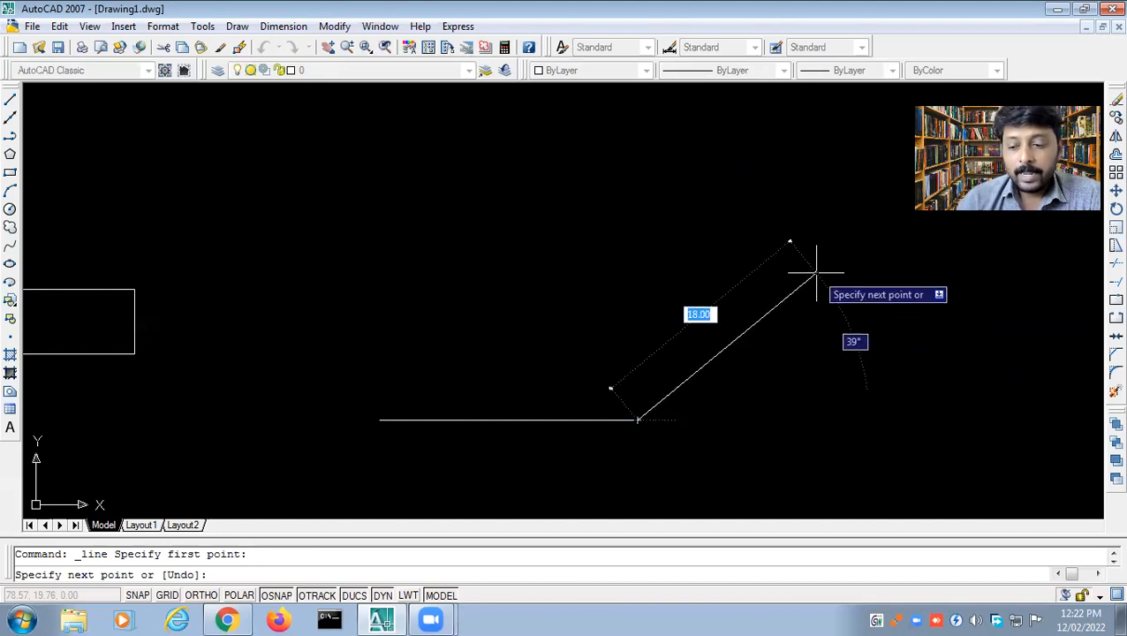
{"action": "type", "text": "20"}
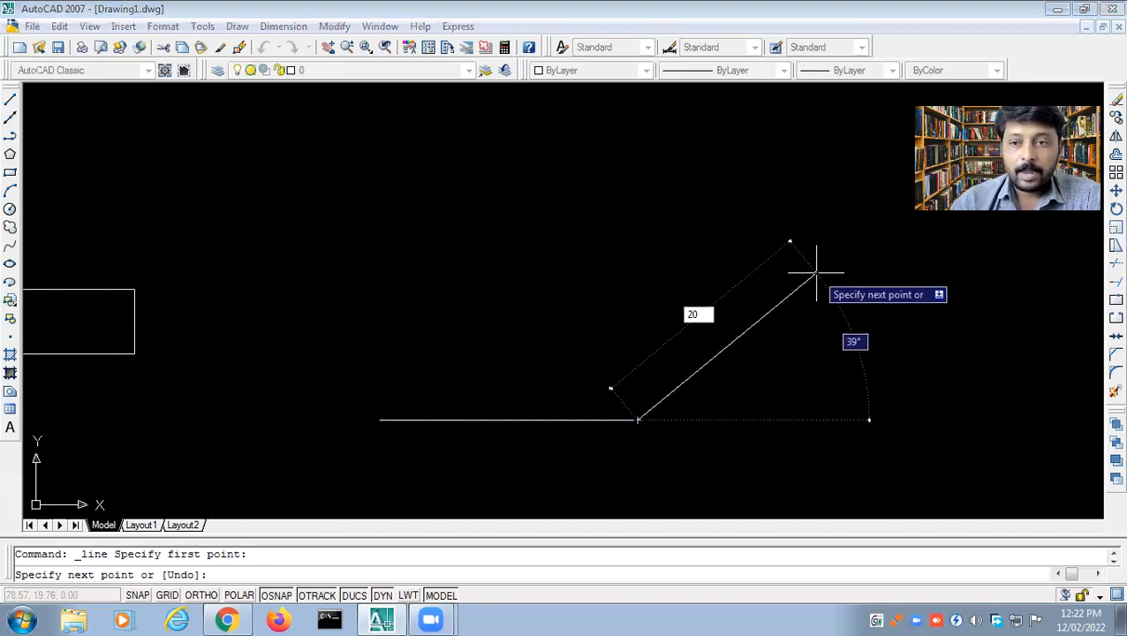
{"action": "key", "text": "Tab"}
{"action": "type", "text": "1"}
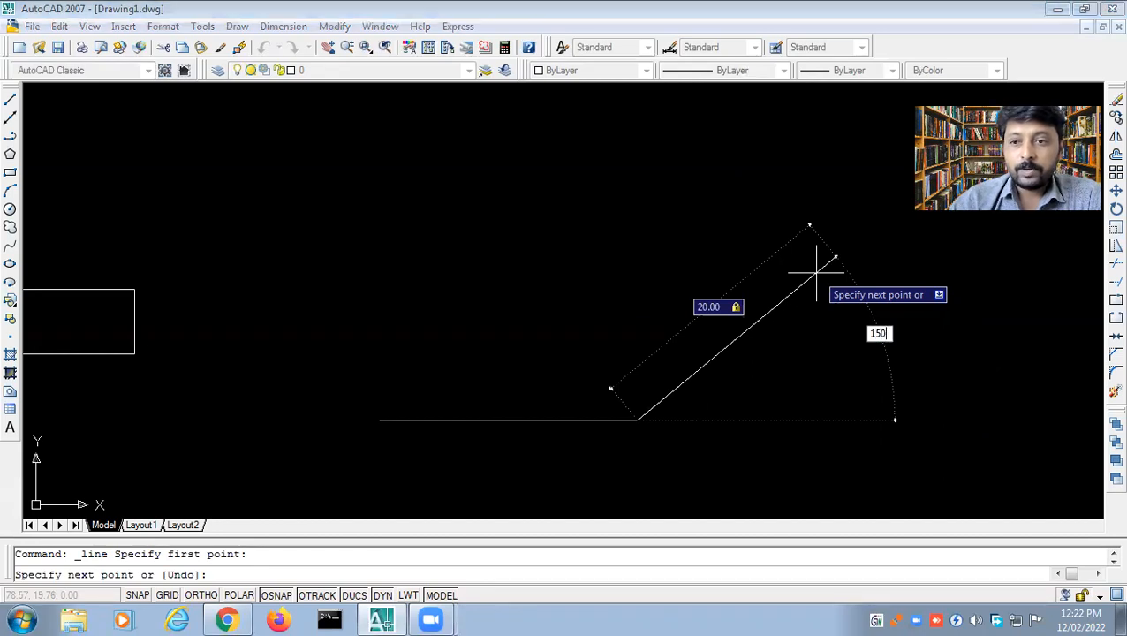
{"action": "key", "text": "Return"}
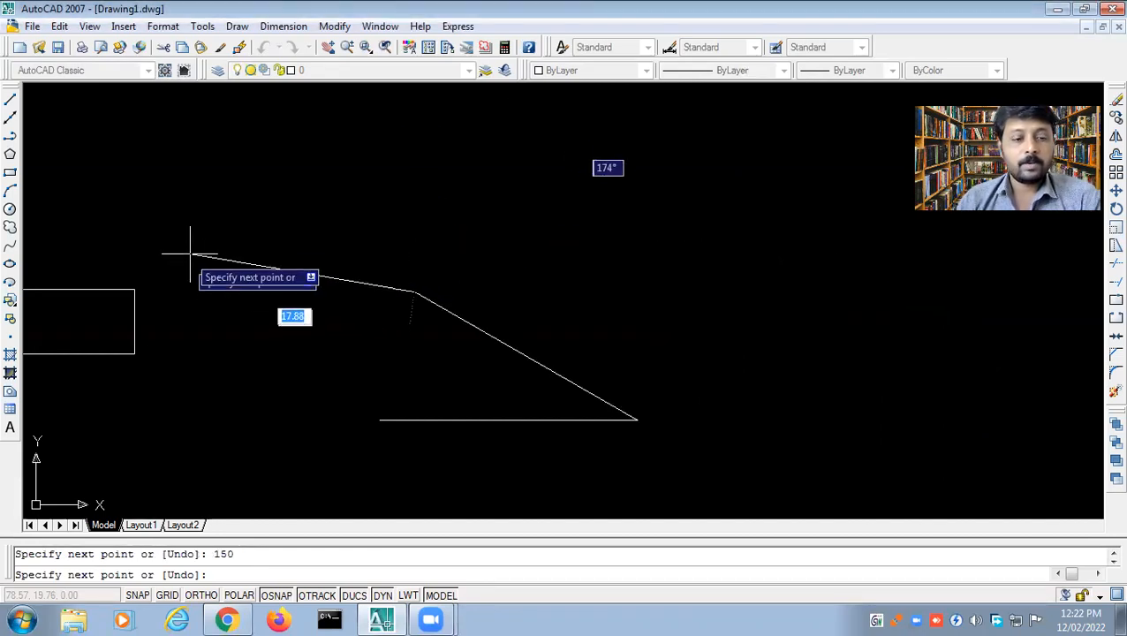
{"action": "key", "text": "Escape"}
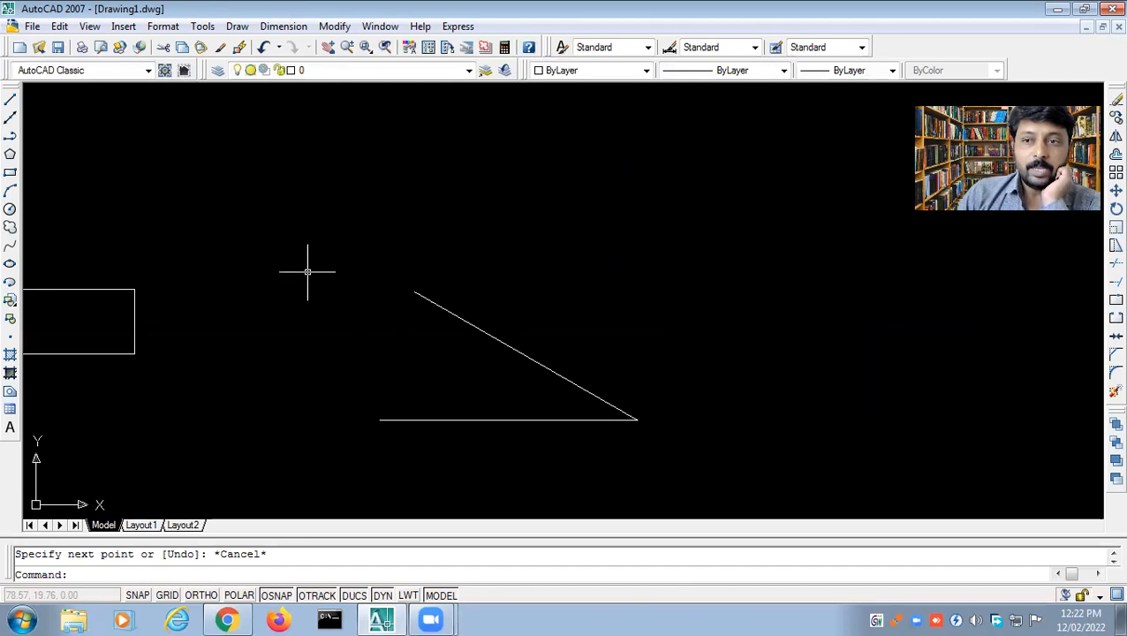
Step: Close the triangle with a line from the sloping line's upper end to the base's left end
{"action": "left_click", "coordinate": [10, 100]}
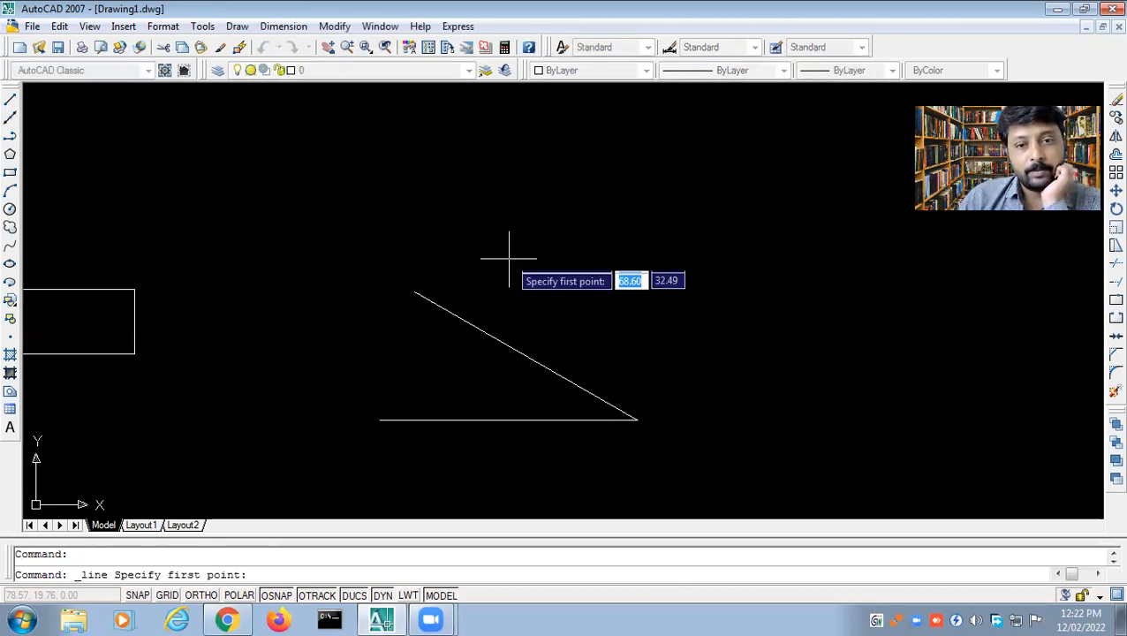
{"action": "left_click", "coordinate": [414, 292]}
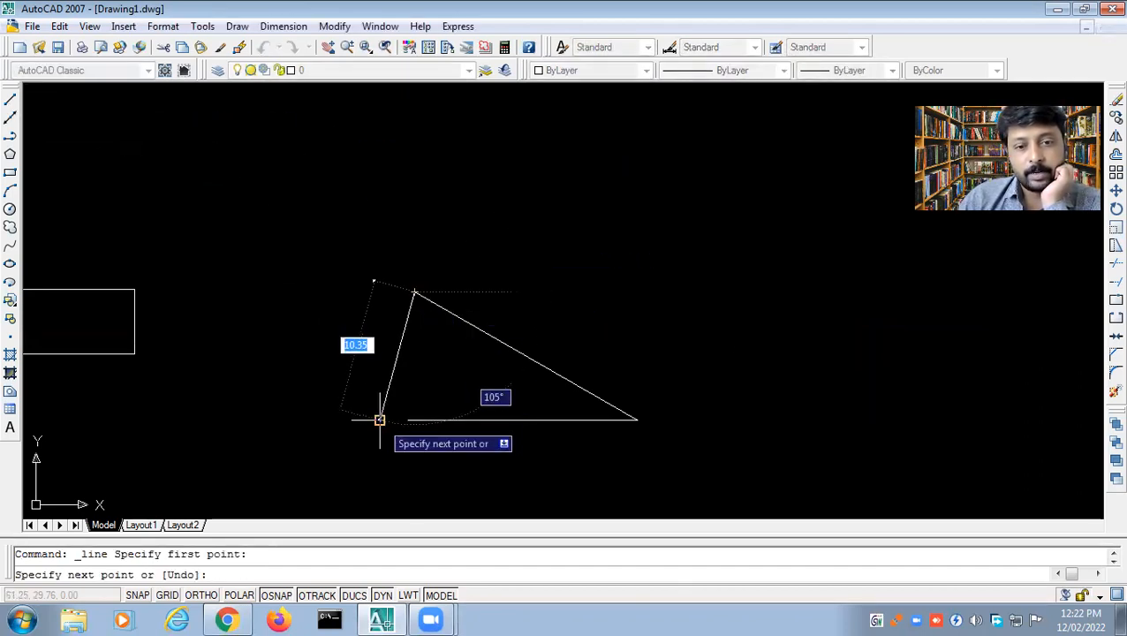
{"action": "left_click", "coordinate": [380, 420]}
{"action": "key", "text": "Escape"}
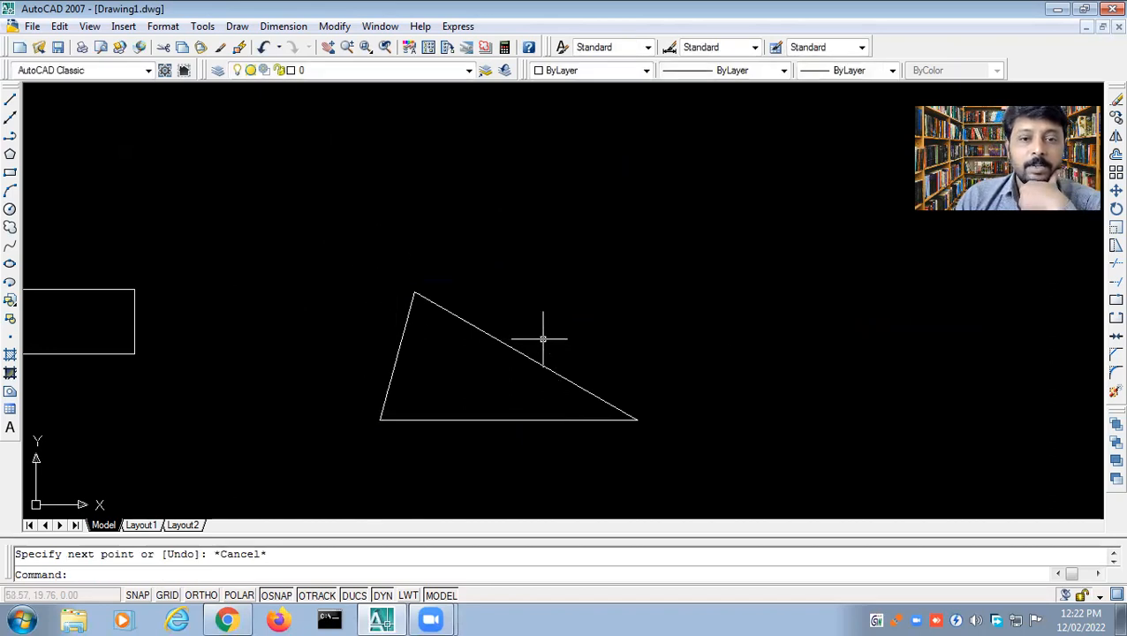
{"action": "scroll", "coordinate": [465, 368], "scroll_direction": "down", "scroll_amount": 3}
{"action": "scroll", "coordinate": [466, 368], "scroll_direction": "up", "scroll_amount": 3}
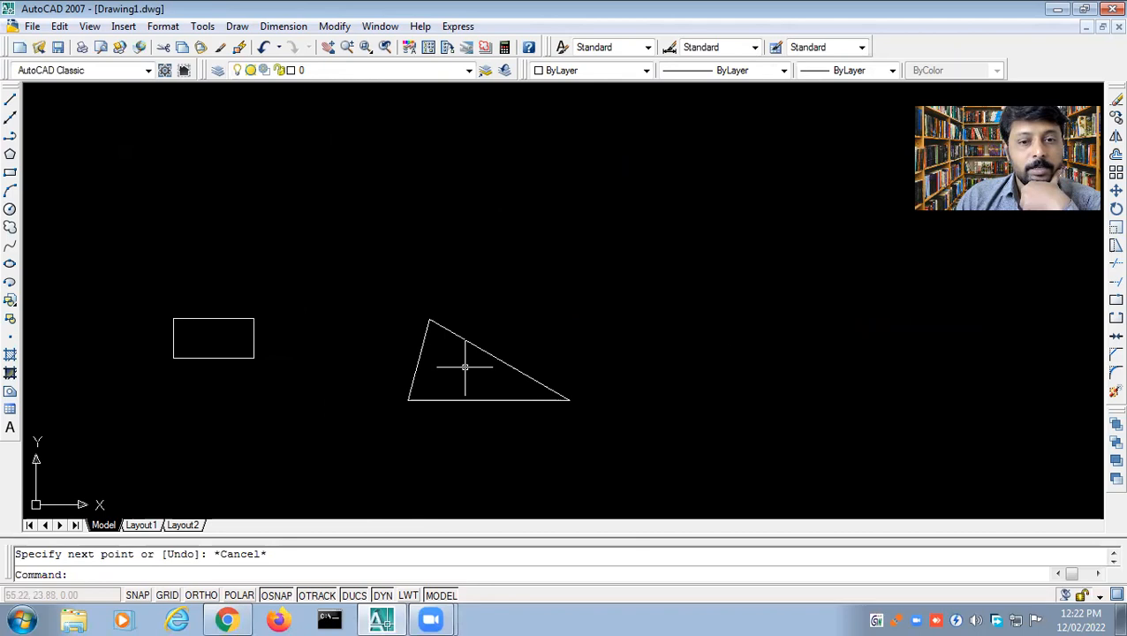
{"action": "left_click", "coordinate": [377, 289]}
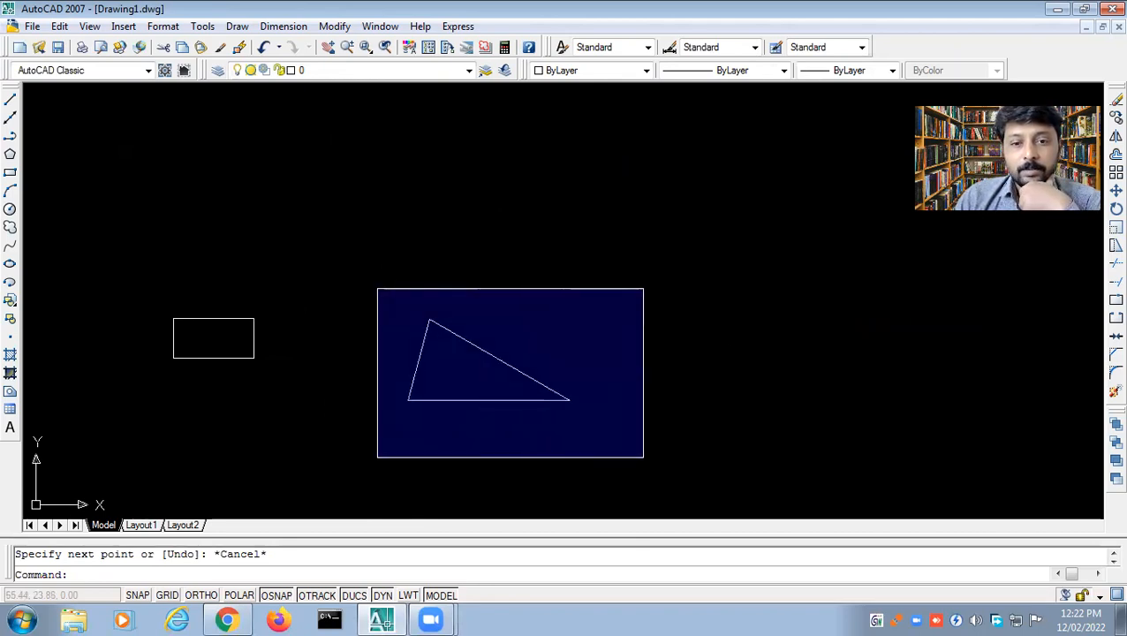
{"action": "left_click", "coordinate": [640, 455]}
{"action": "mouse_move", "coordinate": [596, 370]}
{"action": "middle_mouse_down"}
{"action": "mouse_move", "coordinate": [539, 252]}
{"action": "mouse_move", "coordinate": [497, 215]}
{"action": "middle_mouse_up"}
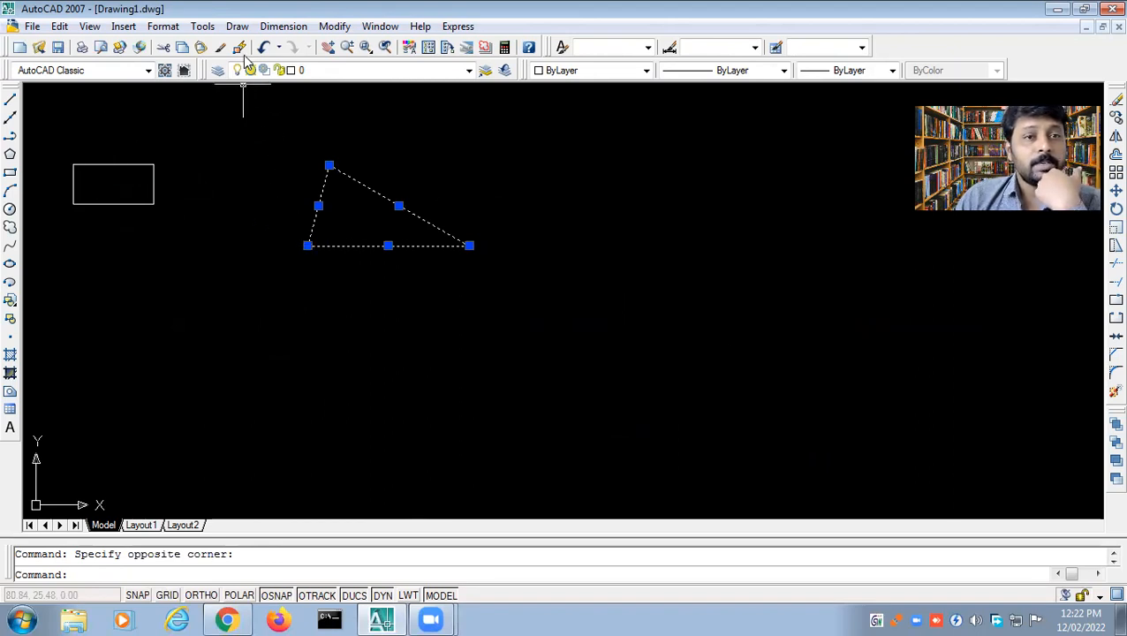
{"action": "left_click", "coordinate": [236, 27]}
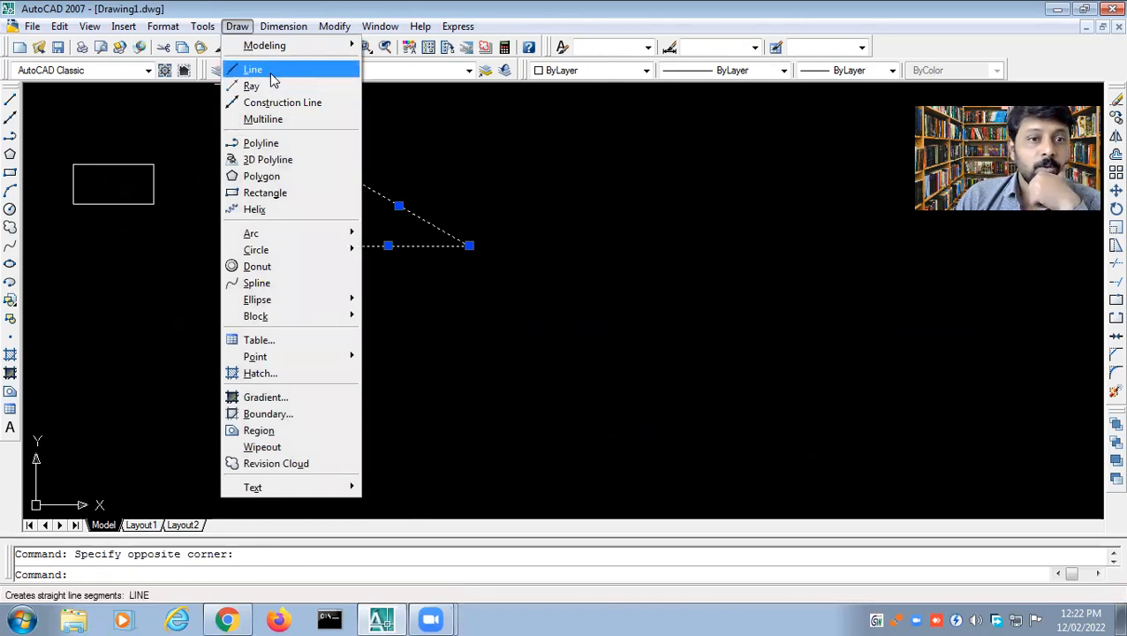
{"action": "left_click", "coordinate": [264, 103]}
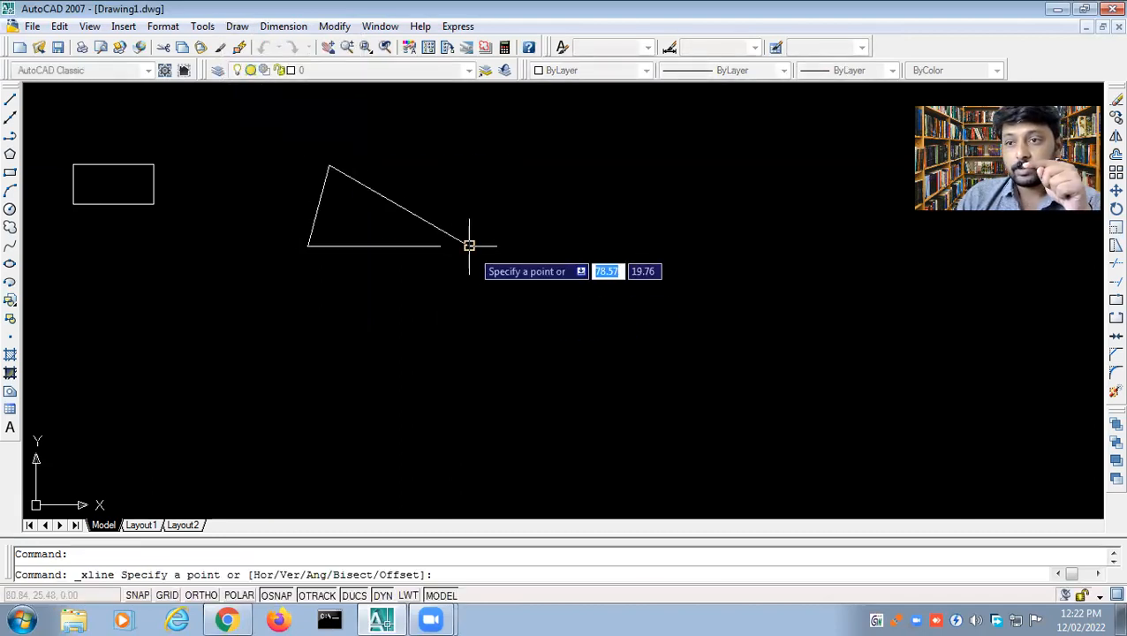
{"action": "key", "text": "Escape"}
{"action": "left_click", "coordinate": [287, 150]}
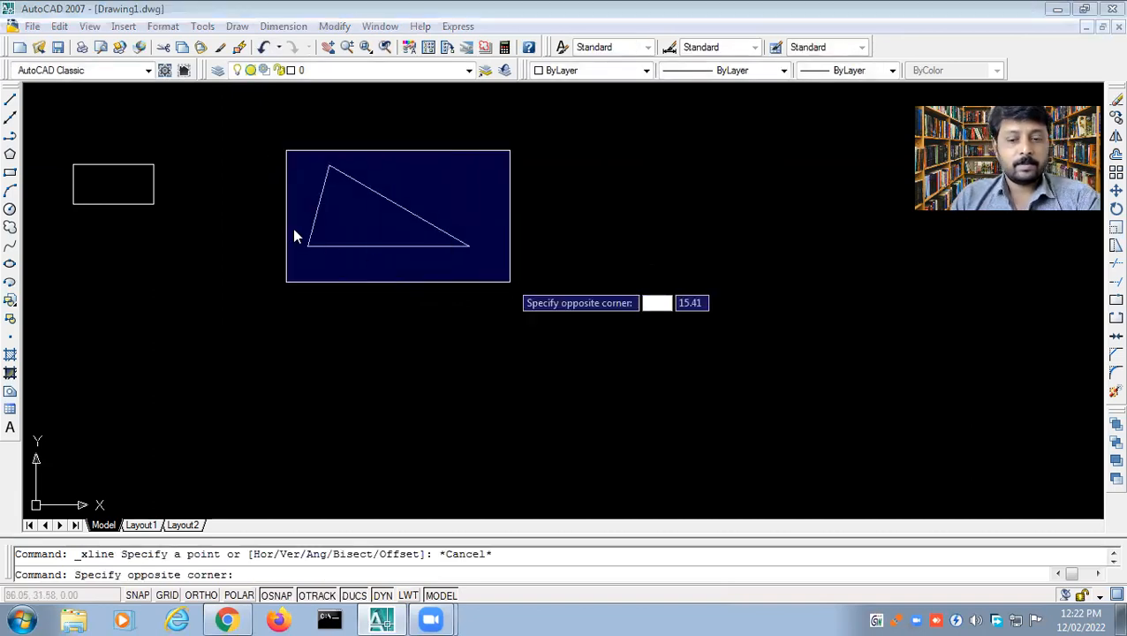
{"action": "key", "text": "Escape"}
Step: Delete all three sides of the triangle with a window selection, keeping the rectangle
{"action": "left_click", "coordinate": [216, 118]}
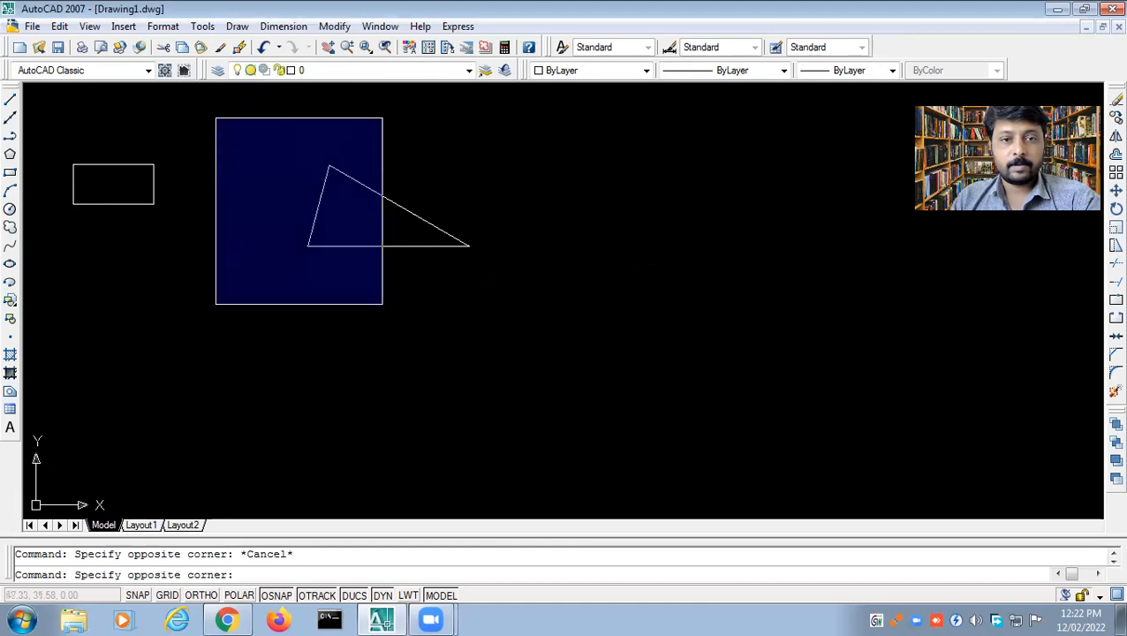
{"action": "left_click", "coordinate": [515, 325]}
{"action": "key", "text": "Delete"}
Step: Turn on Ortho mode and draw a long vertical line to the right of the rectangle, extending well above and below it
{"action": "mouse_move", "coordinate": [189, 181]}
{"action": "middle_mouse_down"}
{"action": "mouse_move", "coordinate": [428, 246]}
{"action": "mouse_move", "coordinate": [376, 243]}
{"action": "middle_mouse_up"}
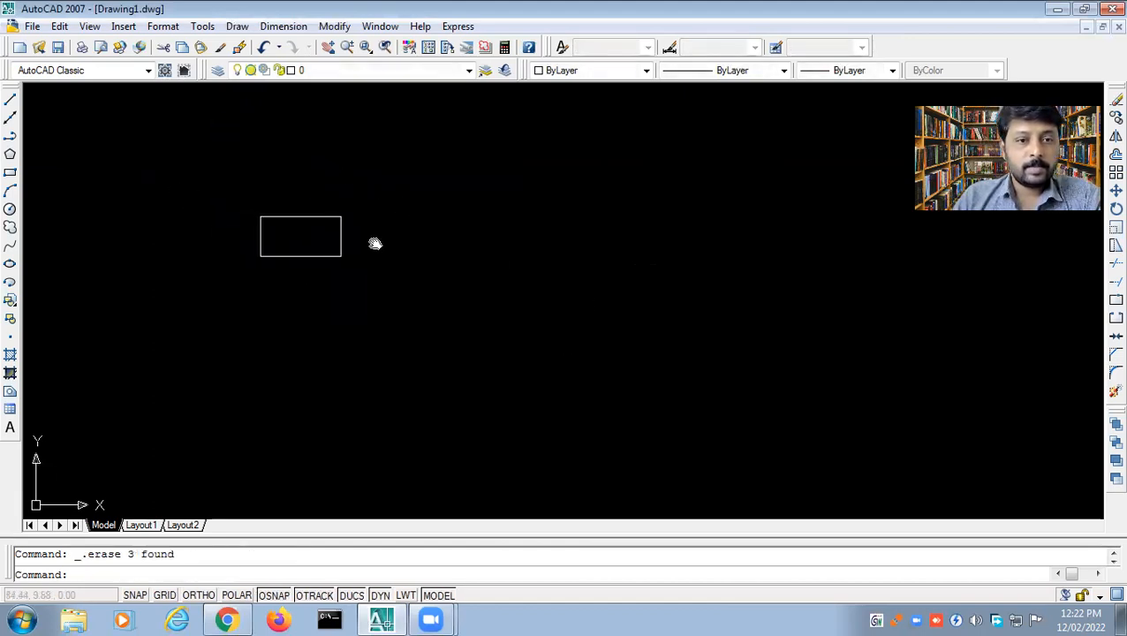
{"action": "left_click", "coordinate": [10, 100]}
{"action": "left_click", "coordinate": [433, 124]}
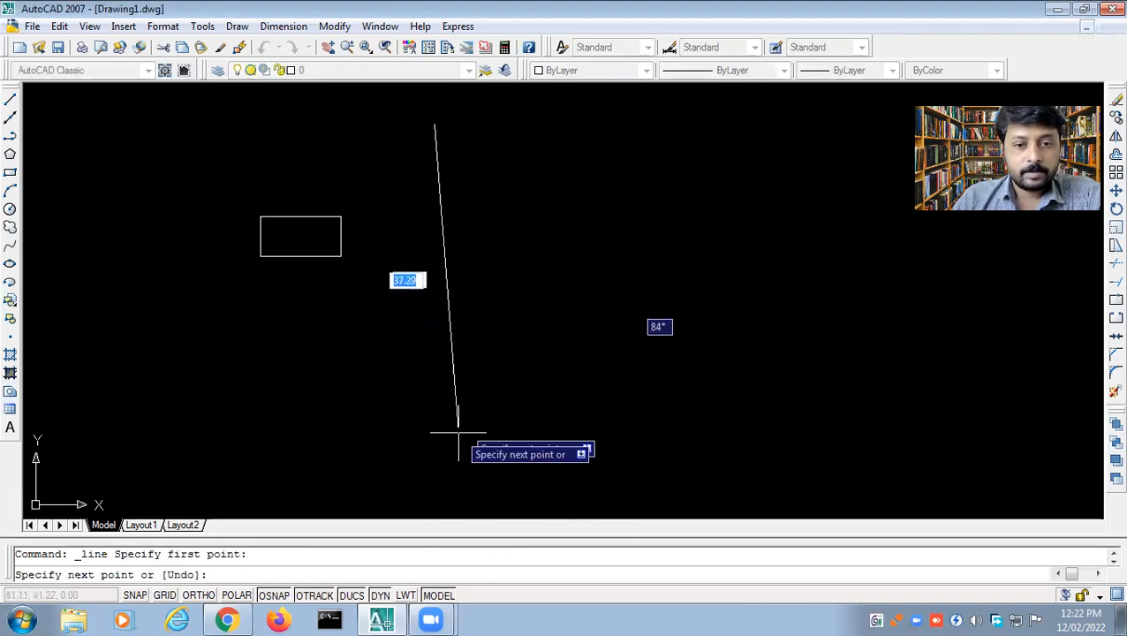
{"action": "key", "text": "F8"}
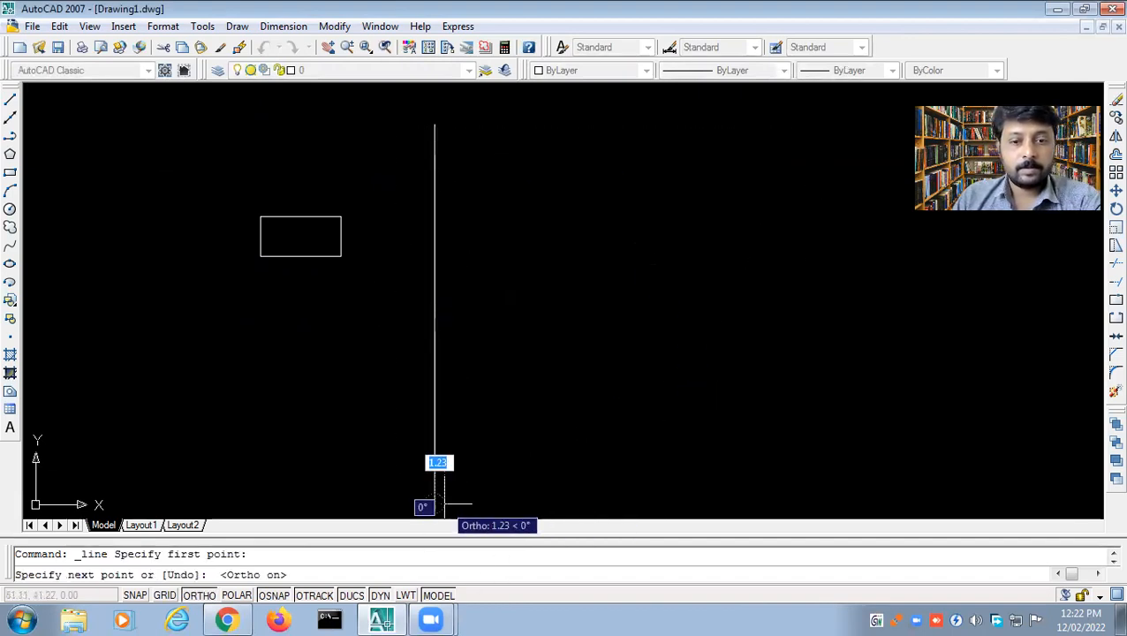
{"action": "left_click", "coordinate": [433, 504]}
{"action": "key", "text": "Escape"}
Step: Draw a long horizontal line just below the rectangle, crossing the vertical line near its middle
{"action": "key", "text": "Return"}
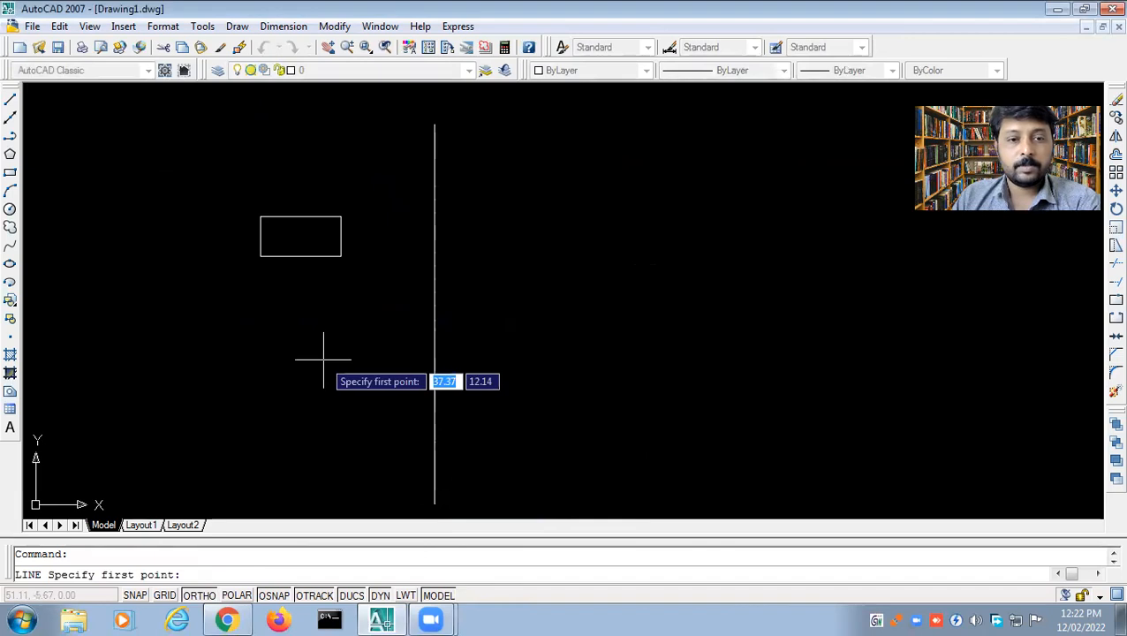
{"action": "left_click", "coordinate": [139, 297]}
{"action": "left_click", "coordinate": [718, 297]}
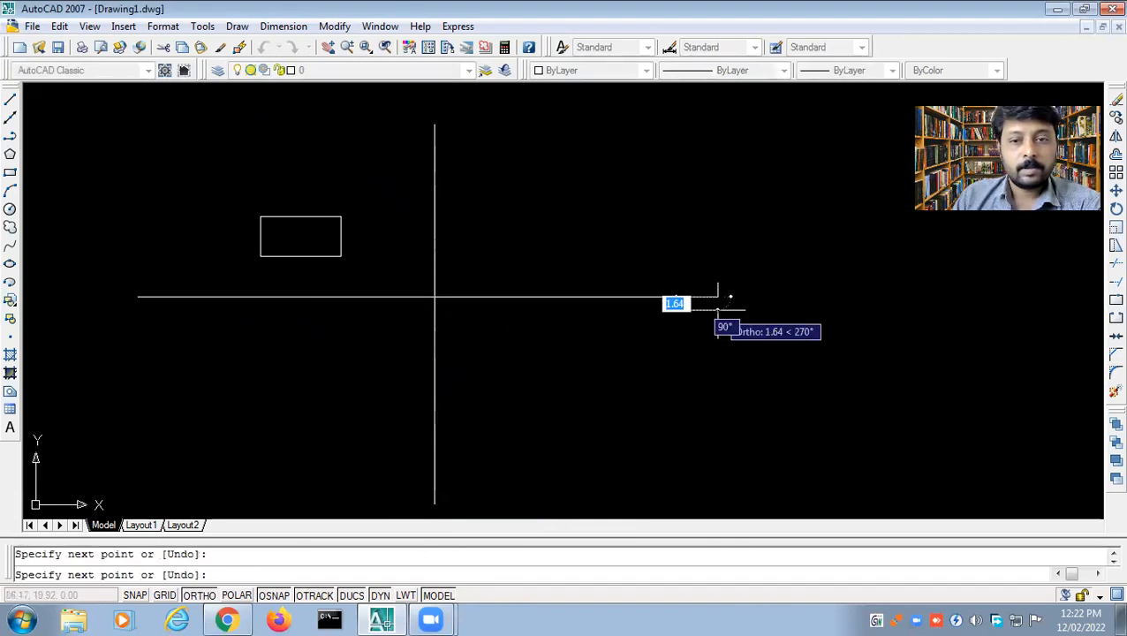
{"action": "key", "text": "Escape"}
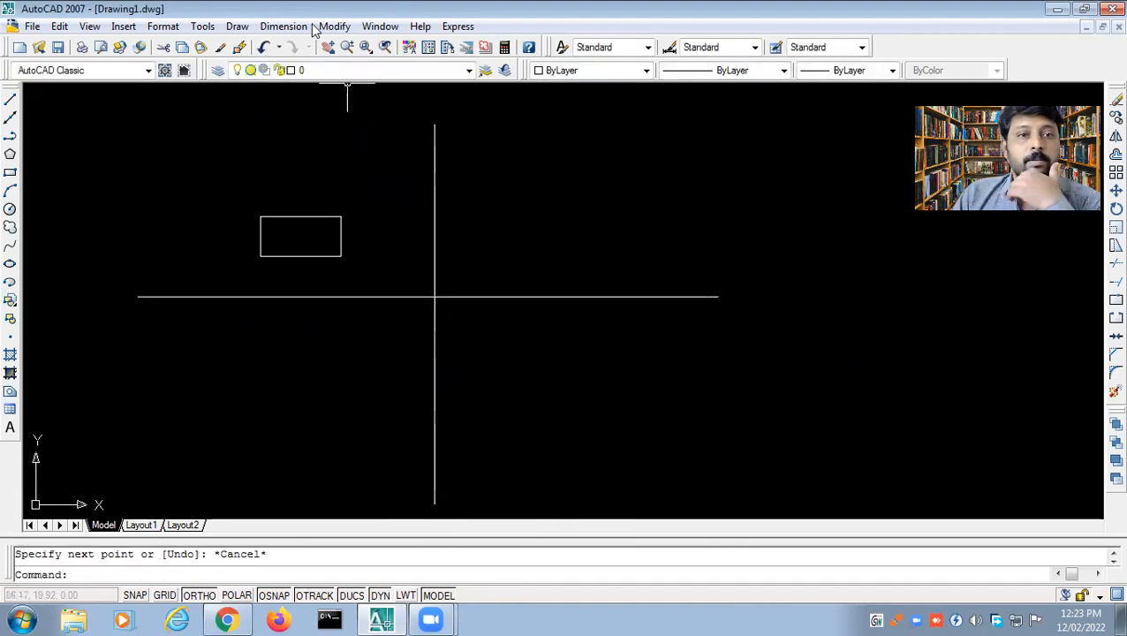
Step: Add a linear dimension to the rectangle's upper side, placing it above the rectangle
{"action": "left_click", "coordinate": [284, 27]}
{"action": "left_click", "coordinate": [322, 69]}
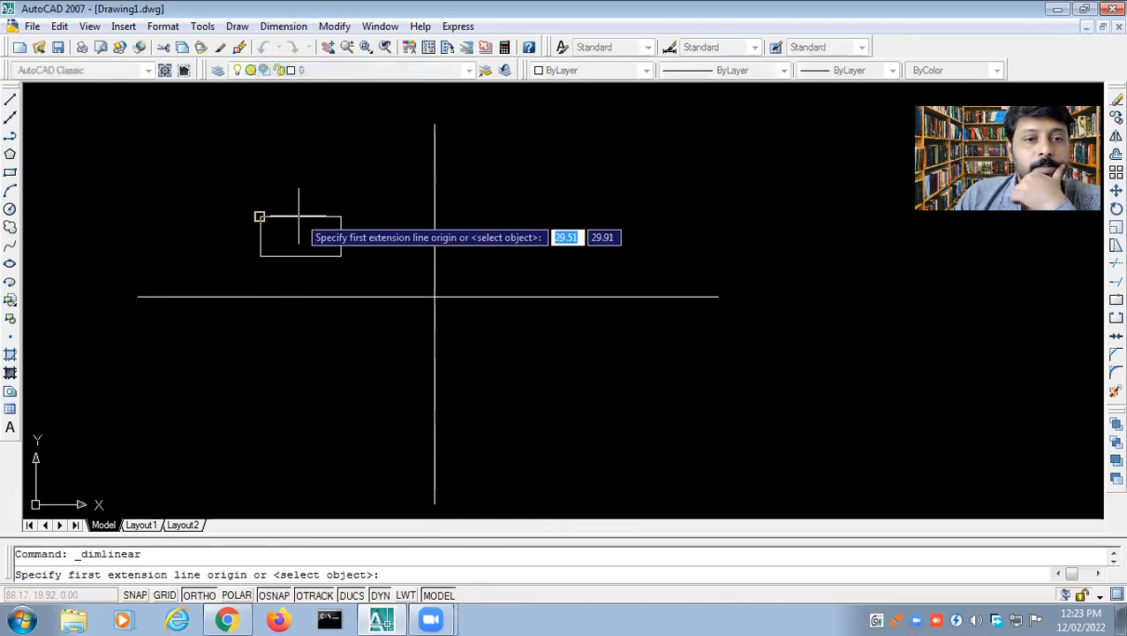
{"action": "left_click", "coordinate": [260, 217]}
{"action": "left_click", "coordinate": [340, 216]}
{"action": "left_click", "coordinate": [311, 188]}
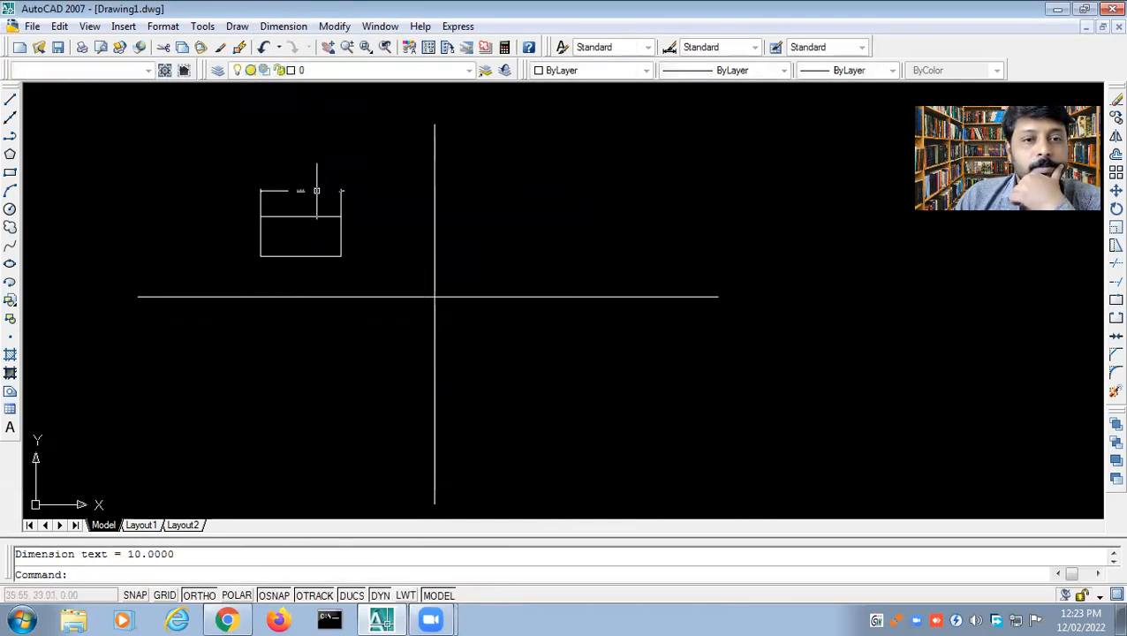
Step: Add a linear dimension for the rectangle's height, placing it to the left of the rectangle
{"action": "key", "text": "Return"}
{"action": "left_click", "coordinate": [260, 217]}
{"action": "left_click", "coordinate": [259, 255]}
{"action": "left_click", "coordinate": [235, 235]}
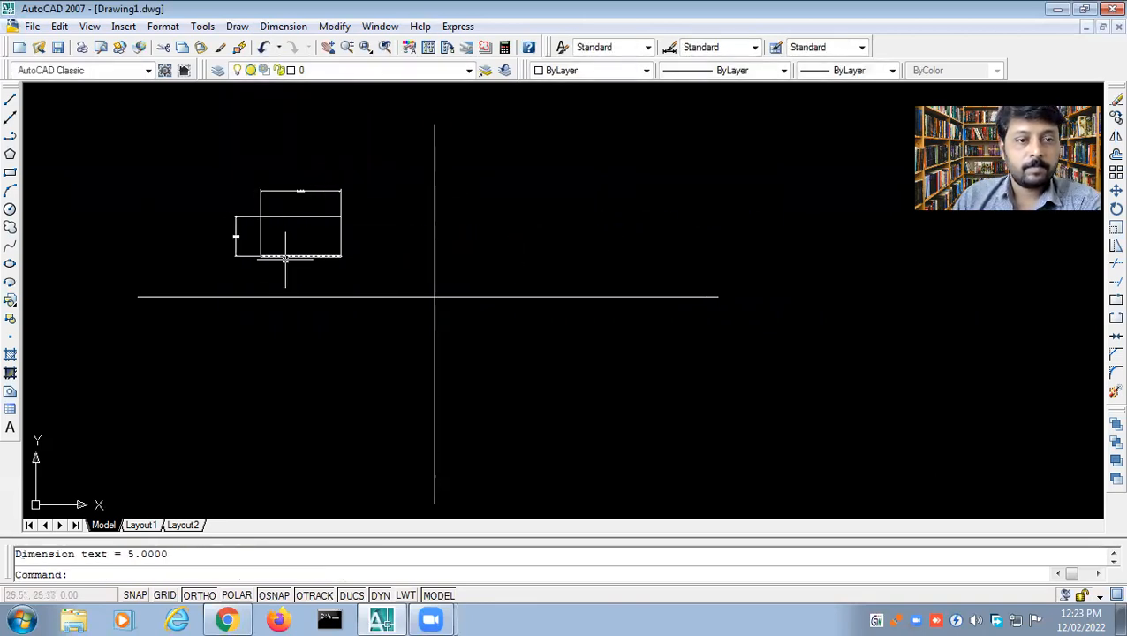
Step: Examine the properties of the rectangle's height dimension, including its miscellaneous and line and arrow settings
{"action": "scroll", "coordinate": [257, 243], "scroll_direction": "up", "scroll_amount": 8}
{"action": "left_click", "coordinate": [219, 173]}
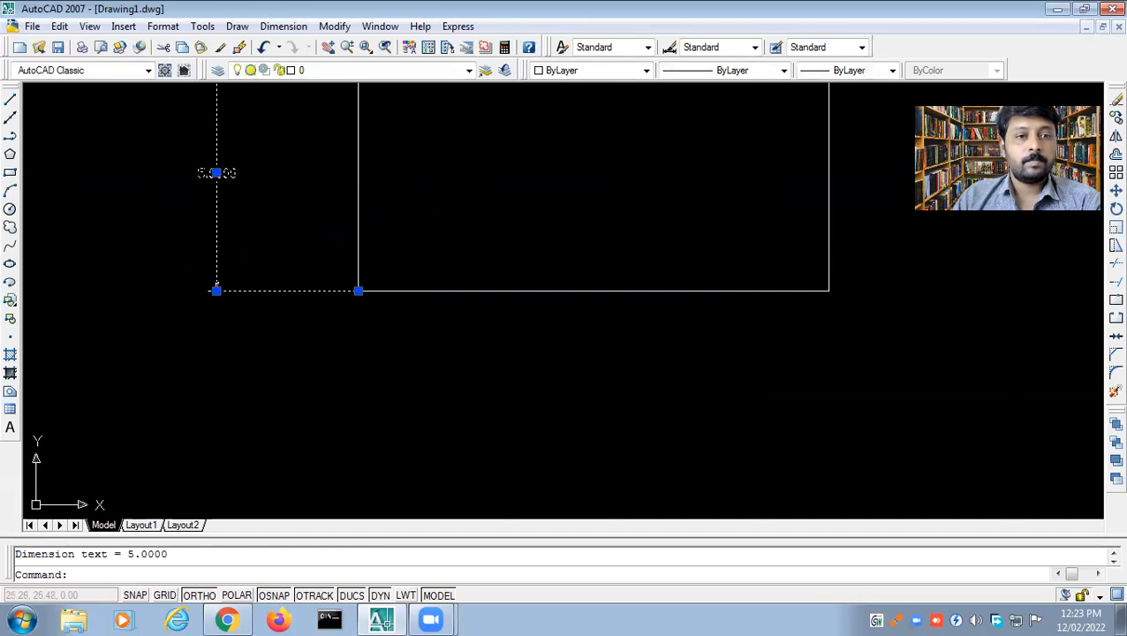
{"action": "double_click", "coordinate": [219, 172]}
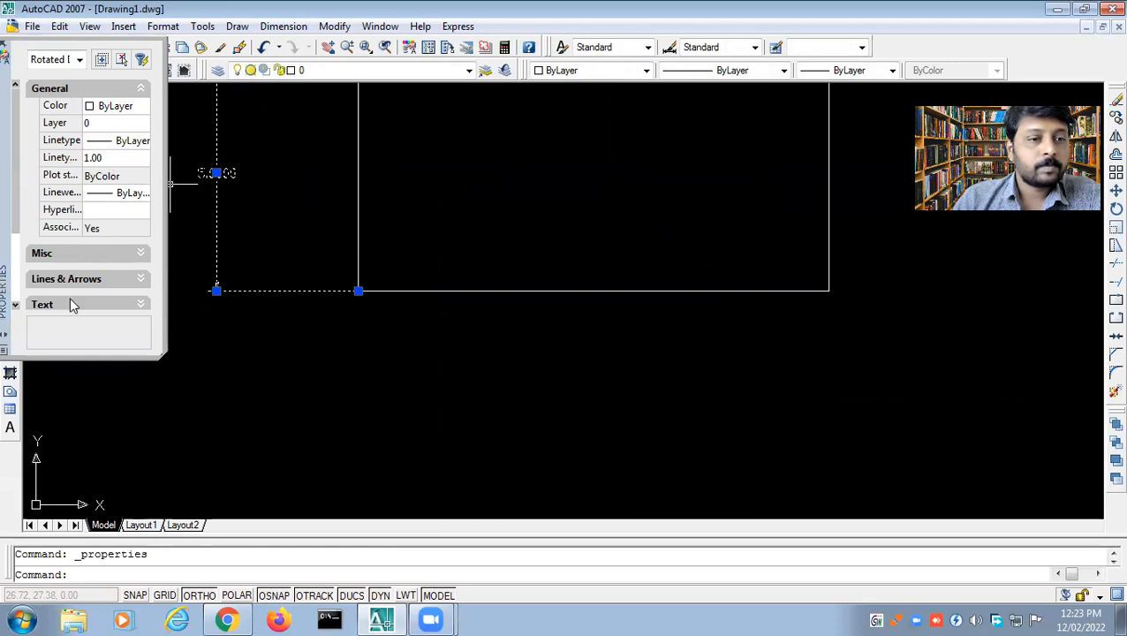
{"action": "left_click", "coordinate": [139, 255]}
{"action": "left_click", "coordinate": [139, 253]}
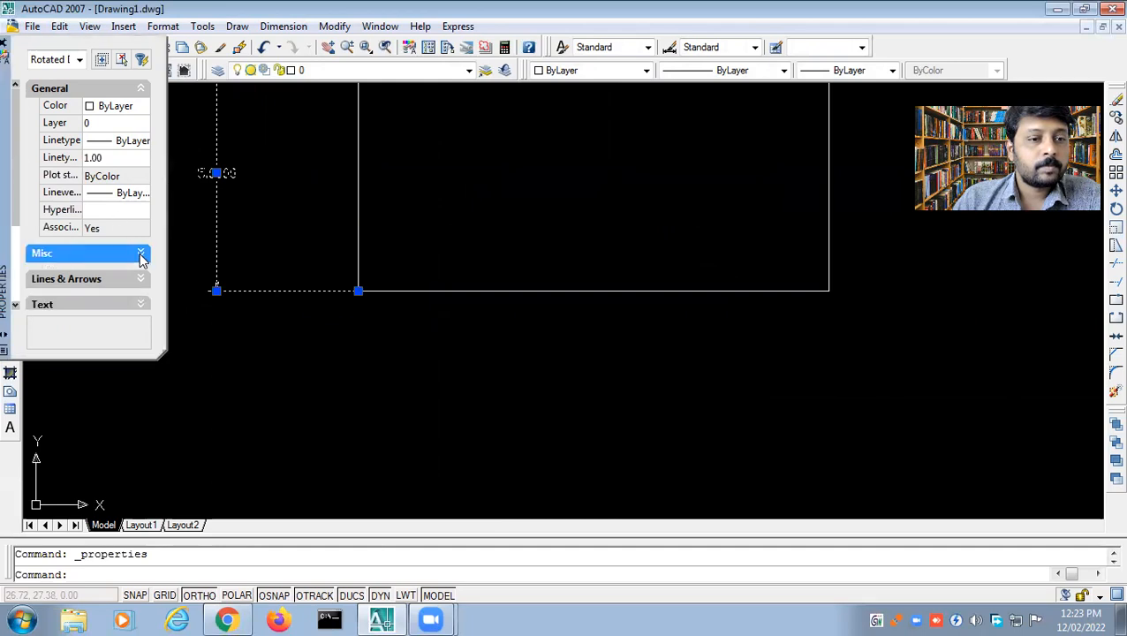
{"action": "left_click", "coordinate": [142, 279]}
{"action": "scroll", "coordinate": [108, 282], "scroll_direction": "down", "scroll_amount": 3}
{"action": "scroll", "coordinate": [101, 282], "scroll_direction": "up", "scroll_amount": 3}
{"action": "left_click", "coordinate": [3, 45]}
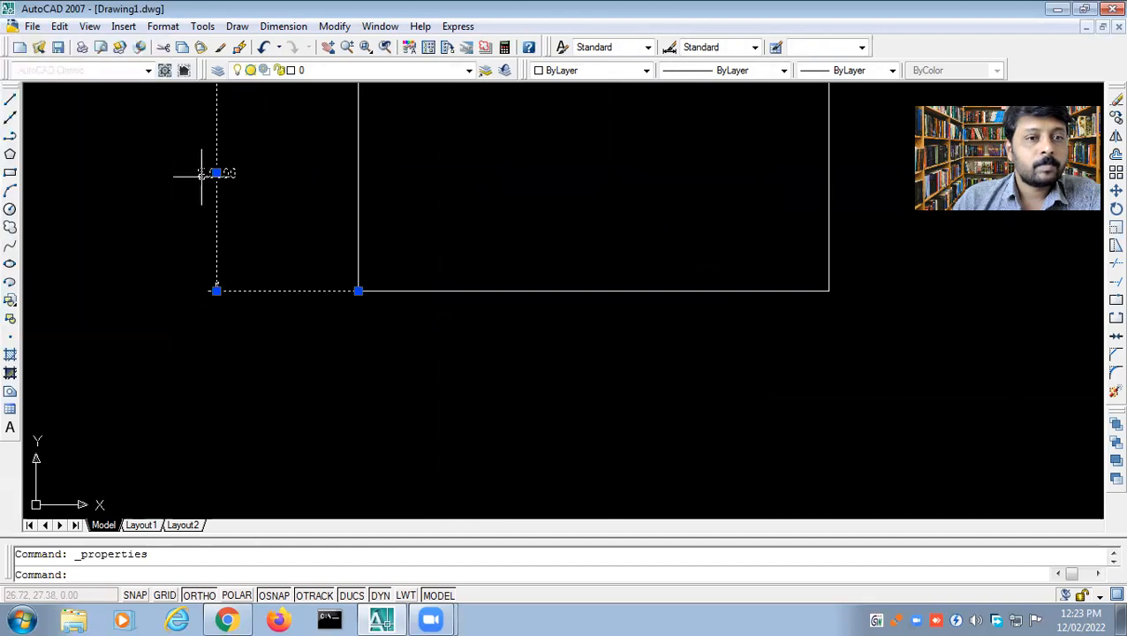
Step: Start a new dimension style named Copy of Standard, based on Standard and used for all dimensions
{"action": "left_click", "coordinate": [283, 26]}
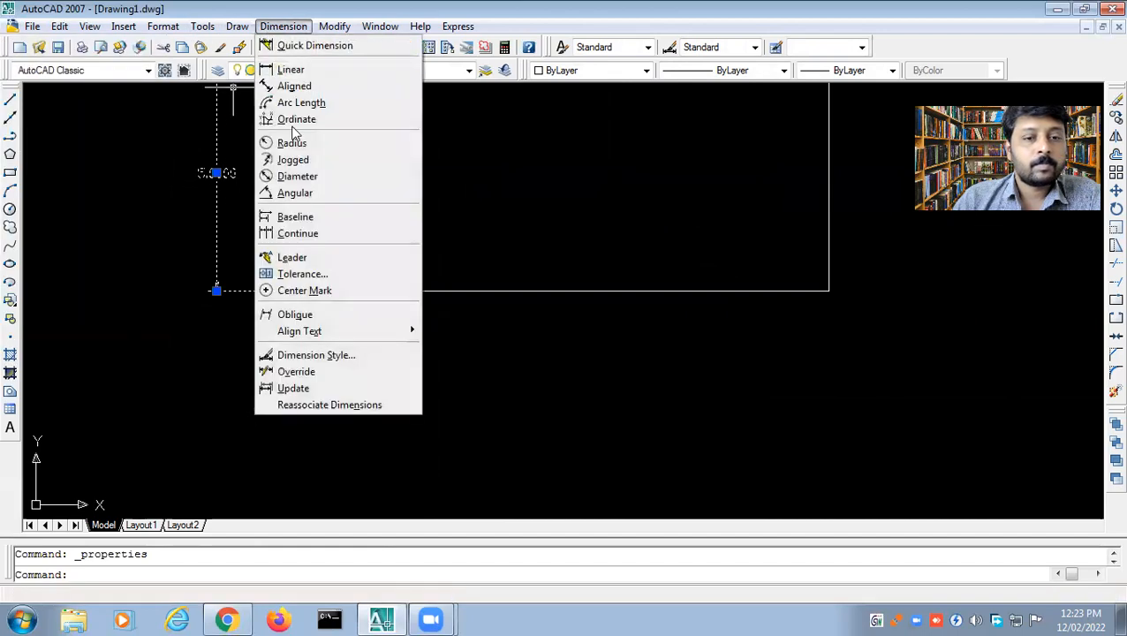
{"action": "left_click", "coordinate": [309, 354]}
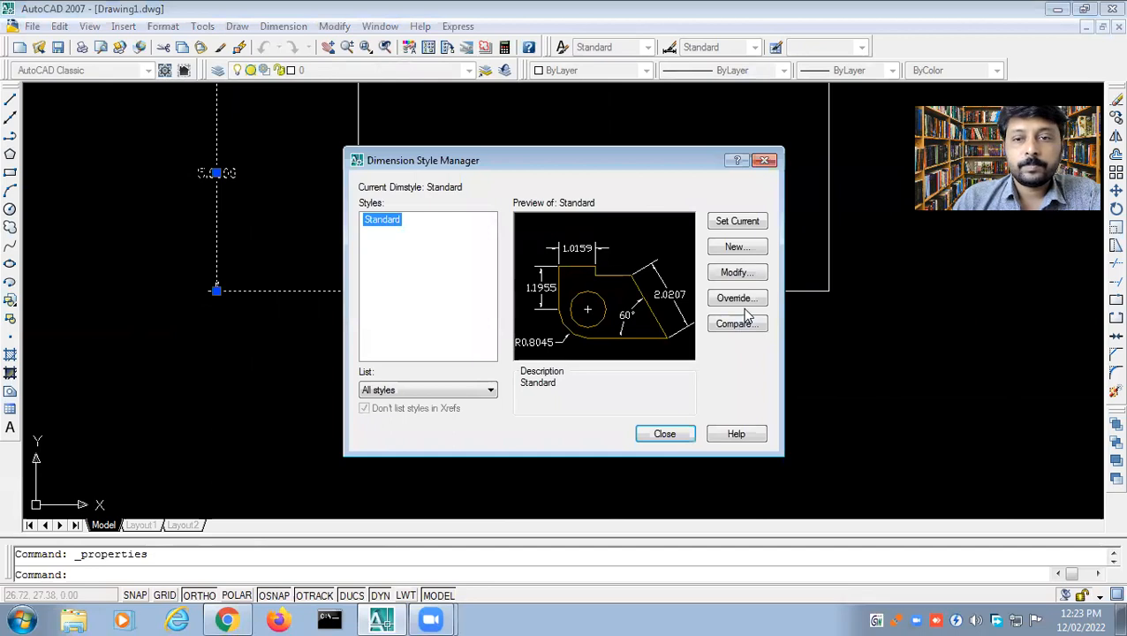
{"action": "left_click", "coordinate": [735, 248]}
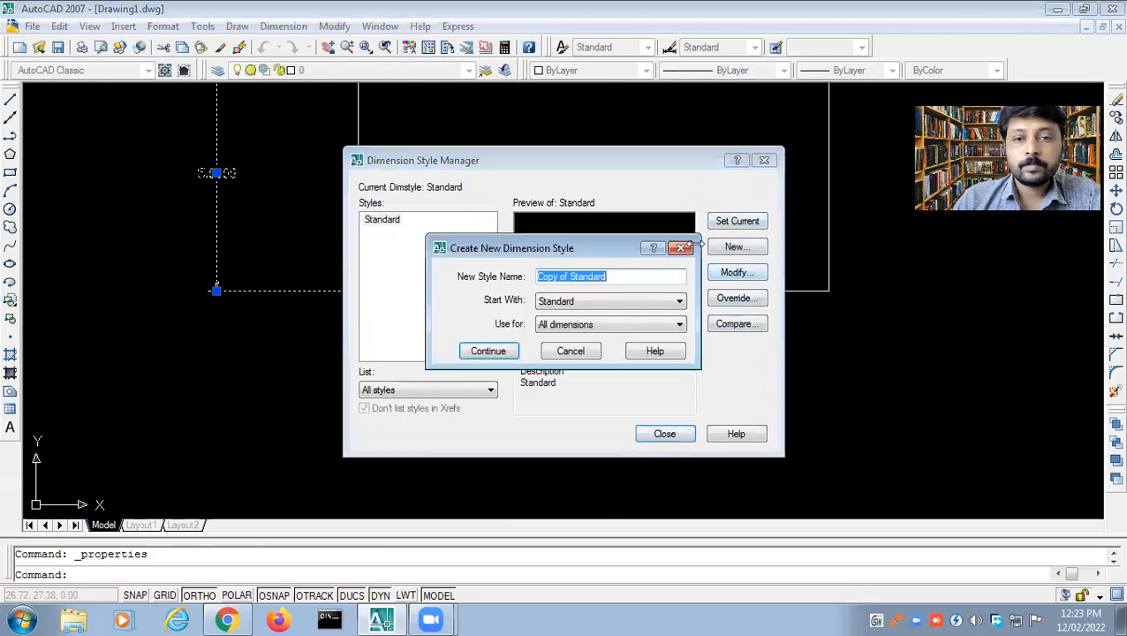
{"action": "left_click", "coordinate": [481, 351]}
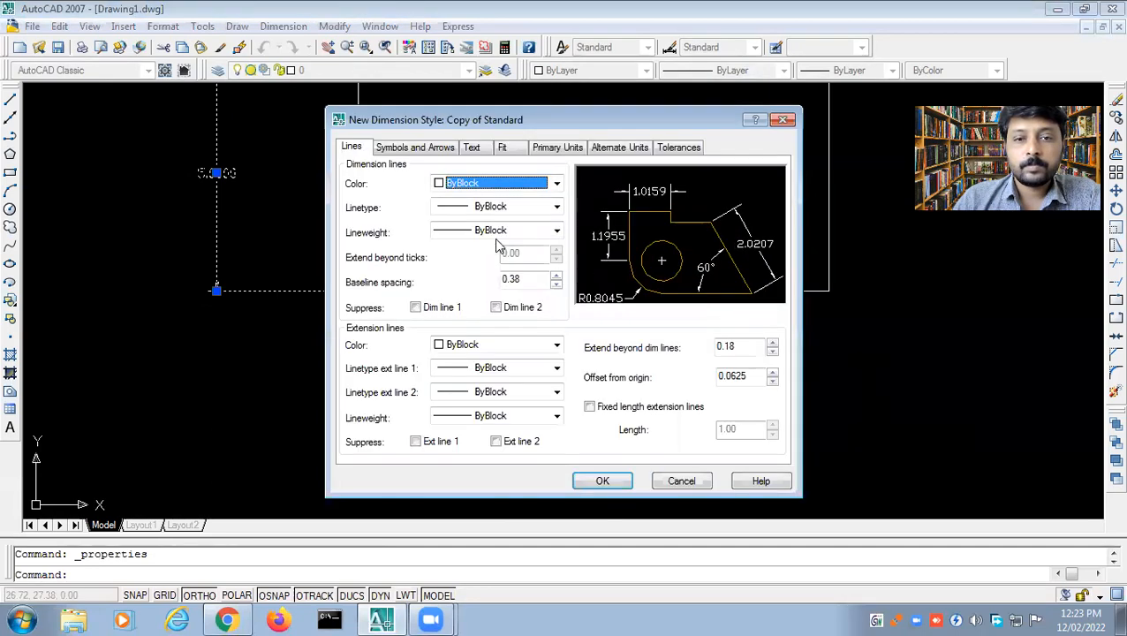
Step: Set the arrow size of the Copy of Standard dimension style to 1
{"action": "left_click", "coordinate": [423, 151]}
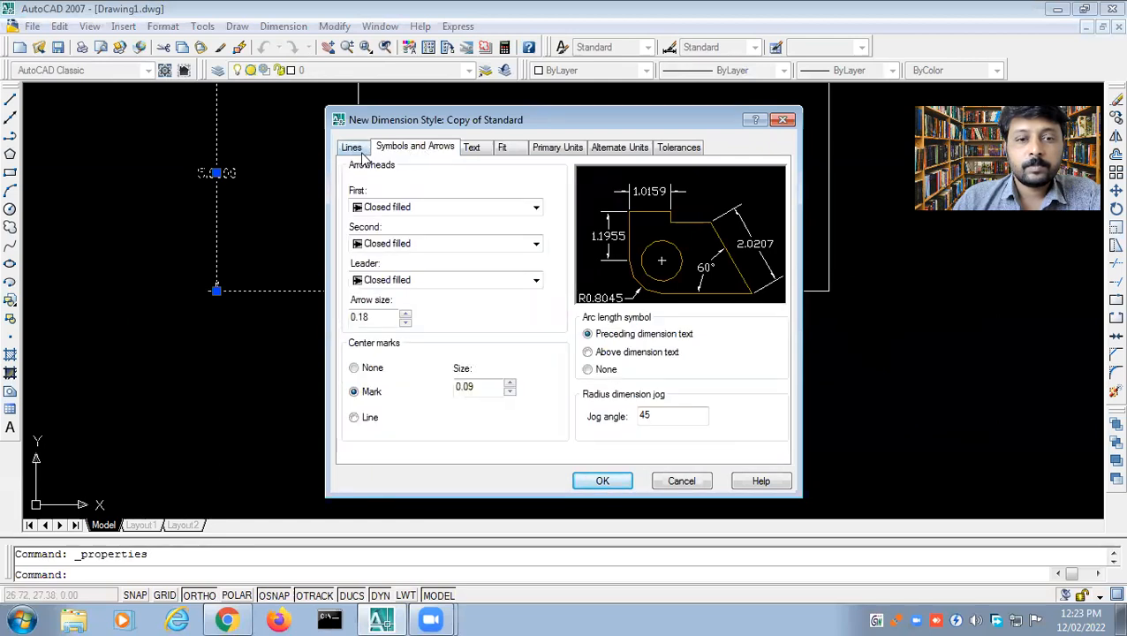
{"action": "double_click", "coordinate": [372, 321]}
{"action": "type", "text": "1"}
{"action": "left_click", "coordinate": [352, 148]}
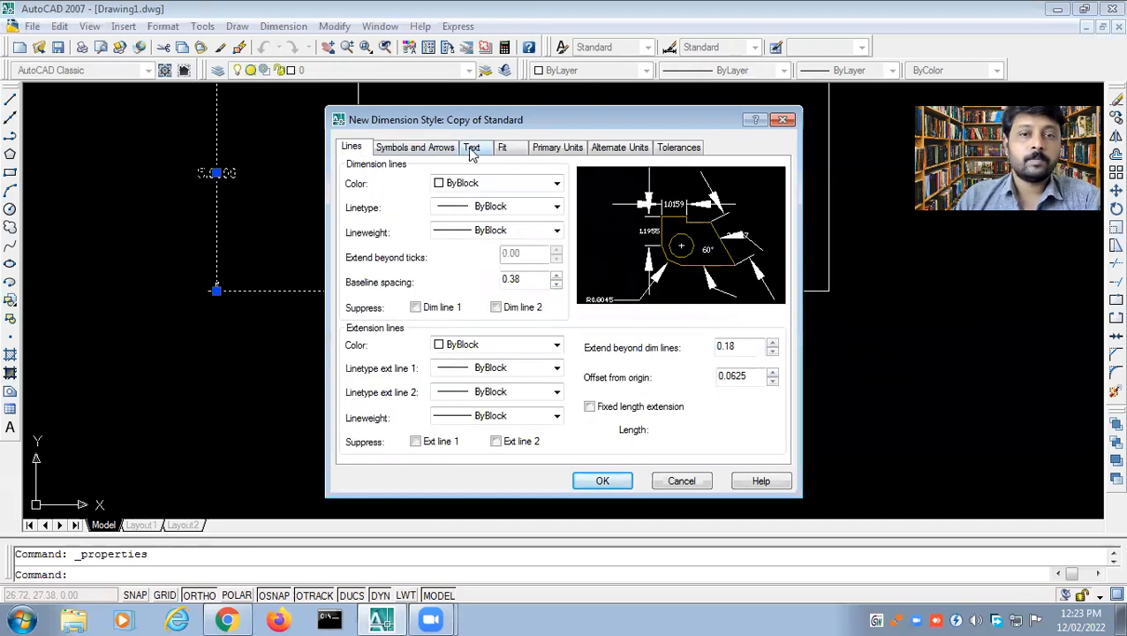
Step: Set the new dimension style's text height to 1 and its linear primary units precision to 0
{"action": "left_click", "coordinate": [473, 148]}
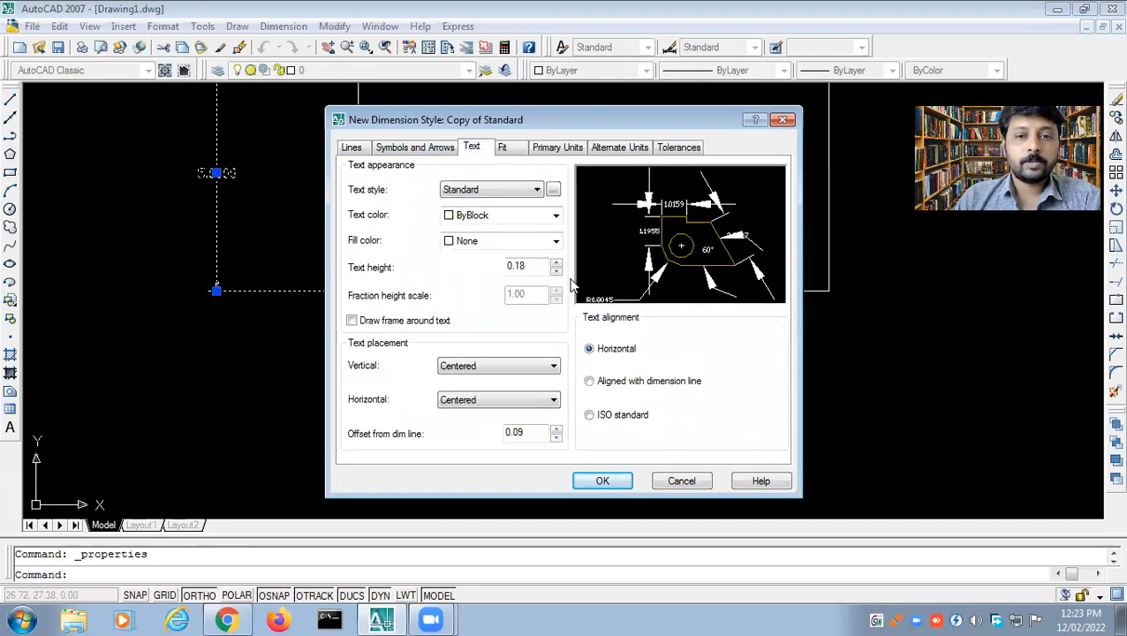
{"action": "double_click", "coordinate": [521, 266]}
{"action": "type", "text": "1"}
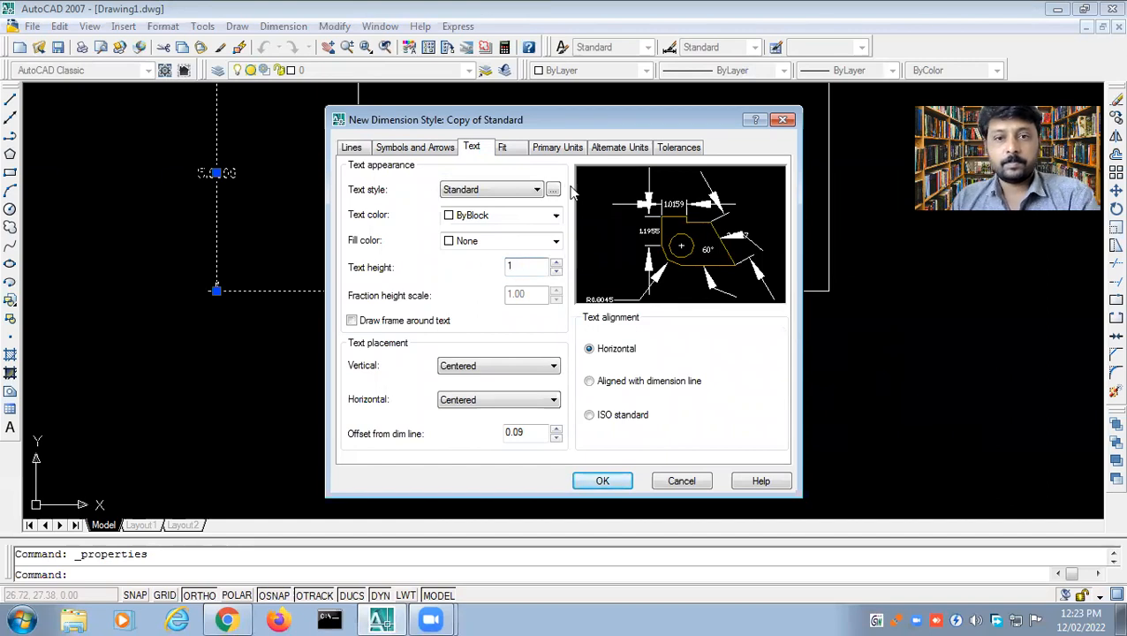
{"action": "left_click", "coordinate": [556, 148]}
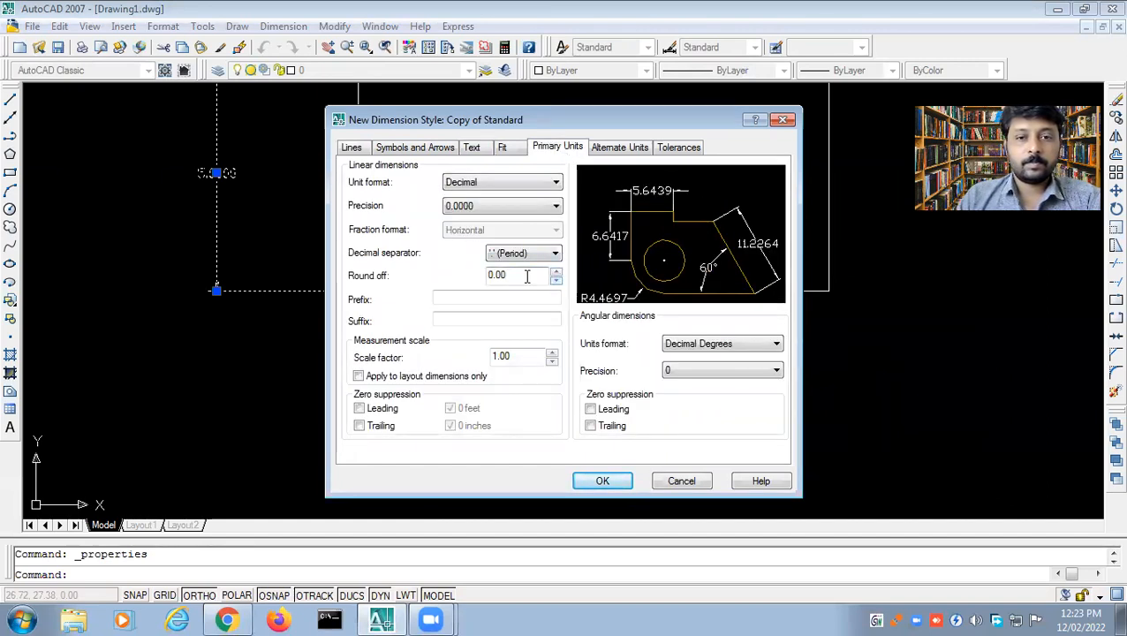
{"action": "left_click", "coordinate": [553, 205]}
{"action": "left_click", "coordinate": [520, 220]}
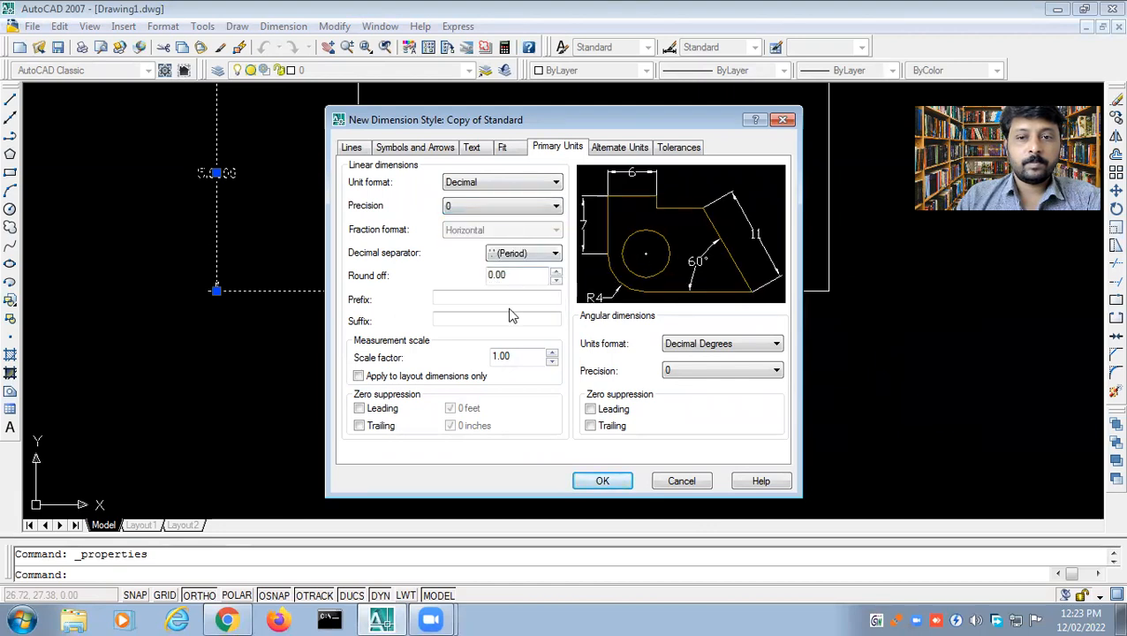
Step: Save the Copy of Standard dimension style and make it the current style
{"action": "left_click", "coordinate": [618, 148]}
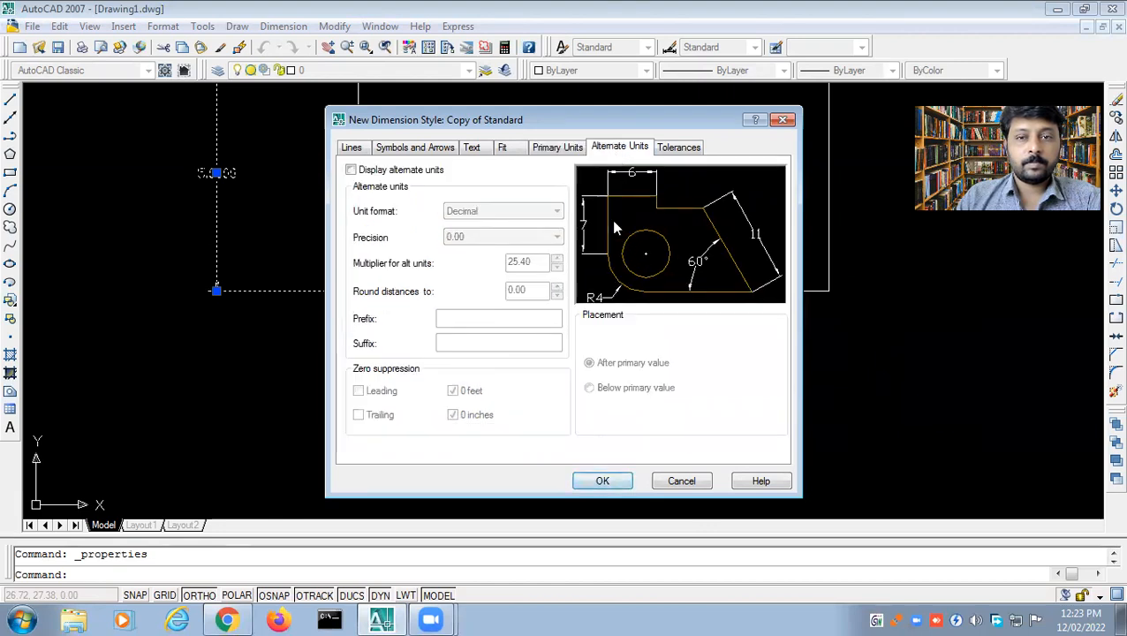
{"action": "left_click", "coordinate": [602, 480]}
{"action": "left_click", "coordinate": [738, 221]}
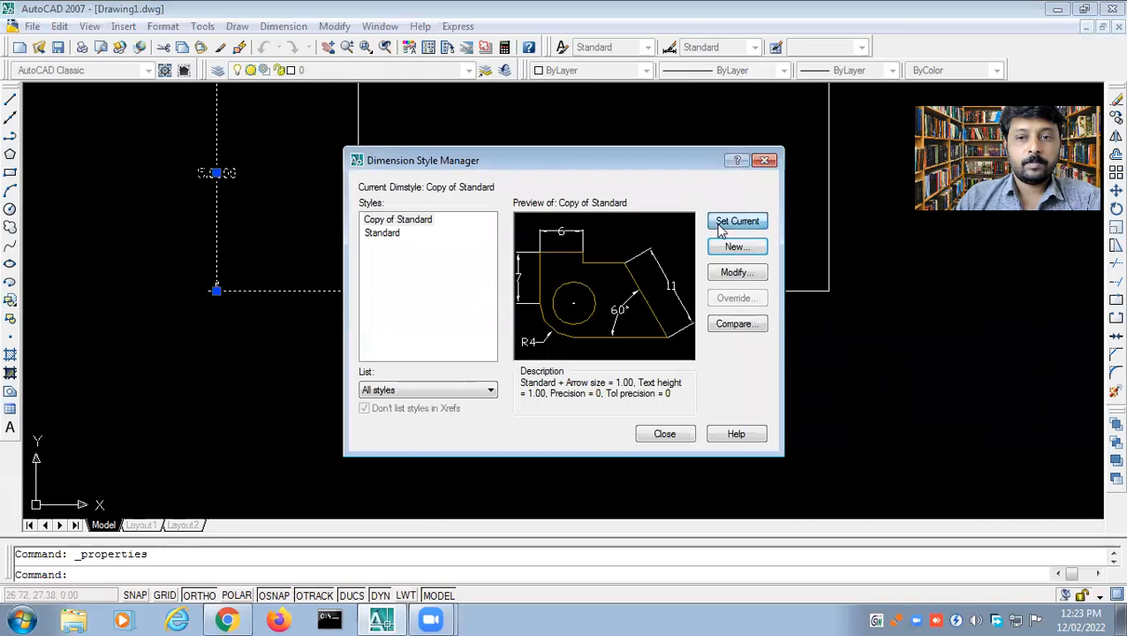
{"action": "left_click", "coordinate": [664, 433]}
{"action": "left_click", "coordinate": [221, 174]}
Step: Modify the Copy of Standard dimension style, setting its arrow size to 4
{"action": "left_click", "coordinate": [283, 26]}
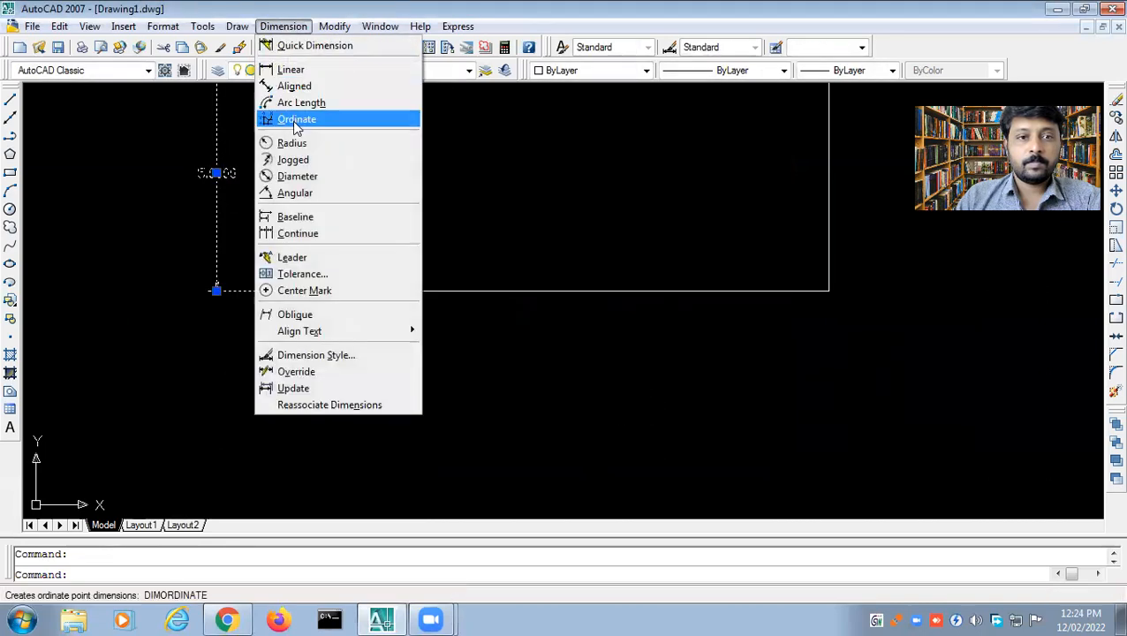
{"action": "left_click", "coordinate": [300, 354]}
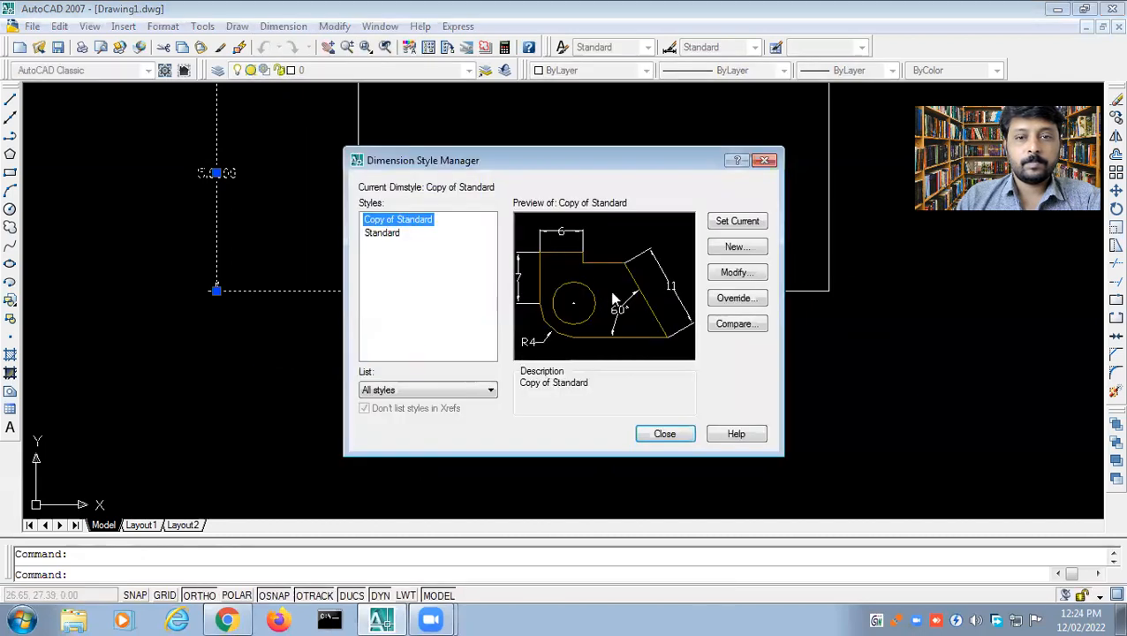
{"action": "left_click", "coordinate": [733, 272]}
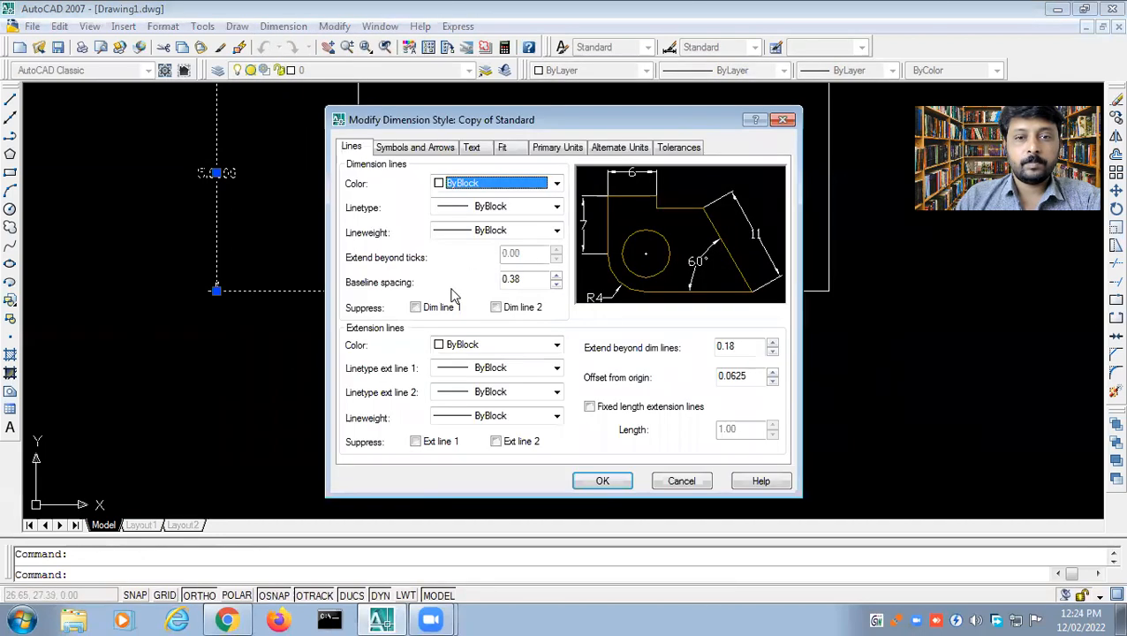
{"action": "left_click_drag", "start_coordinate": [521, 279], "coordinate": [503, 279]}
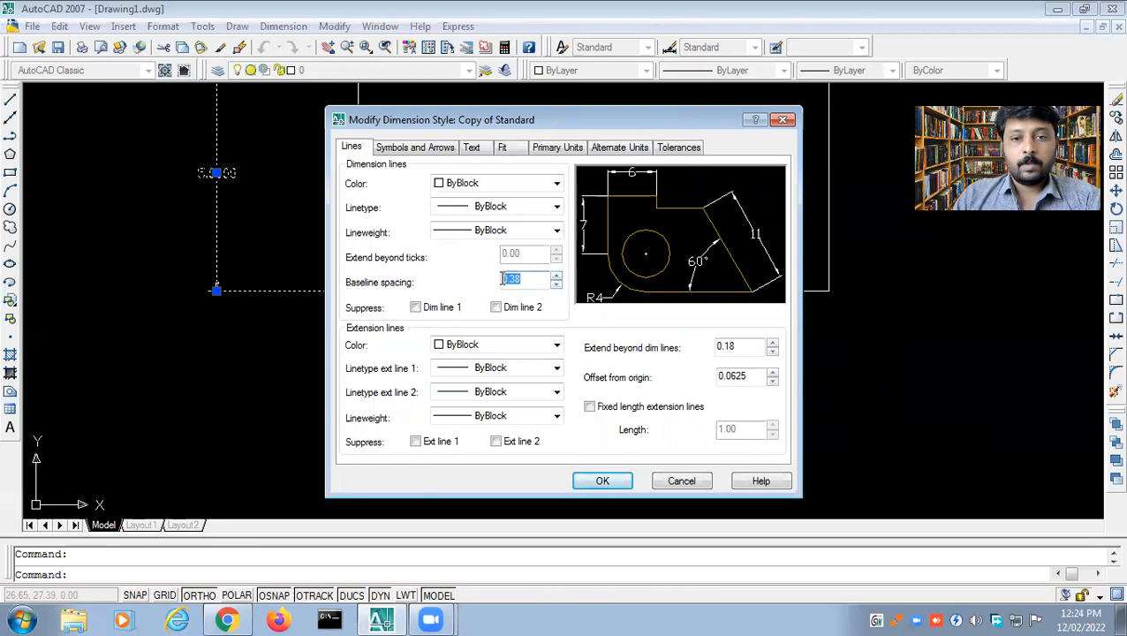
{"action": "left_click", "coordinate": [421, 150]}
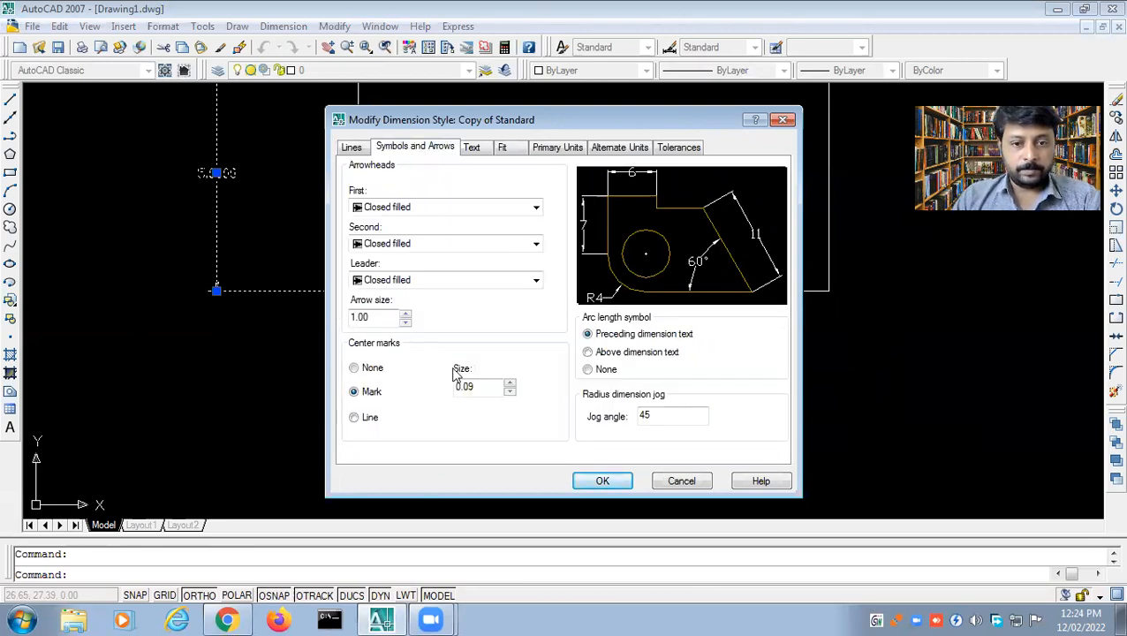
{"action": "left_click_drag", "start_coordinate": [375, 318], "coordinate": [349, 320]}
{"action": "type", "text": "2"}
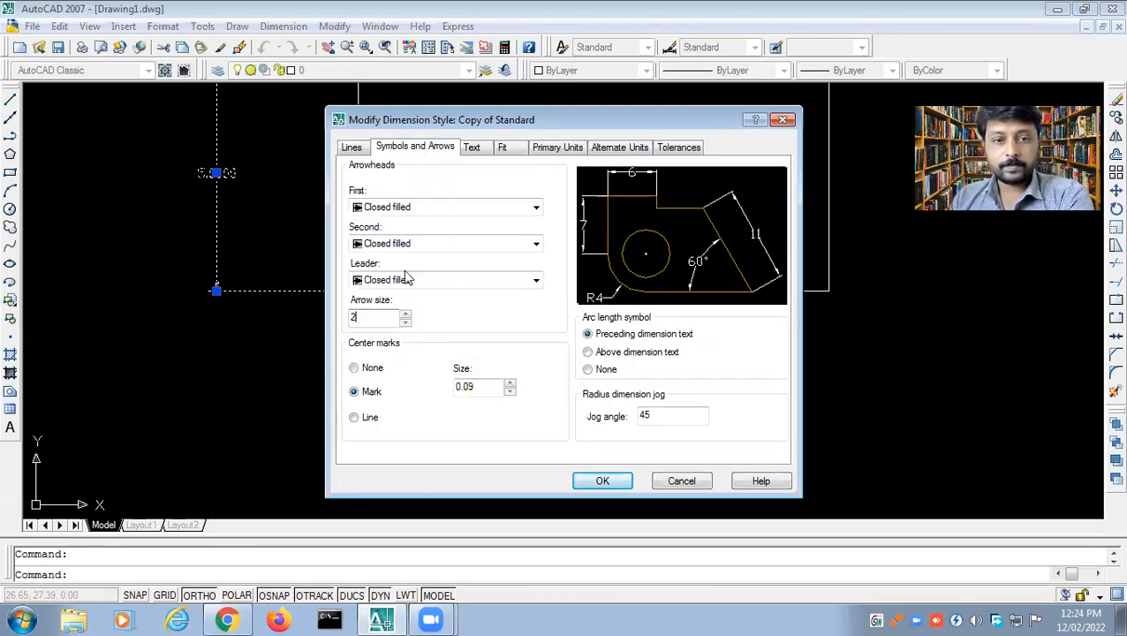
{"action": "key", "text": "BackSpace"}
{"action": "type", "text": "4"}
Step: Set the dimension text height of the Copy of Standard style to 5
{"action": "left_click", "coordinate": [472, 150]}
{"action": "left_click_drag", "start_coordinate": [534, 265], "coordinate": [503, 265]}
{"action": "type", "text": "5"}
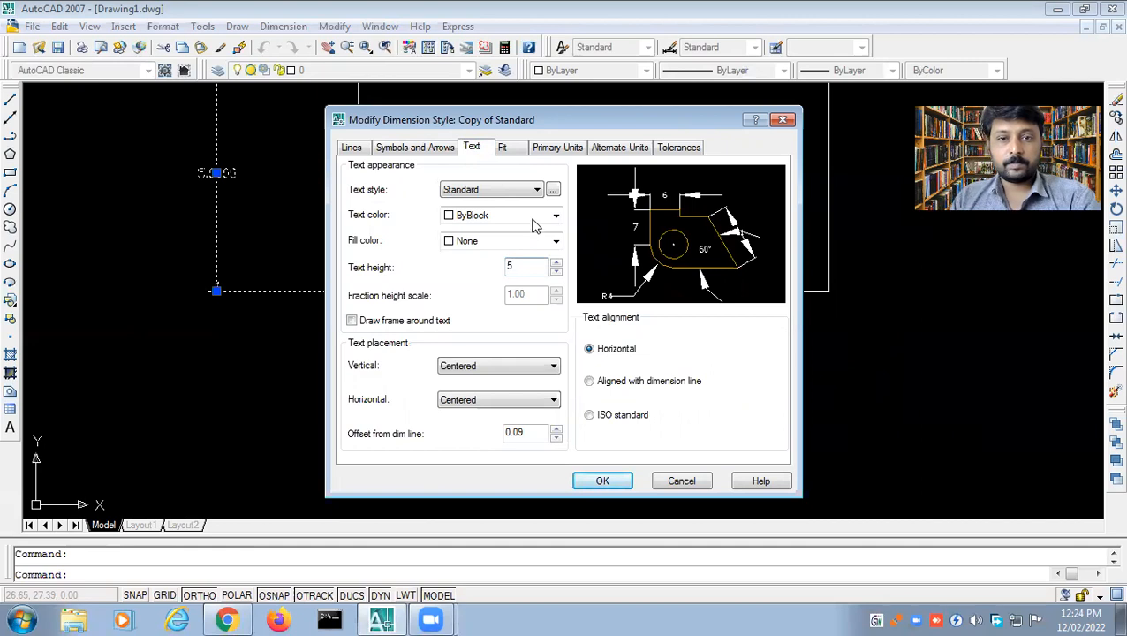
Step: Keep the period as decimal separator and set the primary units round-off to 0
{"action": "left_click", "coordinate": [551, 150]}
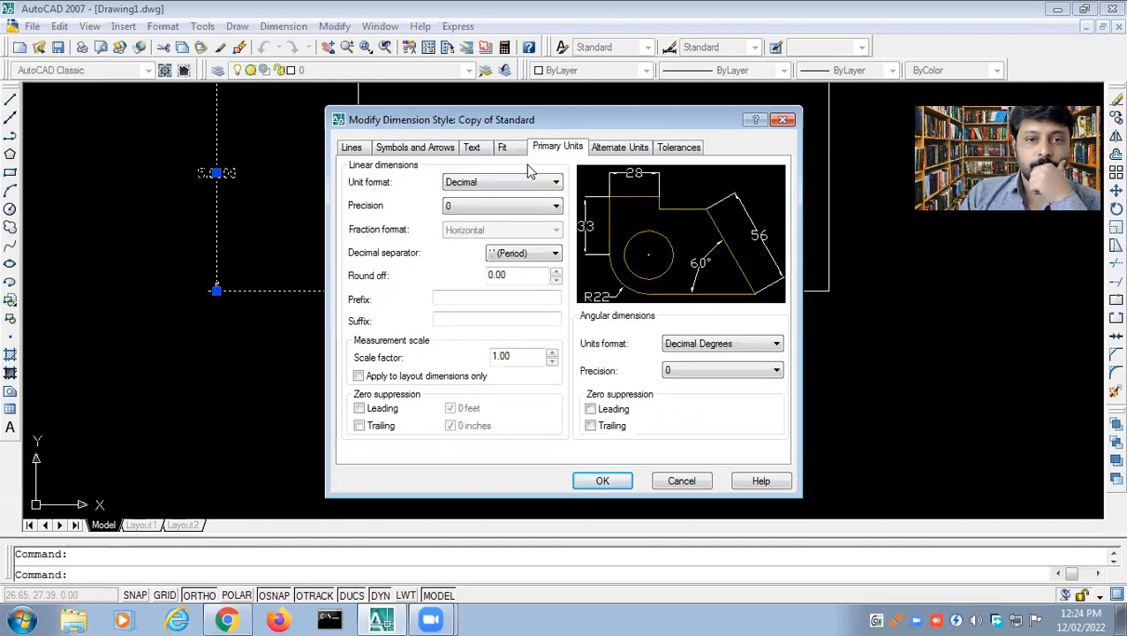
{"action": "left_click", "coordinate": [554, 254]}
{"action": "left_click", "coordinate": [557, 258]}
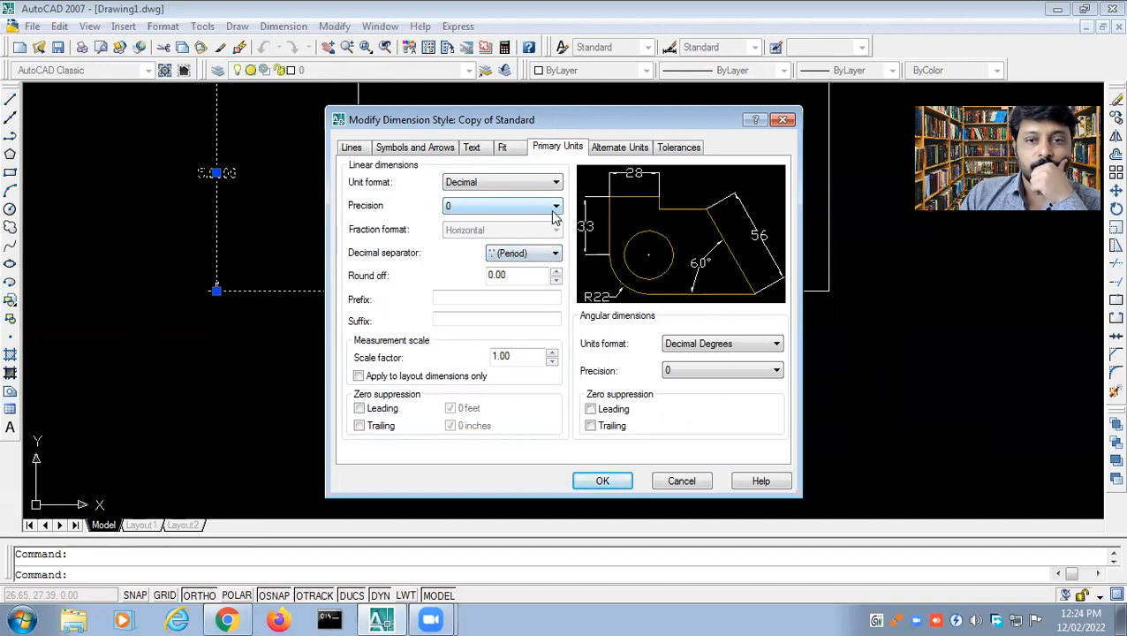
{"action": "left_click", "coordinate": [555, 254]}
{"action": "left_click", "coordinate": [554, 253]}
{"action": "left_click", "coordinate": [554, 280]}
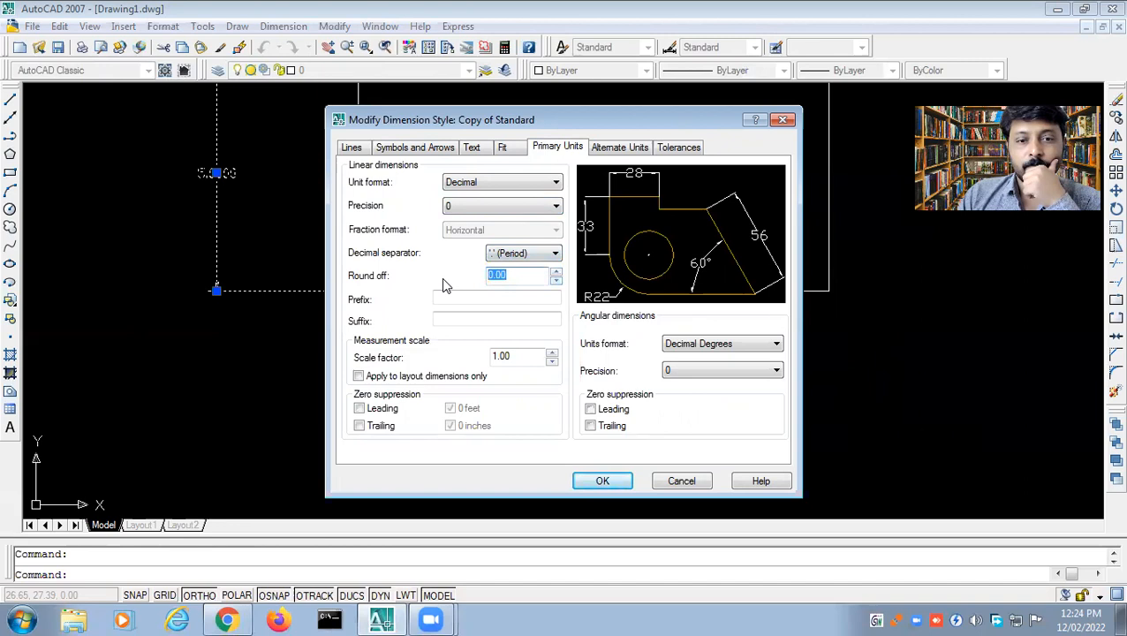
{"action": "type", "text": "0"}
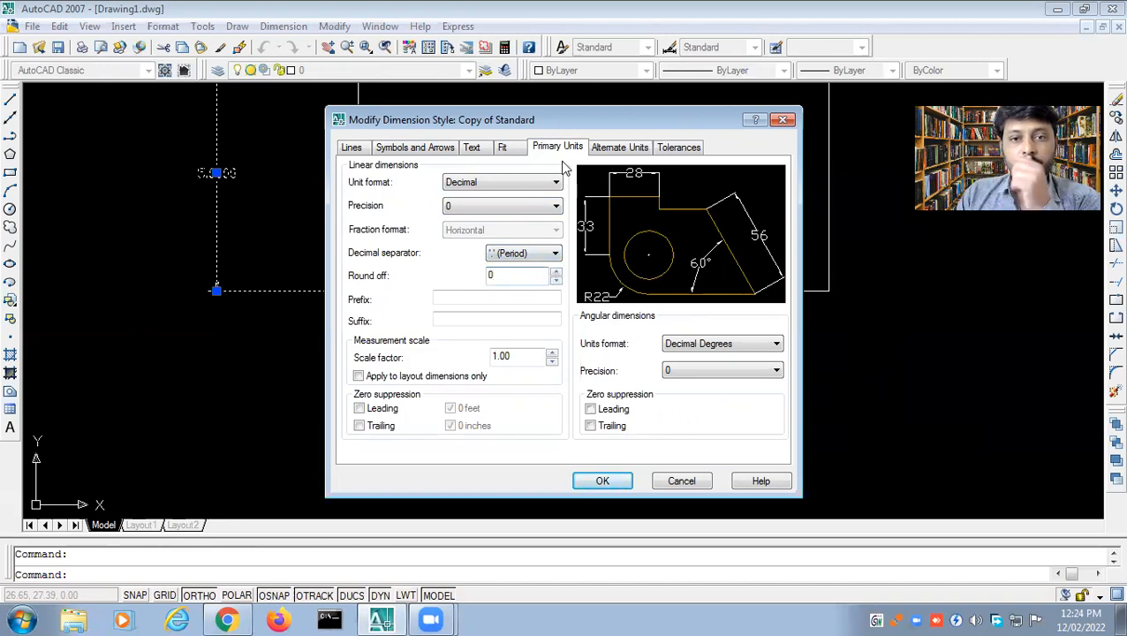
Step: Review the alternate units, tolerance, text, fit and arrow settings of the Copy of Standard style
{"action": "left_click", "coordinate": [607, 150]}
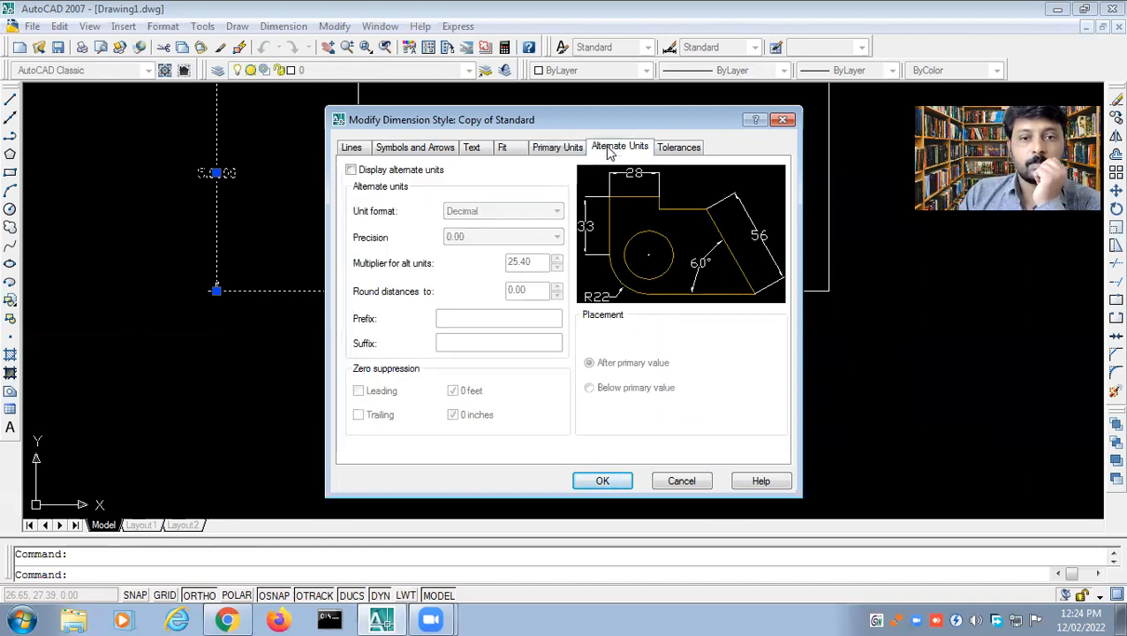
{"action": "left_click", "coordinate": [678, 150]}
{"action": "left_click", "coordinate": [482, 150]}
{"action": "left_click", "coordinate": [502, 148]}
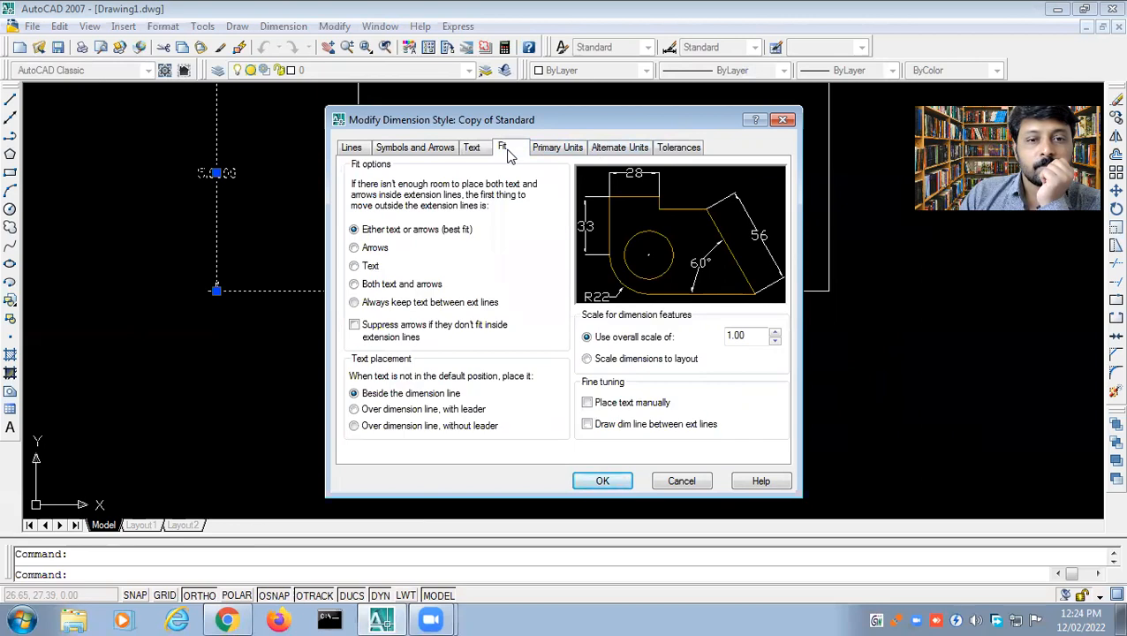
{"action": "left_click", "coordinate": [424, 150]}
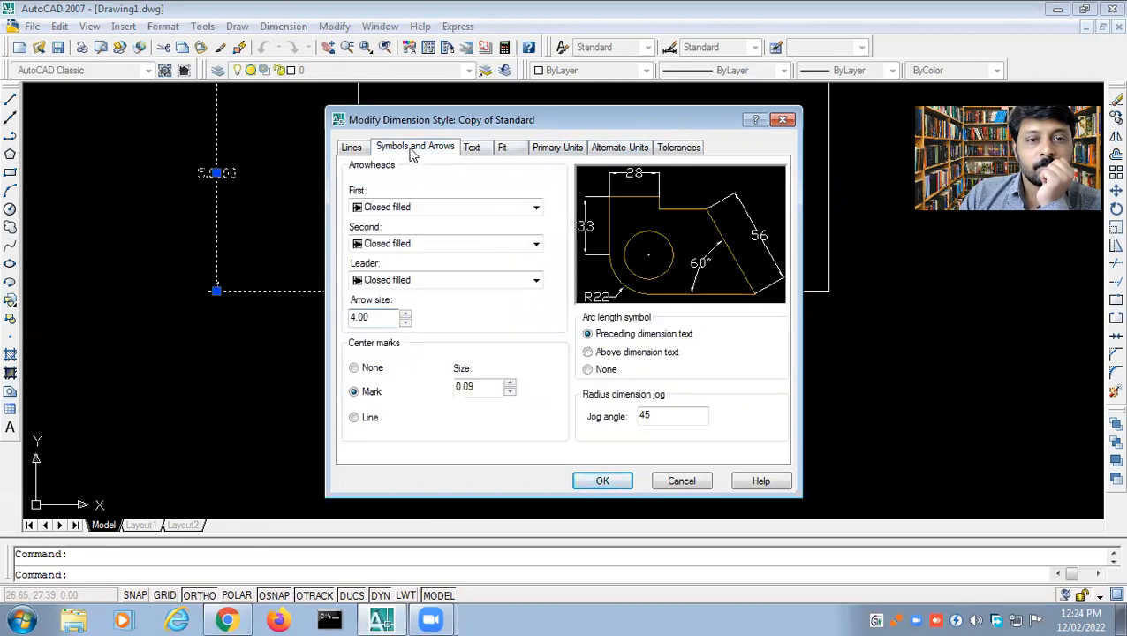
Step: Try precision 0.0 with the Engineering and Scientific unit formats, and return the linear units to Decimal with precision 0
{"action": "left_click", "coordinate": [547, 149]}
{"action": "left_click", "coordinate": [552, 206]}
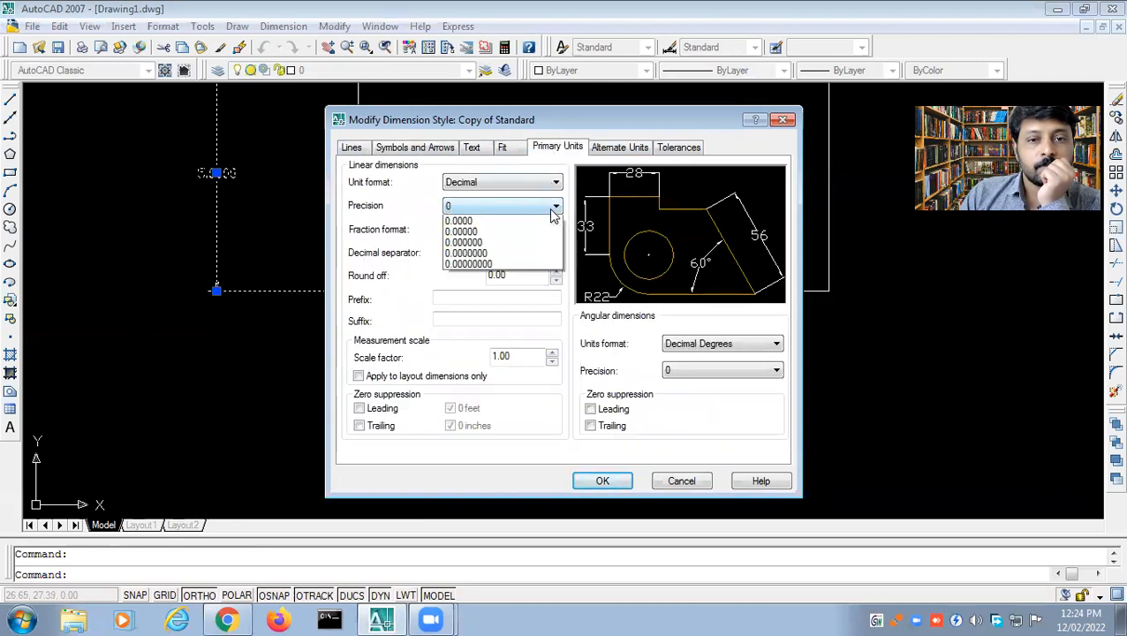
{"action": "left_click", "coordinate": [541, 226]}
{"action": "left_click", "coordinate": [543, 183]}
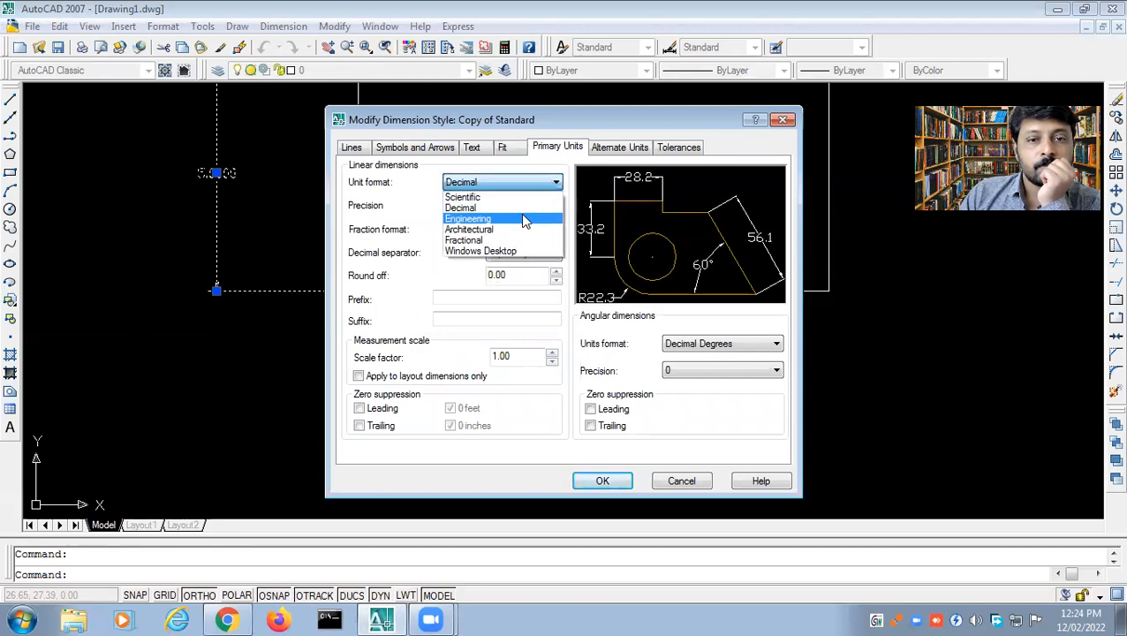
{"action": "left_click", "coordinate": [524, 219]}
{"action": "left_click", "coordinate": [554, 183]}
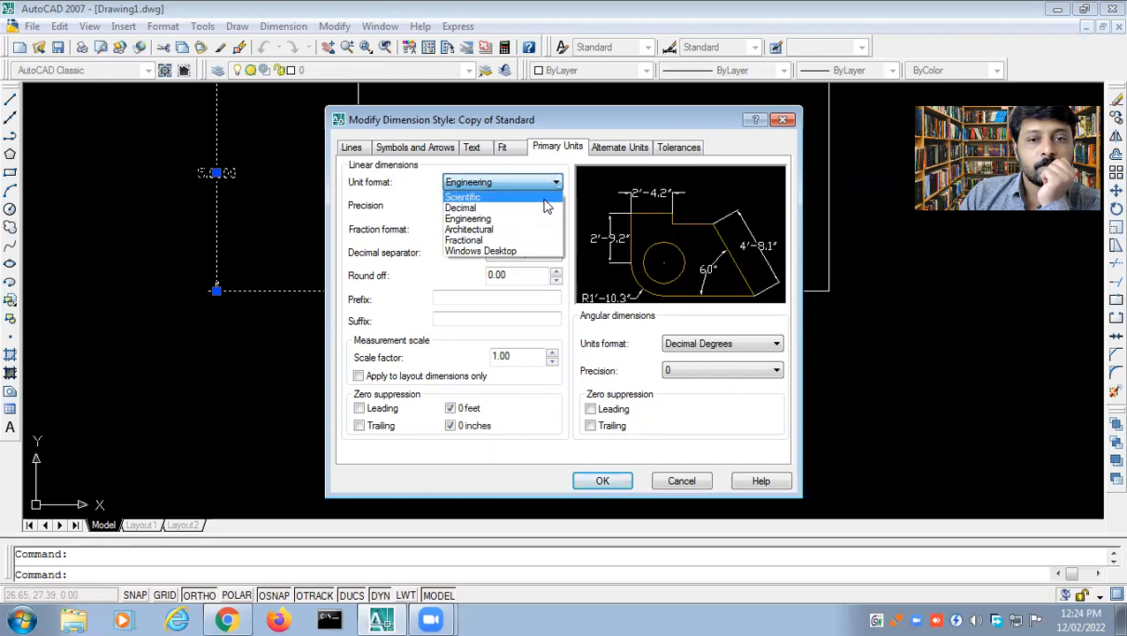
{"action": "left_click", "coordinate": [545, 200]}
{"action": "left_click", "coordinate": [555, 182]}
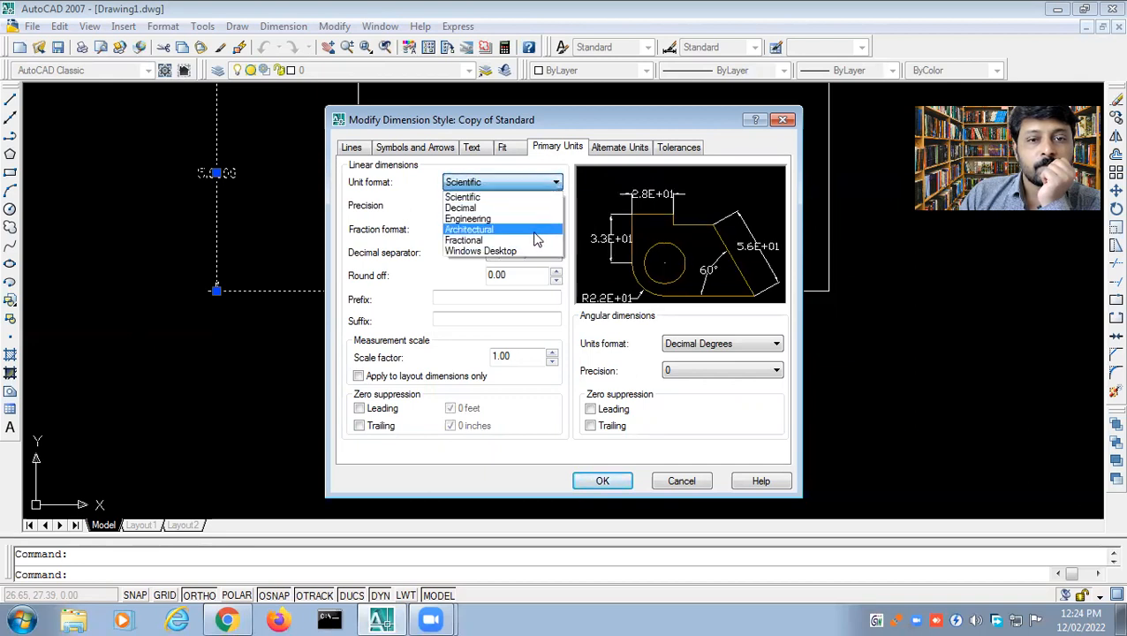
{"action": "left_click", "coordinate": [533, 208]}
{"action": "left_click", "coordinate": [548, 207]}
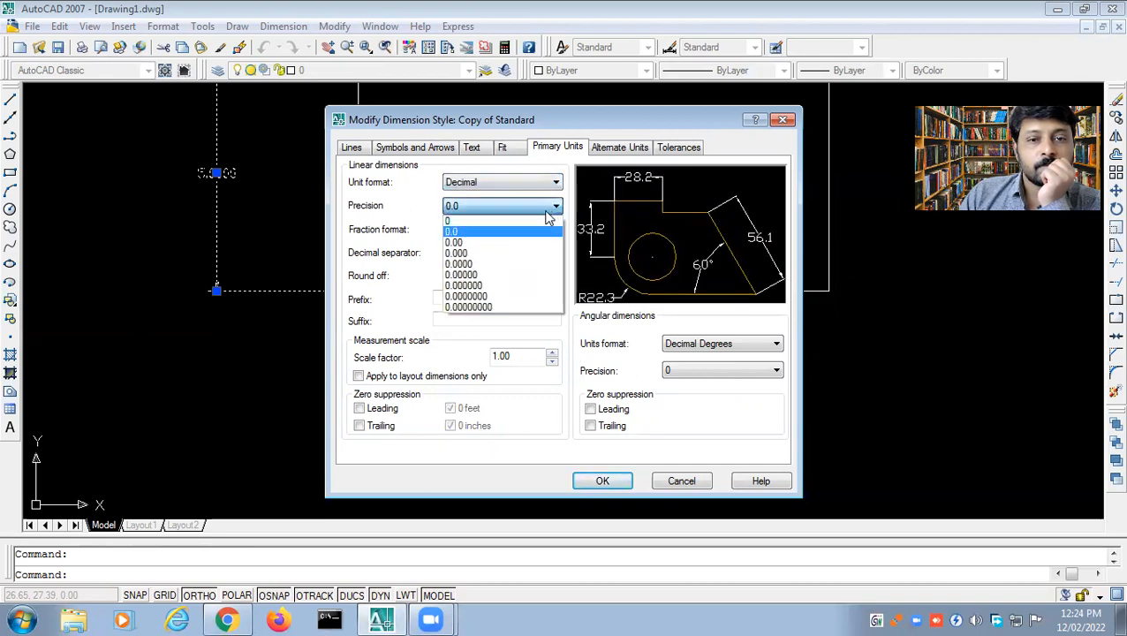
{"action": "left_click", "coordinate": [546, 220]}
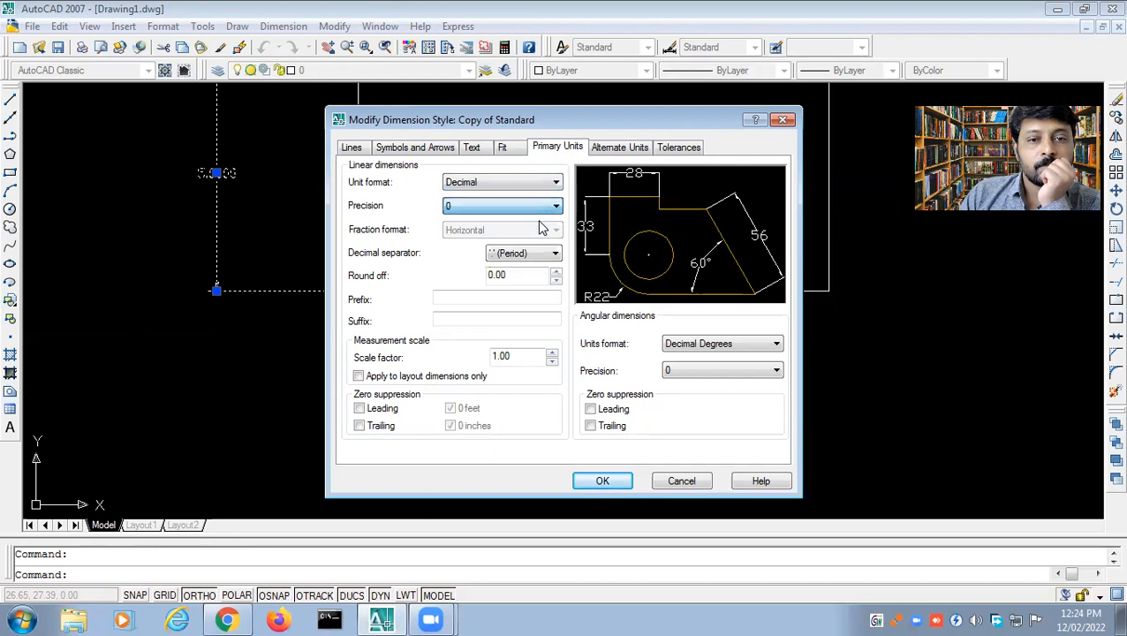
Step: Save the modified Copy of Standard dimension style and set it as current
{"action": "left_click", "coordinate": [592, 478]}
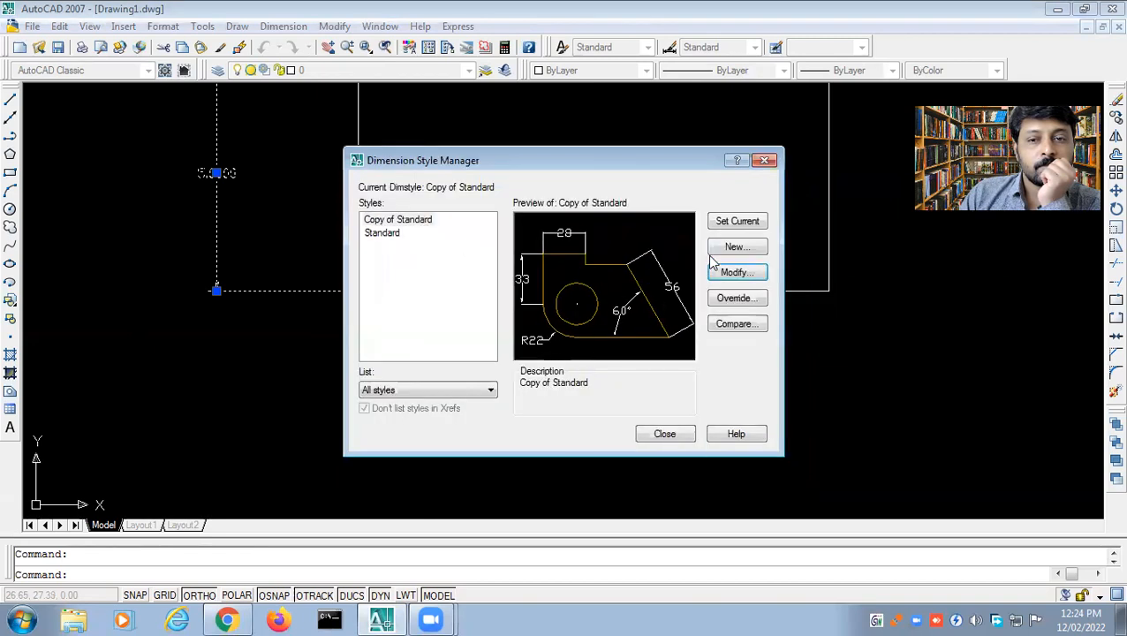
{"action": "left_click", "coordinate": [730, 226]}
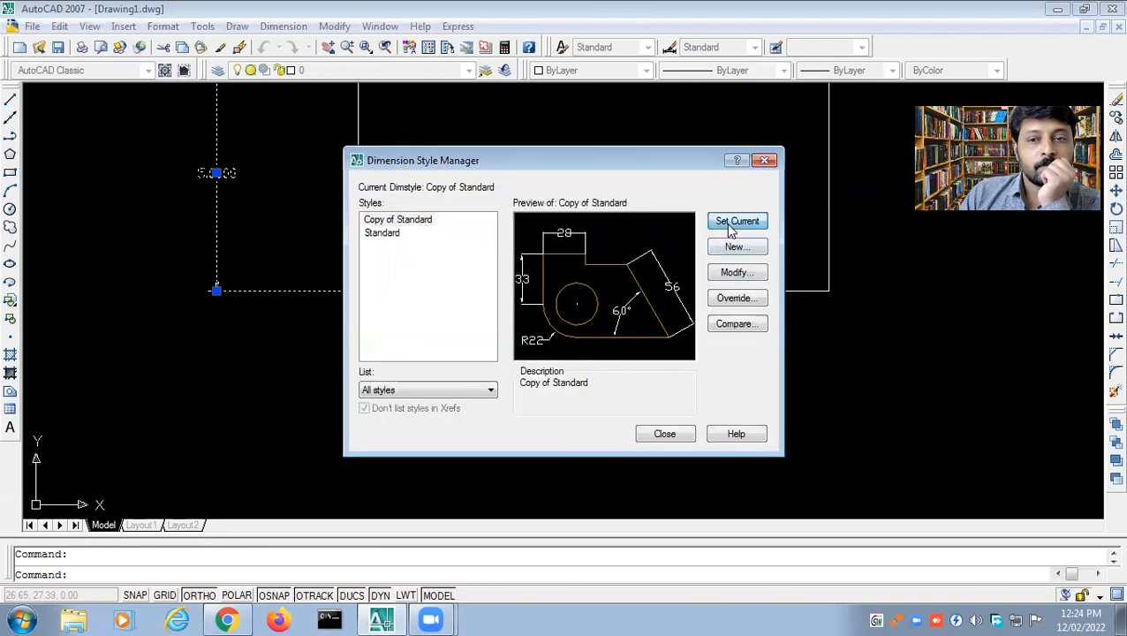
Step: Examine the override settings for lines, arrows and text of the Copy of Standard style, keeping the text height at 5
{"action": "left_click", "coordinate": [732, 298]}
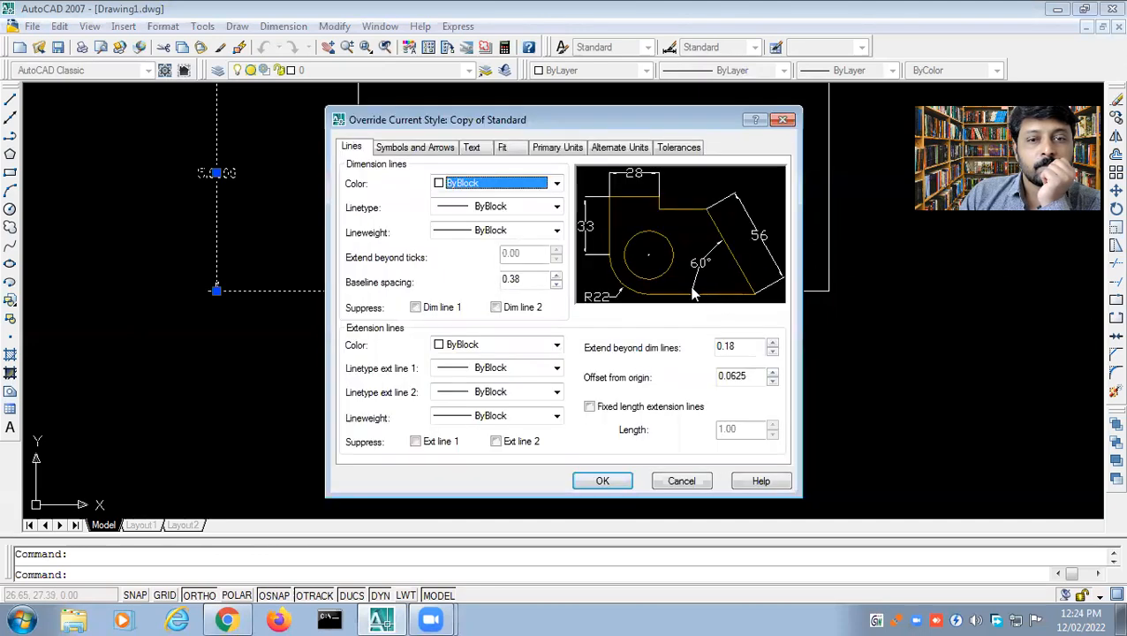
{"action": "left_click", "coordinate": [624, 483]}
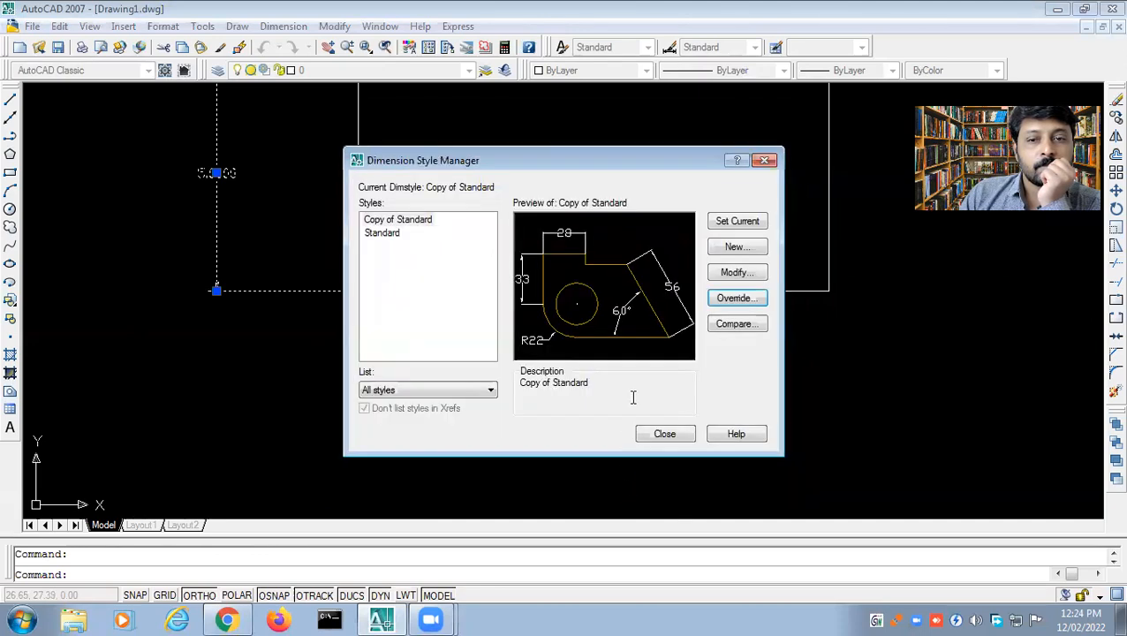
{"action": "left_click", "coordinate": [732, 298]}
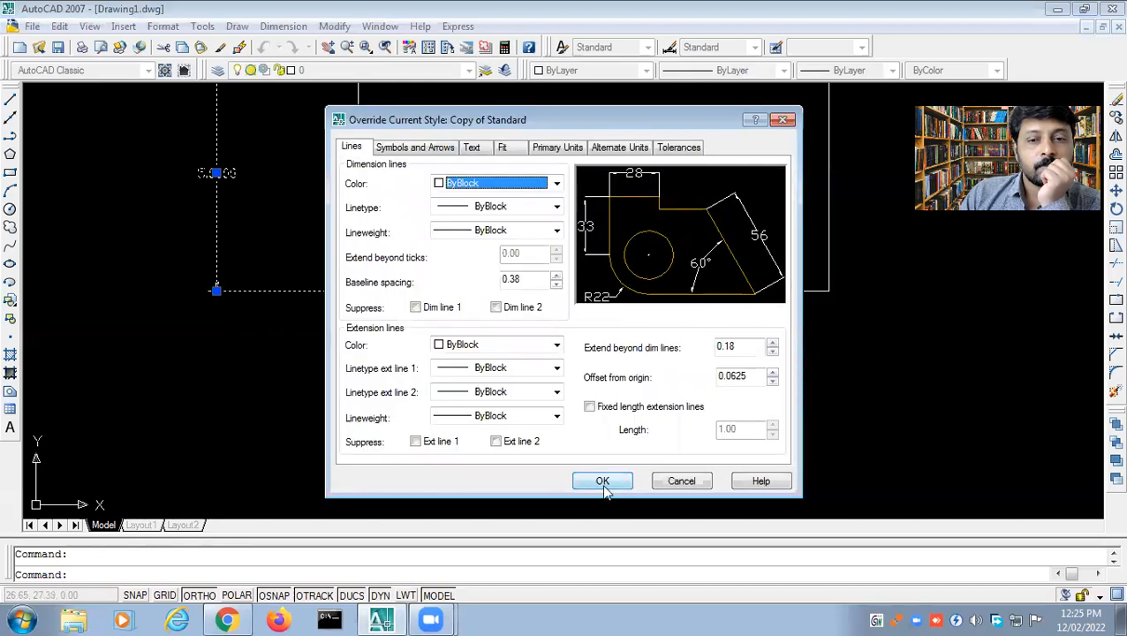
{"action": "left_click", "coordinate": [443, 148]}
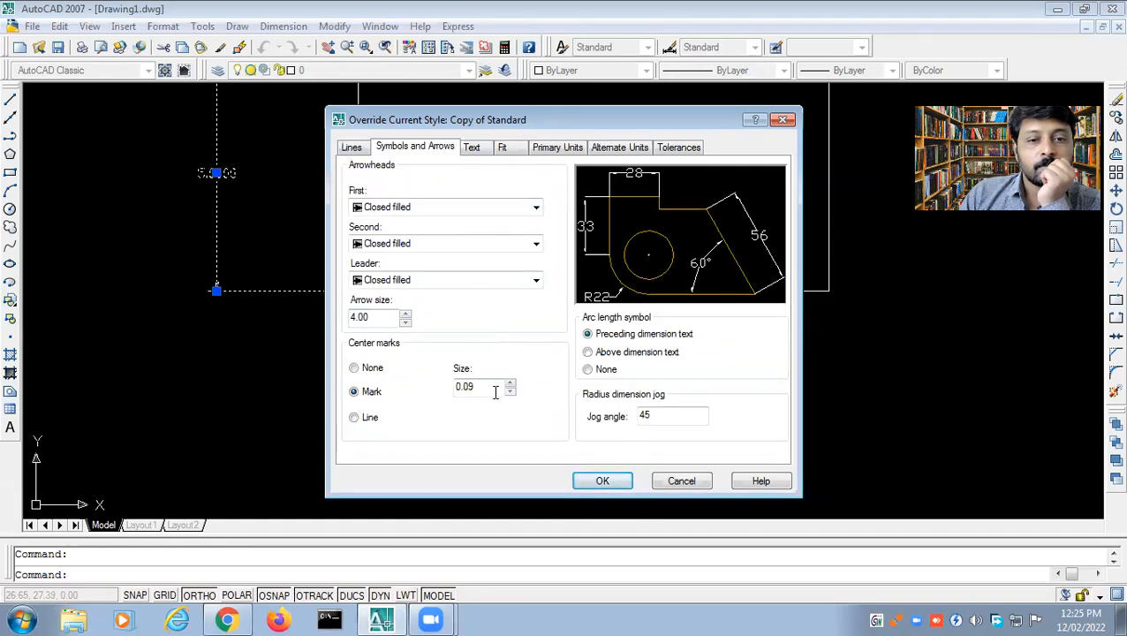
{"action": "left_click", "coordinate": [475, 149]}
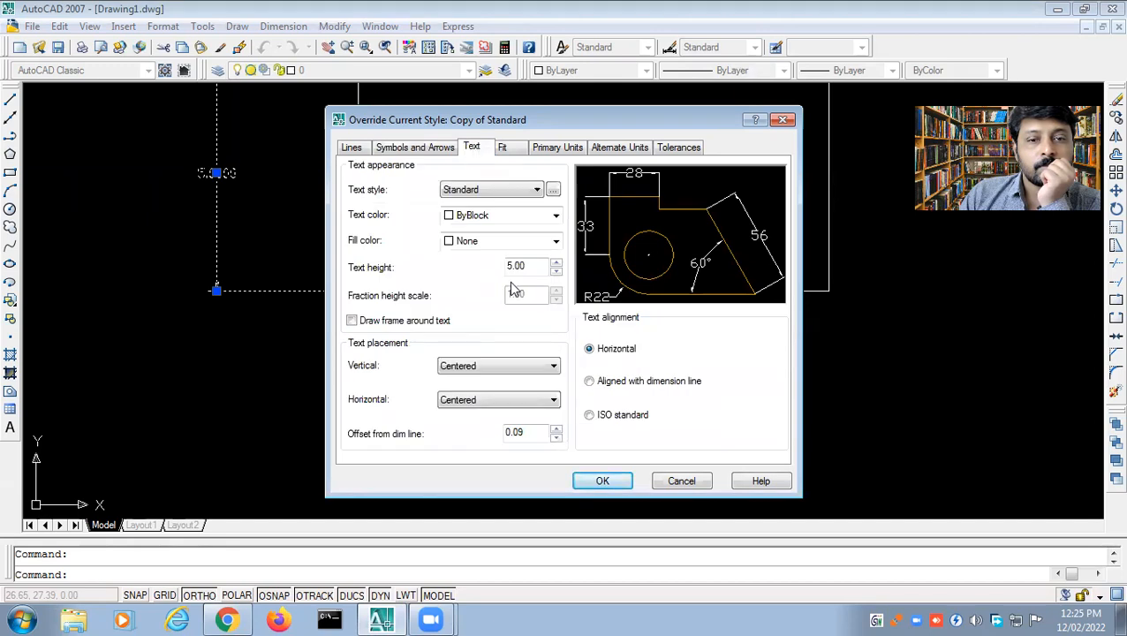
{"action": "left_click", "coordinate": [555, 272]}
{"action": "left_click", "coordinate": [556, 265]}
{"action": "left_click", "coordinate": [623, 484]}
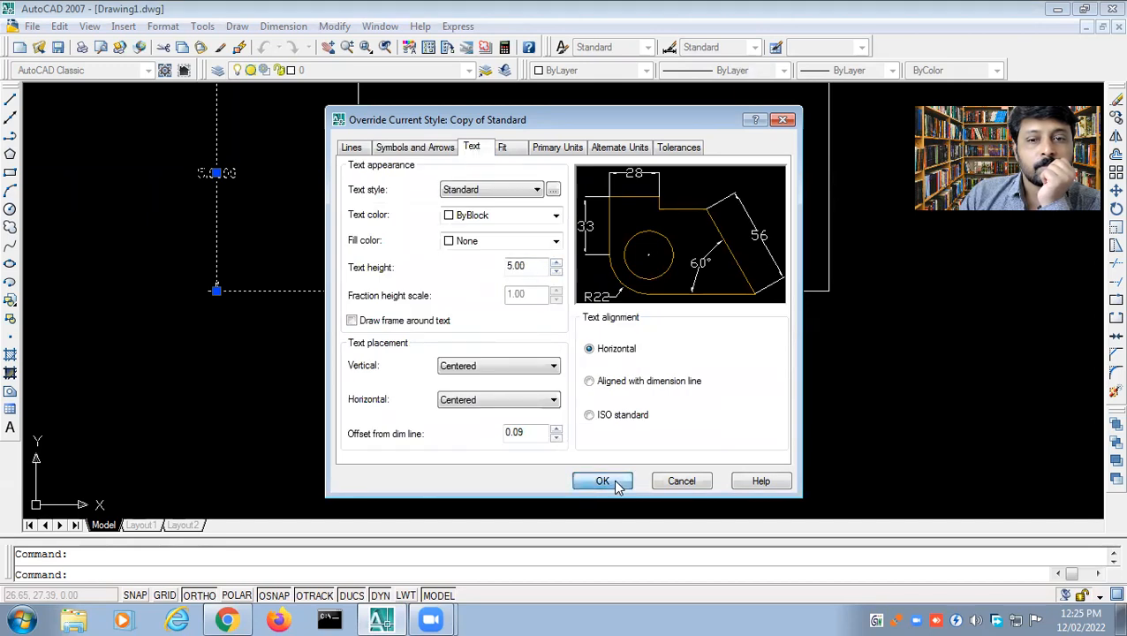
{"action": "left_click", "coordinate": [663, 430]}
Step: Inspect the rectangle's width and height dimensions in the drawing
{"action": "scroll", "coordinate": [366, 370], "scroll_direction": "up", "scroll_amount": 6}
{"action": "scroll", "coordinate": [367, 370], "scroll_direction": "down", "scroll_amount": 15}
{"action": "scroll", "coordinate": [367, 370], "scroll_direction": "up", "scroll_amount": 8}
{"action": "scroll", "coordinate": [367, 370], "scroll_direction": "down", "scroll_amount": 3}
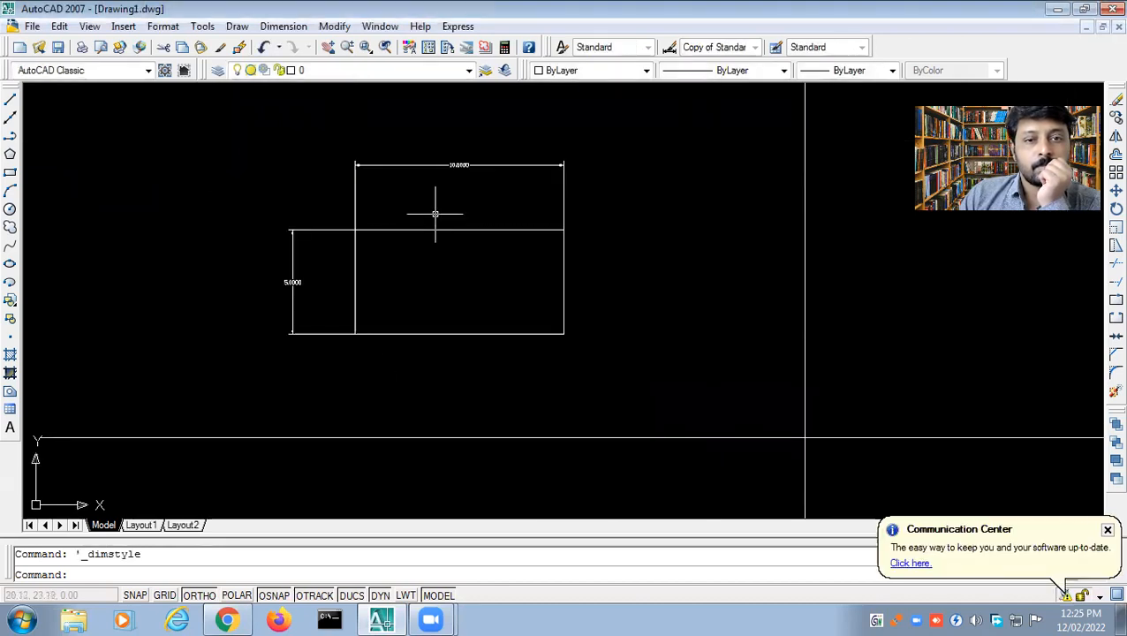
Step: Set the arrow size of the rectangle's width dimension to 1 after trying size 2
{"action": "middle_click_drag", "start_coordinate": [438, 214], "coordinate": [392, 226]}
{"action": "double_click", "coordinate": [426, 186]}
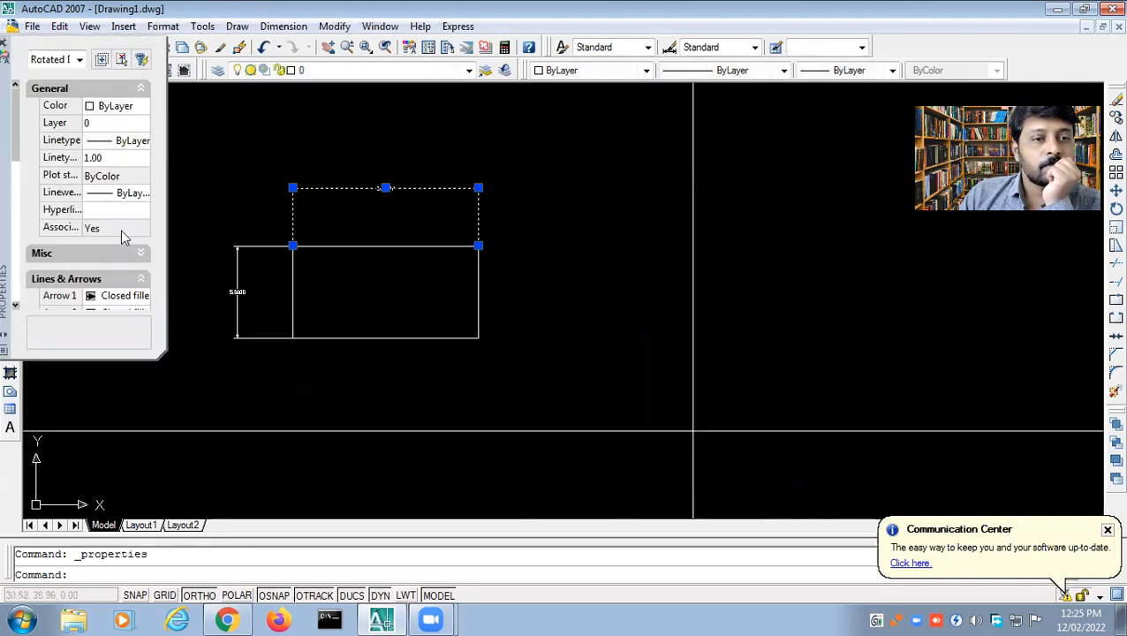
{"action": "left_click", "coordinate": [112, 158]}
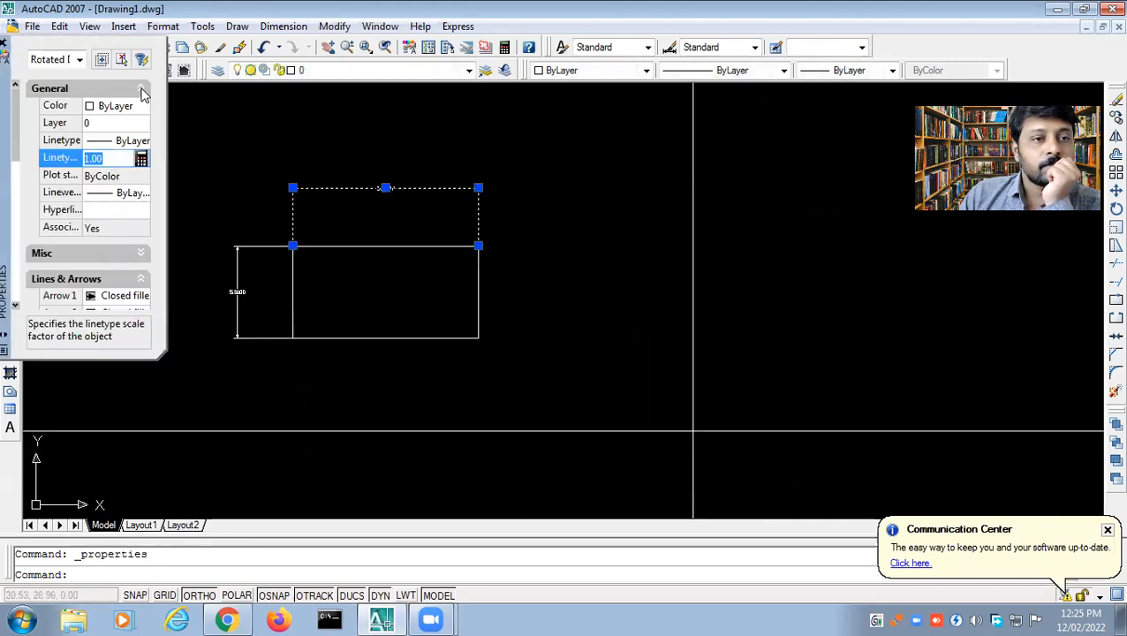
{"action": "left_click", "coordinate": [141, 89]}
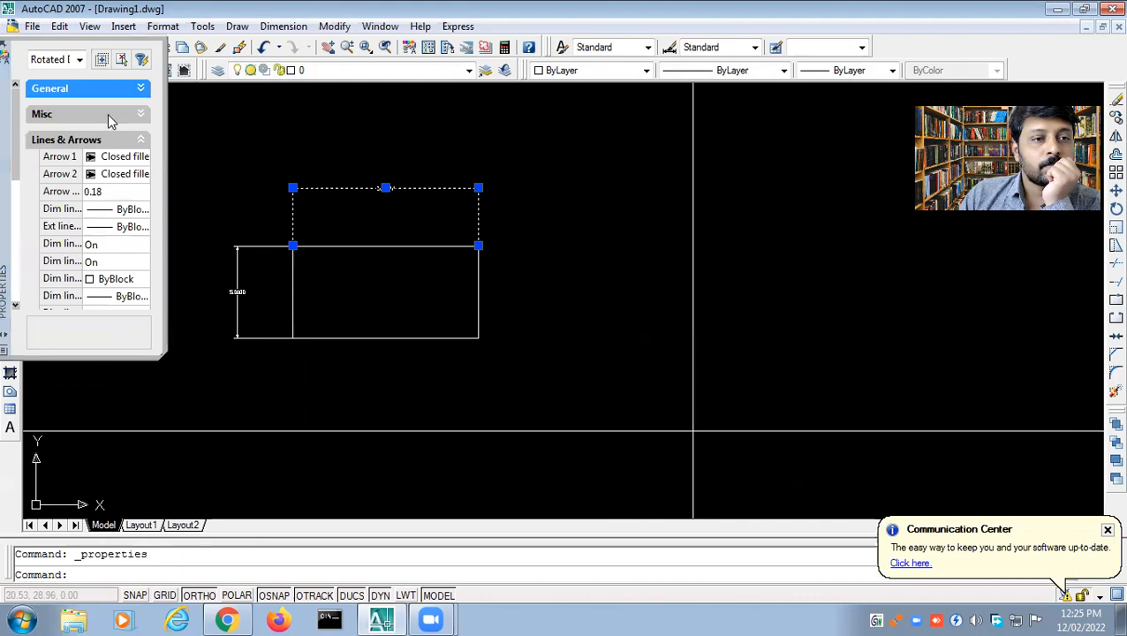
{"action": "left_click", "coordinate": [114, 191]}
{"action": "type", "text": "1"}
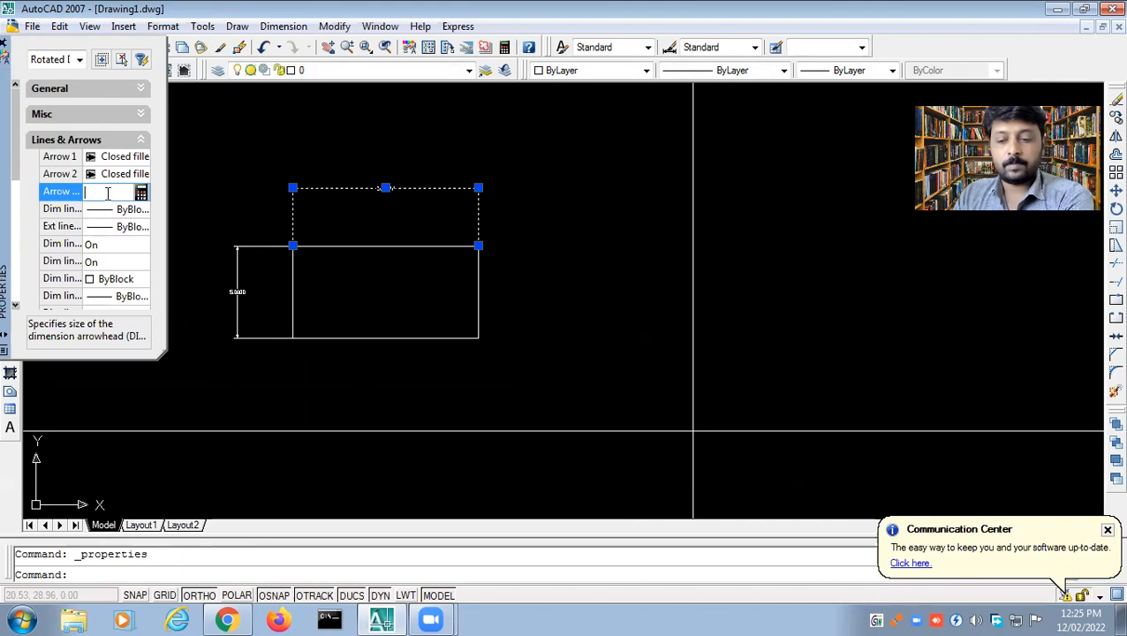
{"action": "left_click", "coordinate": [117, 210]}
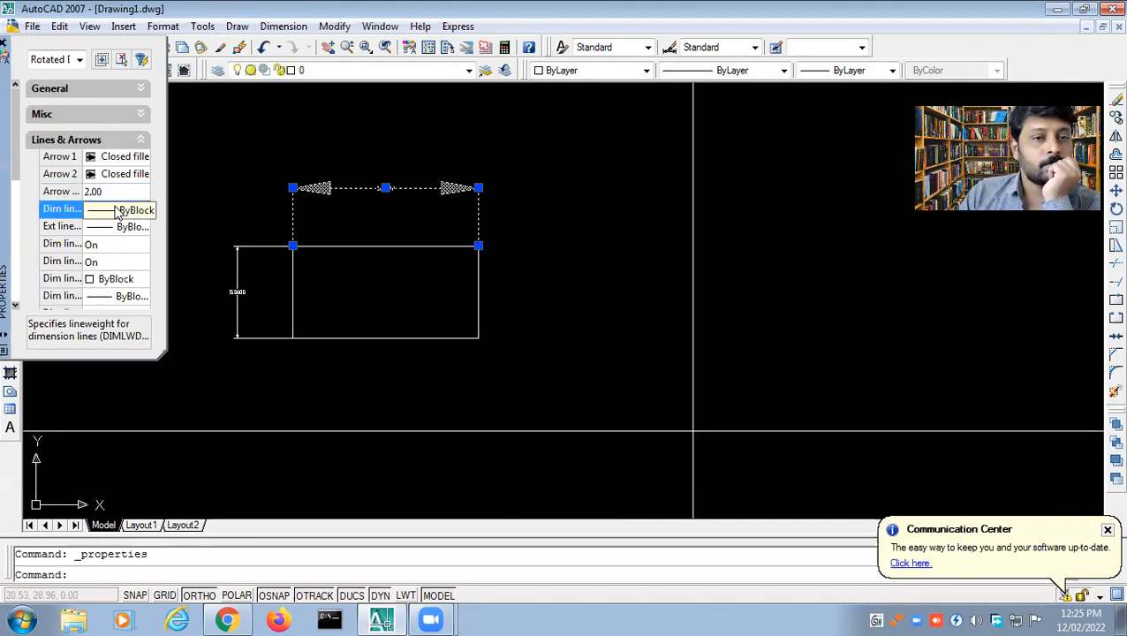
{"action": "left_click", "coordinate": [105, 192]}
{"action": "type", "text": "1"}
{"action": "left_click", "coordinate": [104, 209]}
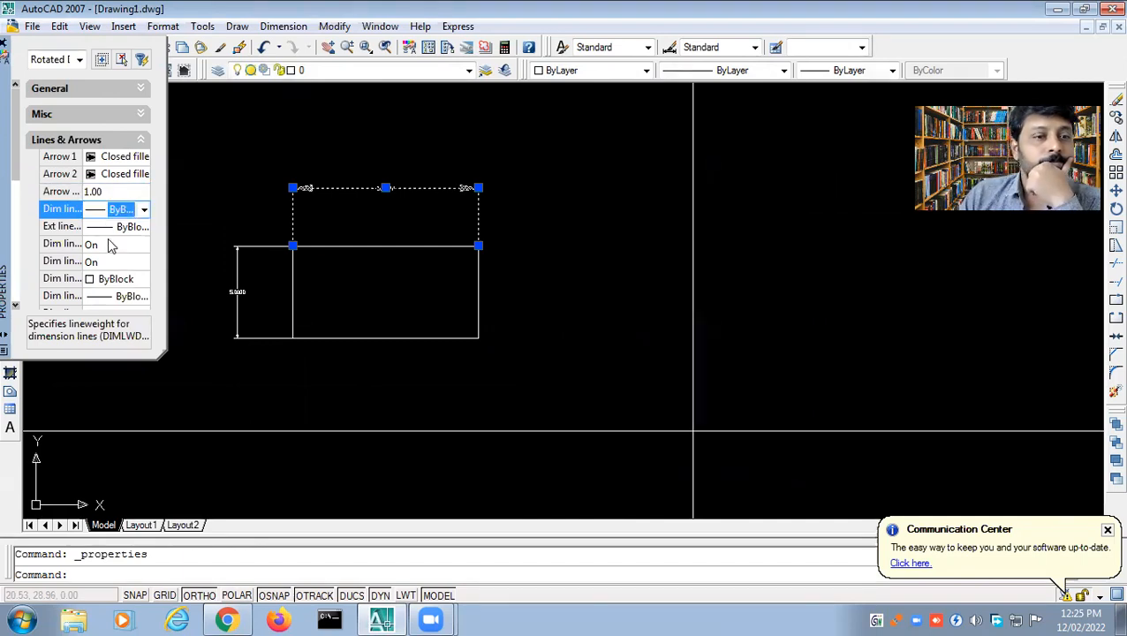
Step: Set the text height of the rectangle's width dimension to 1
{"action": "left_click", "coordinate": [141, 141]}
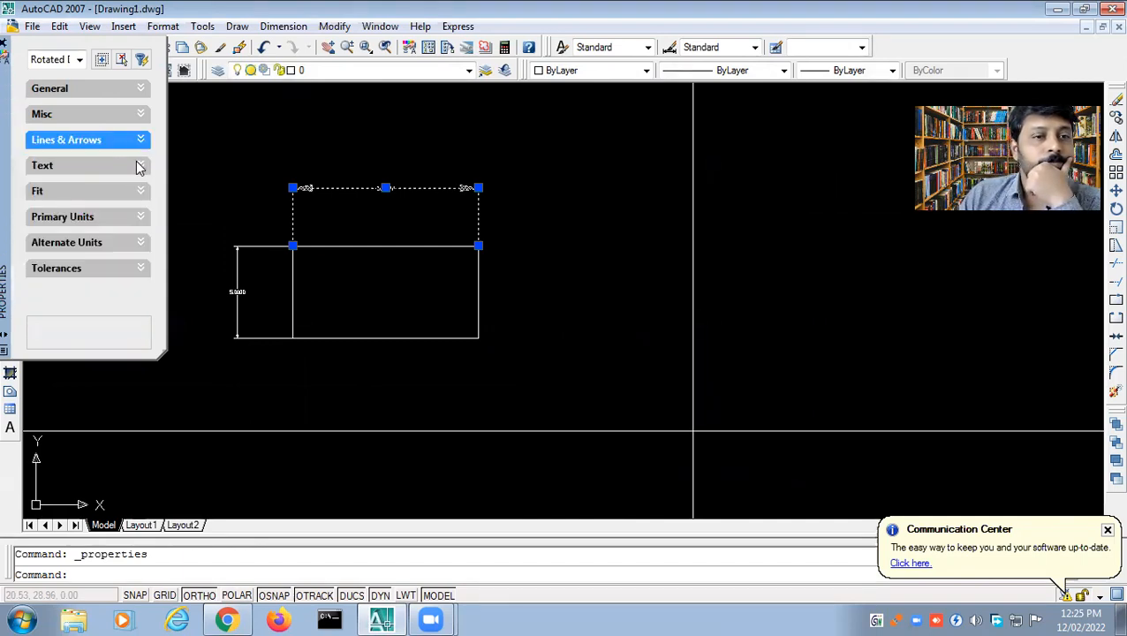
{"action": "left_click", "coordinate": [138, 167]}
{"action": "left_click", "coordinate": [106, 235]}
{"action": "type", "text": "1"}
{"action": "left_click", "coordinate": [141, 165]}
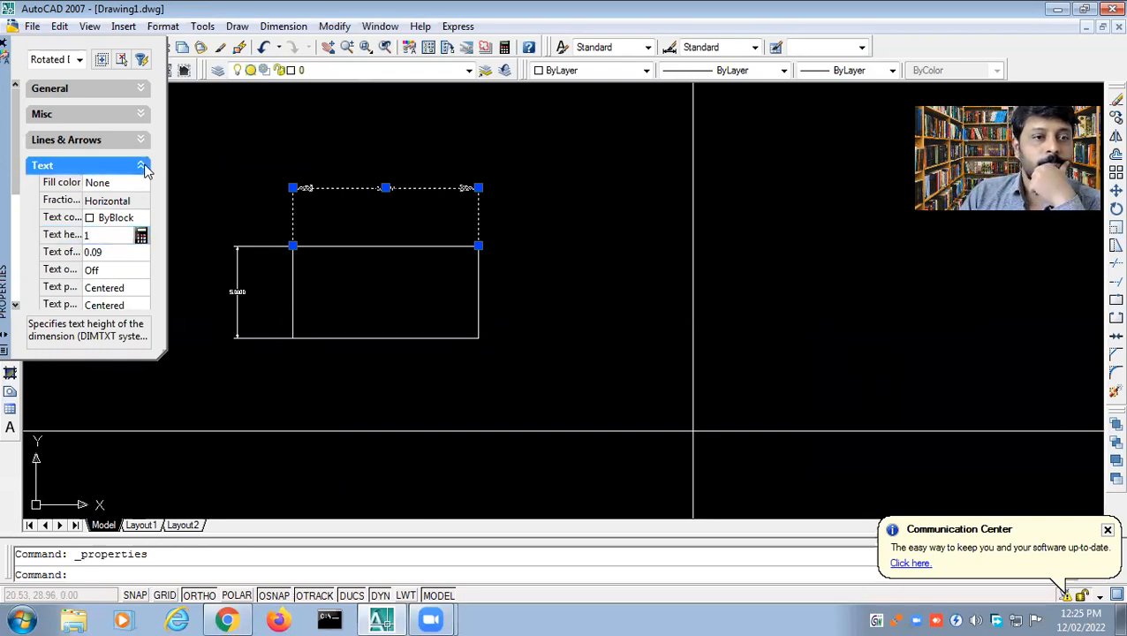
Step: Try a roundoff of 0 in the primary units of the width dimension
{"action": "left_click", "coordinate": [141, 217]}
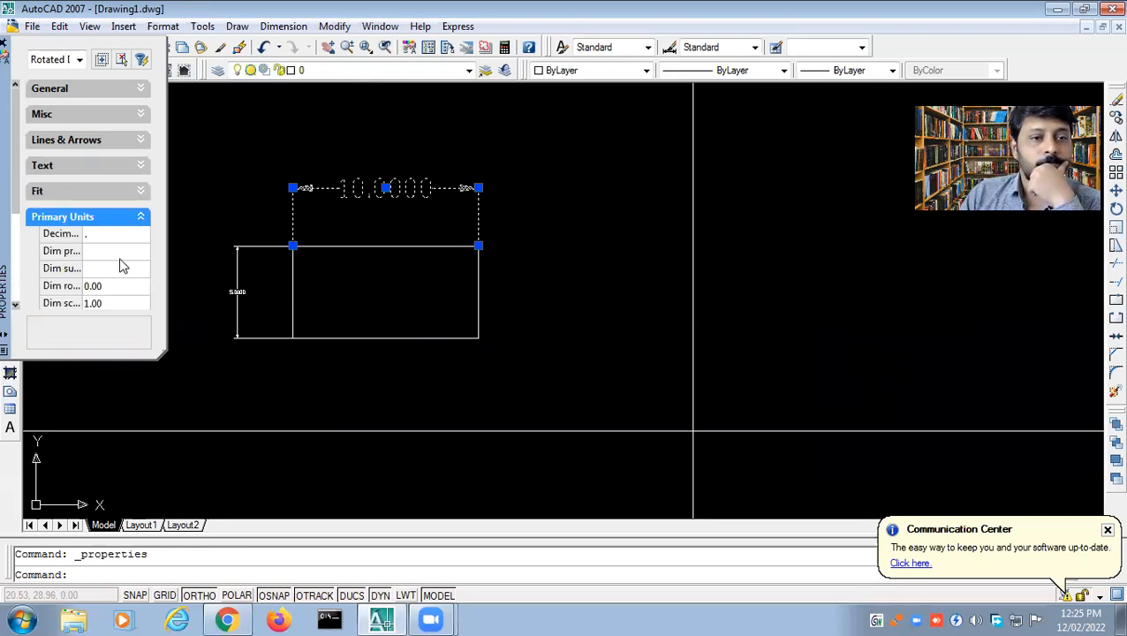
{"action": "left_click", "coordinate": [109, 286]}
{"action": "type", "text": "0"}
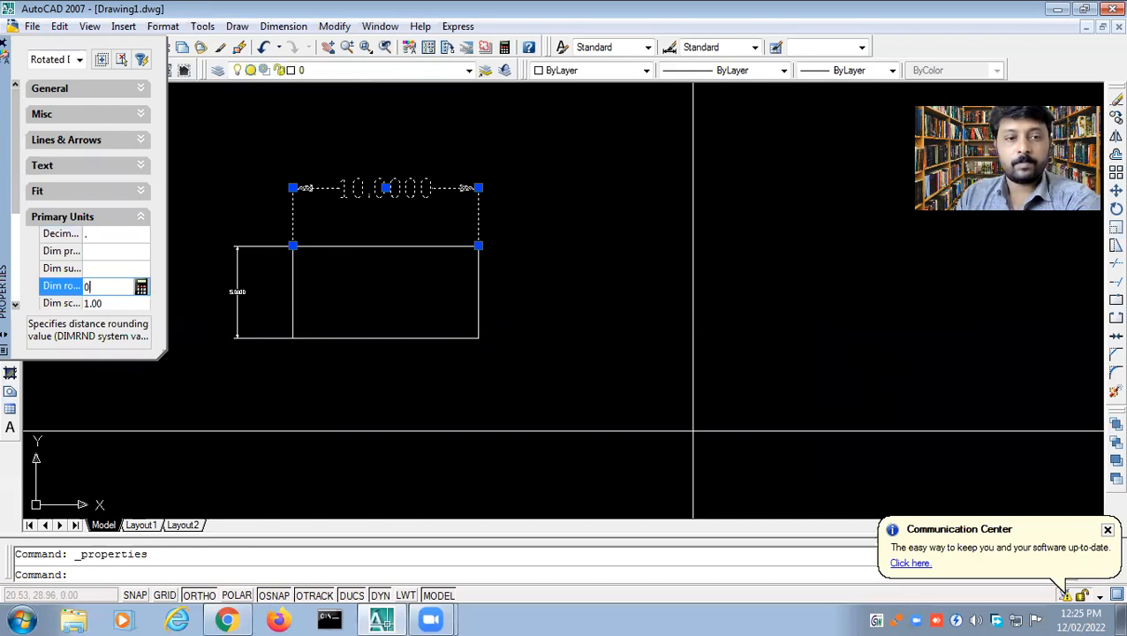
{"action": "left_click", "coordinate": [123, 217]}
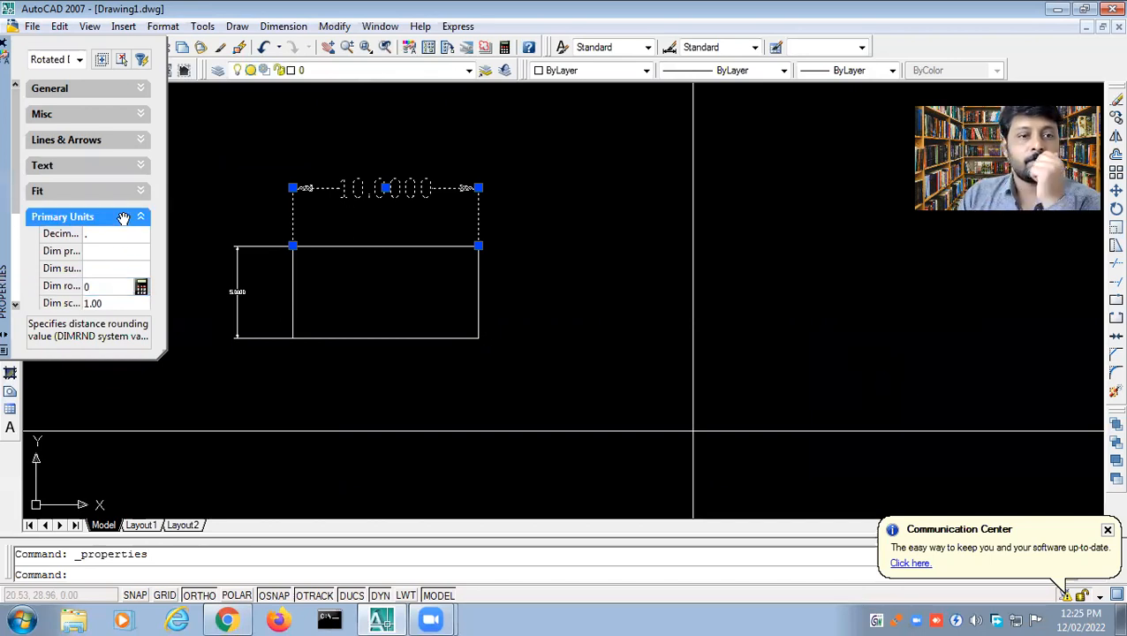
{"action": "left_click", "coordinate": [115, 268]}
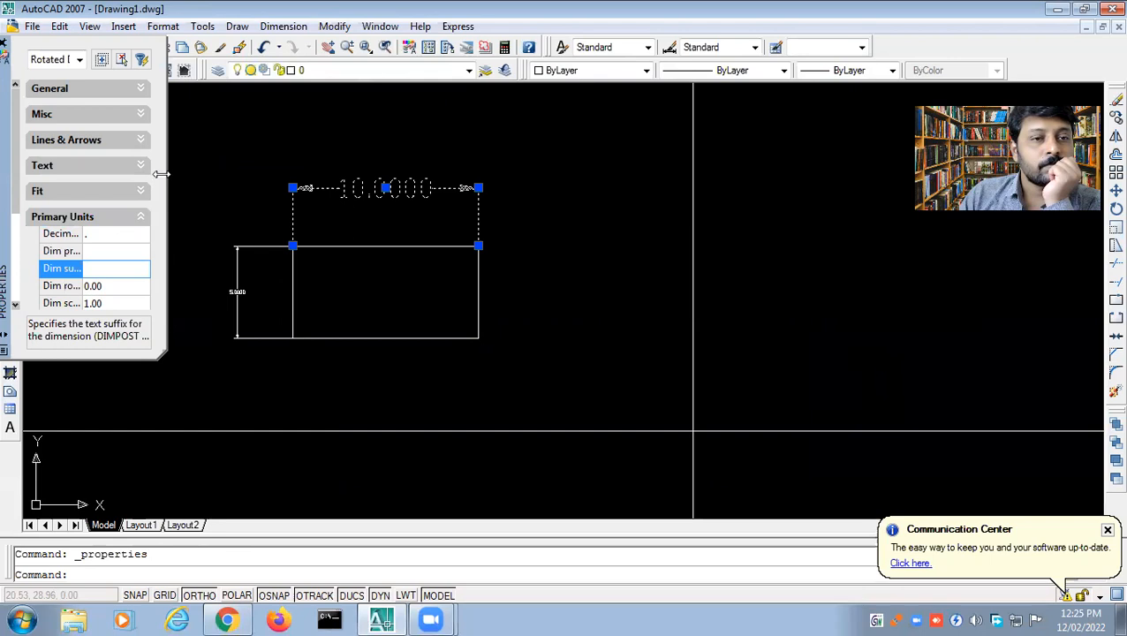
Step: Try 0 as the width dimension's prefix, clear it, and enter a roundoff of 0 again
{"action": "left_click_drag", "start_coordinate": [162, 170], "coordinate": [231, 170]}
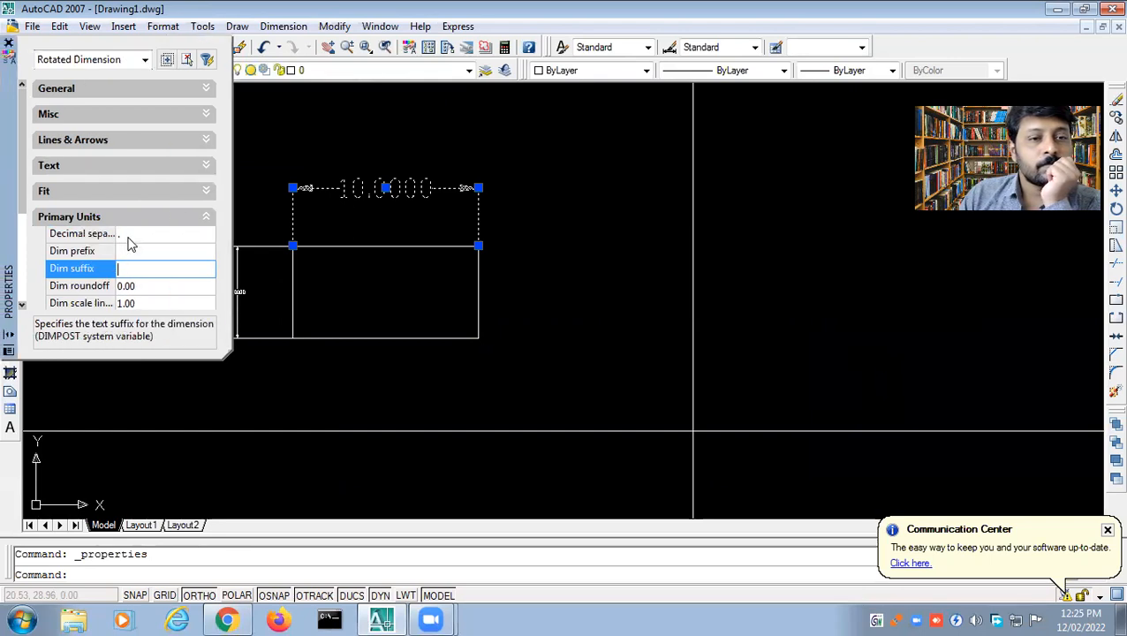
{"action": "left_click", "coordinate": [135, 233]}
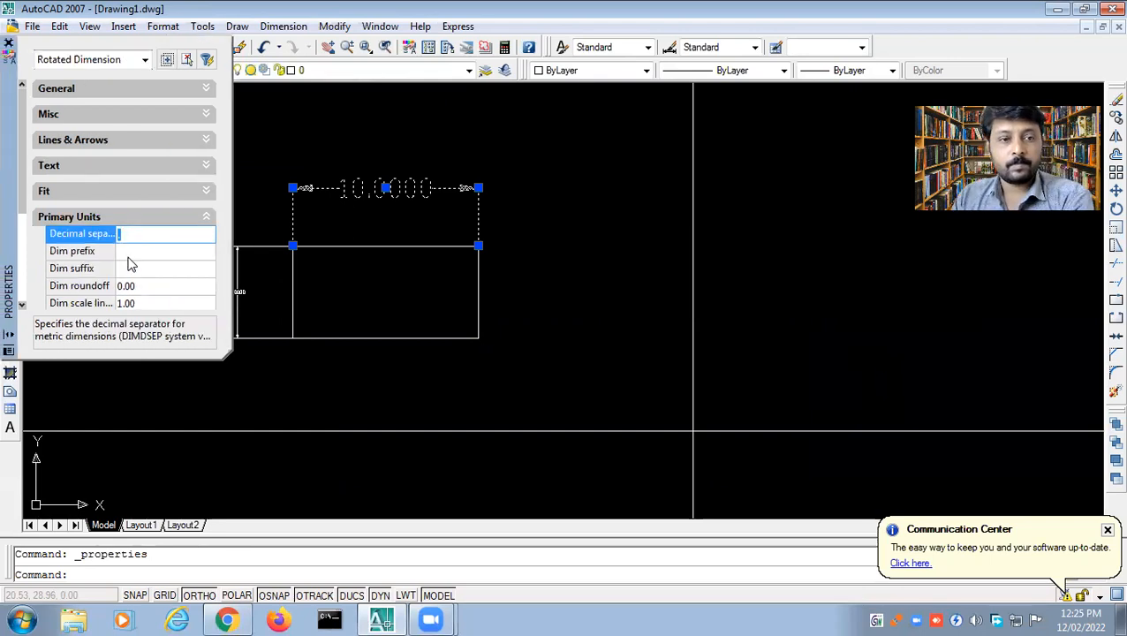
{"action": "left_click", "coordinate": [129, 255]}
{"action": "left_click", "coordinate": [138, 266]}
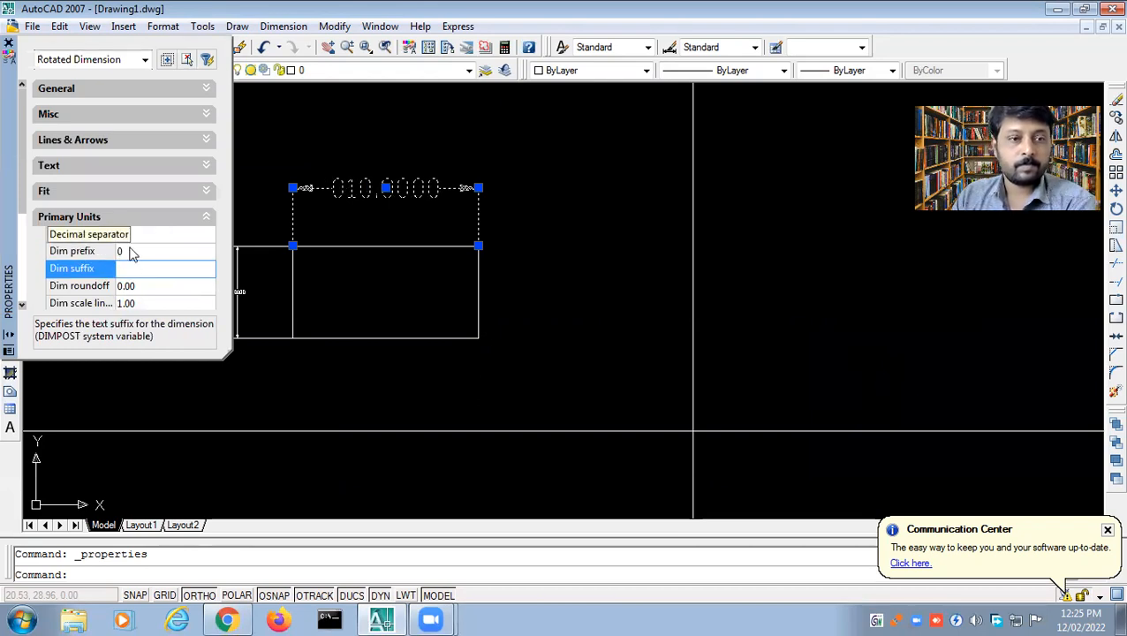
{"action": "left_click", "coordinate": [131, 252]}
{"action": "left_click", "coordinate": [146, 285]}
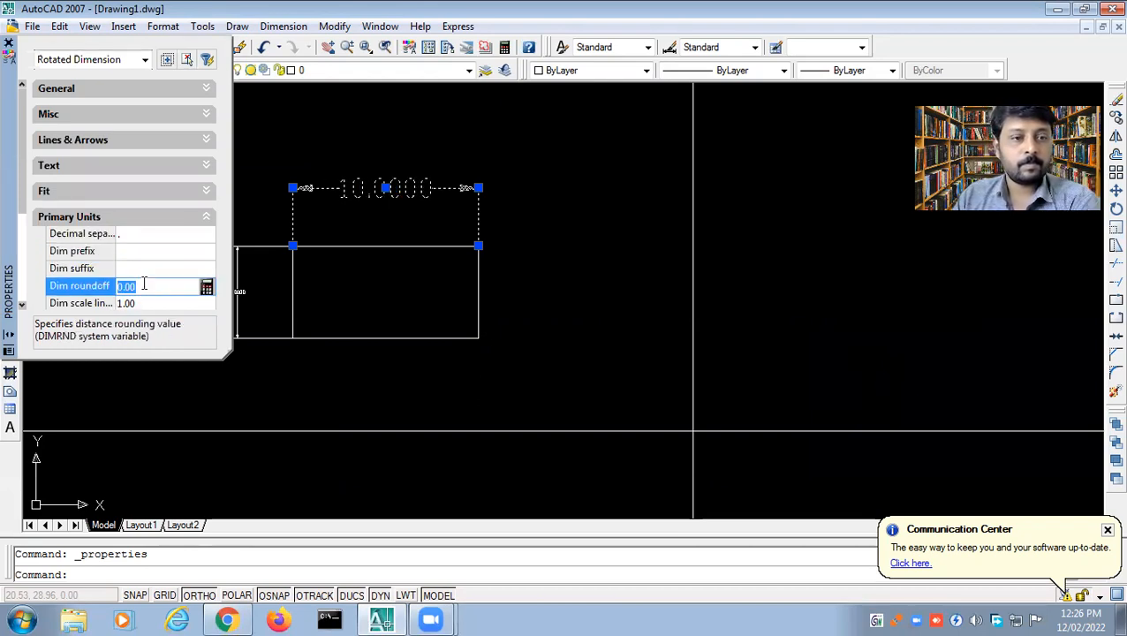
{"action": "type", "text": "0"}
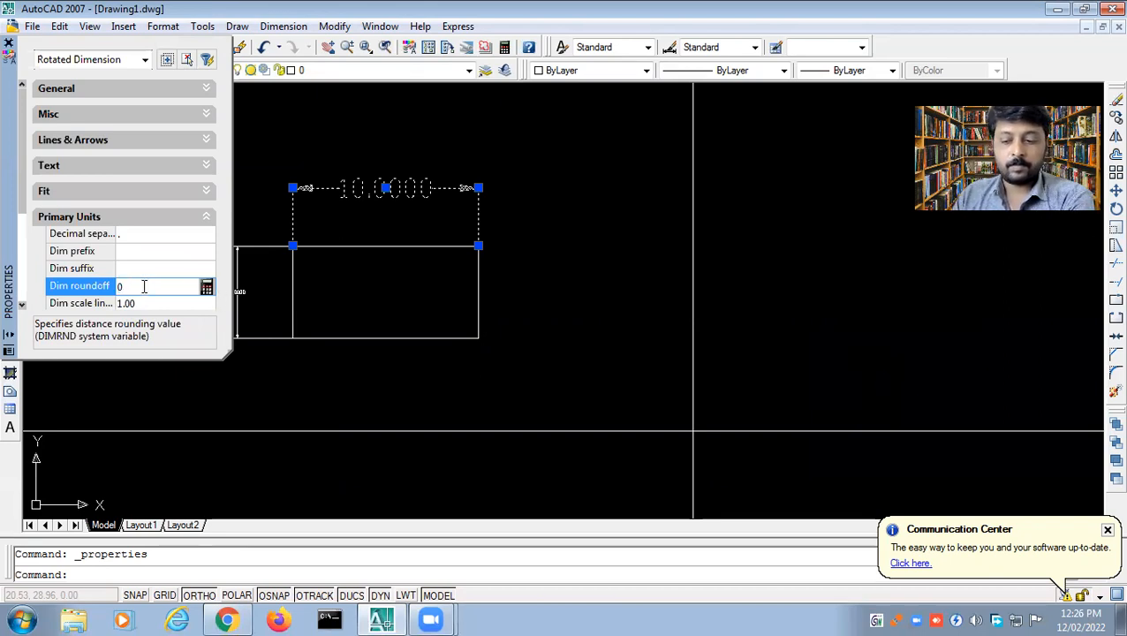
{"action": "left_click", "coordinate": [160, 305]}
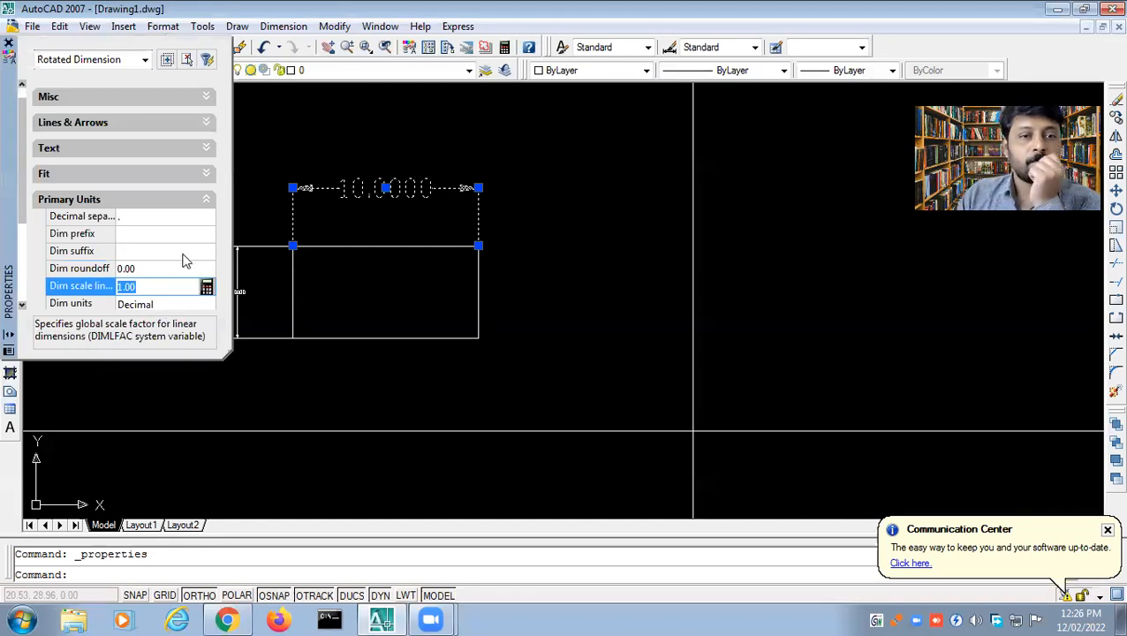
Step: Set the primary units precision of the width dimension to 0 and deselect the dimension
{"action": "scroll", "coordinate": [154, 254], "scroll_direction": "down", "scroll_amount": 3}
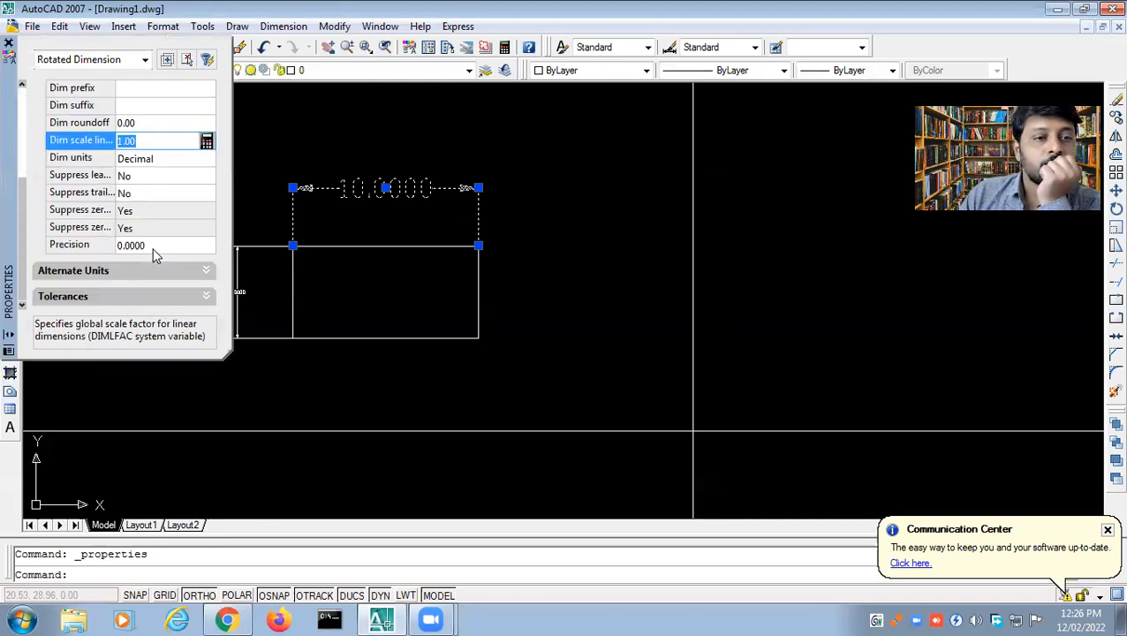
{"action": "left_click", "coordinate": [152, 249]}
{"action": "left_click", "coordinate": [209, 245]}
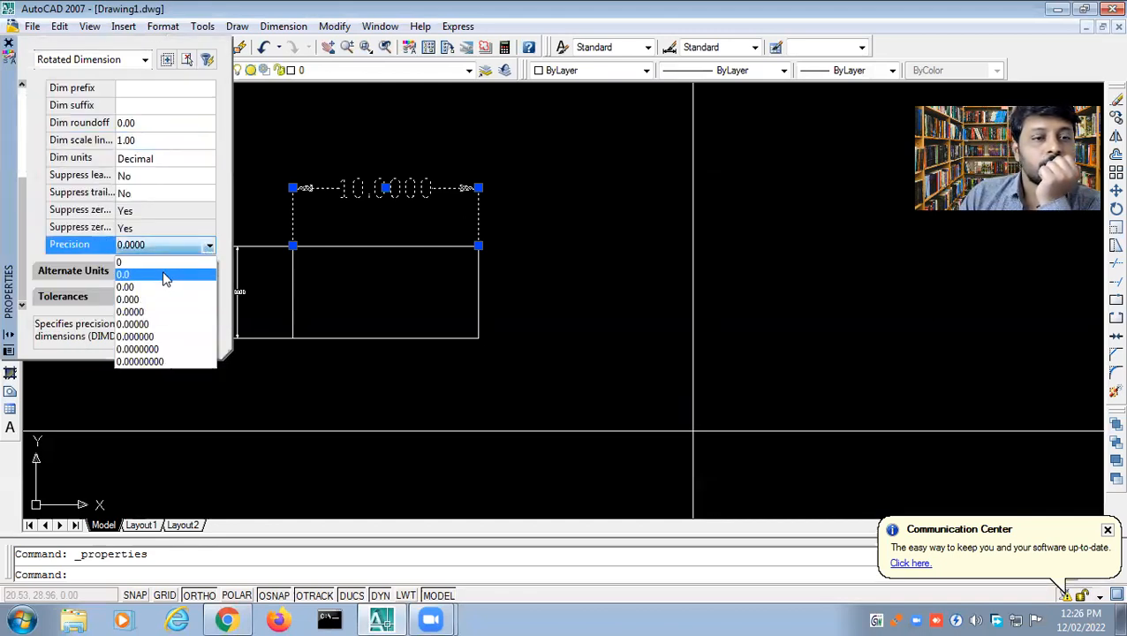
{"action": "left_click", "coordinate": [157, 262]}
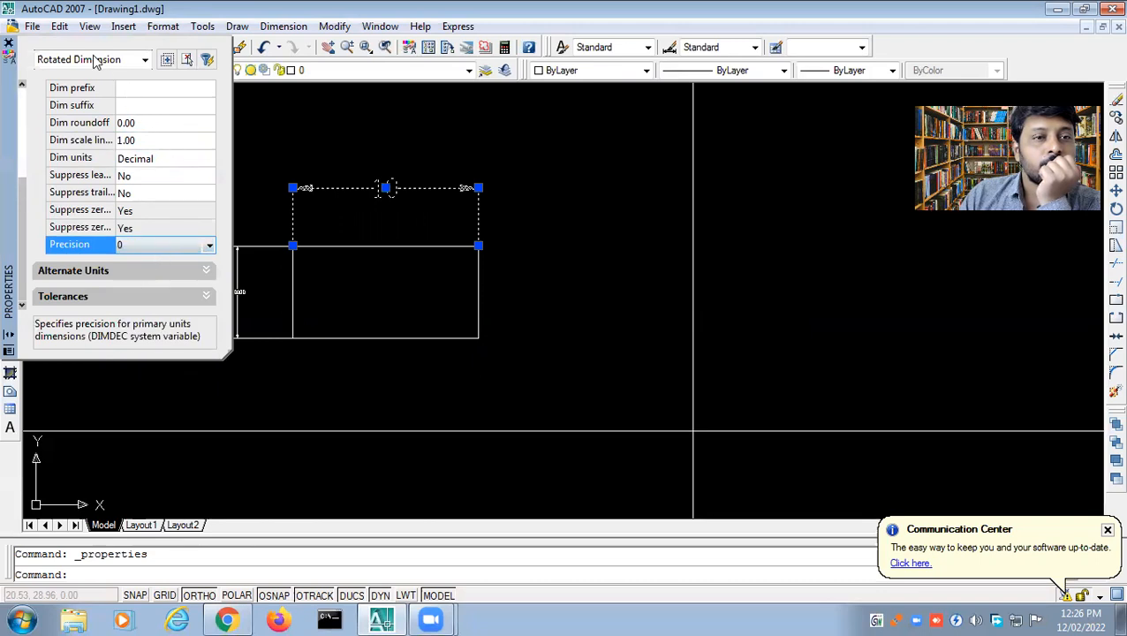
{"action": "left_click", "coordinate": [9, 42]}
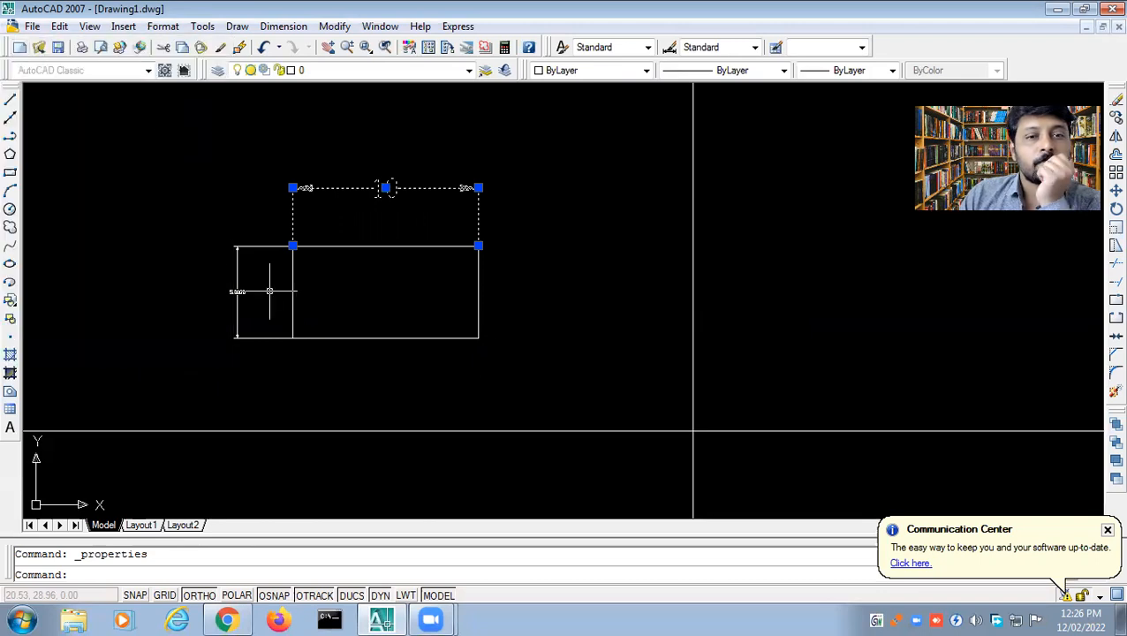
{"action": "key", "text": "Escape"}
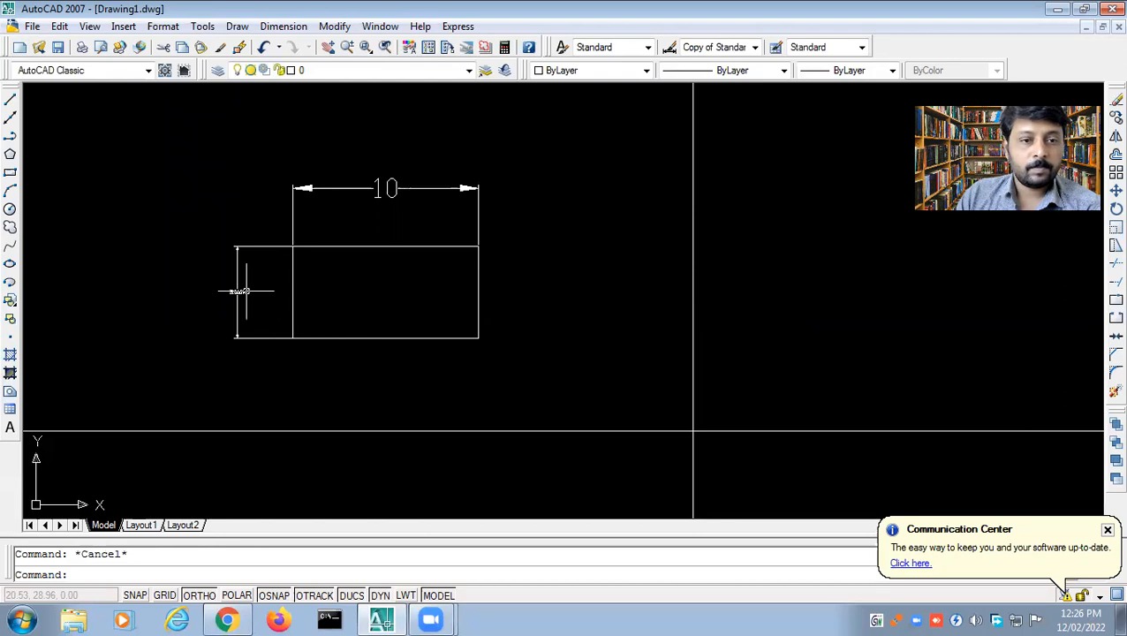
Step: Set the primary units precision of the rectangle's height dimension to 0
{"action": "double_click", "coordinate": [246, 291]}
{"action": "scroll", "coordinate": [161, 257], "scroll_direction": "down", "scroll_amount": 4}
{"action": "scroll", "coordinate": [161, 258], "scroll_direction": "down", "scroll_amount": 1}
{"action": "scroll", "coordinate": [181, 252], "scroll_direction": "up", "scroll_amount": 3}
{"action": "left_click", "coordinate": [189, 267]}
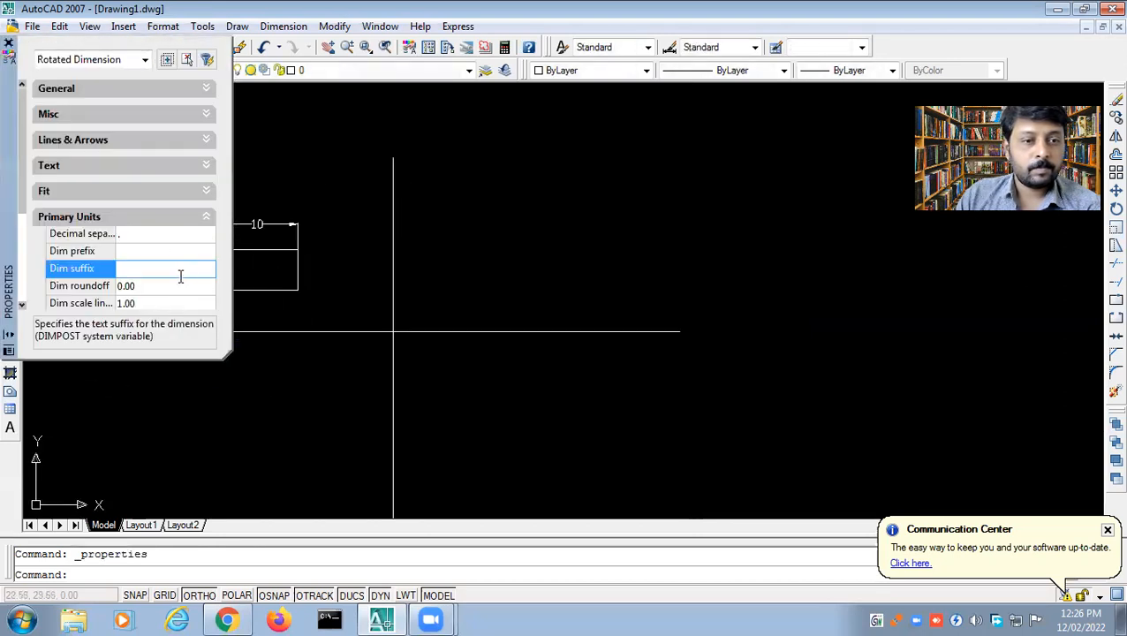
{"action": "scroll", "coordinate": [180, 276], "scroll_direction": "down", "scroll_amount": 3}
{"action": "left_click", "coordinate": [172, 247]}
{"action": "left_click", "coordinate": [209, 245]}
{"action": "left_click", "coordinate": [173, 263]}
{"action": "left_click", "coordinate": [181, 210]}
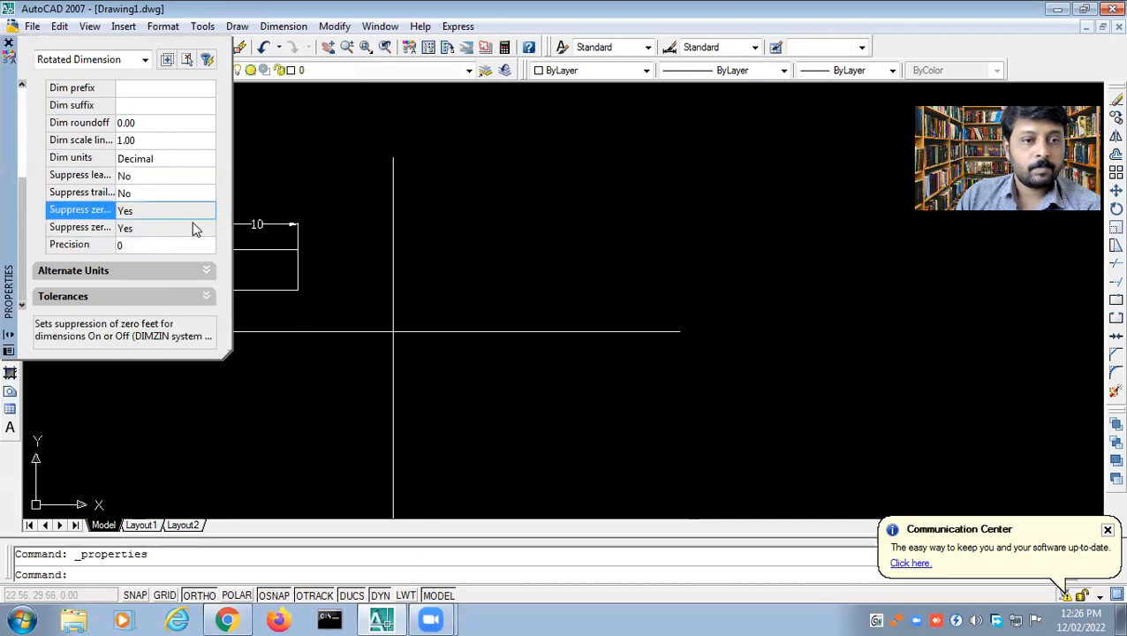
Step: Set the arrow size of the rectangle's height dimension to 1
{"action": "scroll", "coordinate": [183, 221], "scroll_direction": "up", "scroll_amount": 5}
{"action": "left_click", "coordinate": [208, 140]}
{"action": "left_click", "coordinate": [170, 193]}
{"action": "type", "text": "1"}
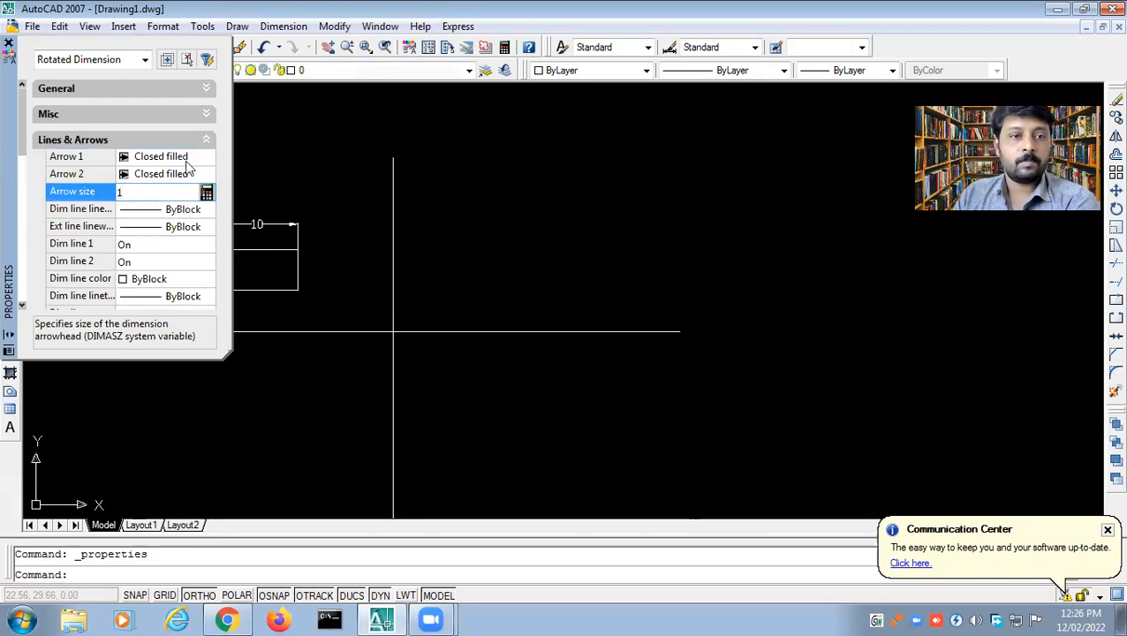
{"action": "left_click", "coordinate": [207, 139]}
Step: Set the height dimension's text height to 1, close its properties and deselect it
{"action": "left_click", "coordinate": [206, 165]}
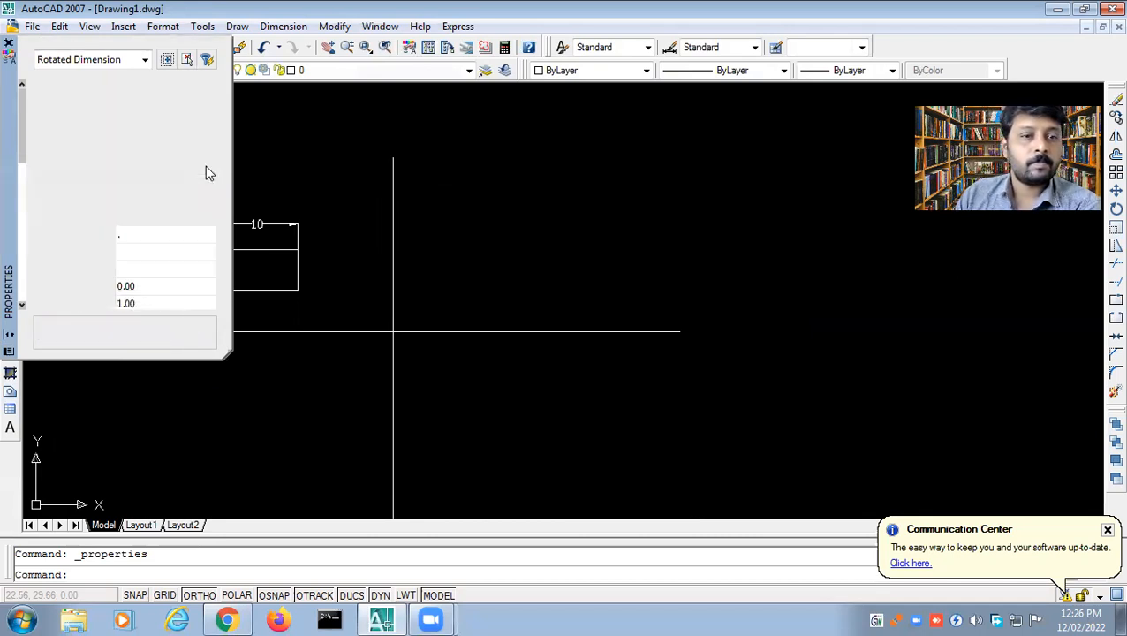
{"action": "left_click", "coordinate": [156, 235]}
{"action": "type", "text": "1"}
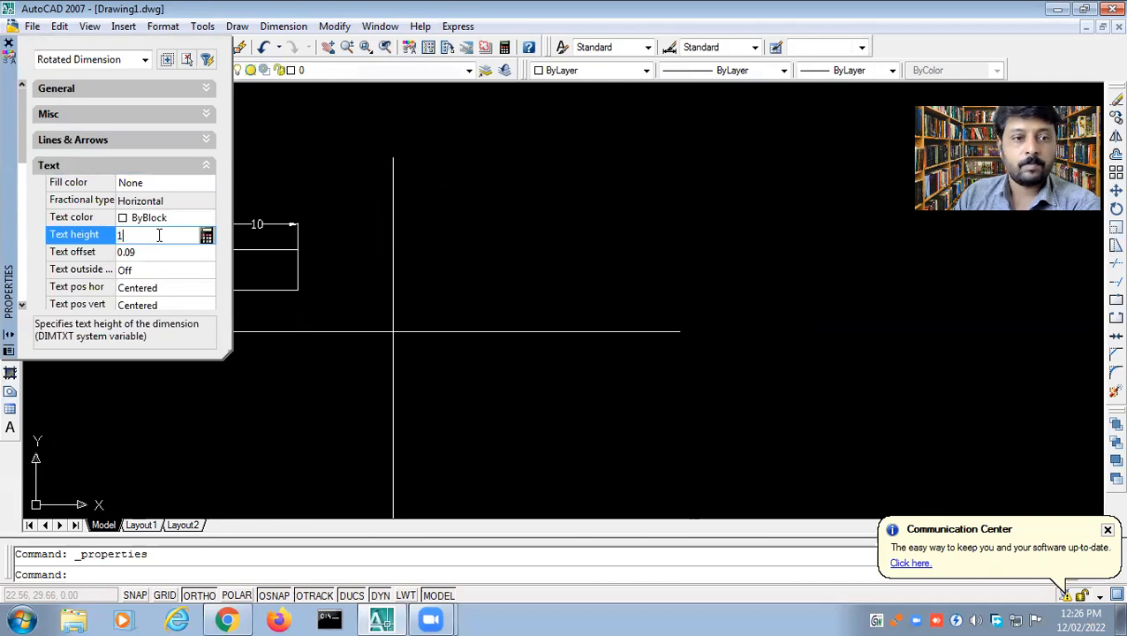
{"action": "left_click", "coordinate": [8, 43]}
{"action": "left_click", "coordinate": [324, 285]}
{"action": "key", "text": "Escape"}
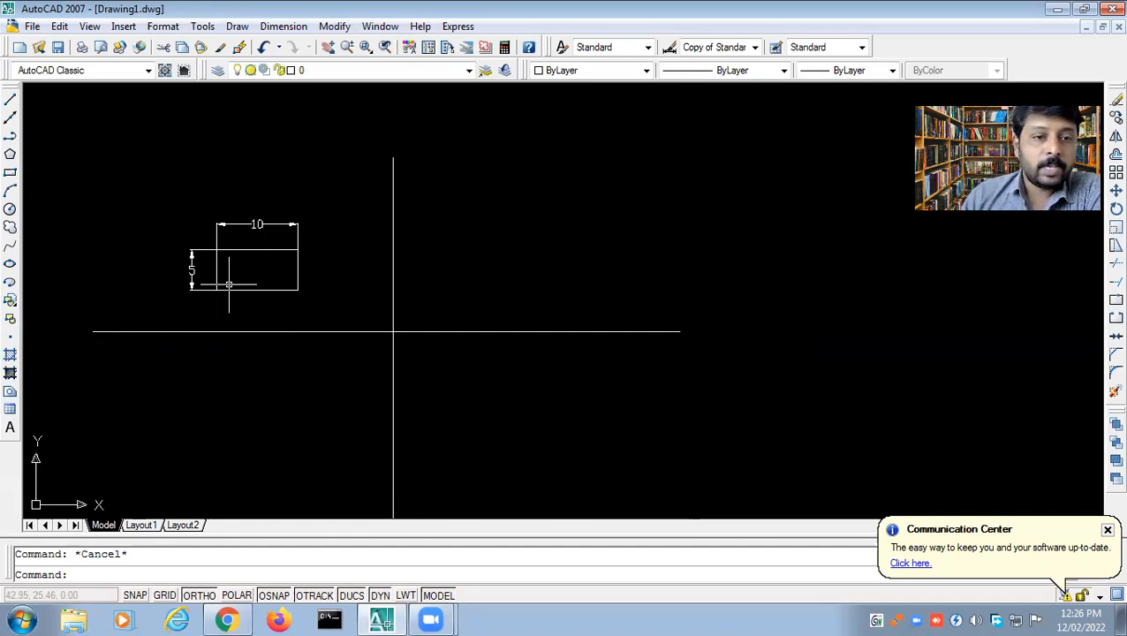
Step: Draw a vertical construction line through the rectangle's lower-right corner
{"action": "mouse_move", "coordinate": [275, 265]}
{"action": "middle_mouse_down"}
{"action": "mouse_move", "coordinate": [403, 258]}
{"action": "mouse_move", "coordinate": [323, 257]}
{"action": "middle_mouse_up"}
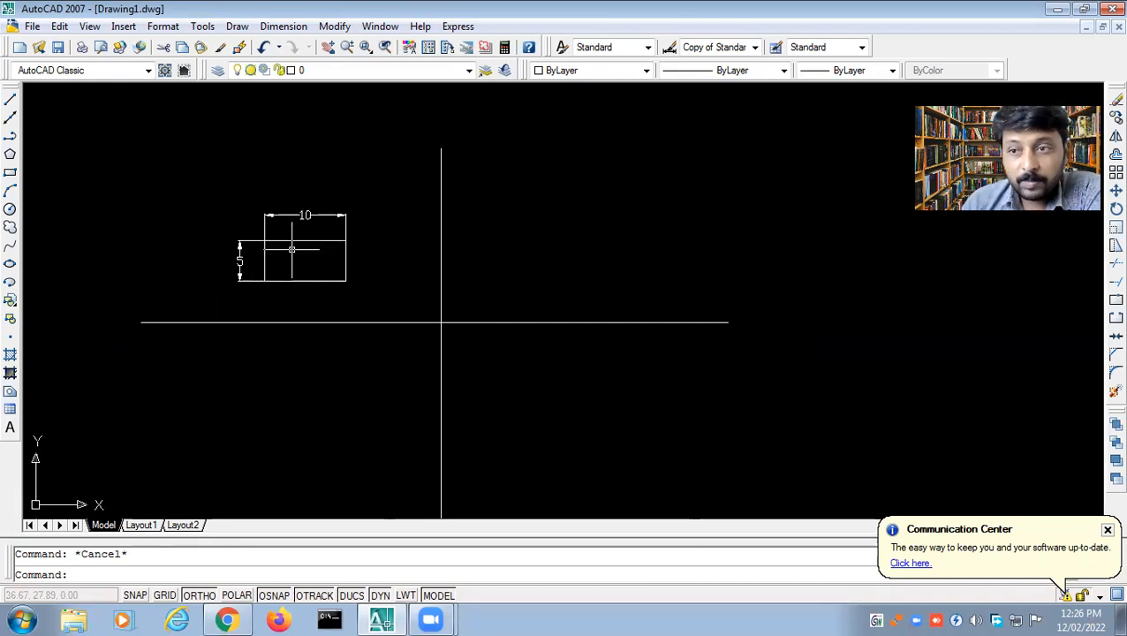
{"action": "left_click", "coordinate": [10, 124]}
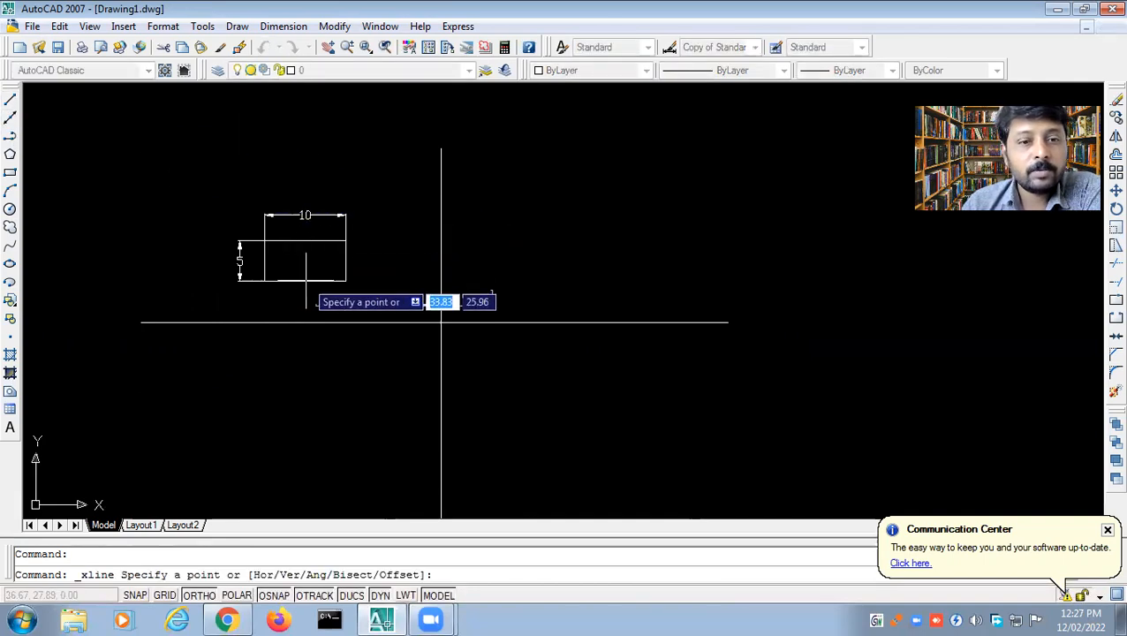
{"action": "left_click", "coordinate": [345, 280]}
{"action": "left_click", "coordinate": [345, 366]}
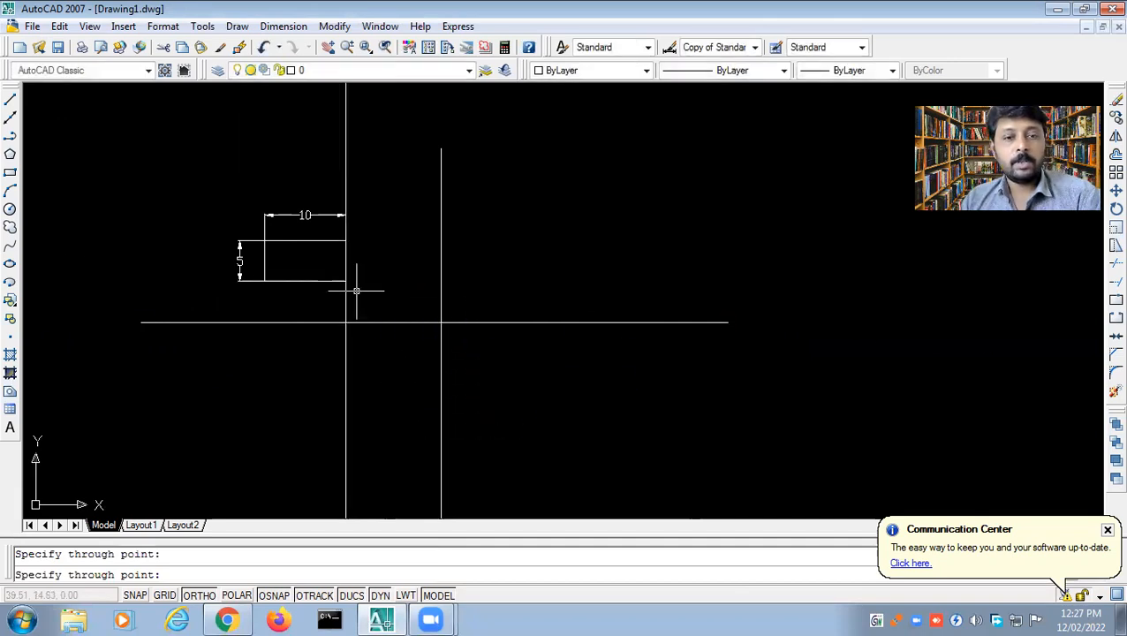
{"action": "key", "text": "Escape"}
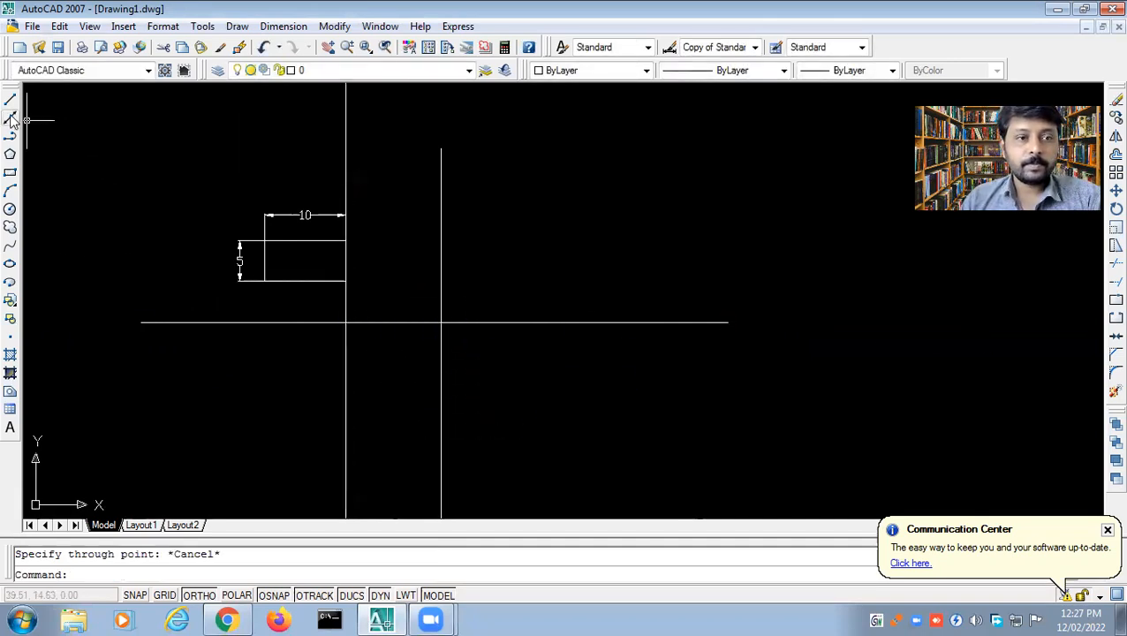
Step: Draw a horizontal construction line through the rectangle's lower-right corner
{"action": "left_click", "coordinate": [10, 118]}
{"action": "left_click", "coordinate": [346, 281]}
{"action": "left_click", "coordinate": [477, 295]}
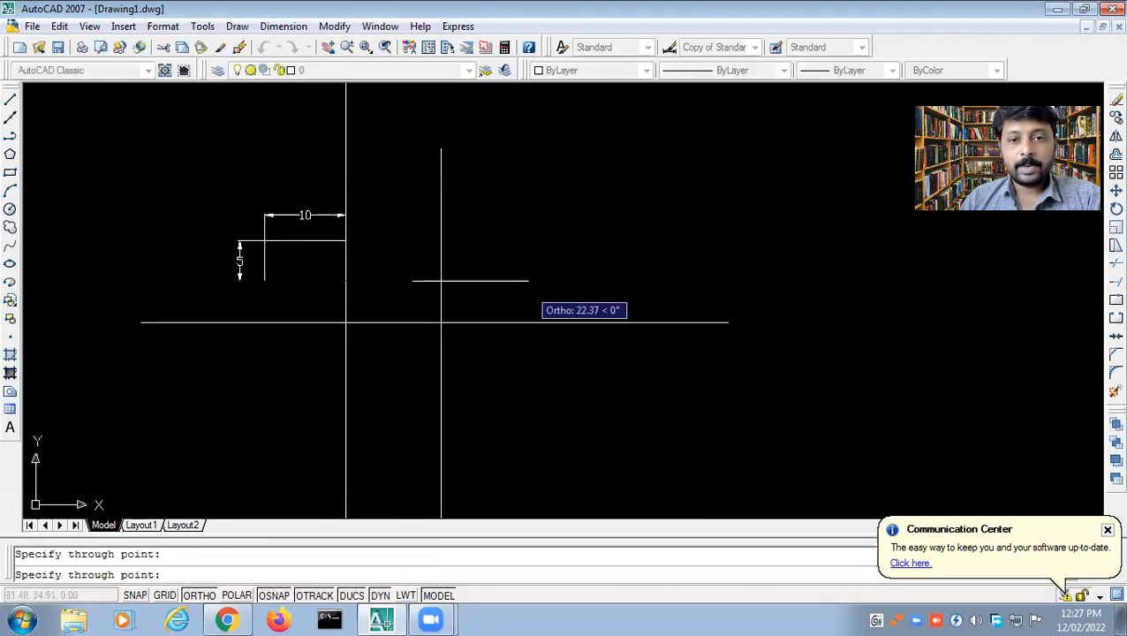
{"action": "key", "text": "Escape"}
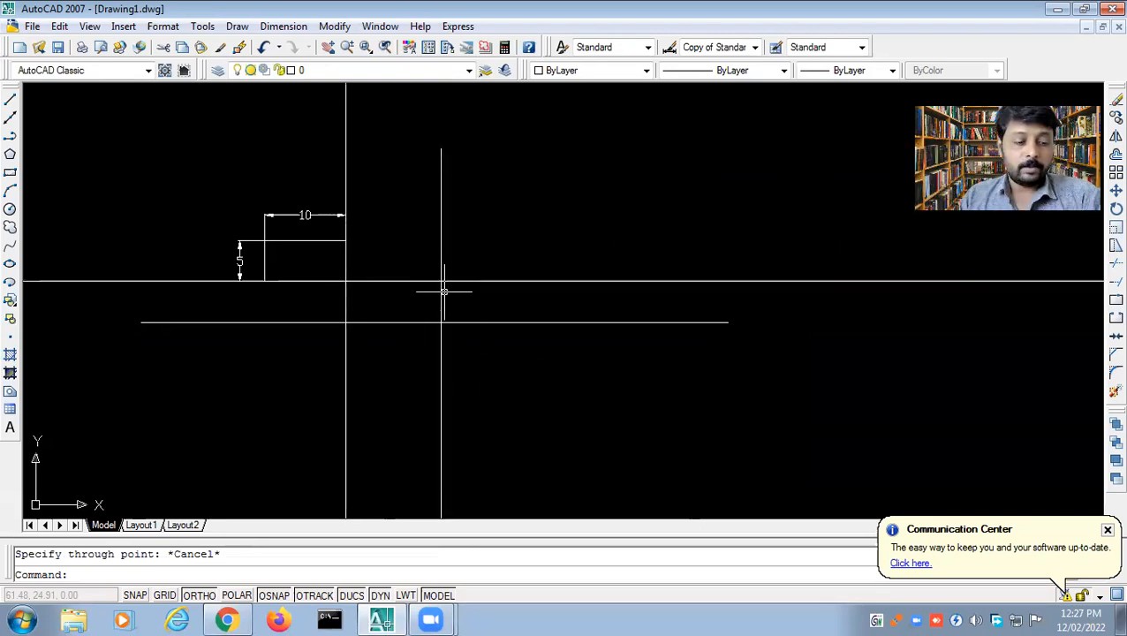
Step: Erase the horizontal and vertical construction lines that pass through the rectangle's lower-right corner
{"action": "scroll", "coordinate": [443, 291], "scroll_direction": "down", "scroll_amount": 4}
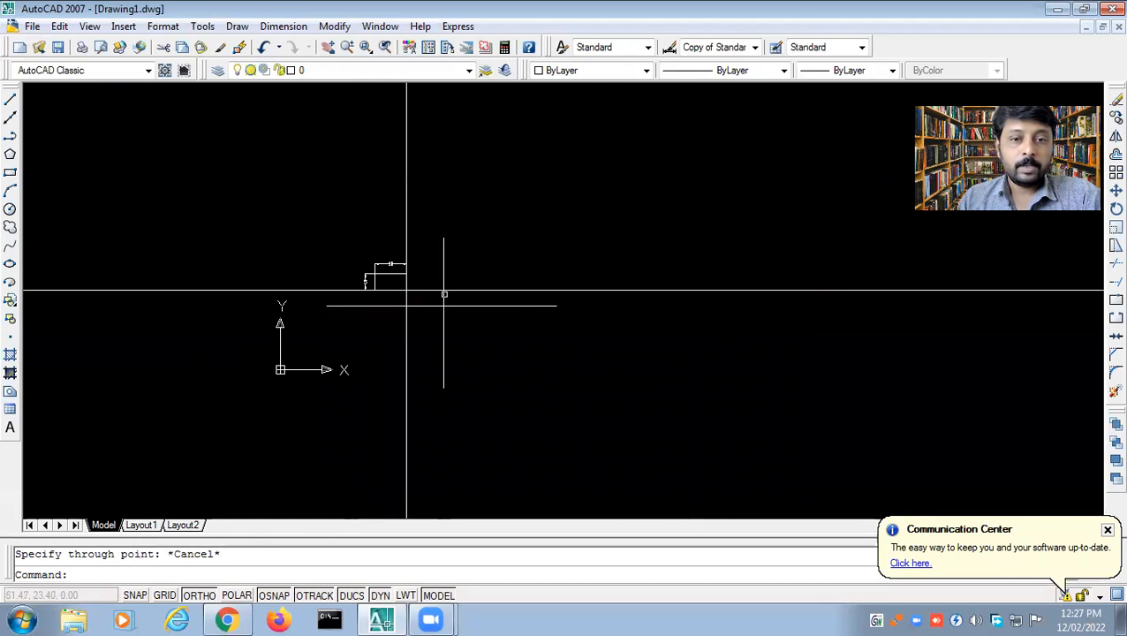
{"action": "scroll", "coordinate": [442, 291], "scroll_direction": "up", "scroll_amount": 3}
{"action": "scroll", "coordinate": [443, 295], "scroll_direction": "down", "scroll_amount": 4}
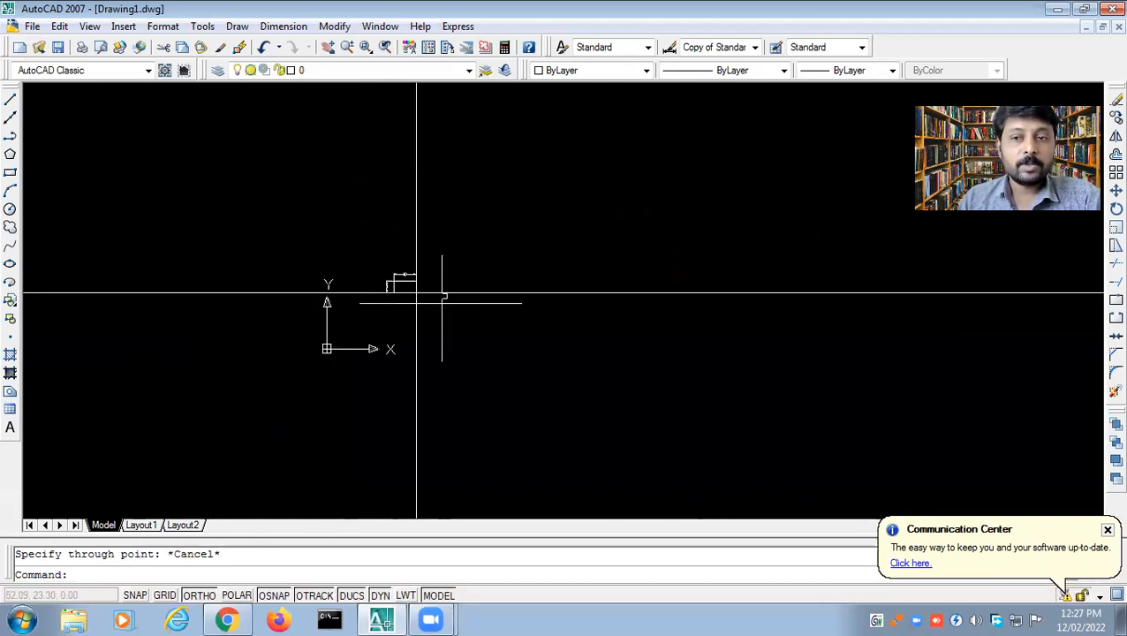
{"action": "scroll", "coordinate": [443, 296], "scroll_direction": "up", "scroll_amount": 4}
{"action": "scroll", "coordinate": [444, 296], "scroll_direction": "up", "scroll_amount": 3}
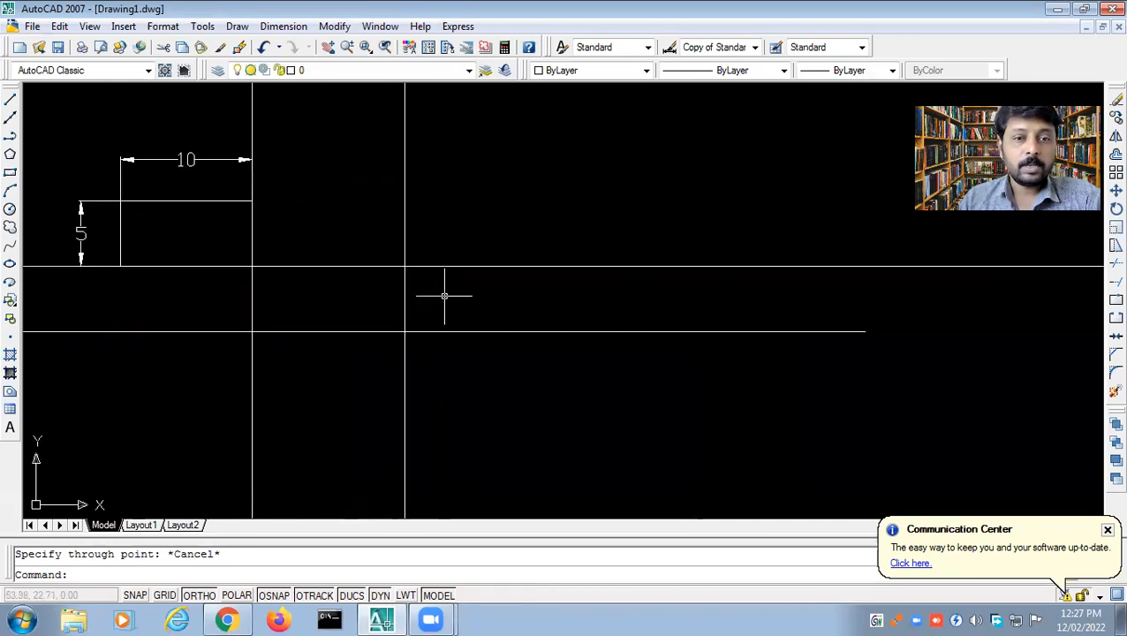
{"action": "scroll", "coordinate": [443, 295], "scroll_direction": "down", "scroll_amount": 4}
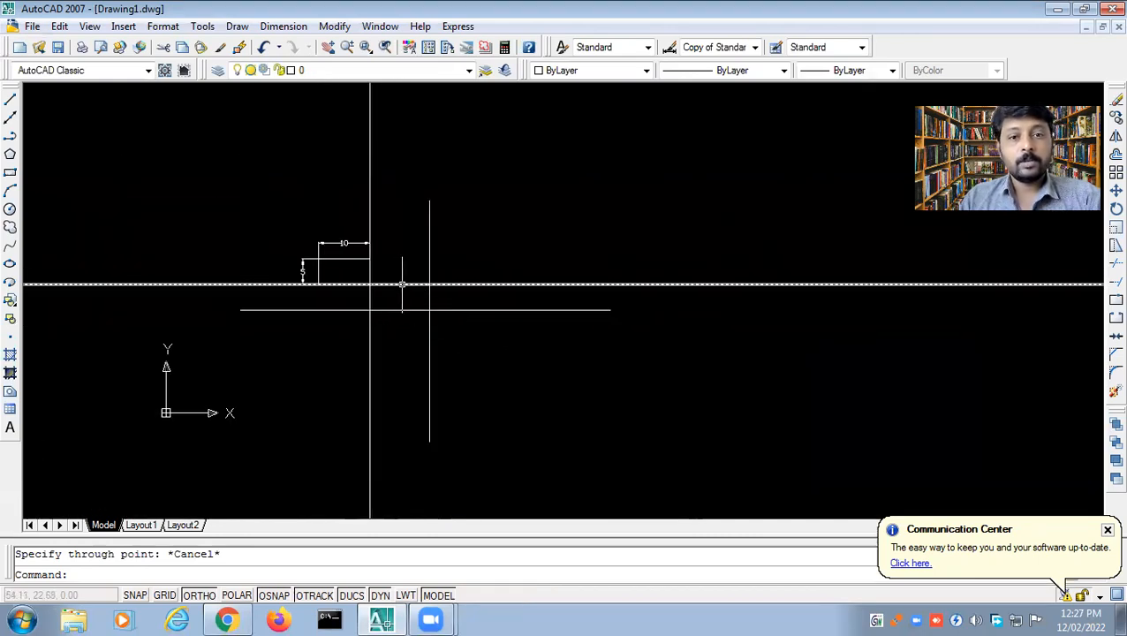
{"action": "left_click", "coordinate": [402, 284]}
{"action": "key", "text": "Delete"}
{"action": "left_click", "coordinate": [371, 200]}
{"action": "left_click", "coordinate": [367, 194]}
{"action": "key", "text": "Delete"}
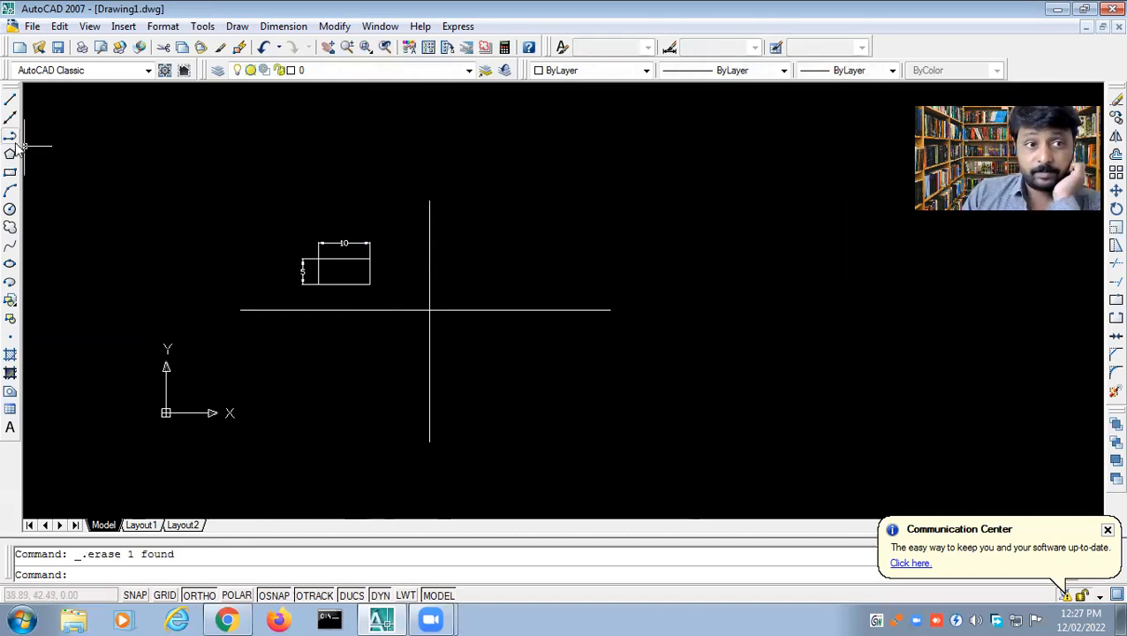
Step: Start a polyline in the empty area beside the crossing lines, with Ortho off and a first segment 20 long at 0°
{"action": "left_click", "coordinate": [236, 26]}
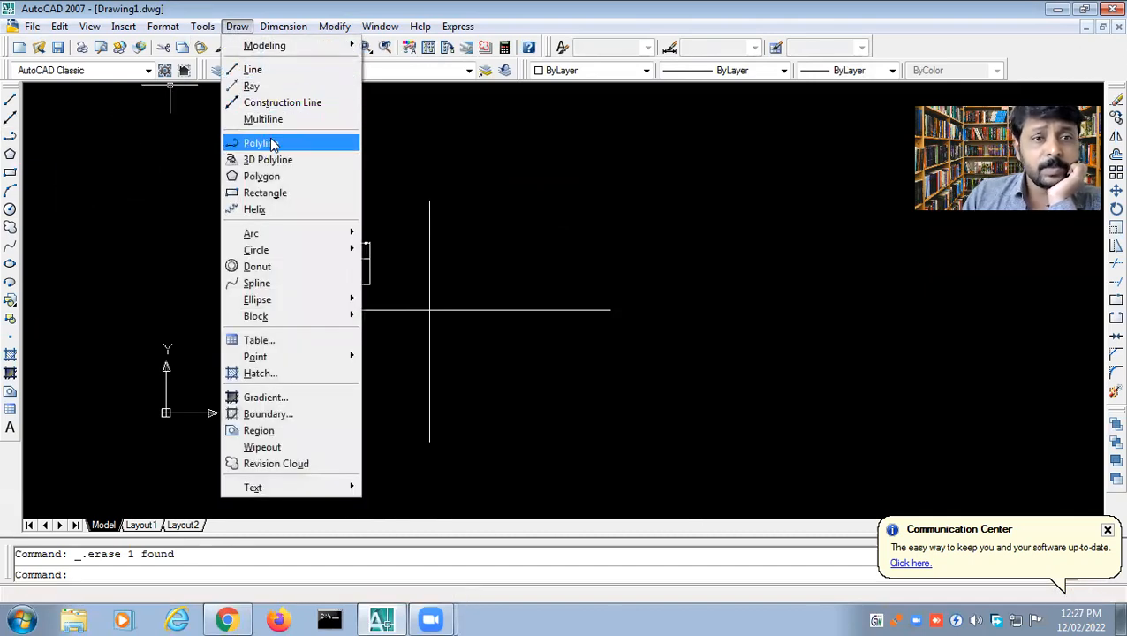
{"action": "left_click", "coordinate": [263, 144]}
{"action": "middle_click_drag", "start_coordinate": [516, 225], "coordinate": [330, 232]}
{"action": "middle_click_drag", "start_coordinate": [463, 231], "coordinate": [277, 232]}
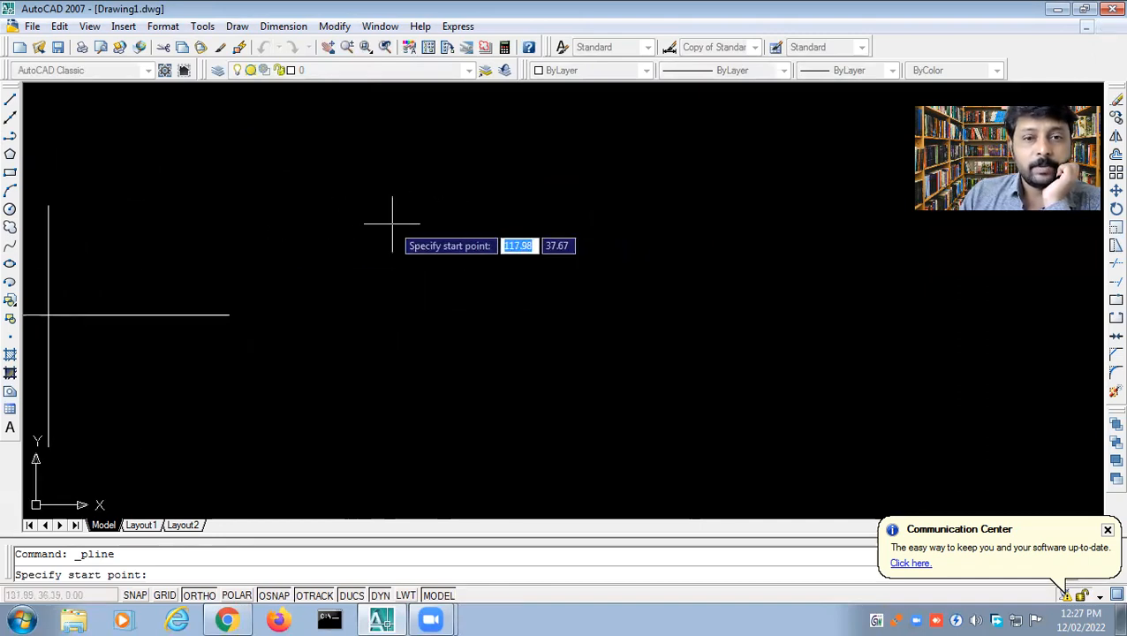
{"action": "left_click", "coordinate": [336, 198]}
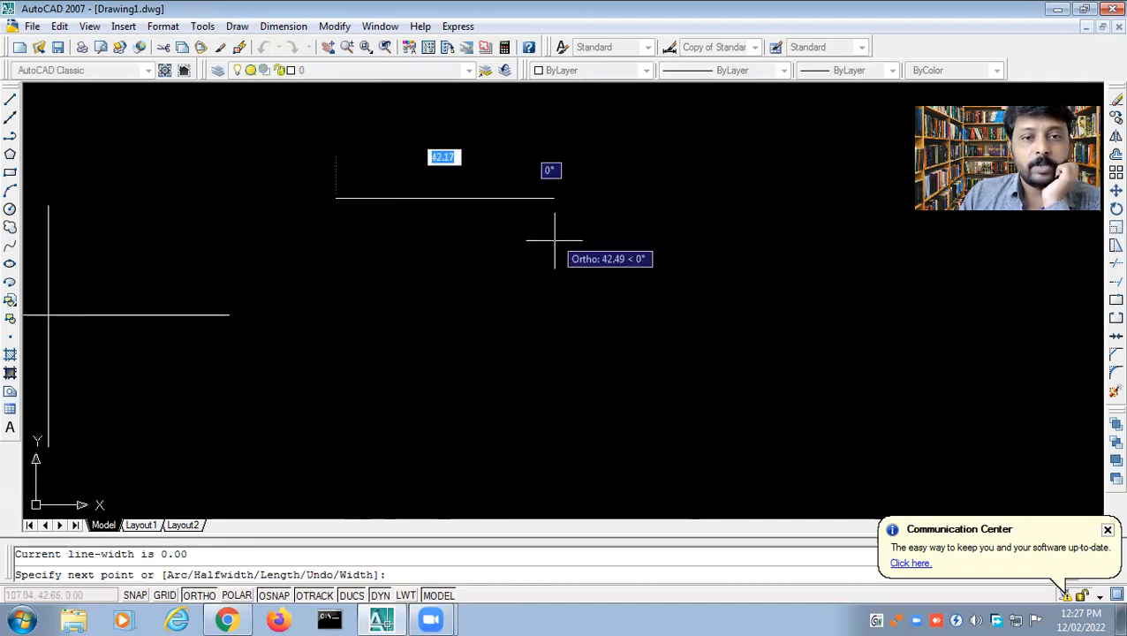
{"action": "key", "text": "F8"}
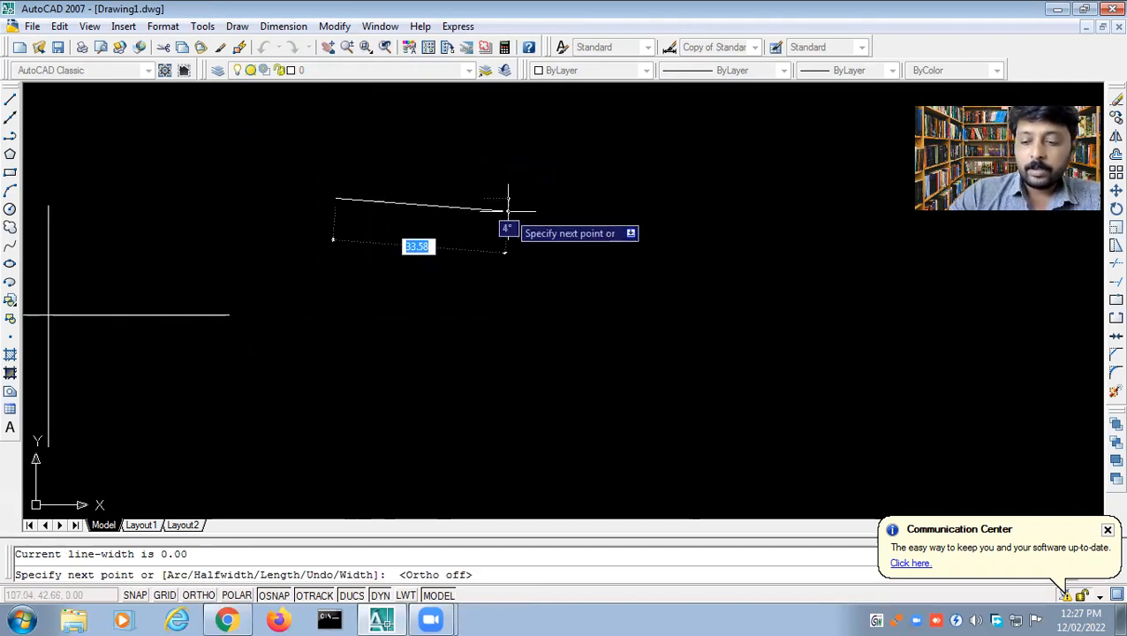
{"action": "type", "text": "30"}
{"action": "key", "text": "Tab"}
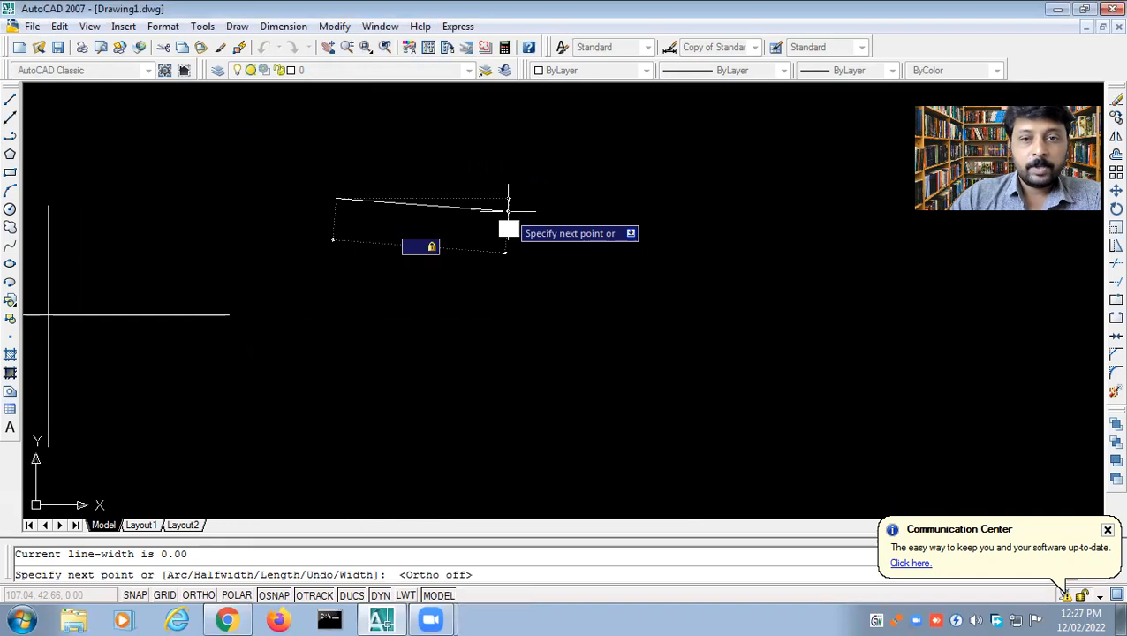
{"action": "type", "text": "0"}
{"action": "key", "text": "Return"}
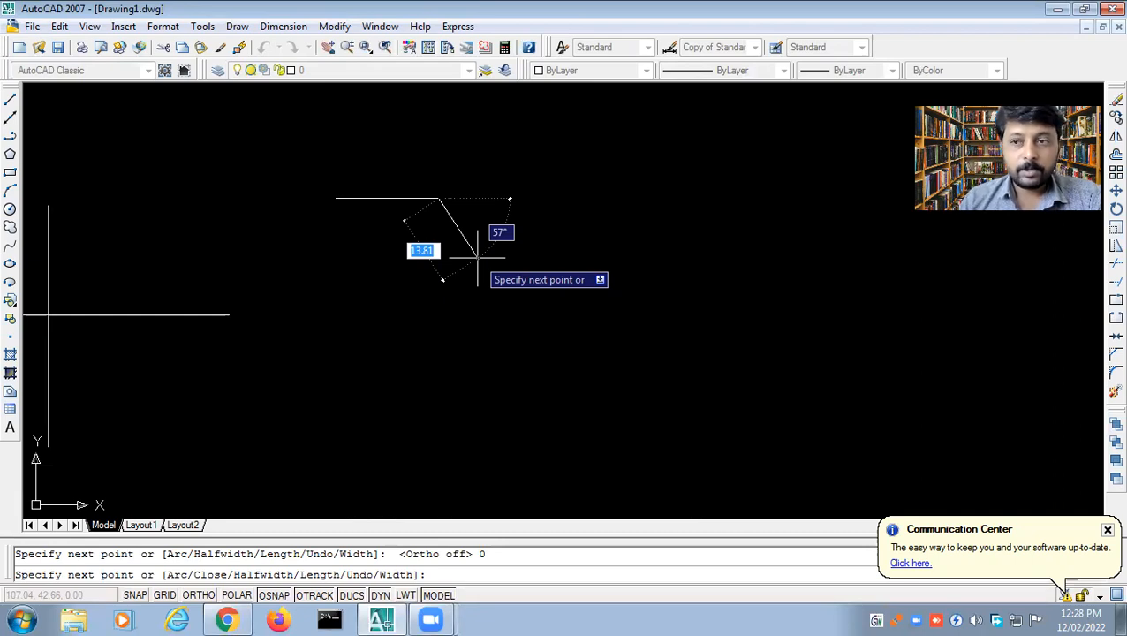
Step: Continue the polyline with an arc segment ending 20 units straight below the line's end, at 90°
{"action": "type", "text": "a"}
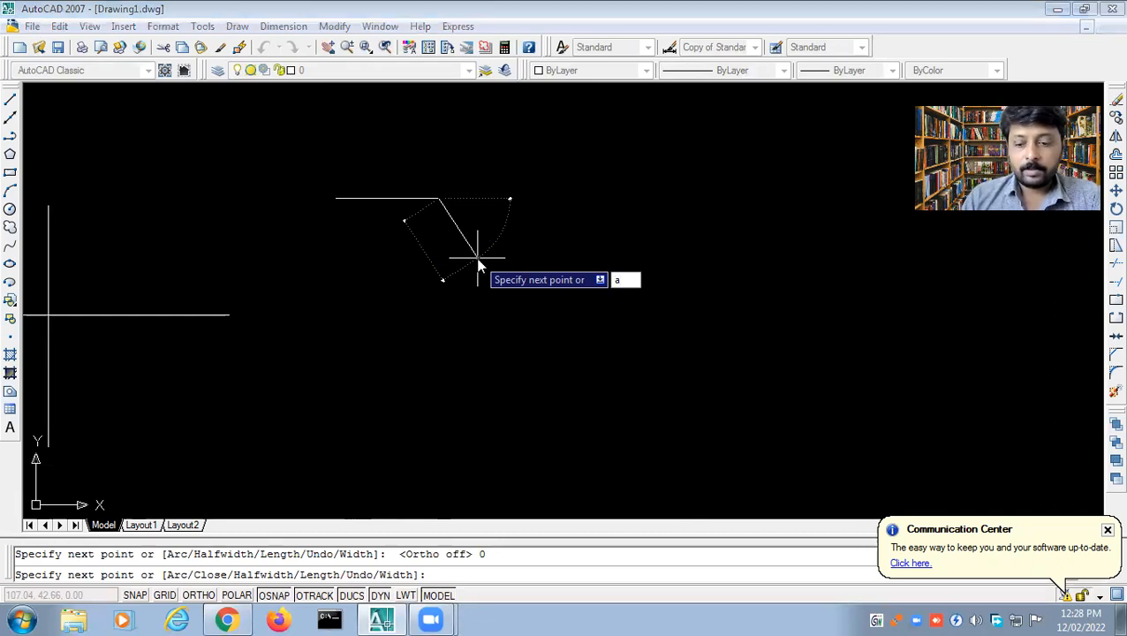
{"action": "key", "text": "Return"}
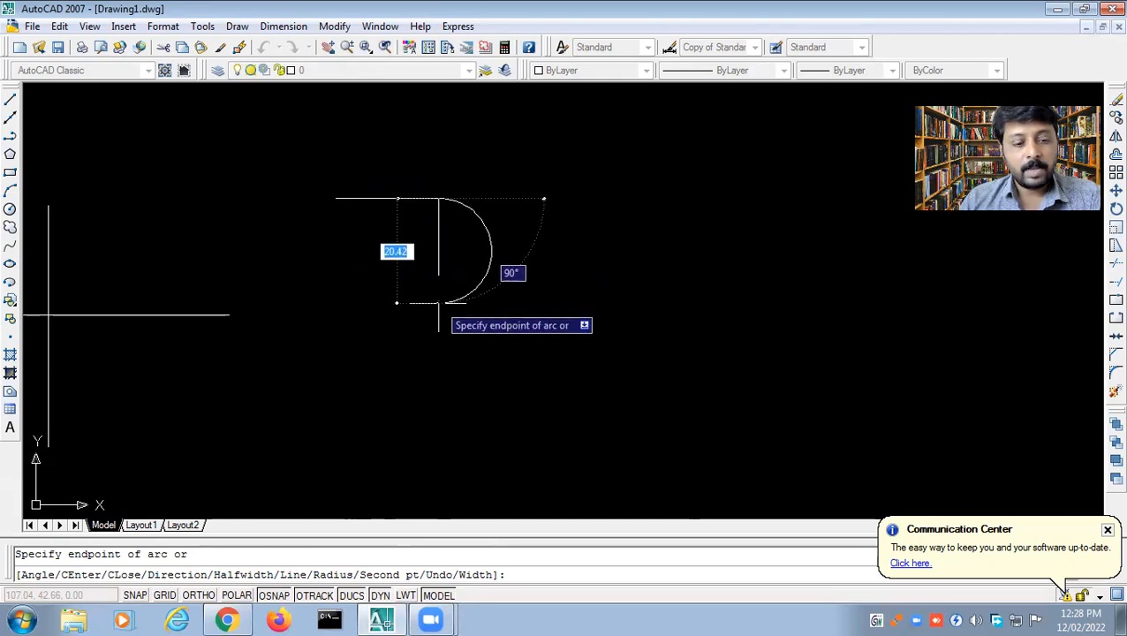
{"action": "type", "text": "20"}
{"action": "key", "text": "Tab"}
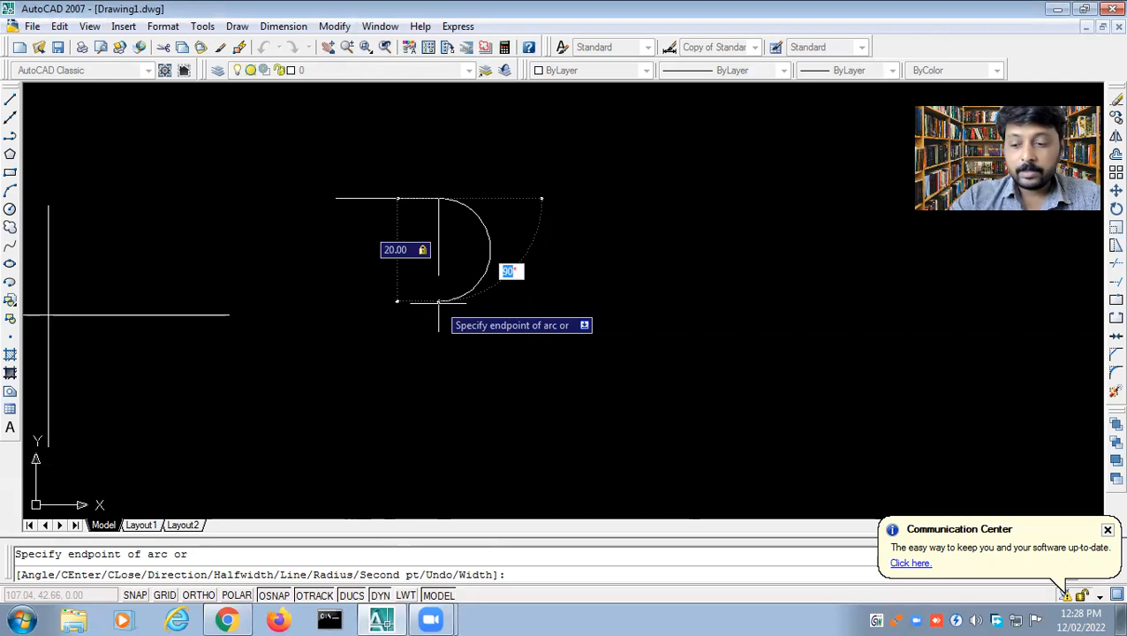
{"action": "type", "text": "90"}
{"action": "key", "text": "Return"}
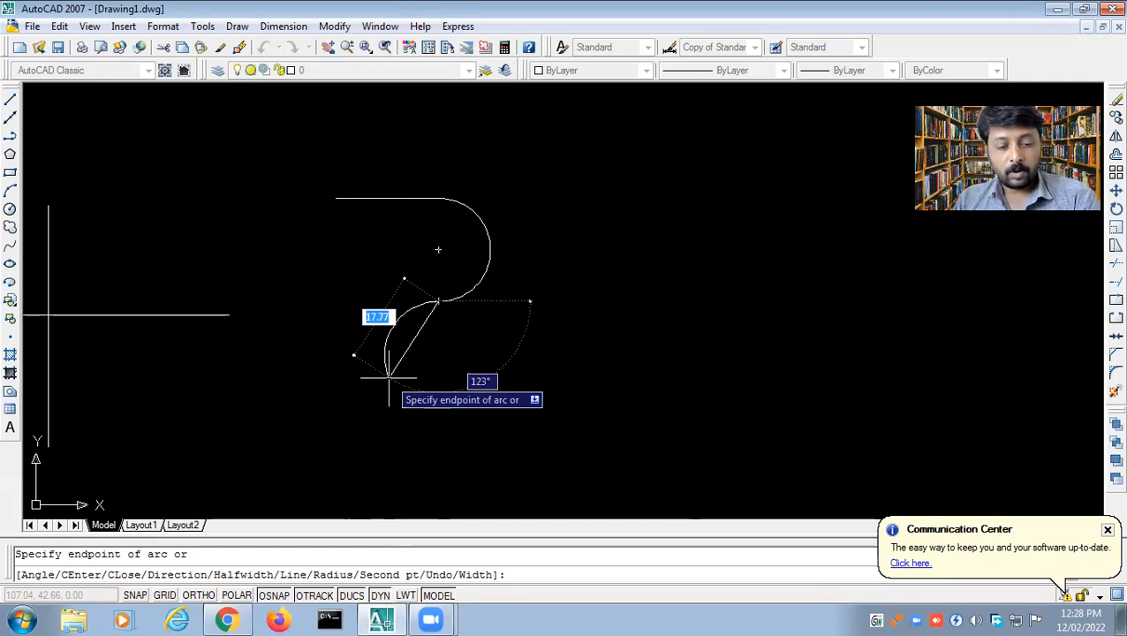
Step: Switch the polyline back to line mode, draw a straight segment to its start point and end the polyline
{"action": "type", "text": "l"}
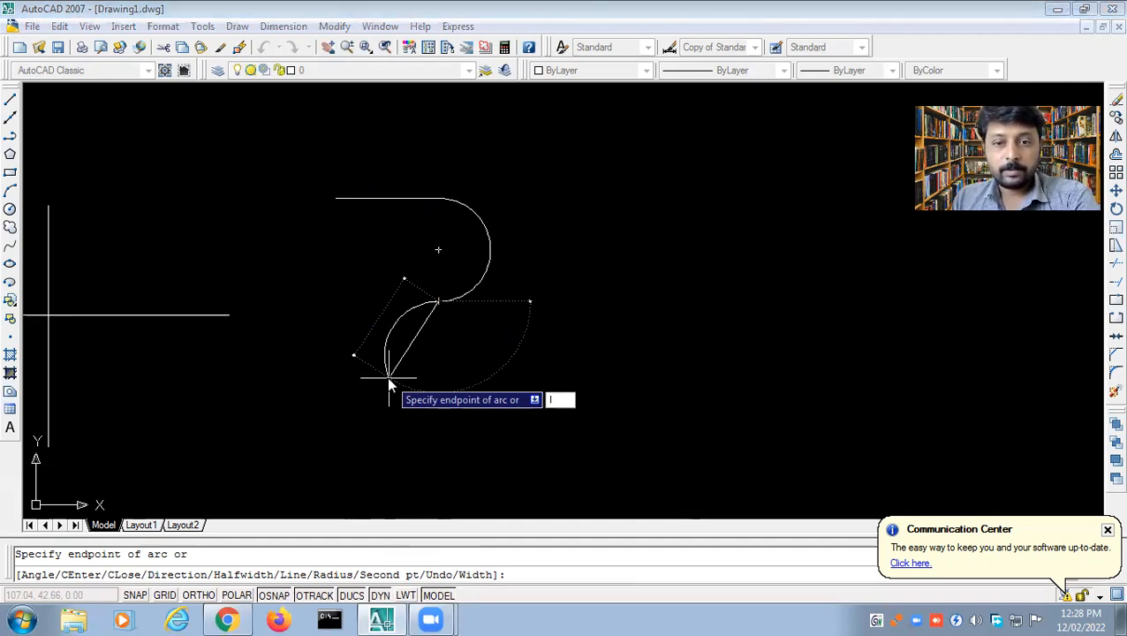
{"action": "key", "text": "Return"}
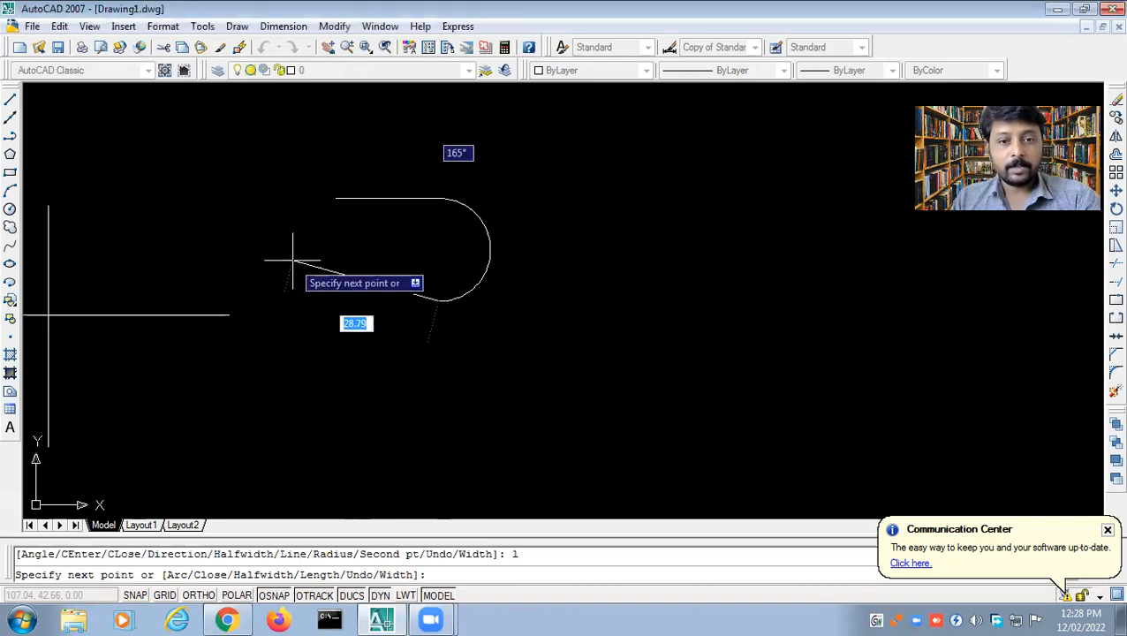
{"action": "left_click", "coordinate": [335, 198]}
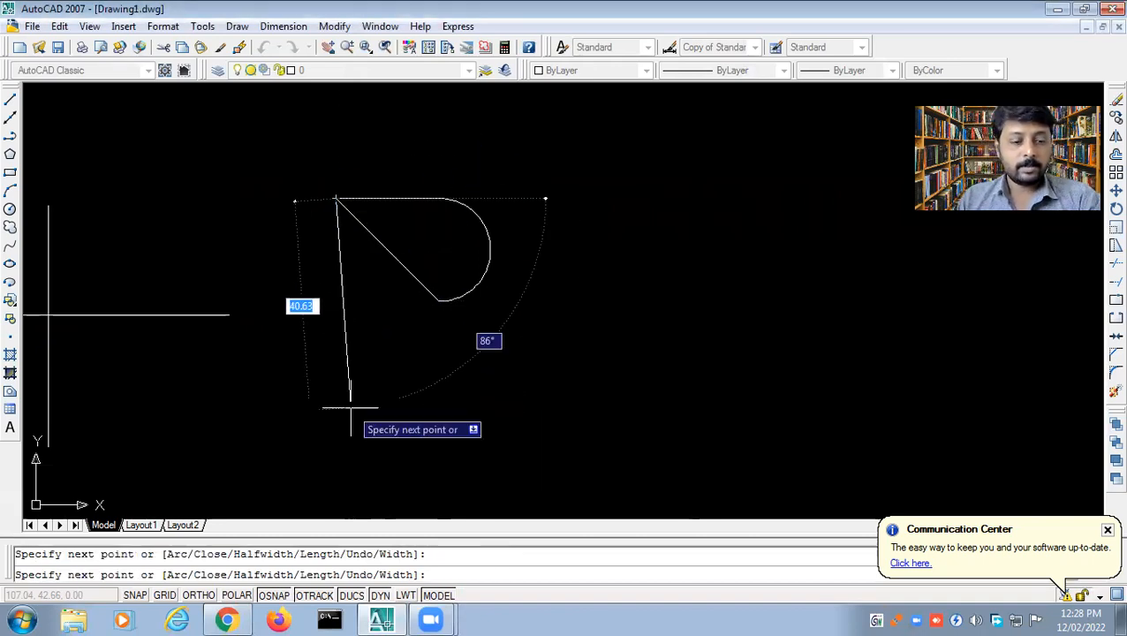
{"action": "key", "text": "Return"}
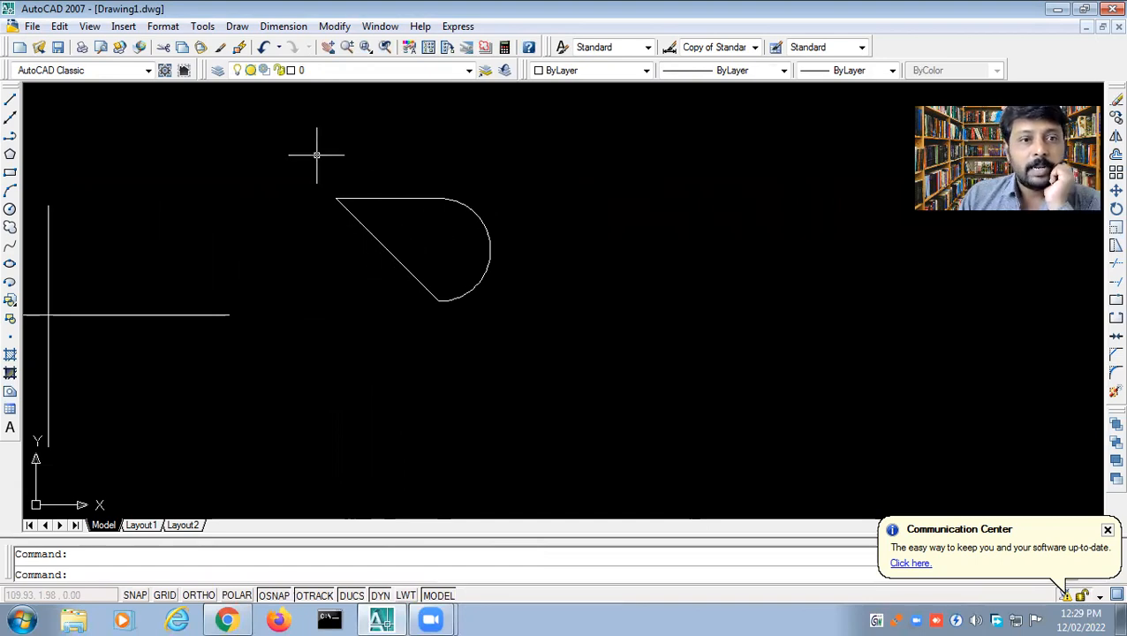
Step: Draw a five-sided polygon inscribed in a circle of radius 25, beside the polyline shape
{"action": "left_click", "coordinate": [238, 27]}
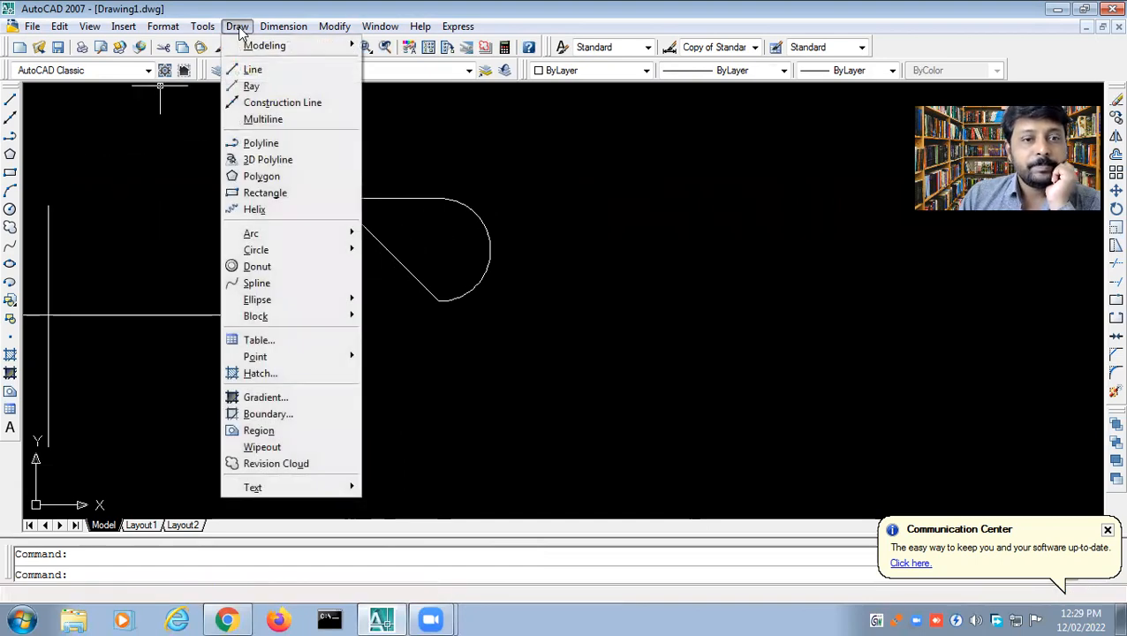
{"action": "left_click", "coordinate": [264, 176]}
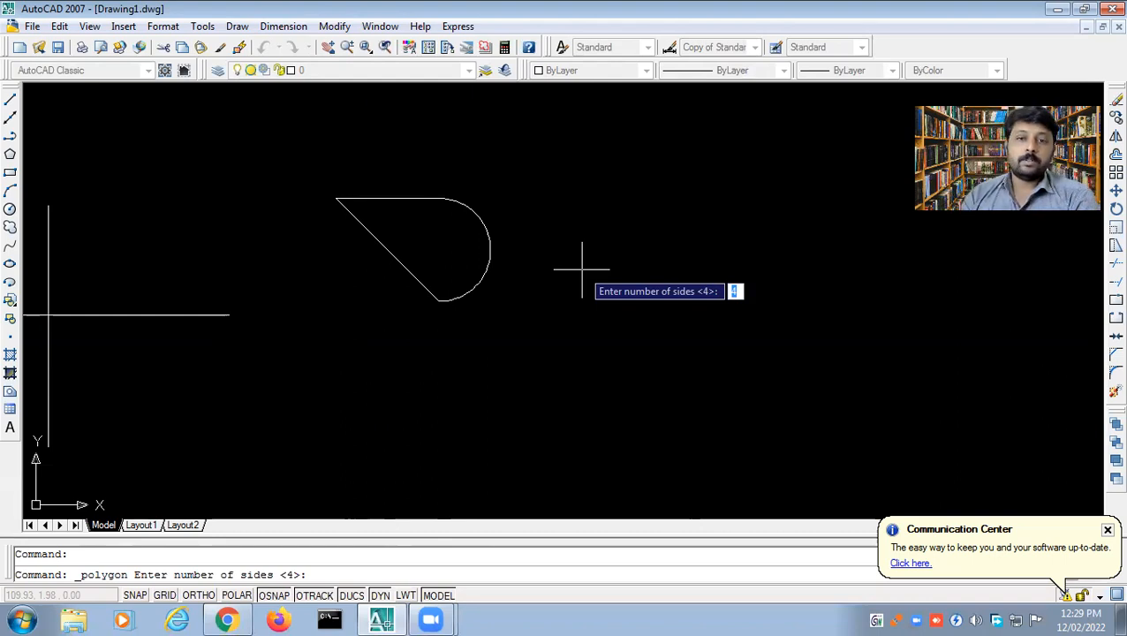
{"action": "mouse_move", "coordinate": [582, 269]}
{"action": "middle_mouse_down"}
{"action": "mouse_move", "coordinate": [575, 282]}
{"action": "mouse_move", "coordinate": [350, 298]}
{"action": "middle_mouse_up"}
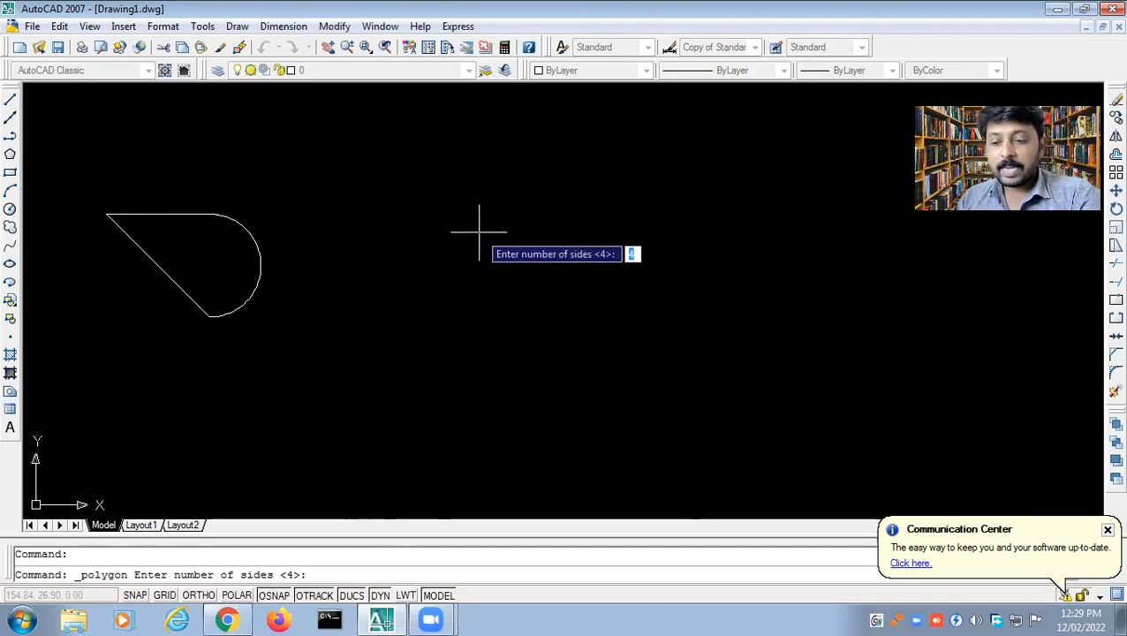
{"action": "type", "text": "5"}
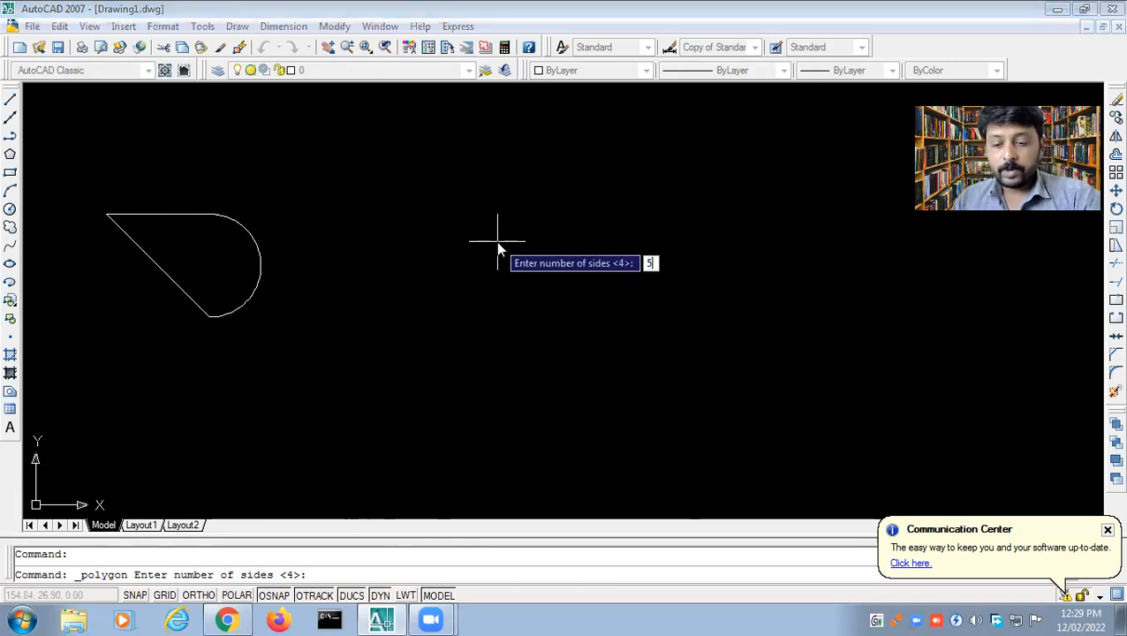
{"action": "key", "text": "Return"}
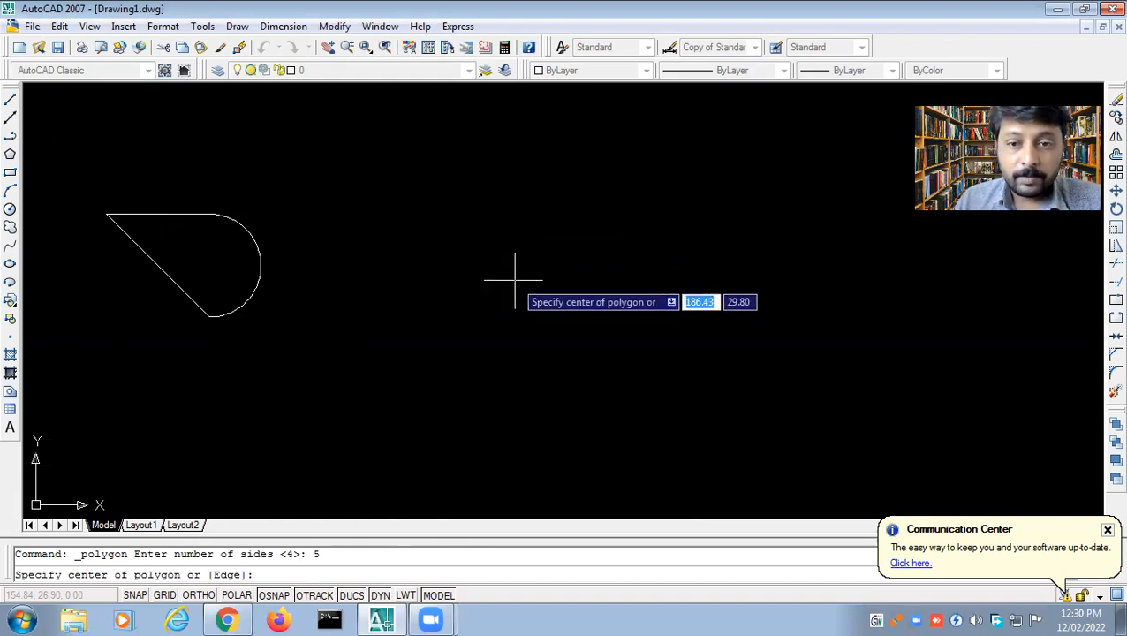
{"action": "left_click", "coordinate": [514, 280]}
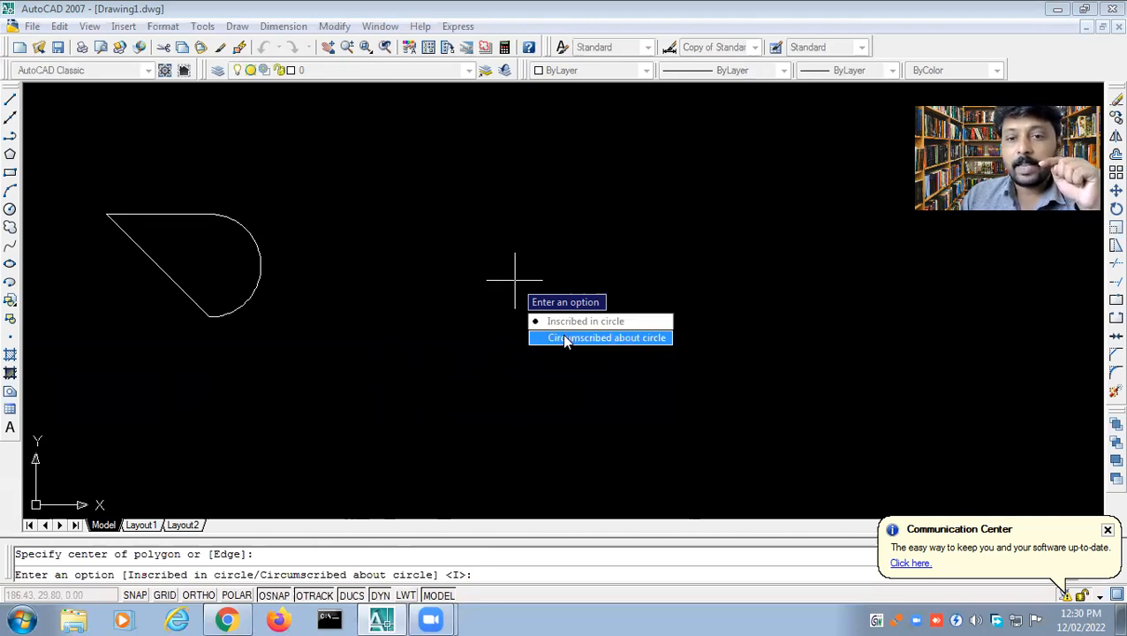
{"action": "left_click", "coordinate": [612, 325]}
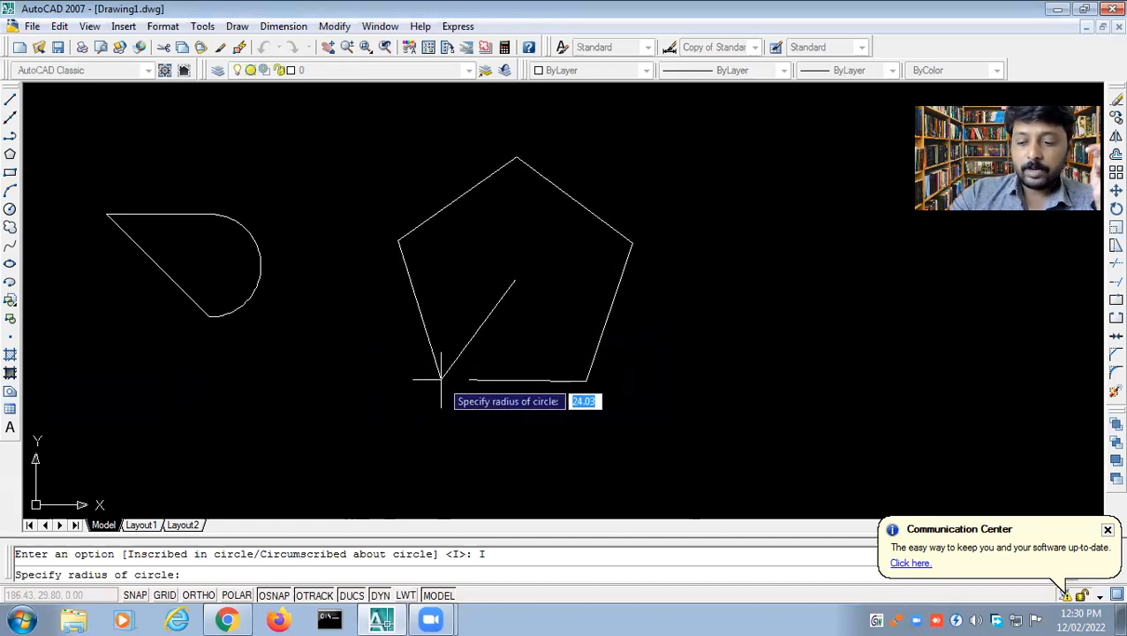
{"action": "type", "text": "25"}
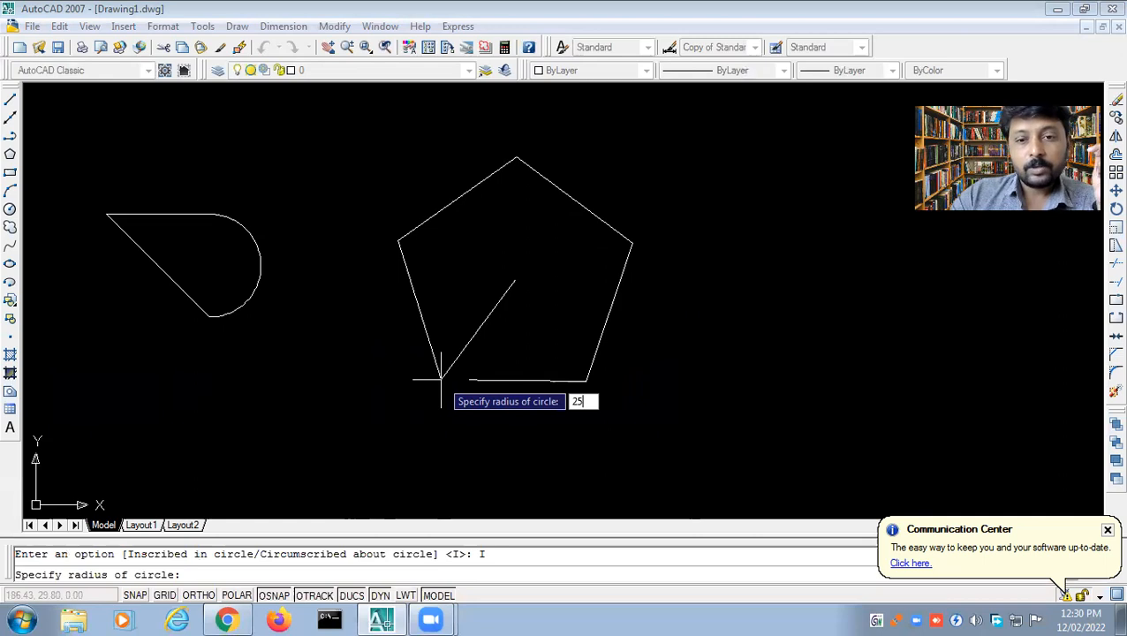
{"action": "key", "text": "Return"}
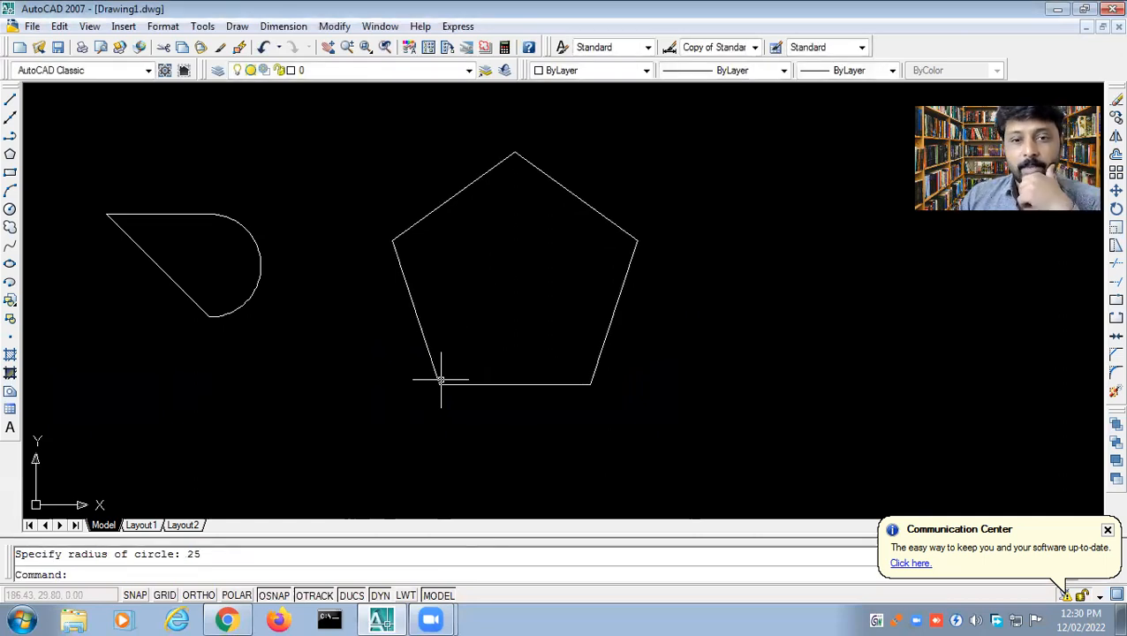
Step: Draw a circle centred on the pentagon's lower-left vertex and passing through its lower-right vertex
{"action": "left_click", "coordinate": [10, 208]}
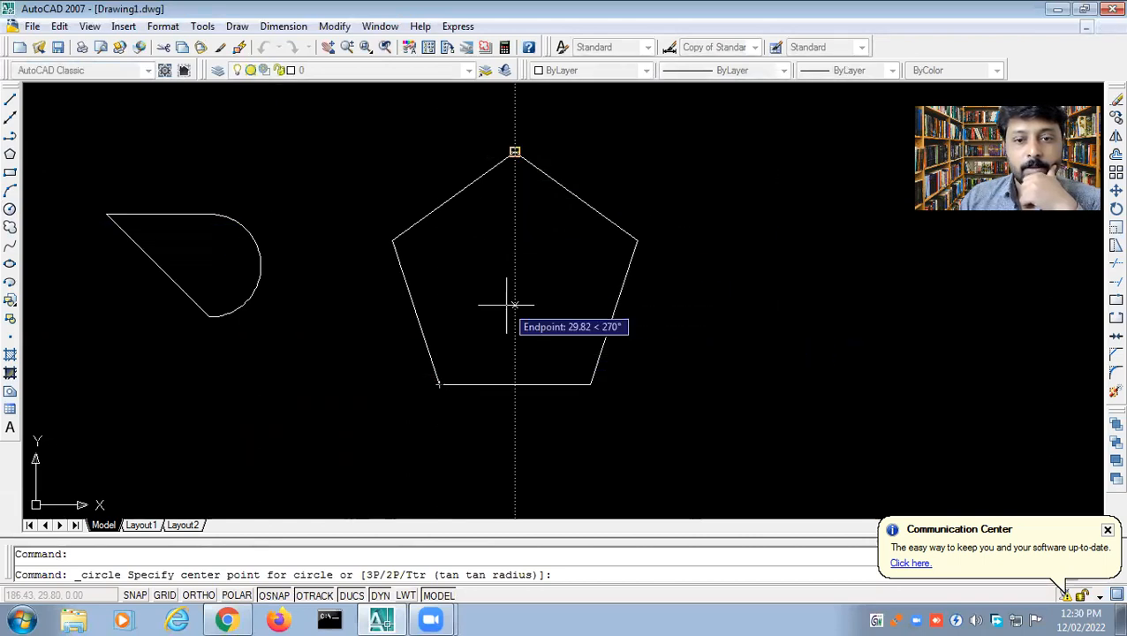
{"action": "left_click", "coordinate": [438, 384]}
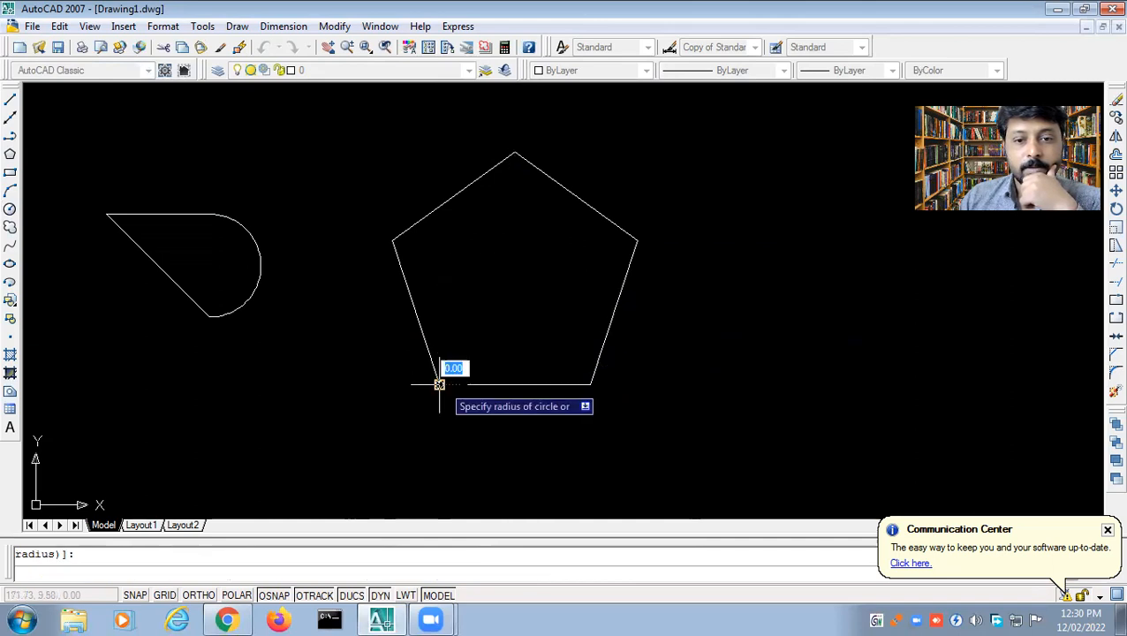
{"action": "left_click", "coordinate": [591, 384]}
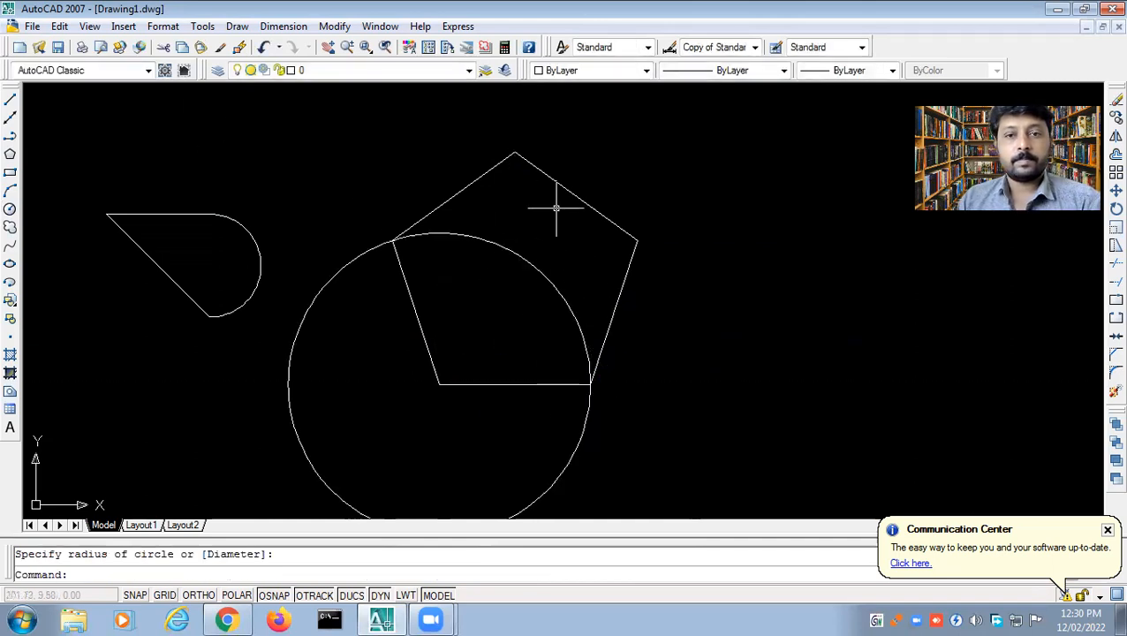
Step: Draw a circle centred on the pentagon's right vertex and passing through its top vertex
{"action": "key", "text": "Return"}
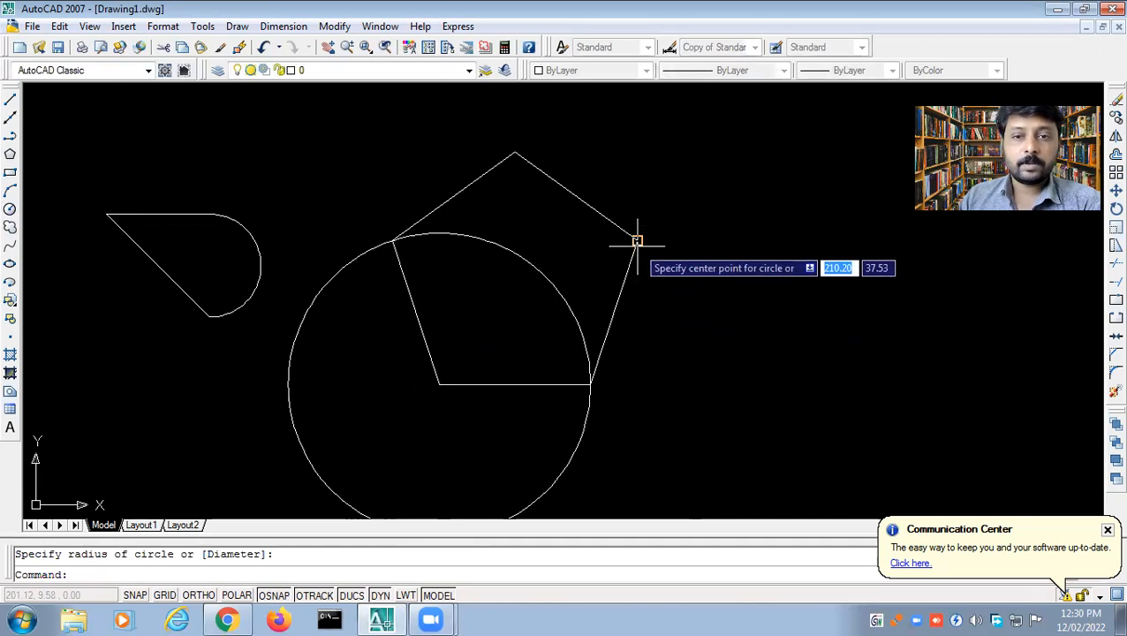
{"action": "left_click", "coordinate": [637, 240]}
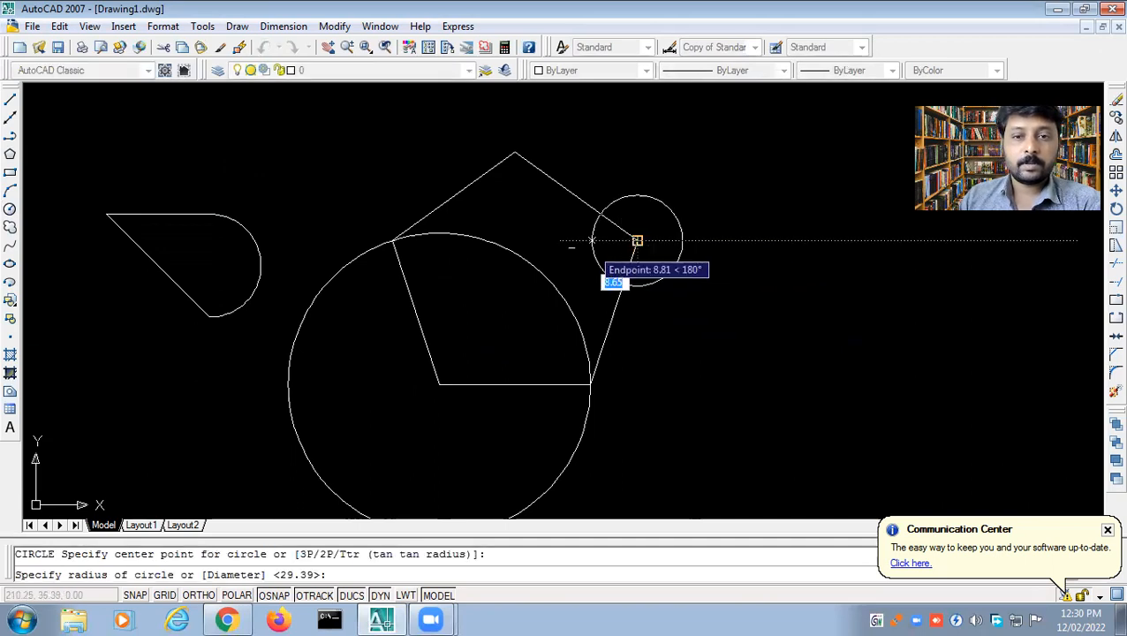
{"action": "left_click", "coordinate": [514, 151]}
Step: Draw a circle centred on the pentagon's left vertex and passing through its lower-left vertex
{"action": "key", "text": "Return"}
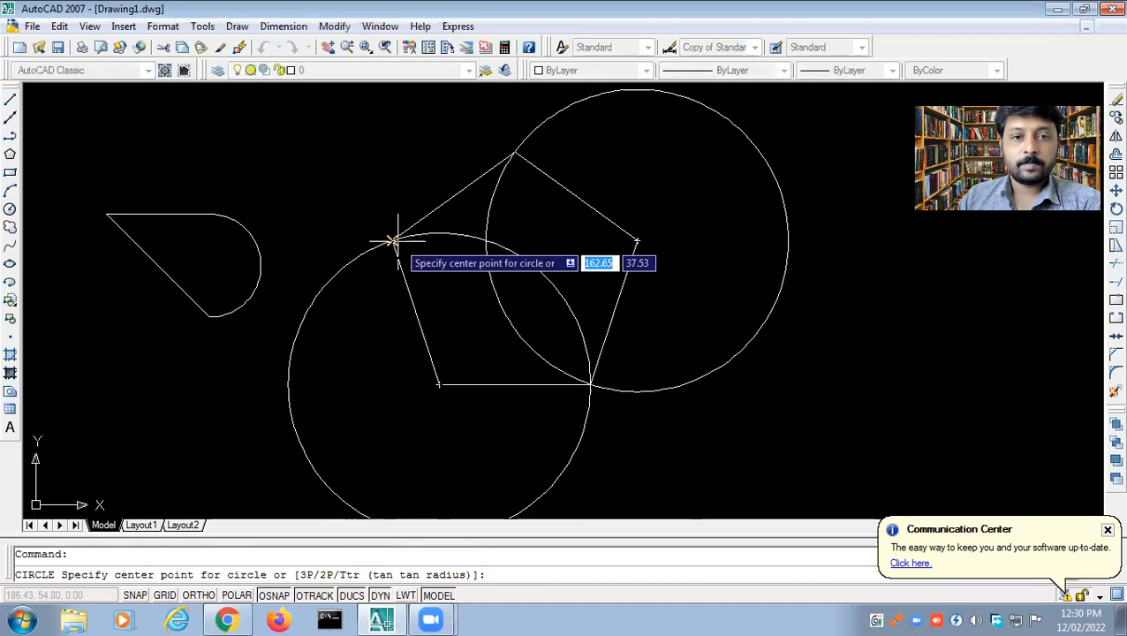
{"action": "left_click", "coordinate": [392, 240]}
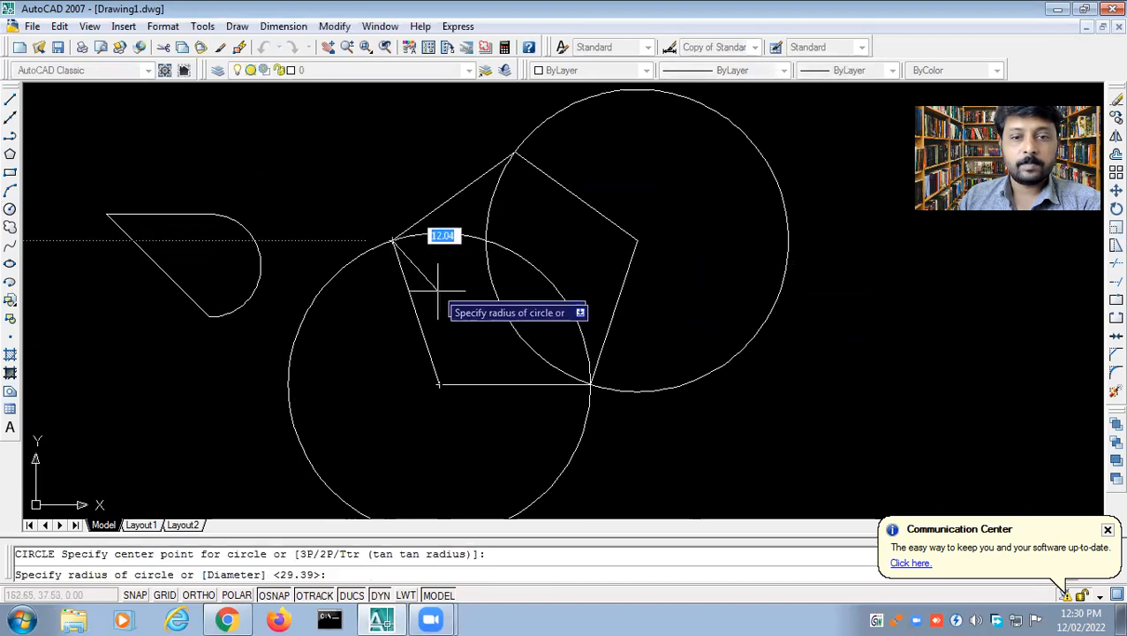
{"action": "left_click", "coordinate": [439, 384]}
Step: Start another circle at the pentagon's right vertex, cancel it and undo the three circles drawn on the vertices
{"action": "key", "text": "Return"}
{"action": "left_click", "coordinate": [636, 240]}
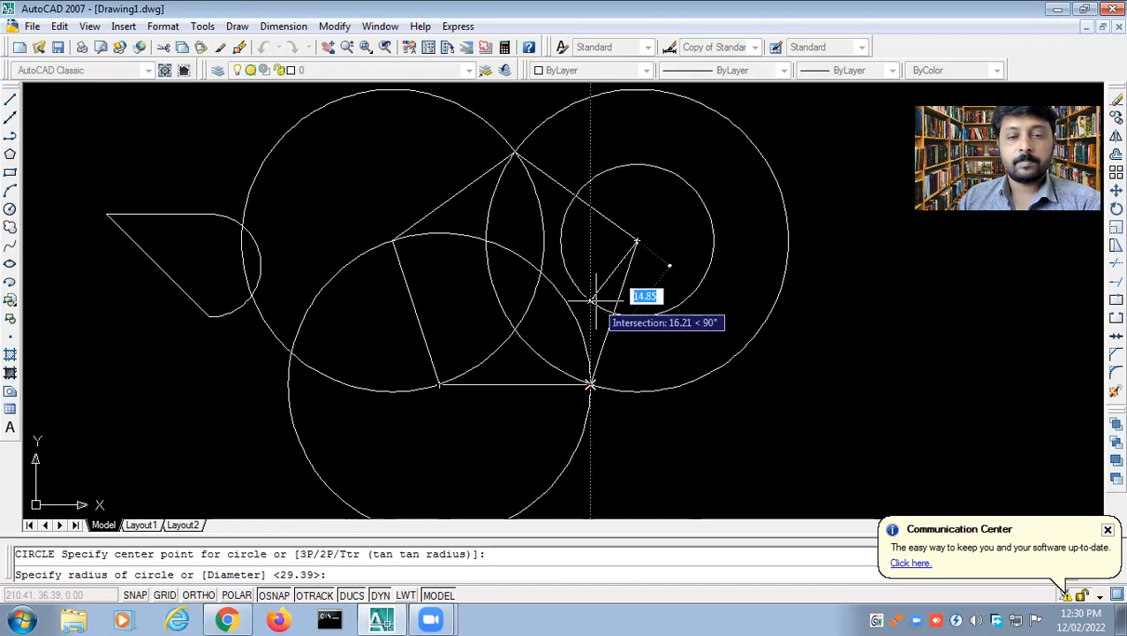
{"action": "key", "text": "Escape"}
{"action": "key", "text": "ctrl+z"}
{"action": "key", "text": "ctrl+z"}
{"action": "key", "text": "ctrl+z"}
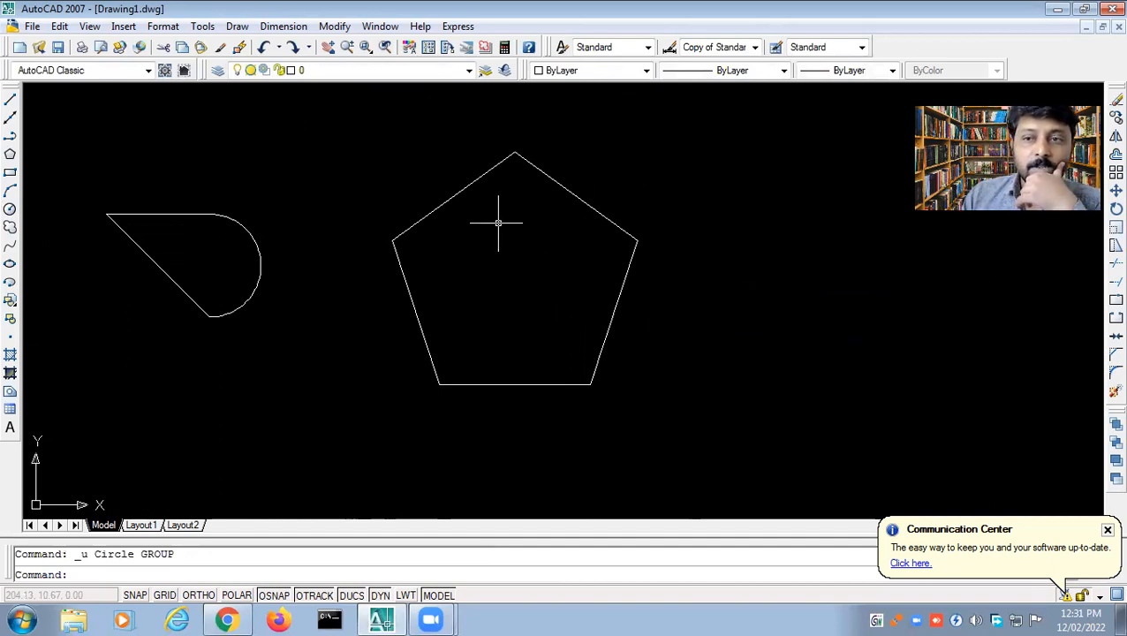
Step: With Ortho on, draw a vertical line about 34 long from the pentagon's top vertex down into its interior
{"action": "left_click", "coordinate": [10, 99]}
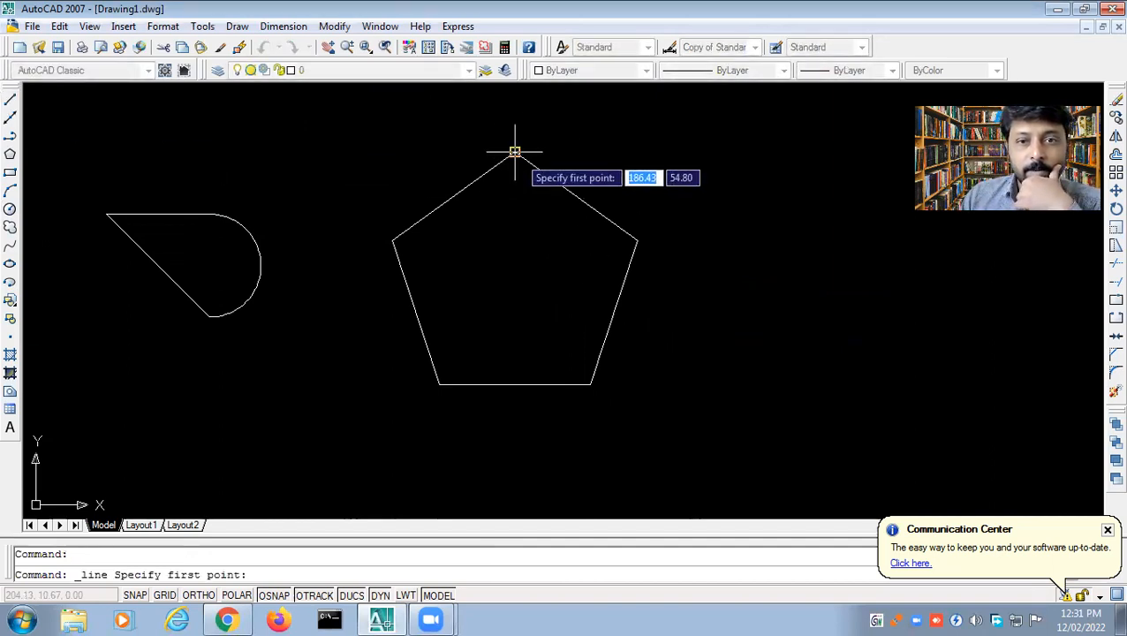
{"action": "left_click", "coordinate": [515, 153]}
{"action": "key", "text": "F8"}
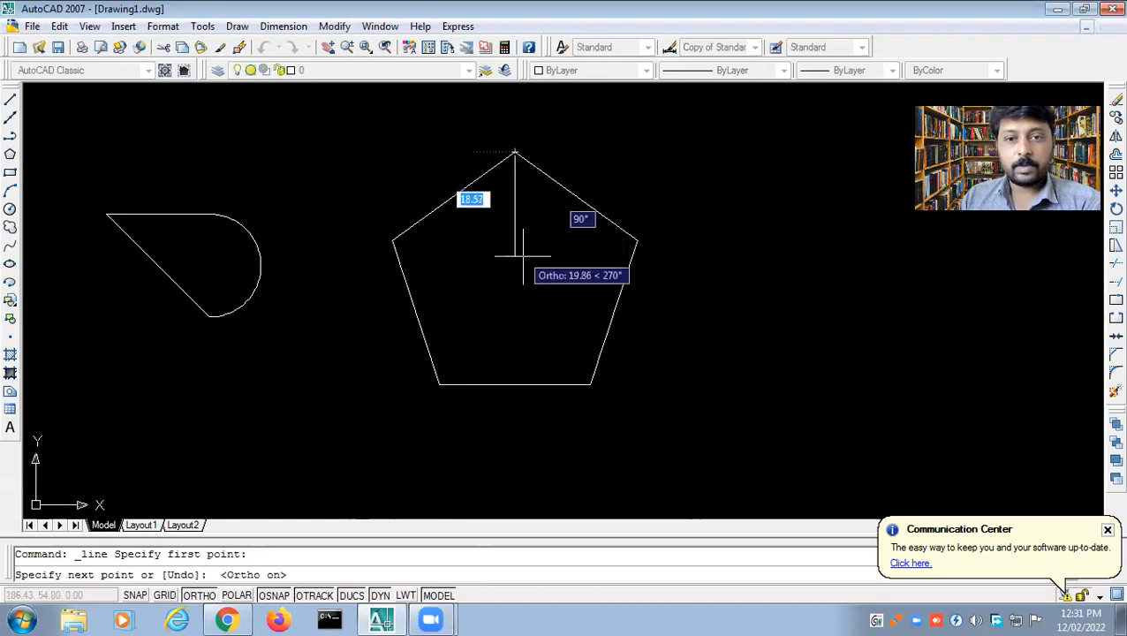
{"action": "left_click", "coordinate": [521, 324]}
{"action": "key", "text": "Return"}
Step: With Ortho off, draw a line about 56 long from the pentagon's left vertex, sloping 18° downward past its right side
{"action": "key", "text": "Return"}
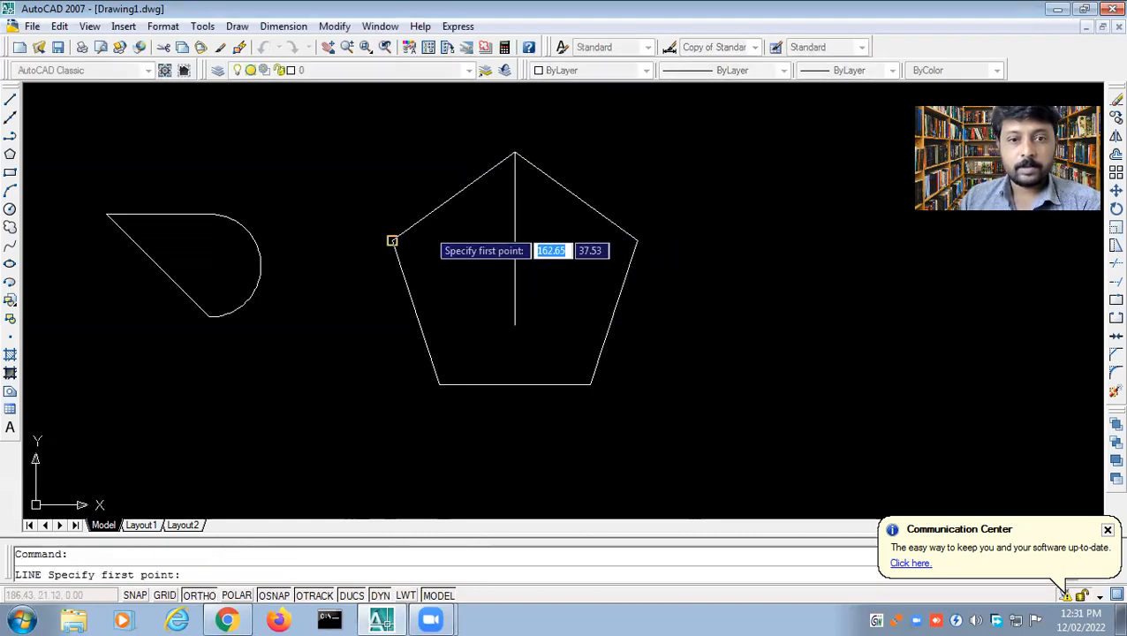
{"action": "left_click", "coordinate": [393, 240]}
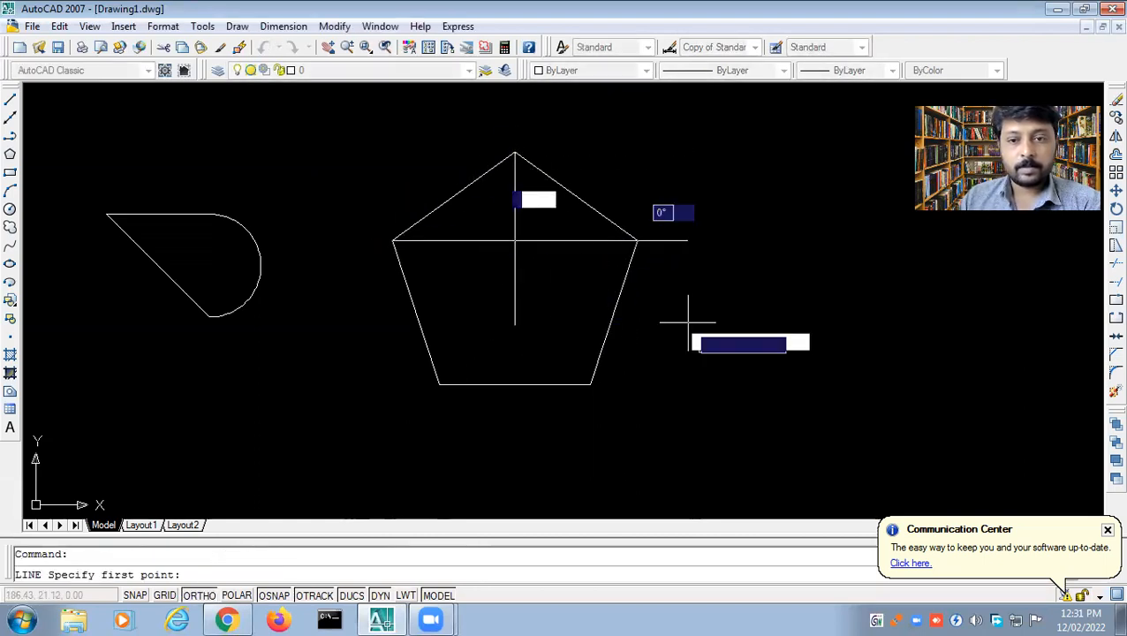
{"action": "key", "text": "F8"}
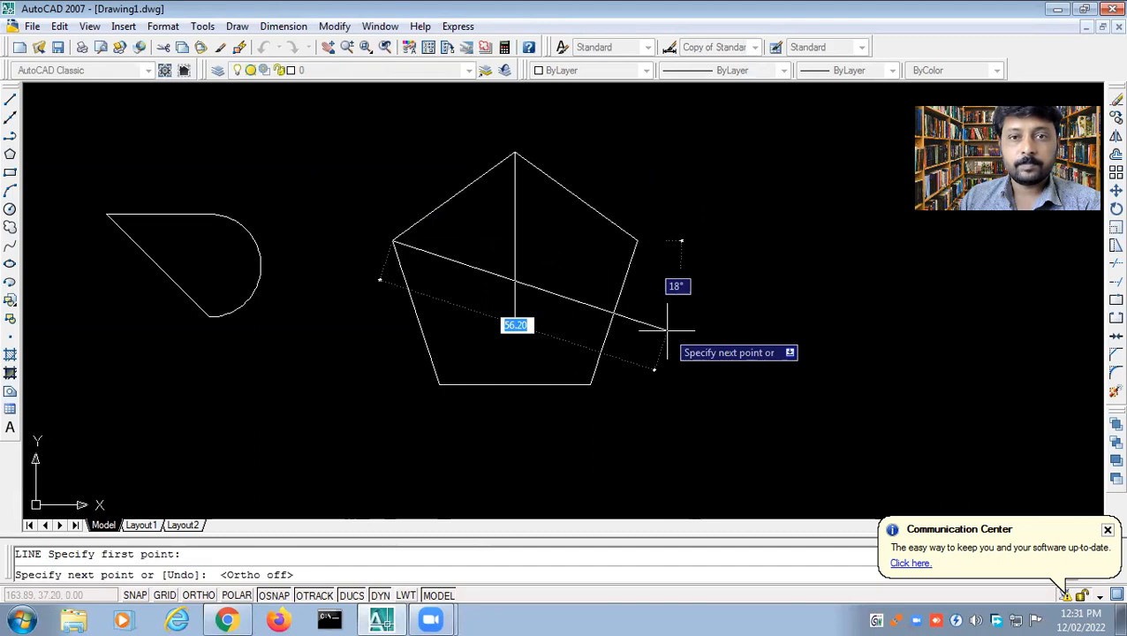
{"action": "left_click", "coordinate": [667, 330]}
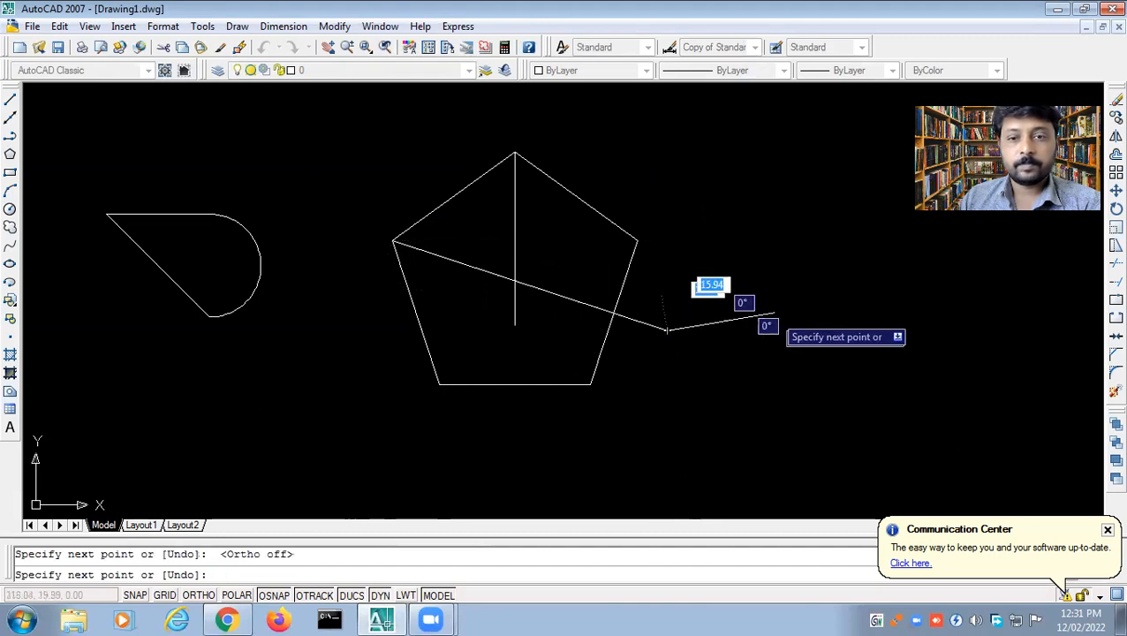
{"action": "key", "text": "Escape"}
Step: Delete the sloping line and the vertical line from the pentagon
{"action": "left_click", "coordinate": [642, 321]}
{"action": "key", "text": "Delete"}
{"action": "left_click", "coordinate": [516, 287]}
{"action": "key", "text": "Delete"}
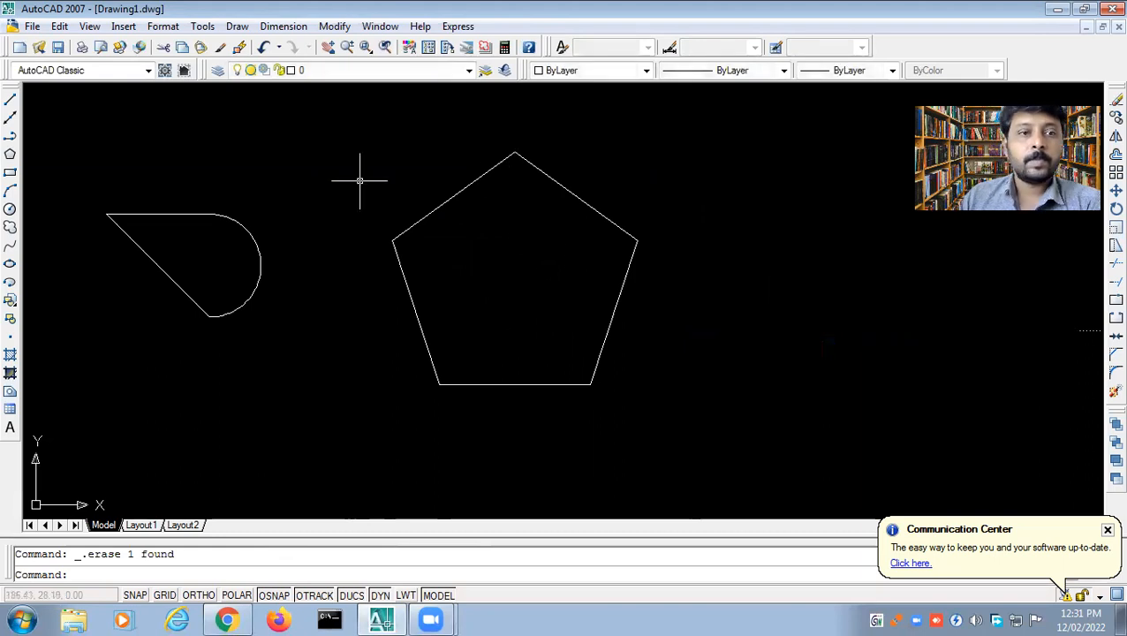
Step: Draw a five-sided polygon circumscribed about a circle of radius 25, to the right of the inscribed pentagon
{"action": "left_click", "coordinate": [9, 156]}
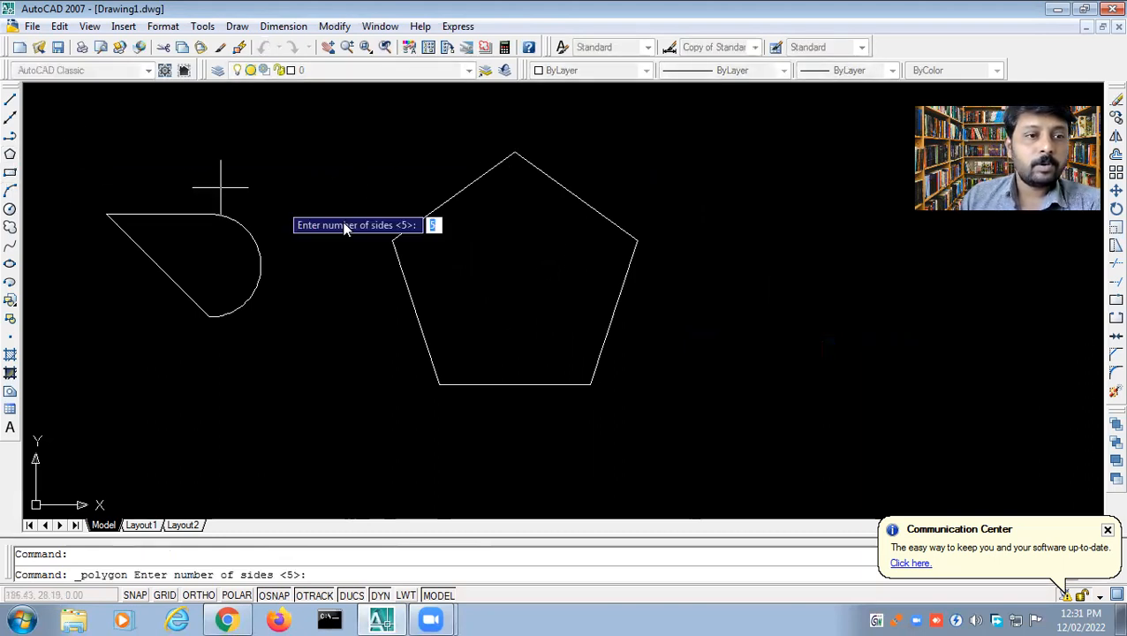
{"action": "middle_click_drag", "start_coordinate": [649, 297], "coordinate": [445, 296]}
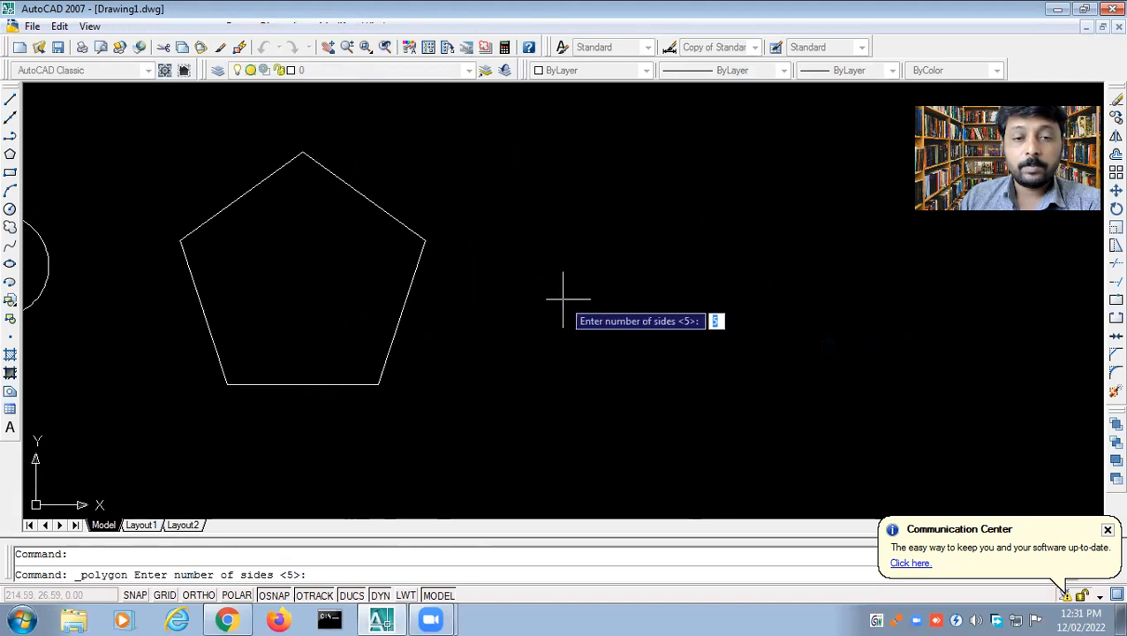
{"action": "key", "text": "Return"}
{"action": "left_click", "coordinate": [606, 289]}
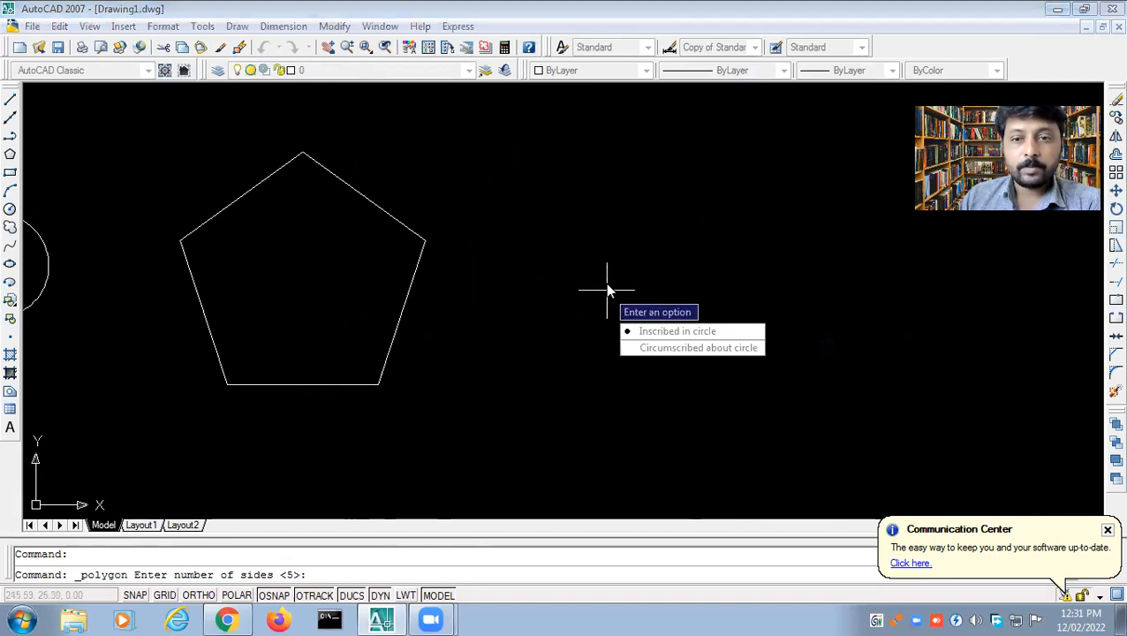
{"action": "left_click", "coordinate": [671, 347]}
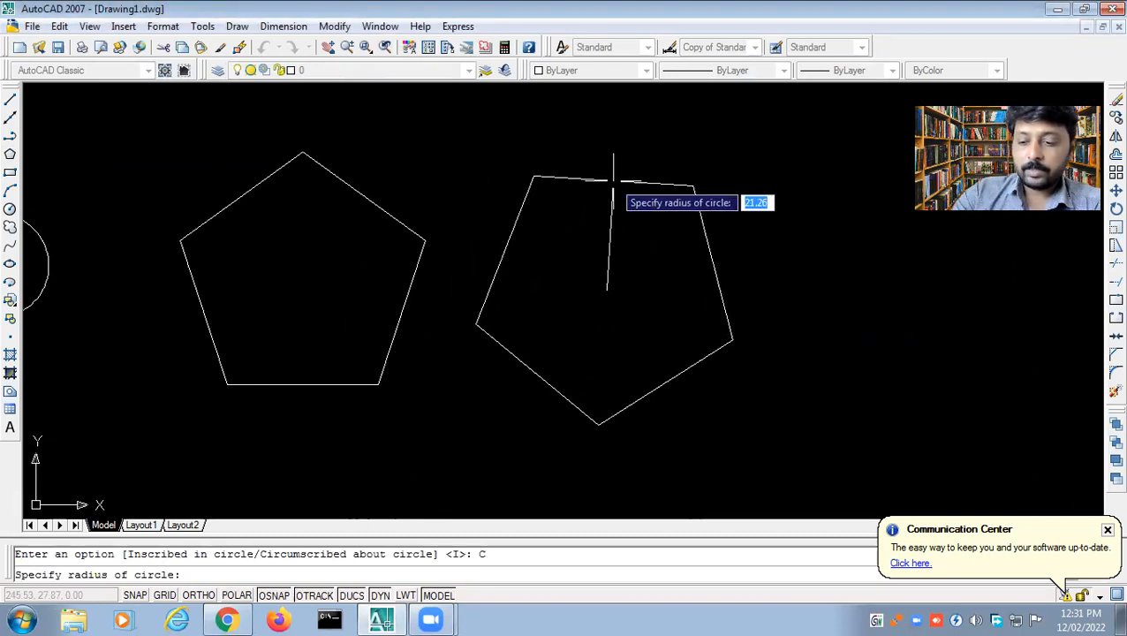
{"action": "type", "text": "25"}
{"action": "key", "text": "Return"}
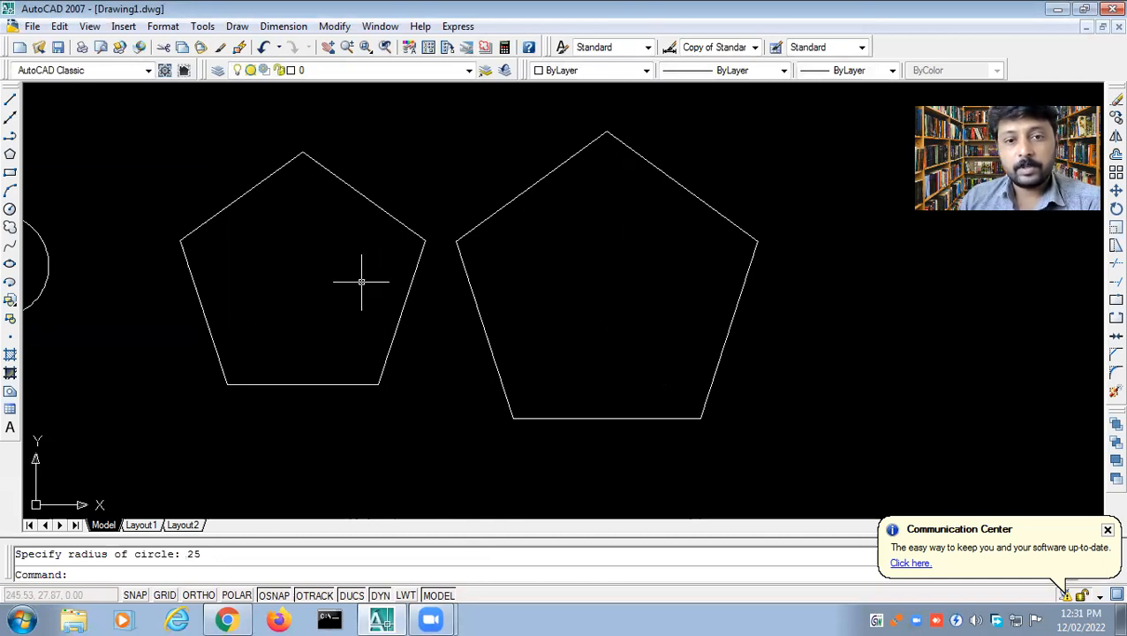
Step: Select both pentagons to compare them, and draw a circle of radius 25 around the centre of the circumscribed one
{"action": "left_click", "coordinate": [402, 303]}
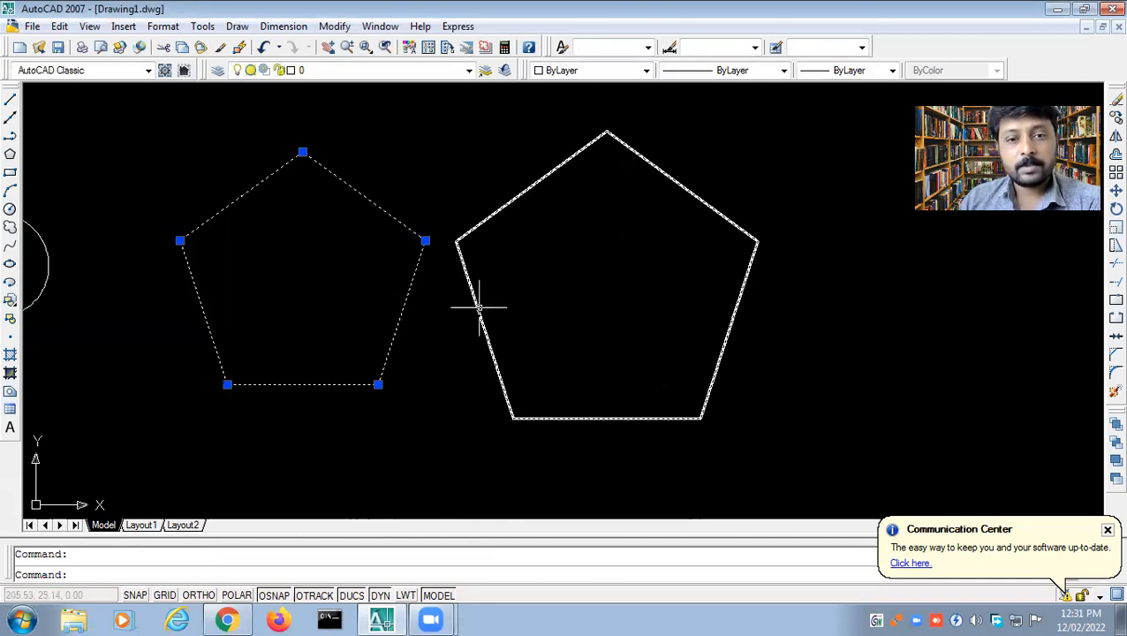
{"action": "left_click", "coordinate": [478, 315]}
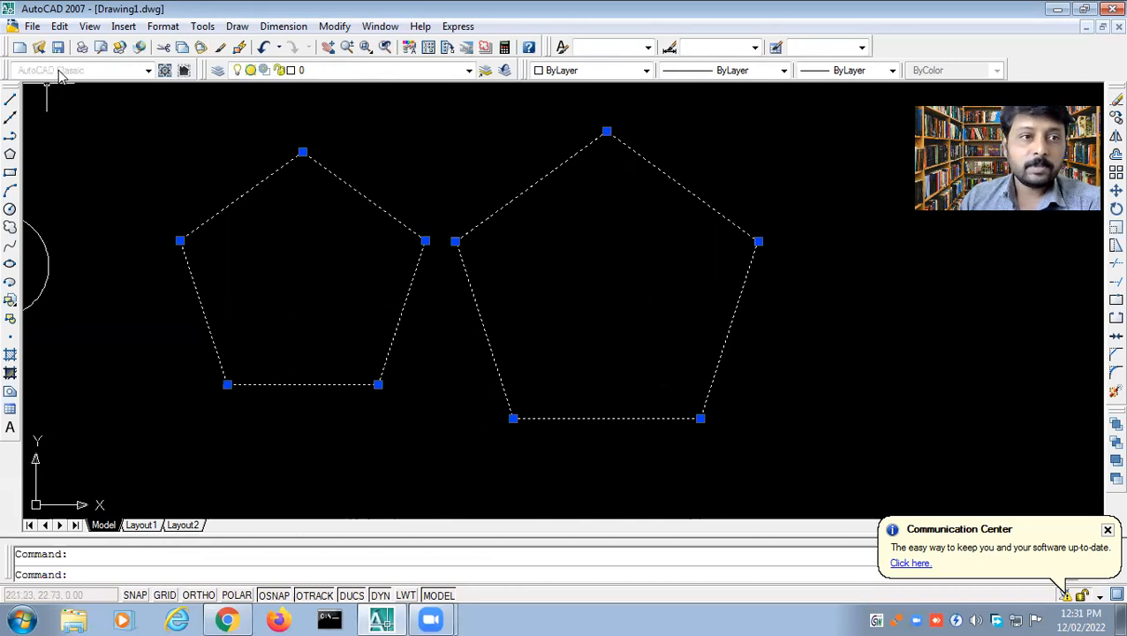
{"action": "left_click", "coordinate": [10, 210]}
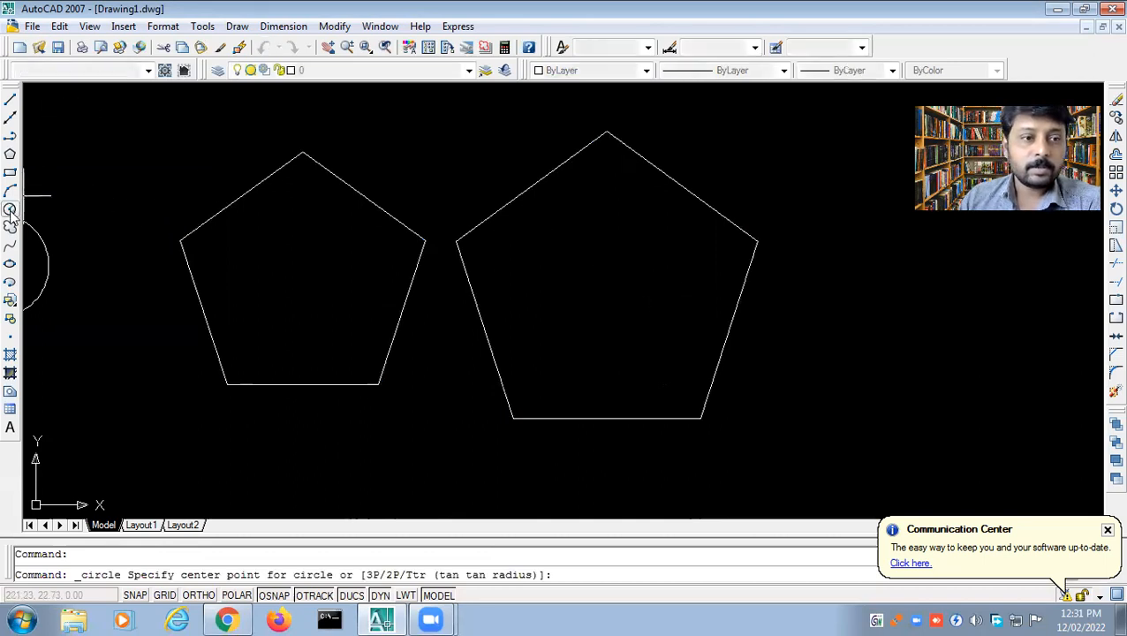
{"action": "left_click", "coordinate": [607, 292]}
{"action": "type", "text": "25"}
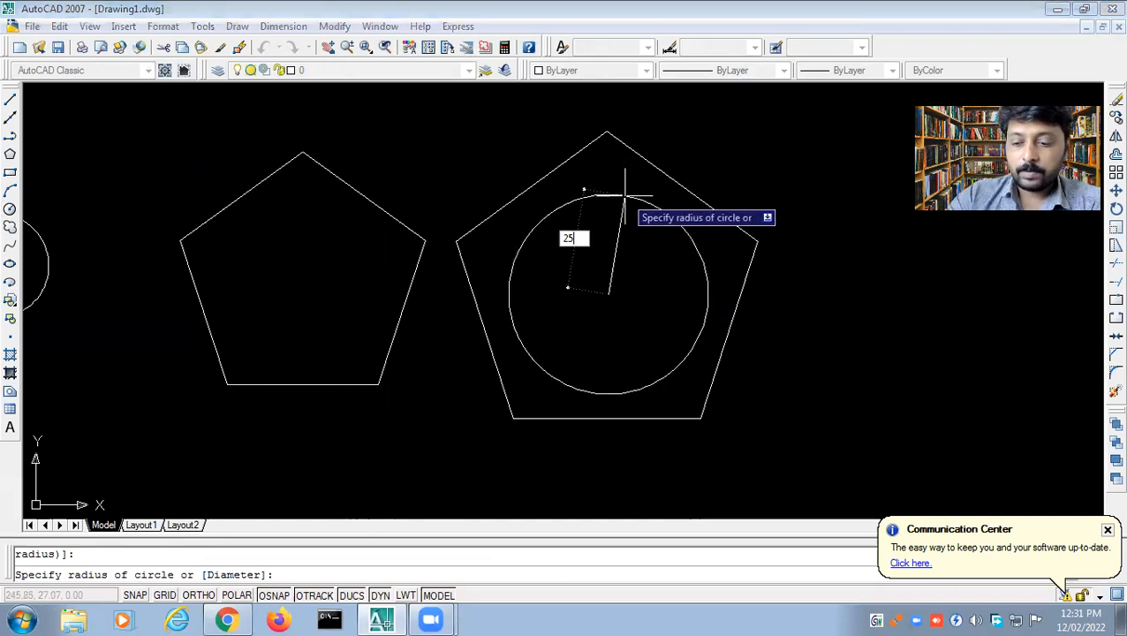
{"action": "key", "text": "Return"}
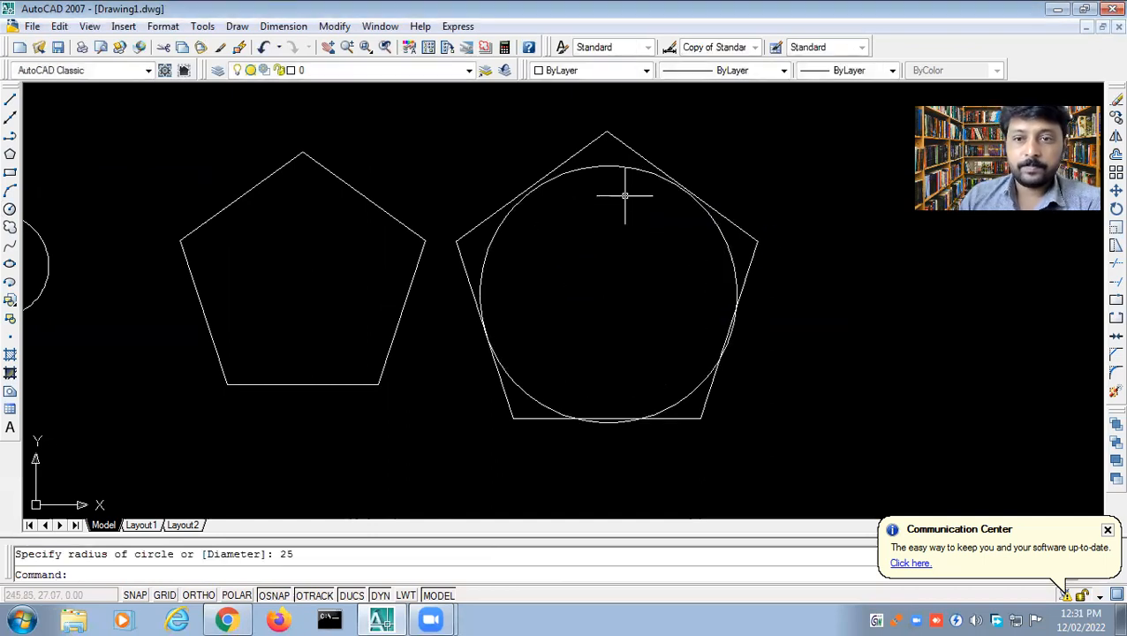
Step: Move the circle slightly upward, by about 0.7, so that it touches the sides of the circumscribed pentagon
{"action": "left_click", "coordinate": [712, 217]}
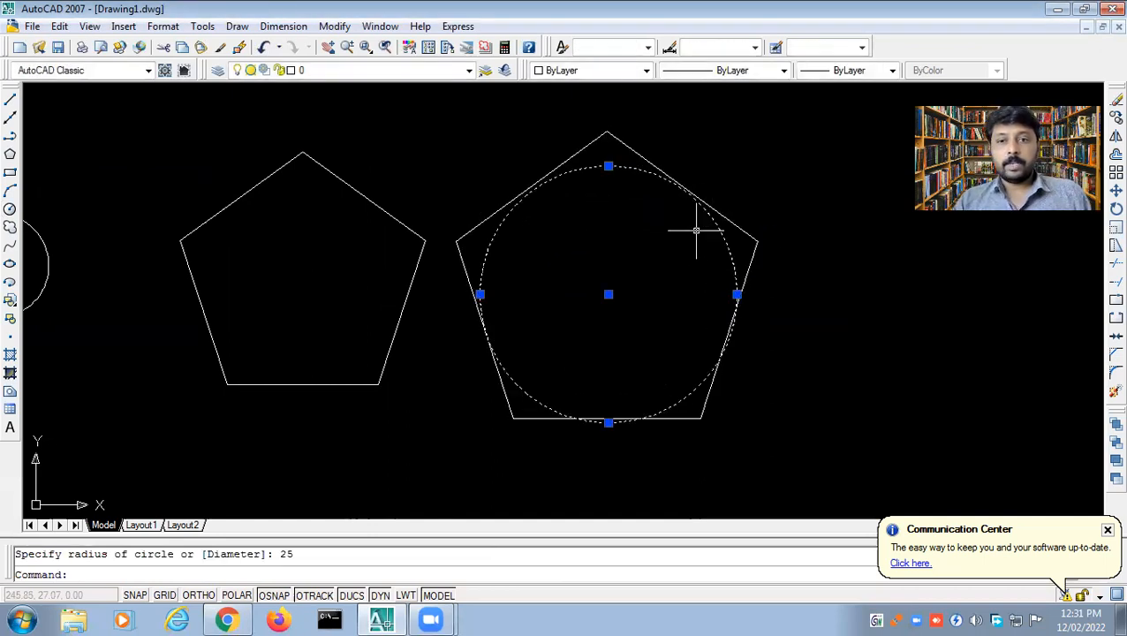
{"action": "left_click", "coordinate": [328, 47]}
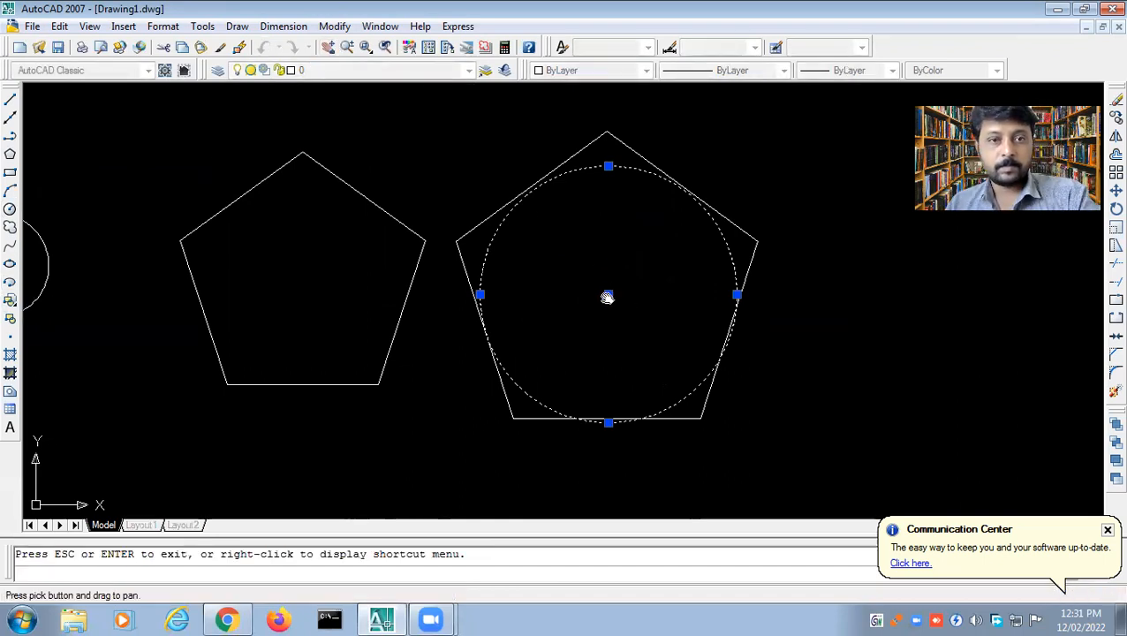
{"action": "key", "text": "Escape"}
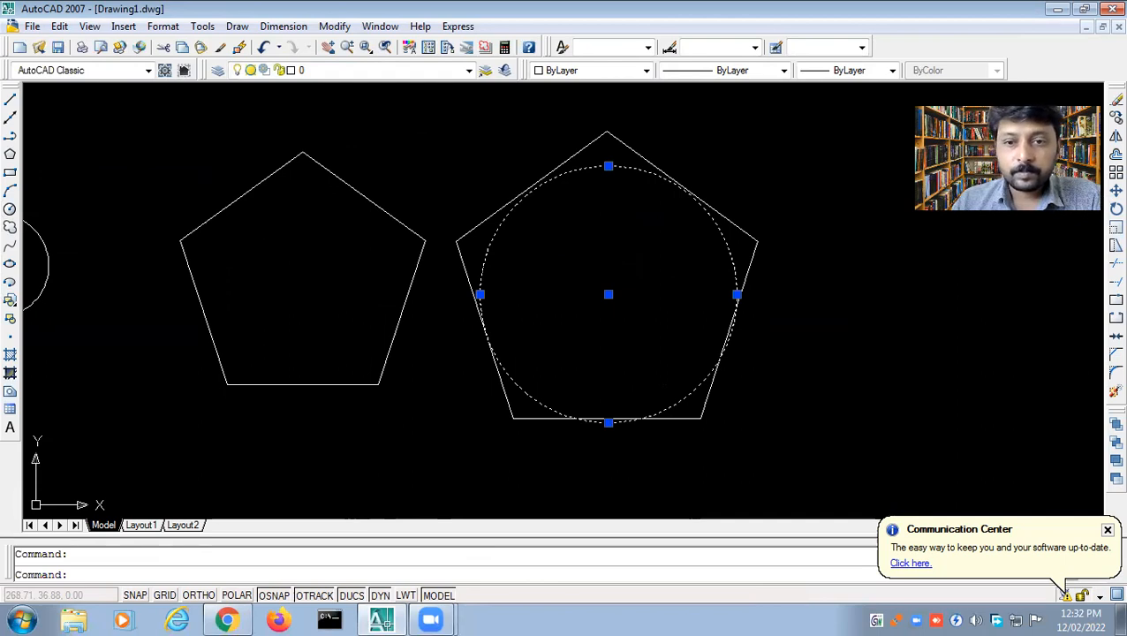
{"action": "left_click", "coordinate": [1116, 190]}
{"action": "left_click", "coordinate": [610, 301]}
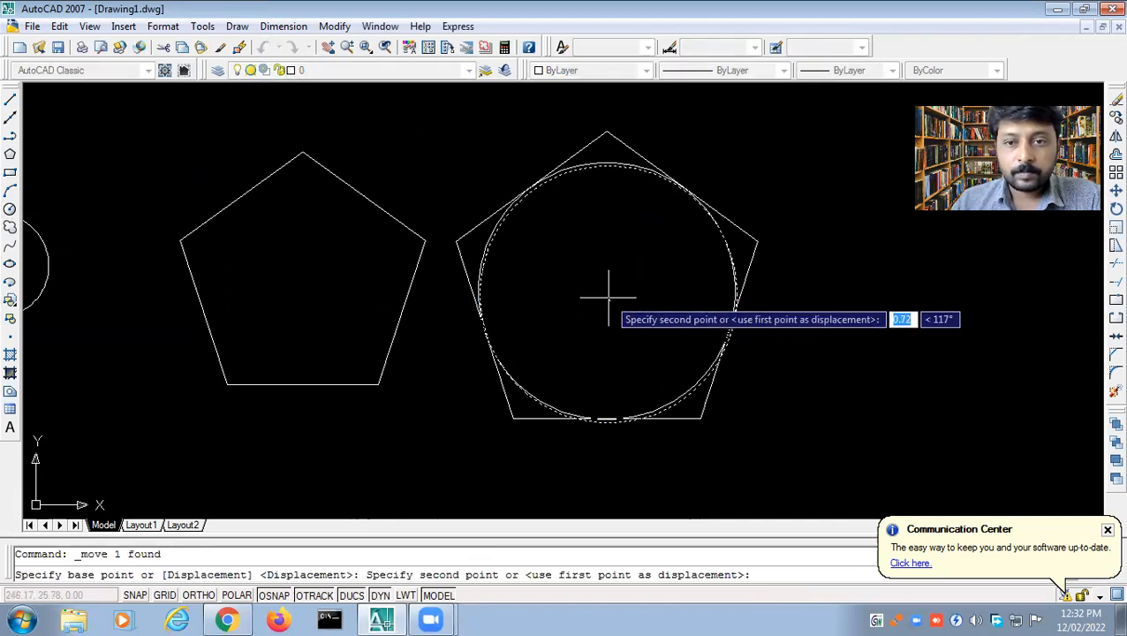
{"action": "left_click", "coordinate": [608, 298]}
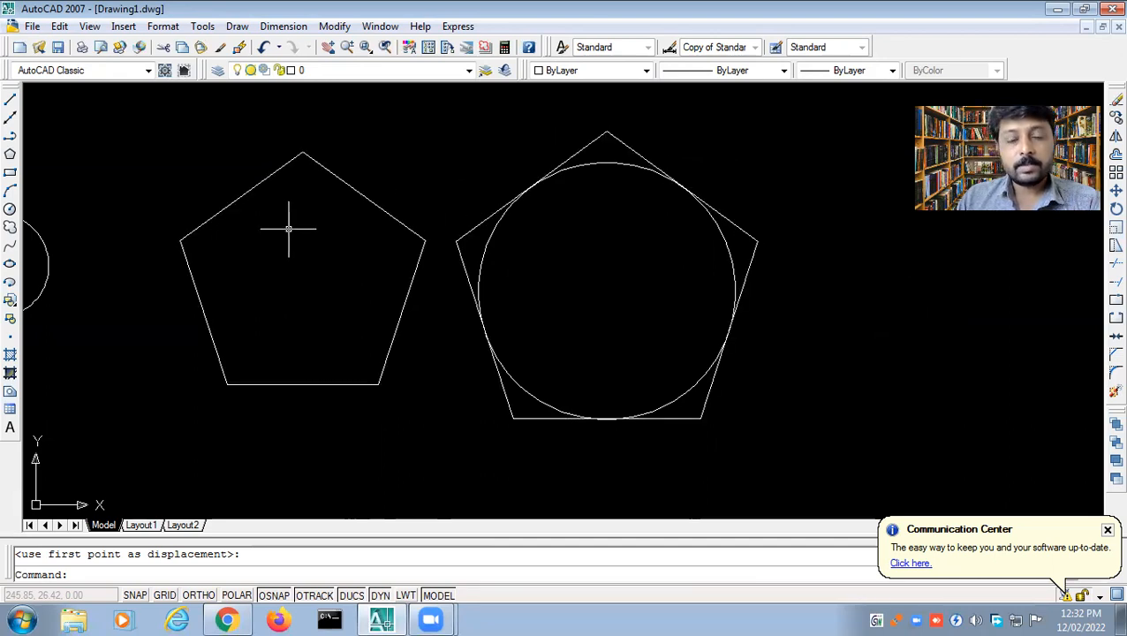
Step: Copy the circle from the circumscribed pentagon onto the inscribed pentagon so that it passes through its vertices
{"action": "left_click", "coordinate": [493, 233]}
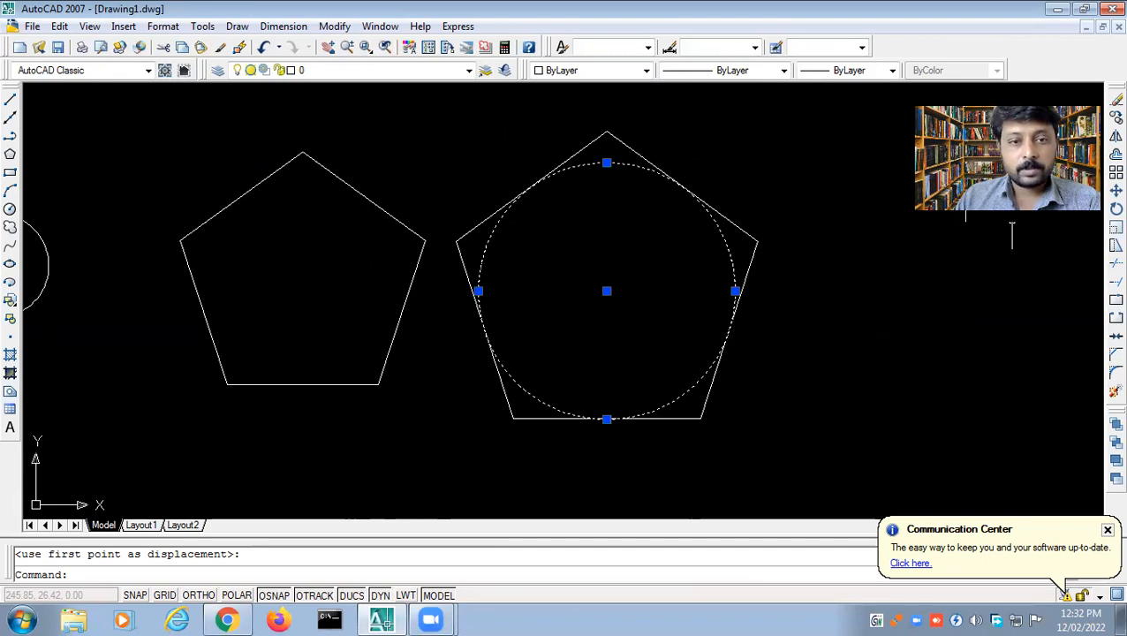
{"action": "left_click", "coordinate": [1116, 118]}
{"action": "left_click", "coordinate": [609, 289]}
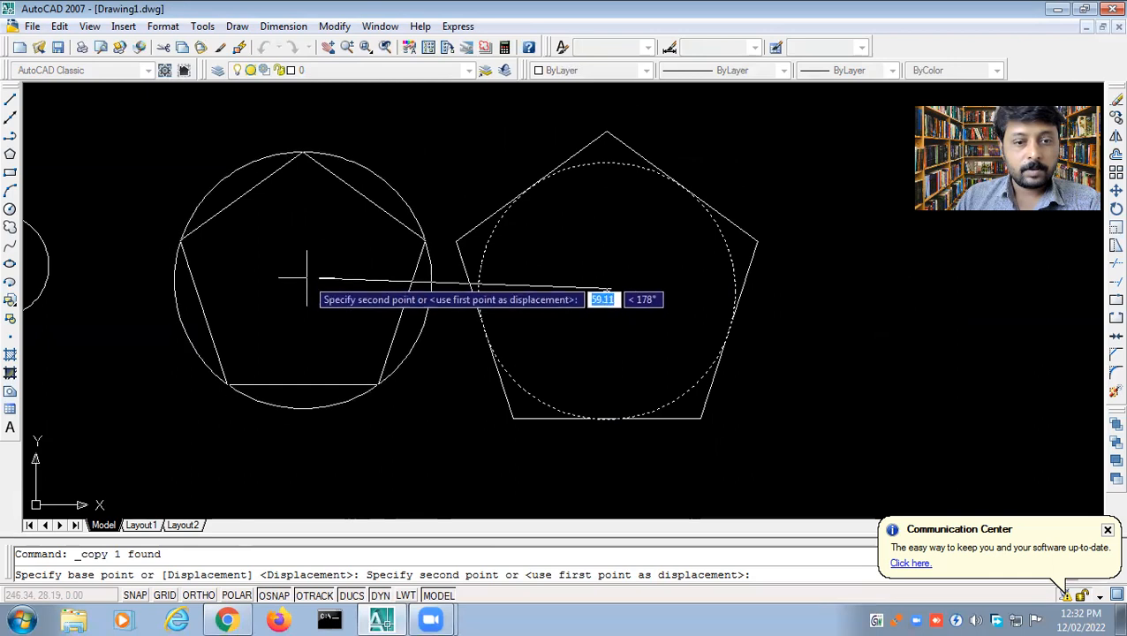
{"action": "left_click", "coordinate": [305, 279]}
{"action": "key", "text": "Return"}
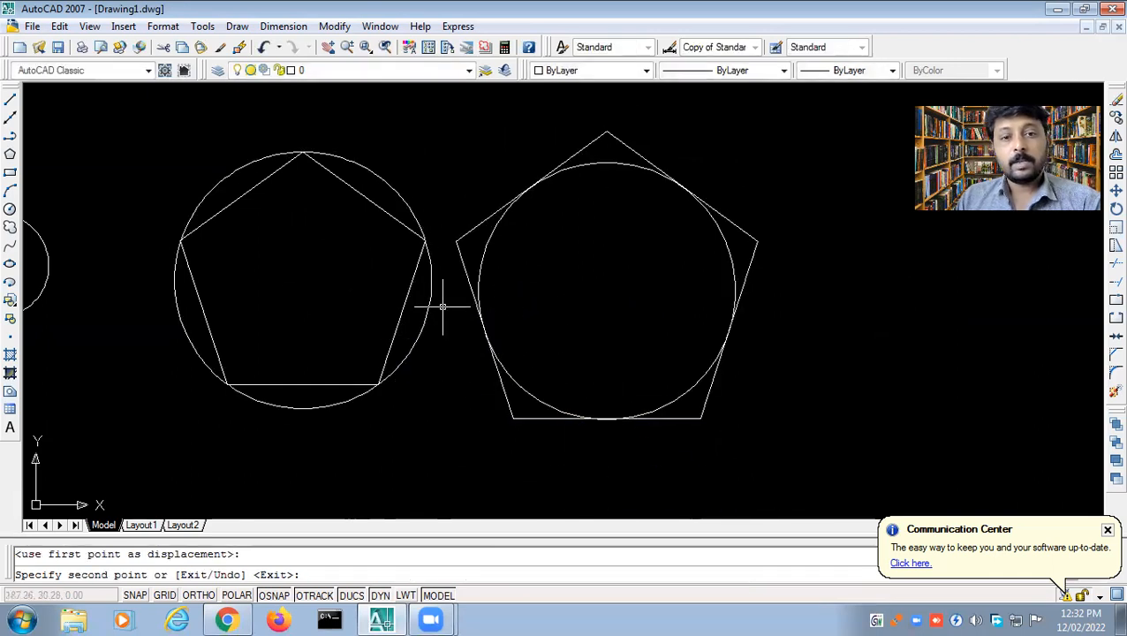
{"action": "key", "text": "Escape"}
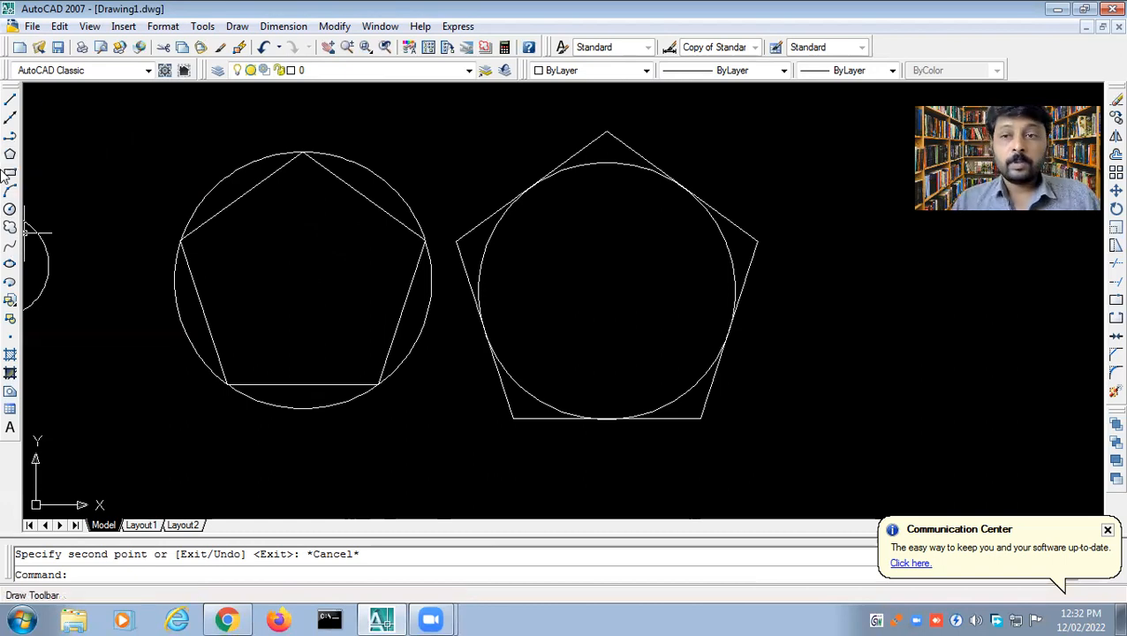
Step: Dismiss the Communication Center notification and draw a six-sided polygon inscribed in a circle of radius 15 in the empty area below the polyline shape
{"action": "left_click", "coordinate": [1107, 529]}
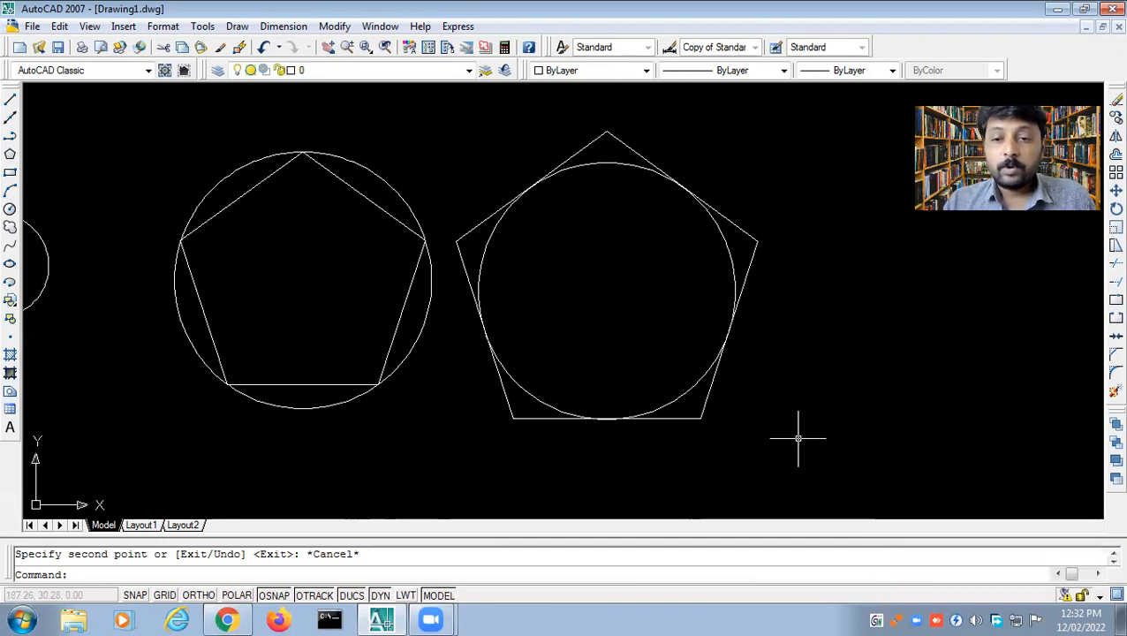
{"action": "mouse_move", "coordinate": [396, 347]}
{"action": "middle_mouse_down"}
{"action": "mouse_move", "coordinate": [620, 305]}
{"action": "mouse_move", "coordinate": [657, 271]}
{"action": "middle_mouse_up"}
{"action": "scroll", "coordinate": [427, 365], "scroll_direction": "up", "scroll_amount": 5}
{"action": "scroll", "coordinate": [427, 364], "scroll_direction": "down", "scroll_amount": 5}
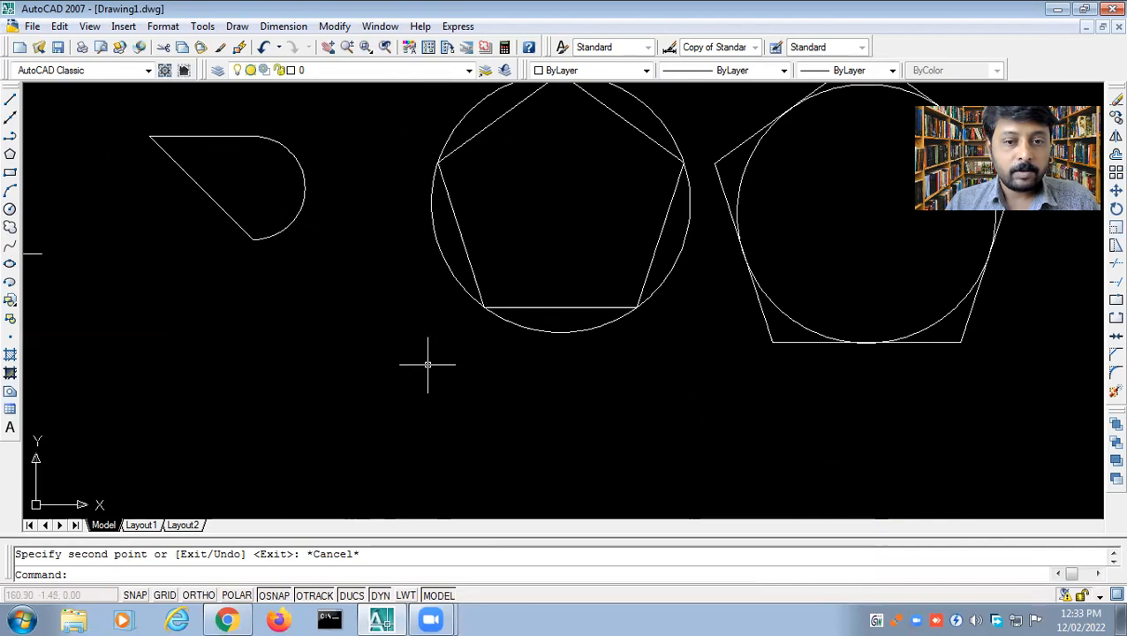
{"action": "middle_click_drag", "start_coordinate": [343, 412], "coordinate": [426, 309]}
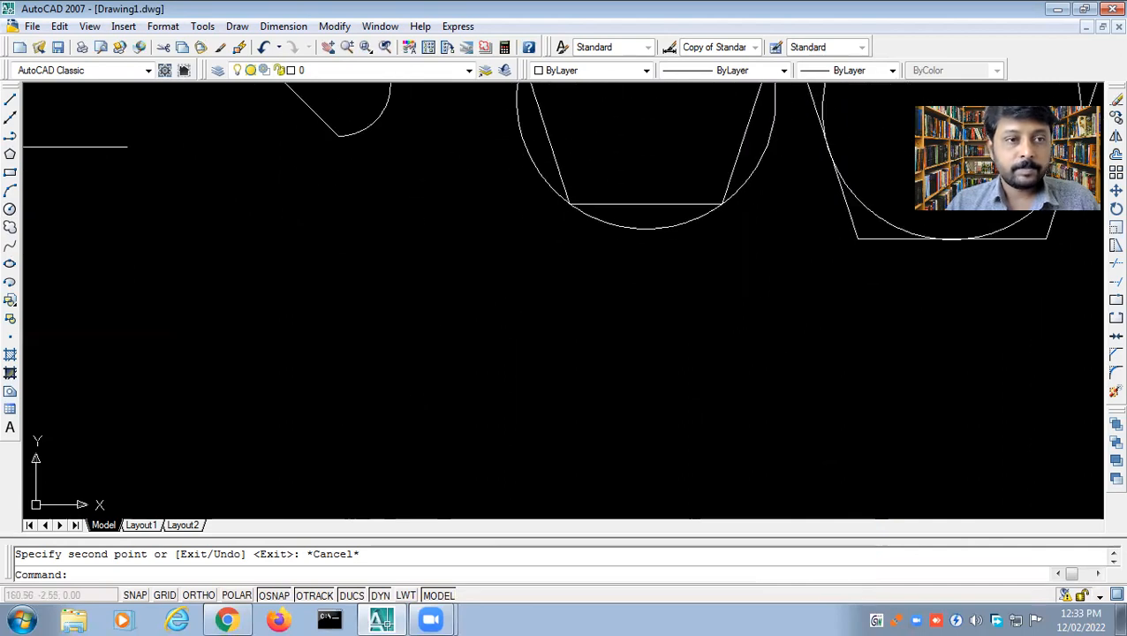
{"action": "left_click", "coordinate": [9, 155]}
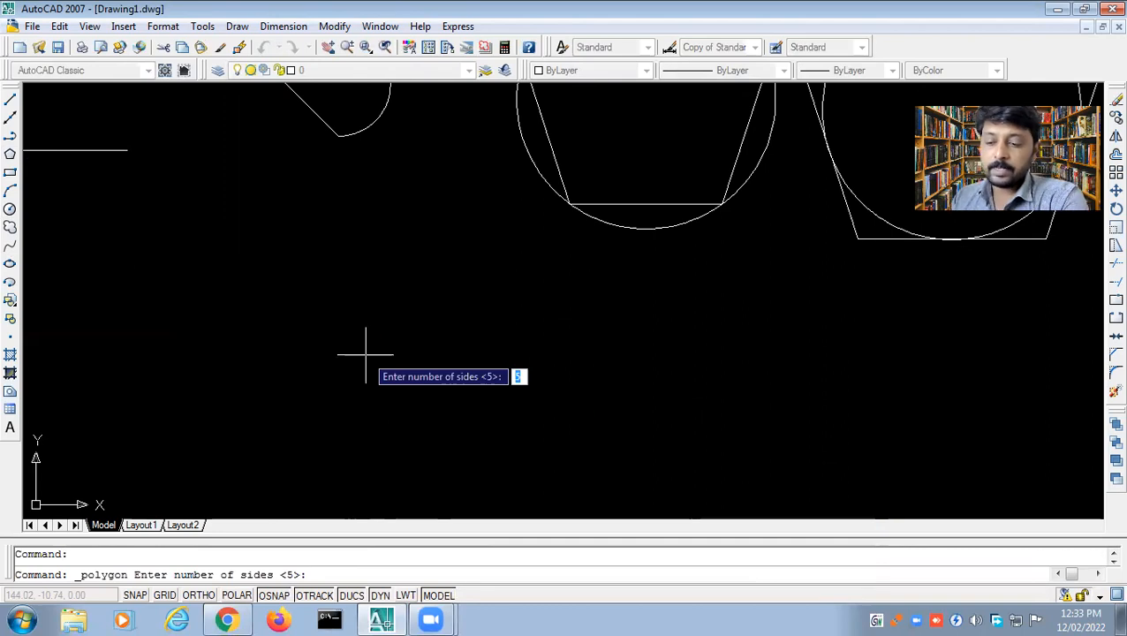
{"action": "type", "text": "6"}
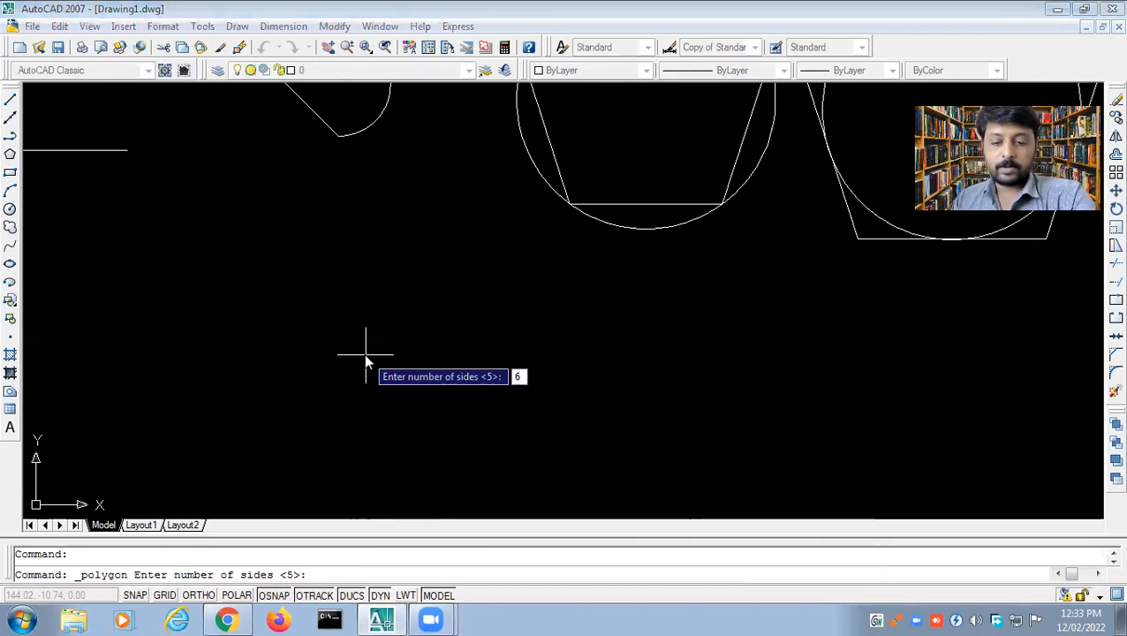
{"action": "key", "text": "Return"}
{"action": "left_click", "coordinate": [250, 389]}
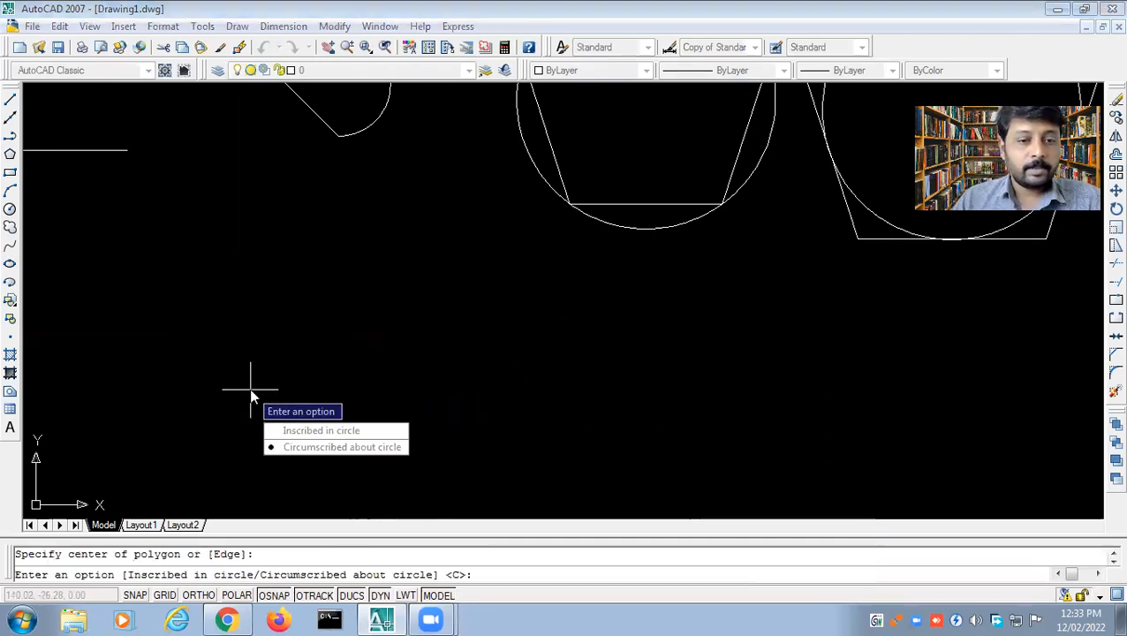
{"action": "left_click", "coordinate": [305, 430]}
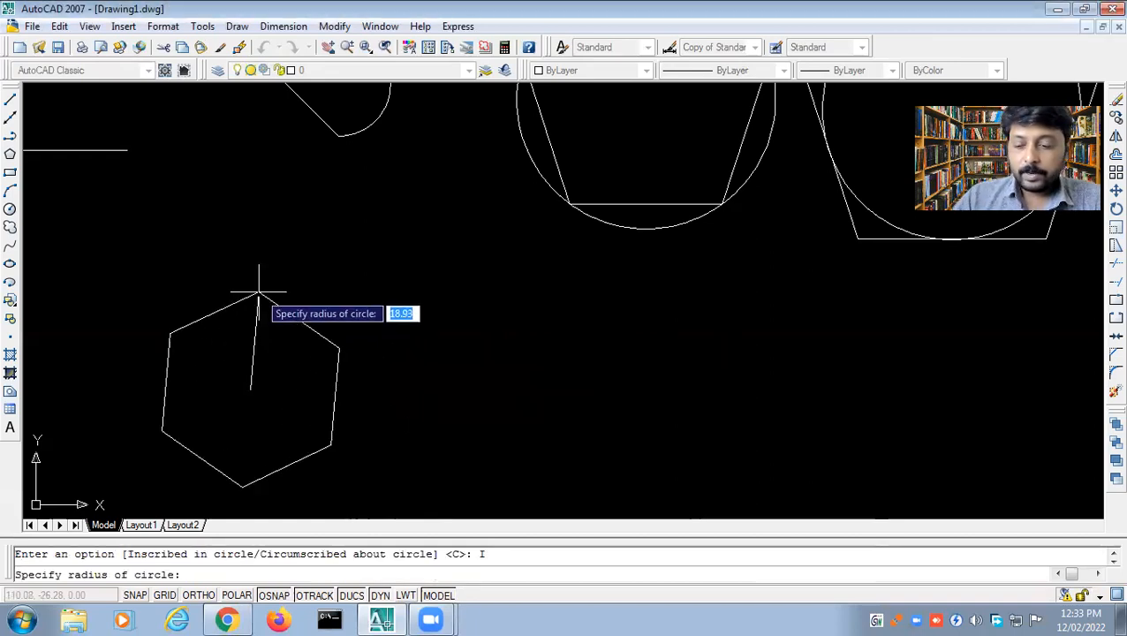
{"action": "type", "text": "20"}
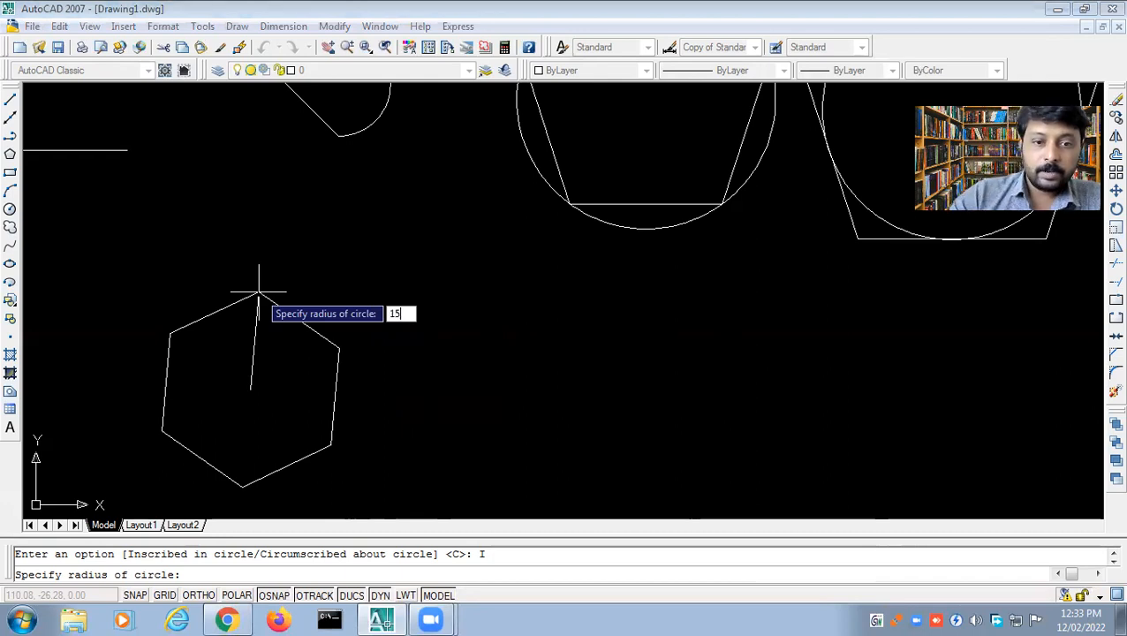
{"action": "key", "text": "Return"}
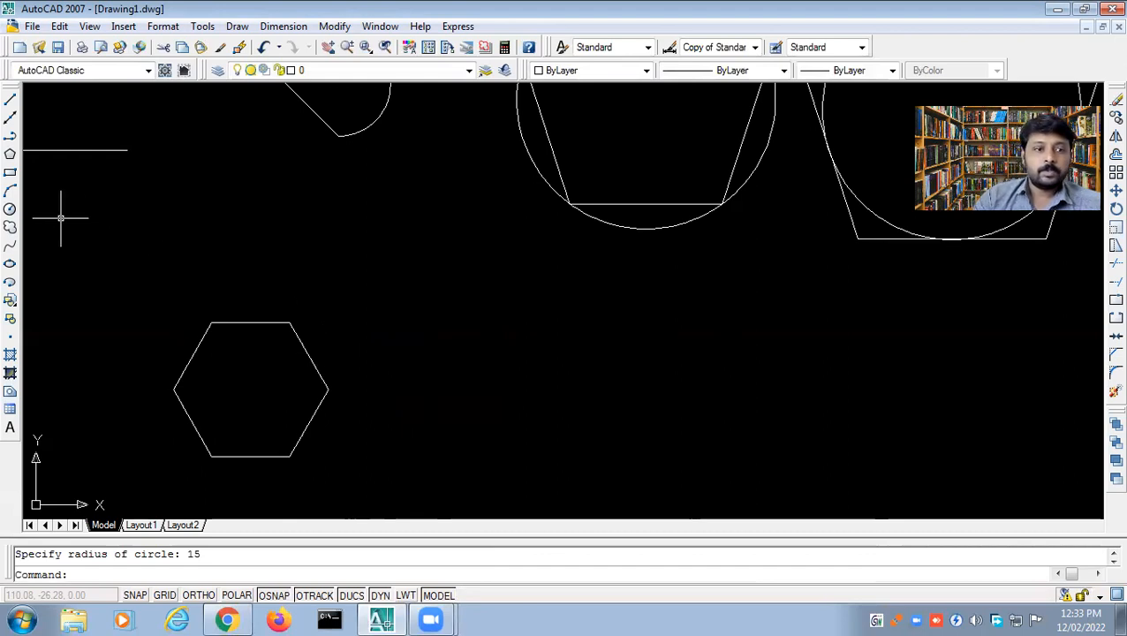
Step: Draw an eight-sided polygon inscribed in a circle of radius 15, centred in the empty area beside the hexagon
{"action": "left_click", "coordinate": [10, 154]}
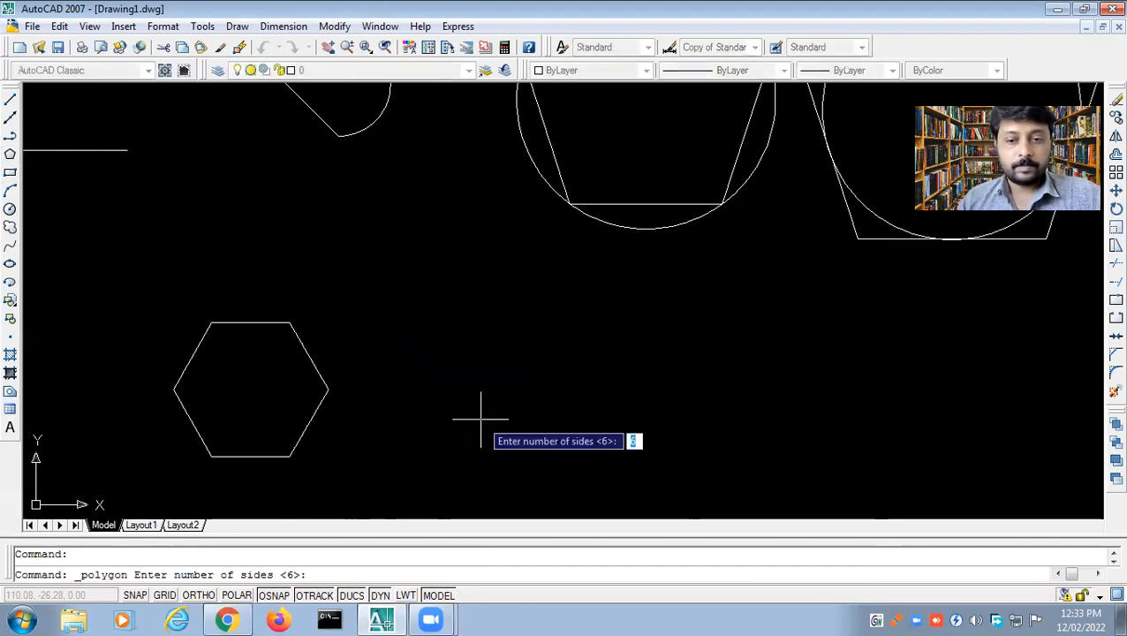
{"action": "type", "text": "8"}
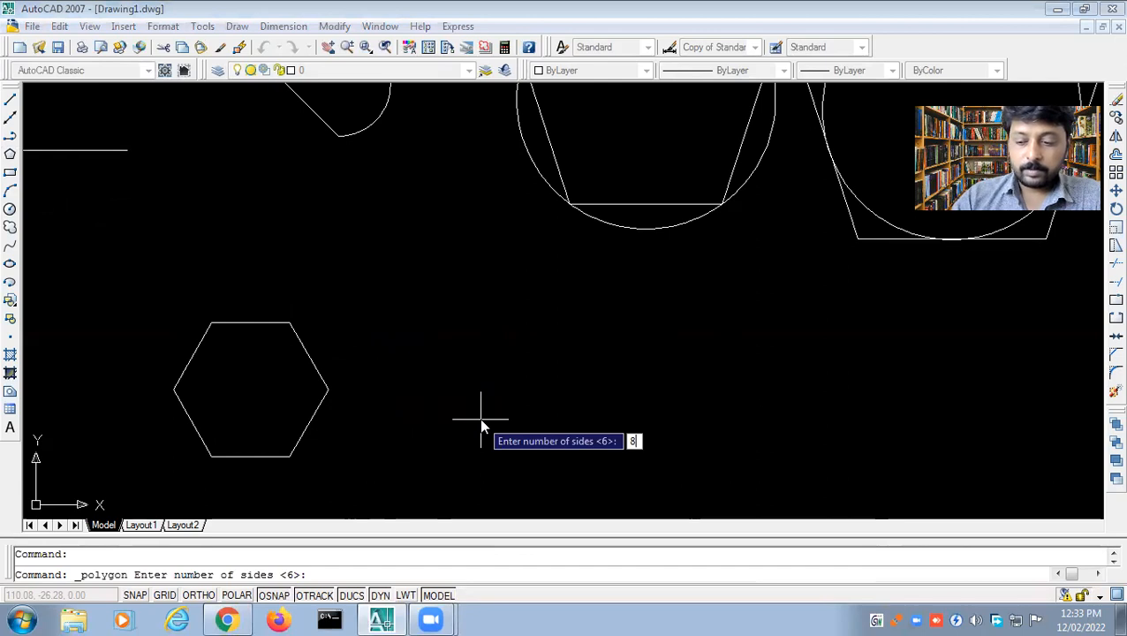
{"action": "key", "text": "Return"}
{"action": "left_click", "coordinate": [490, 379]}
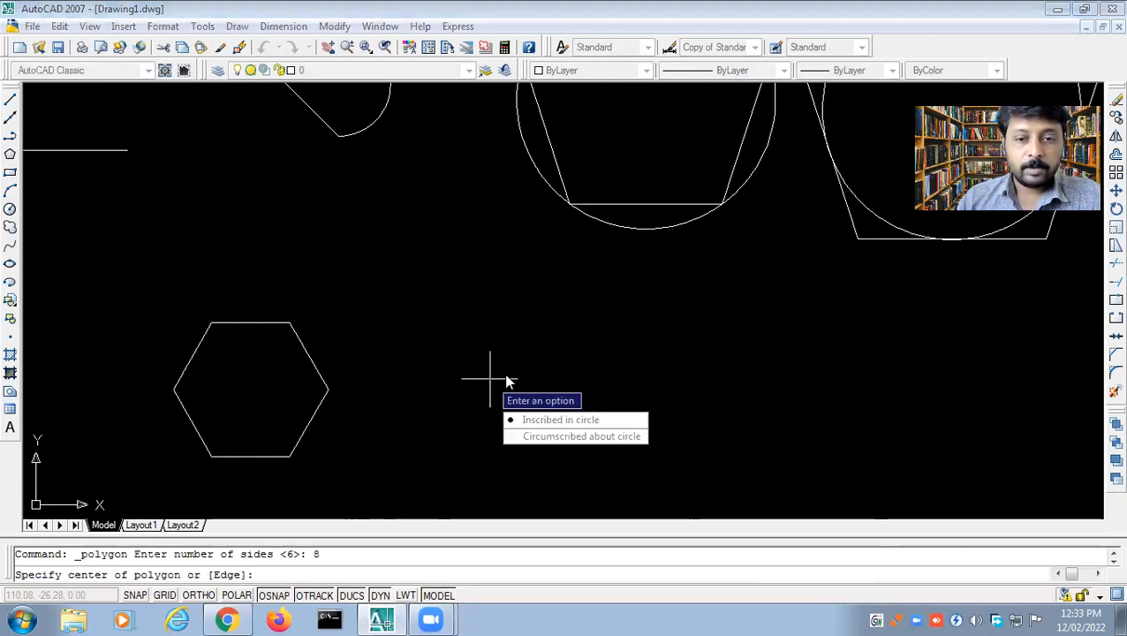
{"action": "left_click", "coordinate": [542, 421]}
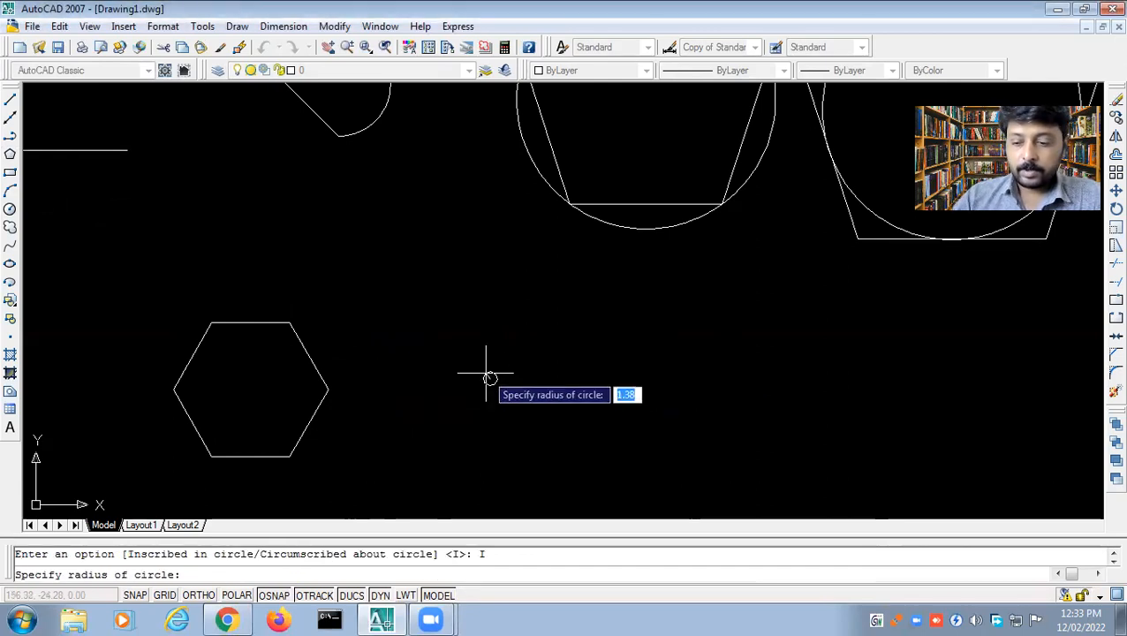
{"action": "type", "text": "1"}
{"action": "key", "text": "Return"}
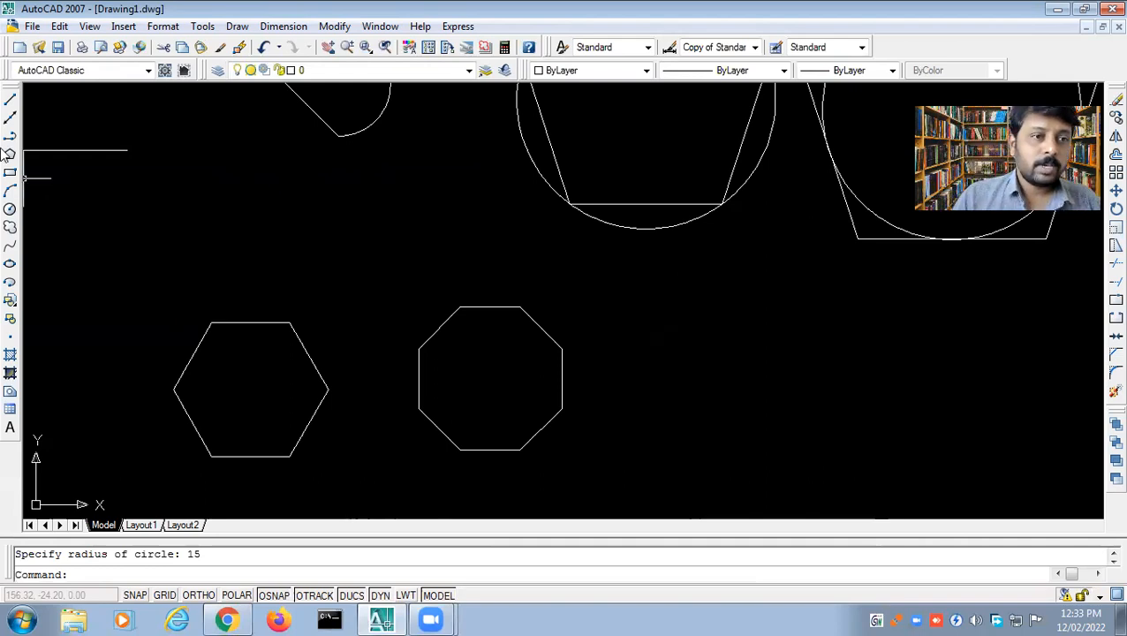
Step: Draw a small horizontal rectangle from two opposite corners, beside the octagon and below the pentagon that encloses its circle
{"action": "left_click", "coordinate": [236, 26]}
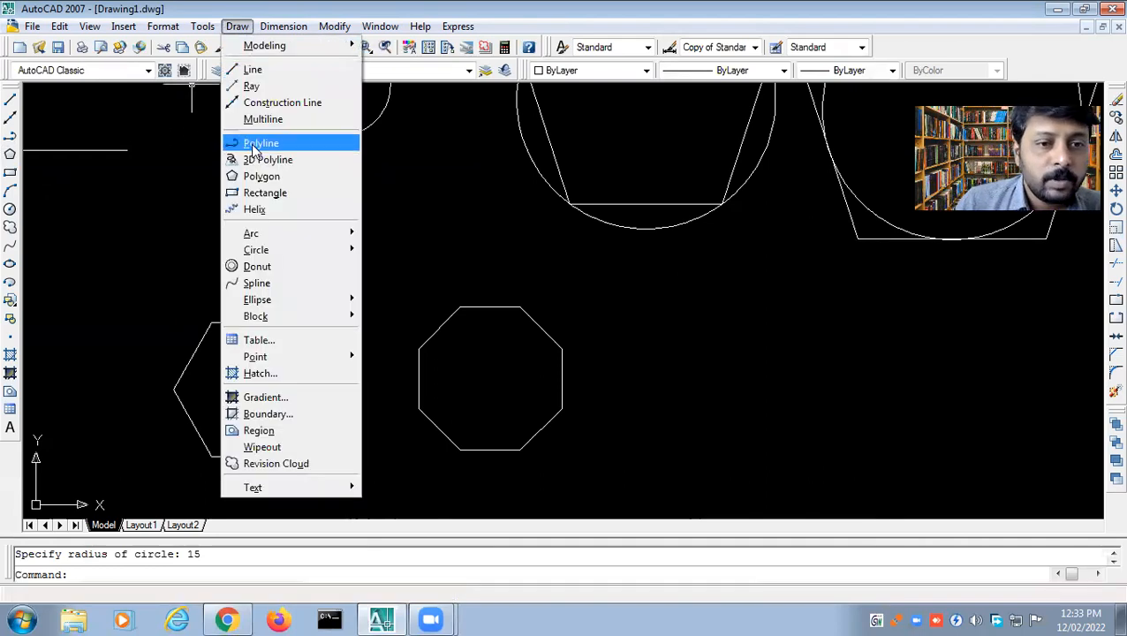
{"action": "left_click", "coordinate": [267, 200]}
{"action": "middle_click_drag", "start_coordinate": [598, 319], "coordinate": [125, 281]}
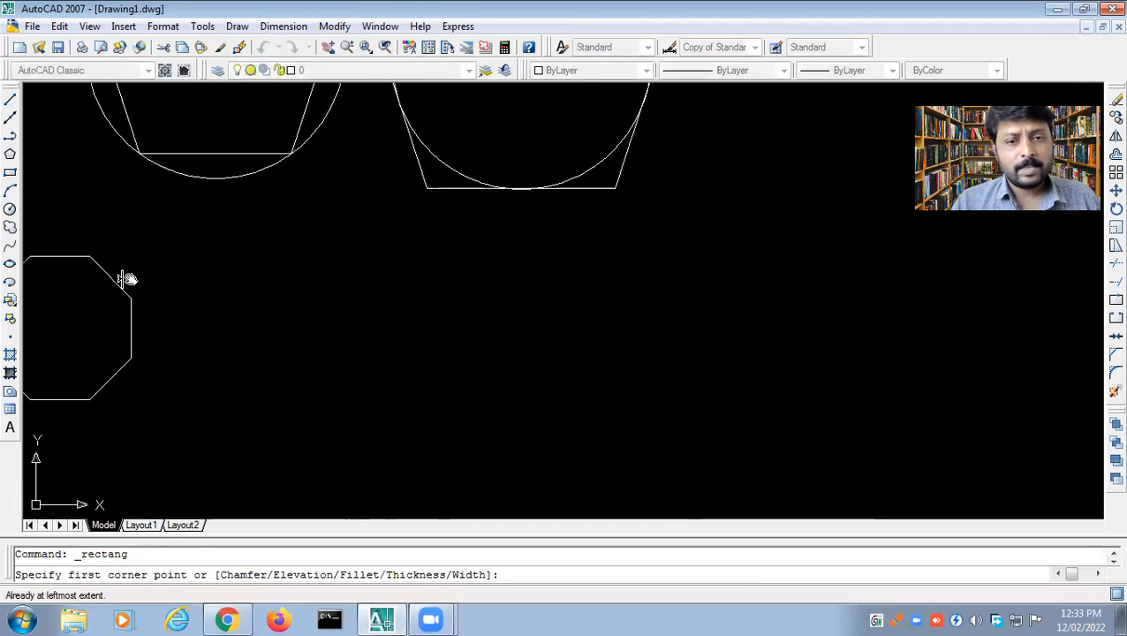
{"action": "left_click", "coordinate": [335, 274]}
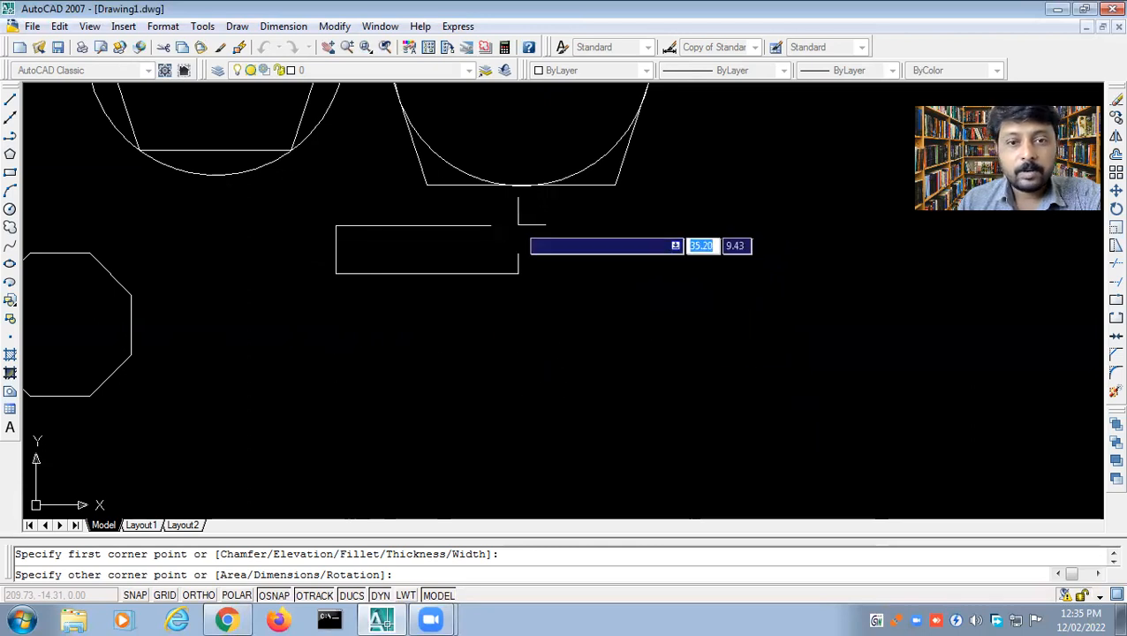
{"action": "left_click", "coordinate": [470, 219]}
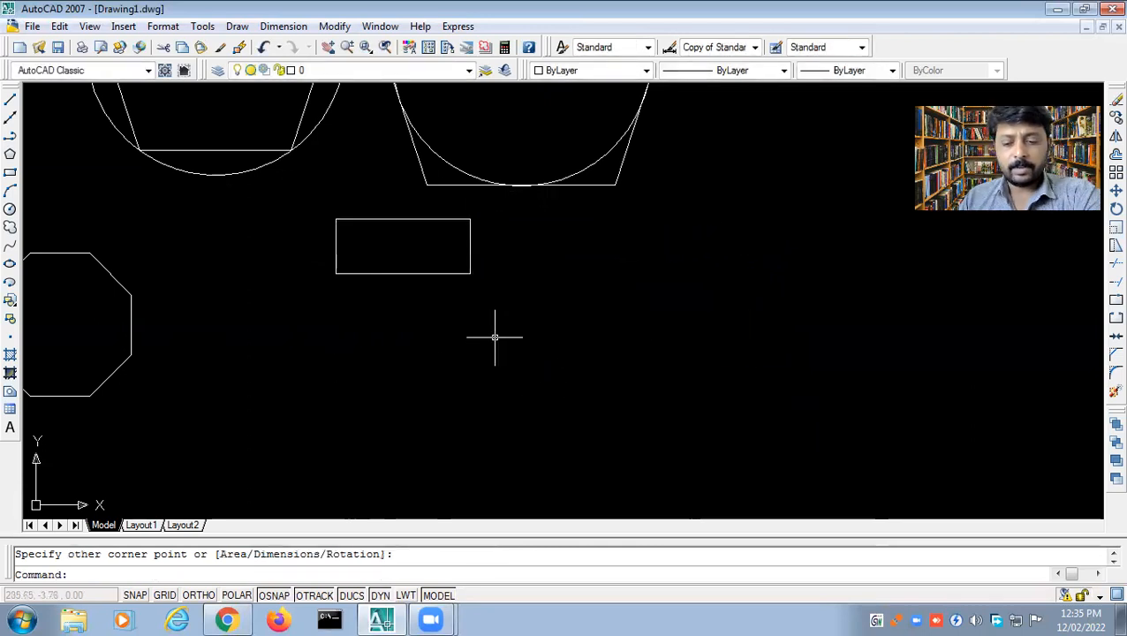
Step: Draw a second, larger rectangle from two opposite corners just below the first one
{"action": "key", "text": "Return"}
{"action": "left_click", "coordinate": [385, 333]}
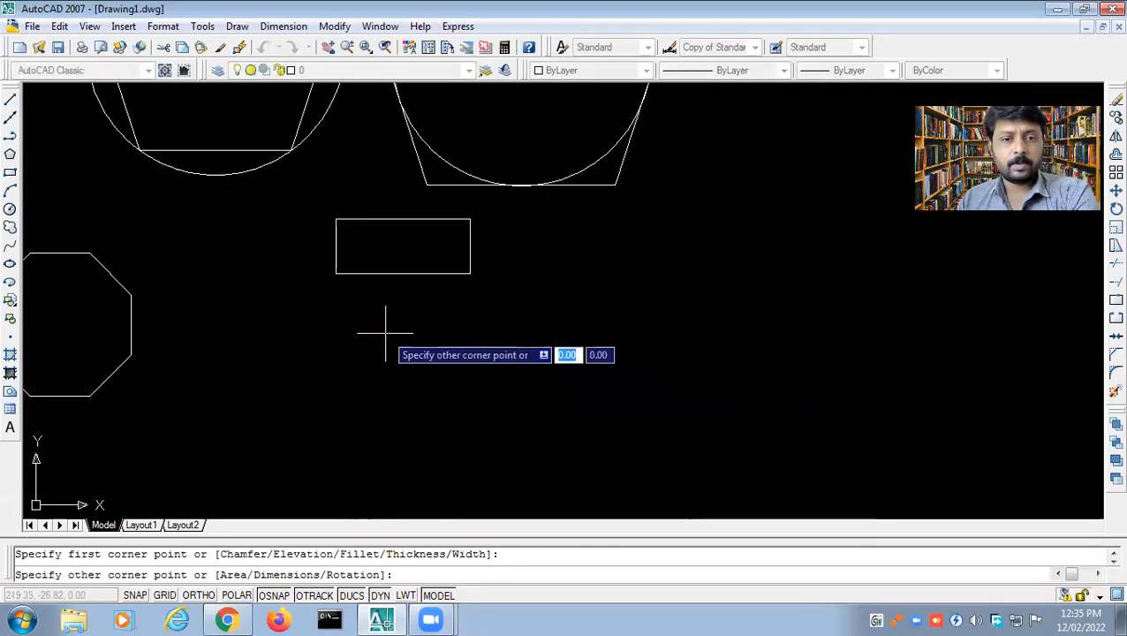
{"action": "left_click", "coordinate": [590, 418]}
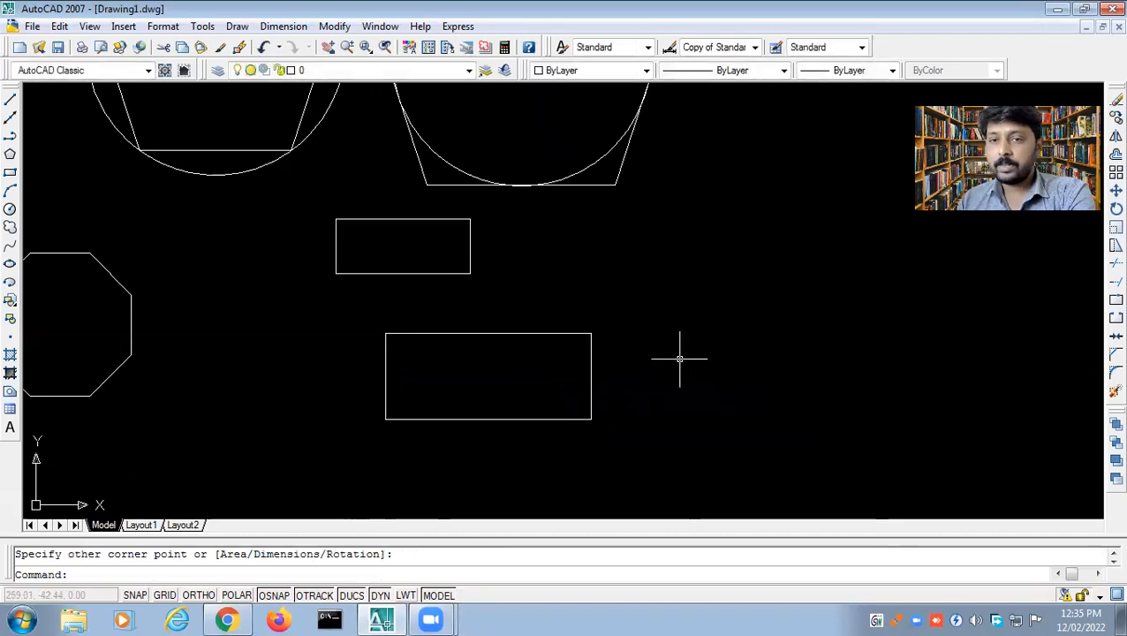
{"action": "left_click", "coordinate": [237, 26]}
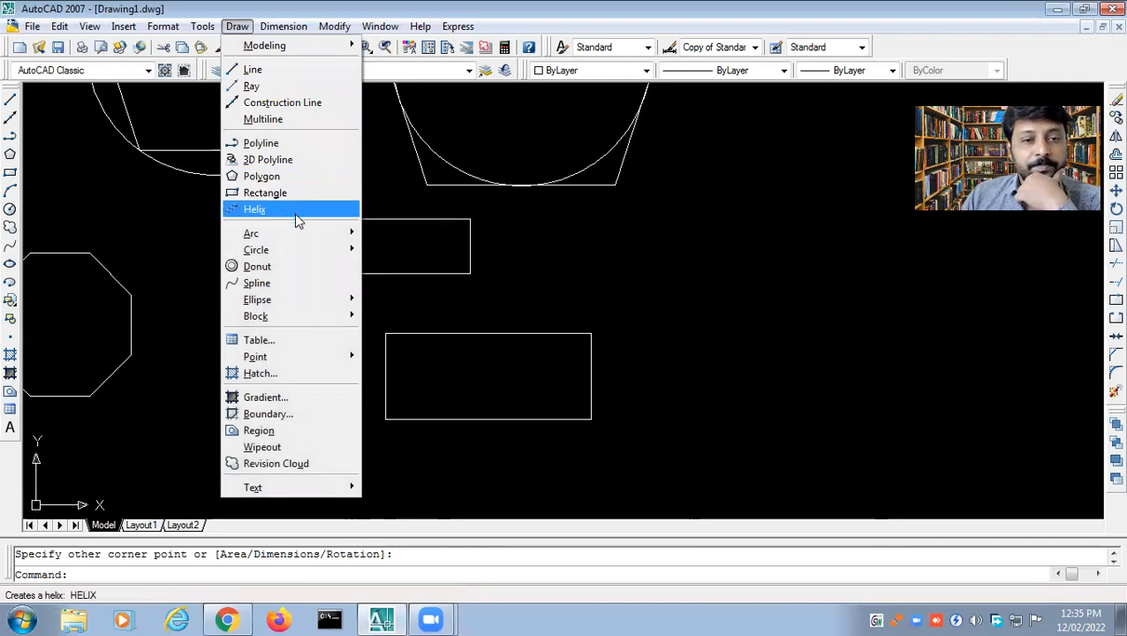
{"action": "mouse_move", "coordinate": [302, 234]}
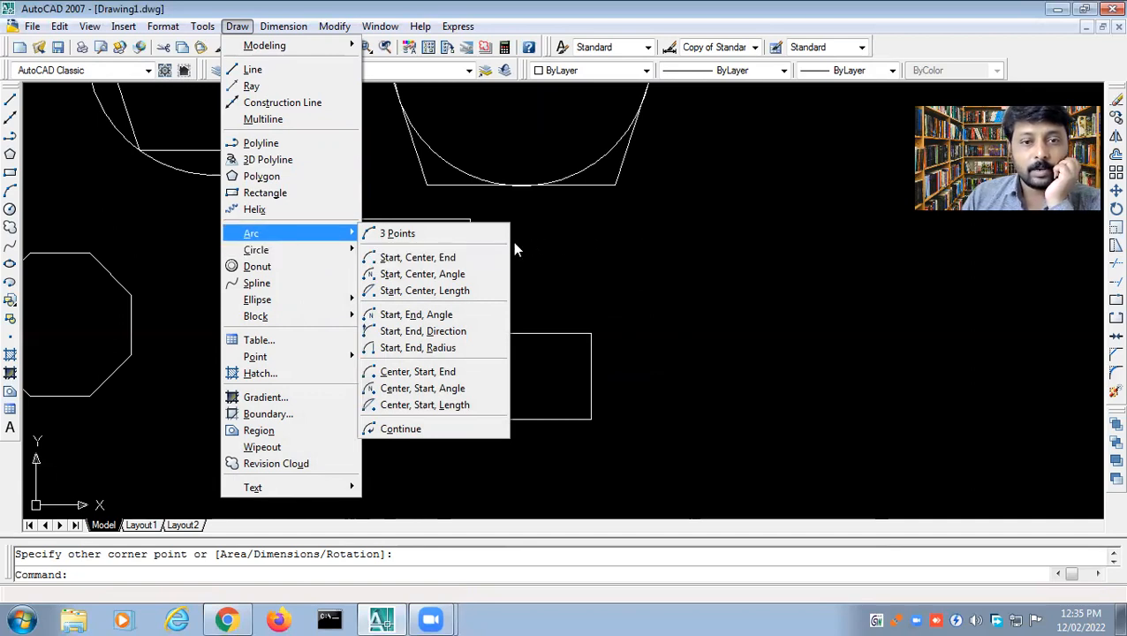
{"action": "left_click", "coordinate": [642, 264]}
{"action": "left_click", "coordinate": [645, 262]}
{"action": "left_click", "coordinate": [601, 268]}
{"action": "middle_click_drag", "start_coordinate": [648, 260], "coordinate": [306, 340]}
{"action": "scroll", "coordinate": [528, 329], "scroll_direction": "up", "scroll_amount": 6}
{"action": "scroll", "coordinate": [528, 329], "scroll_direction": "down", "scroll_amount": 4}
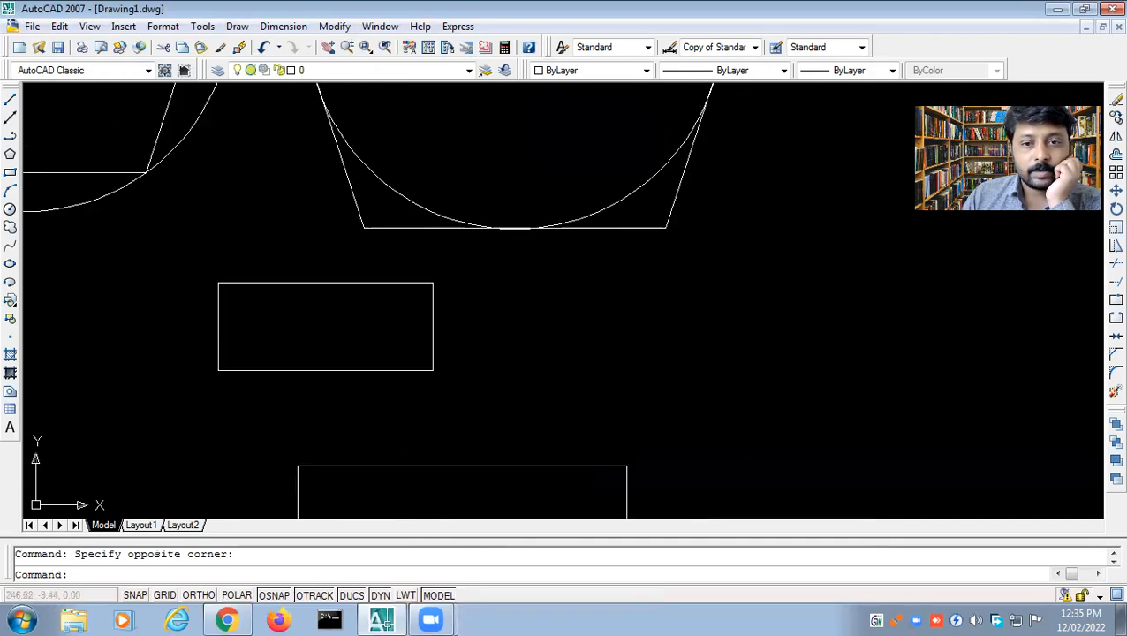
Step: Enlarge the smaller rectangle by zooming to a window drawn around it
{"action": "left_click", "coordinate": [384, 48]}
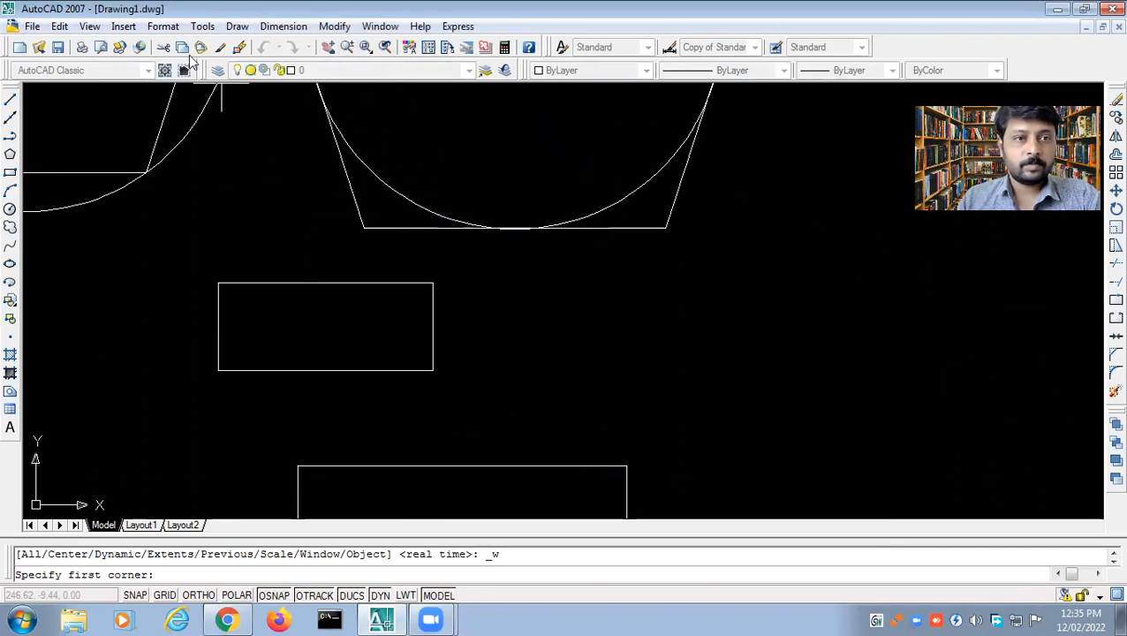
{"action": "left_click", "coordinate": [91, 26]}
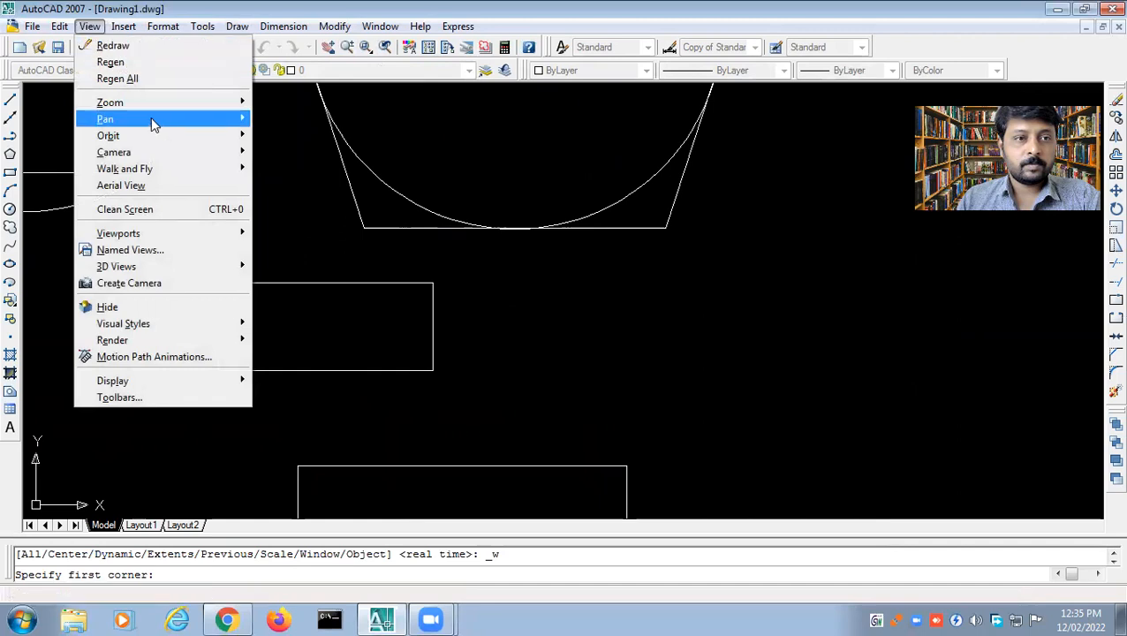
{"action": "mouse_move", "coordinate": [161, 106]}
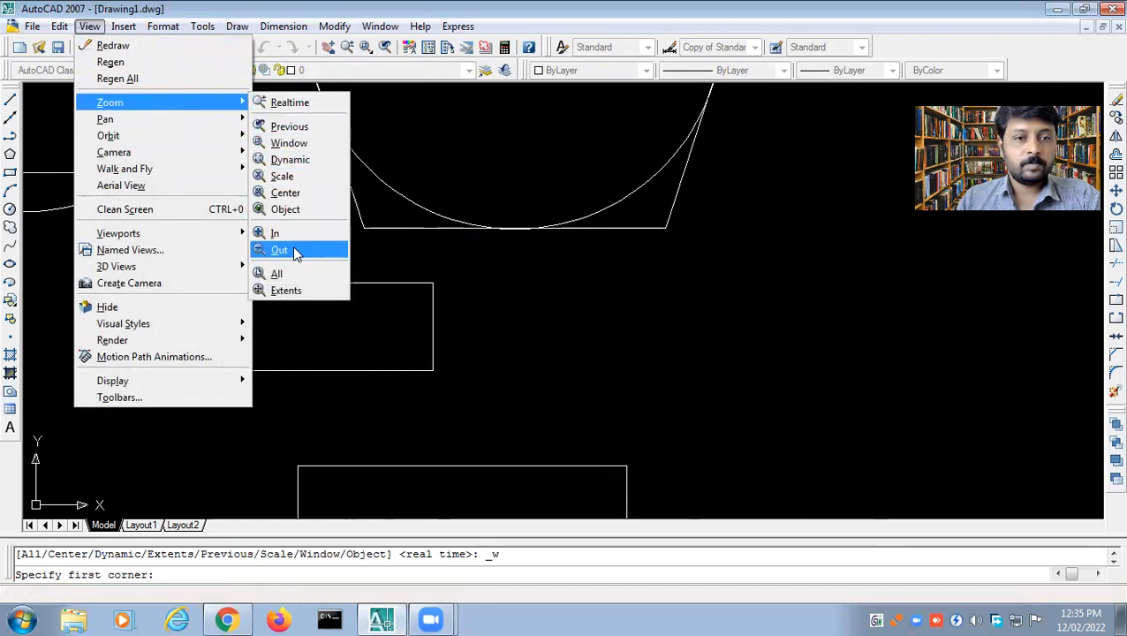
{"action": "left_click", "coordinate": [284, 290]}
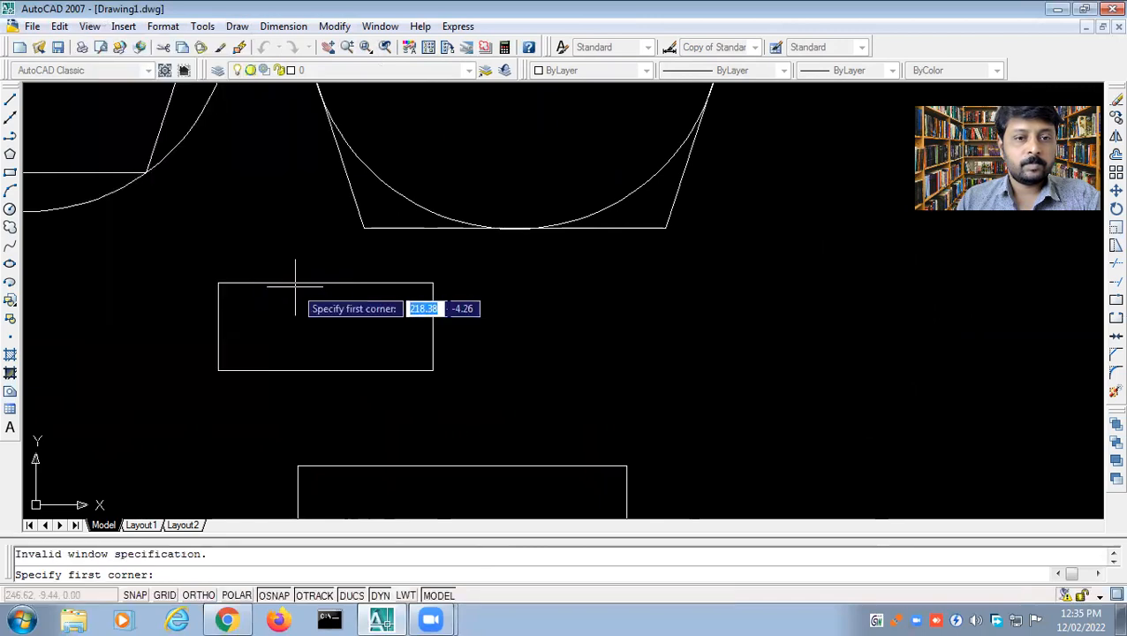
{"action": "left_click", "coordinate": [90, 27]}
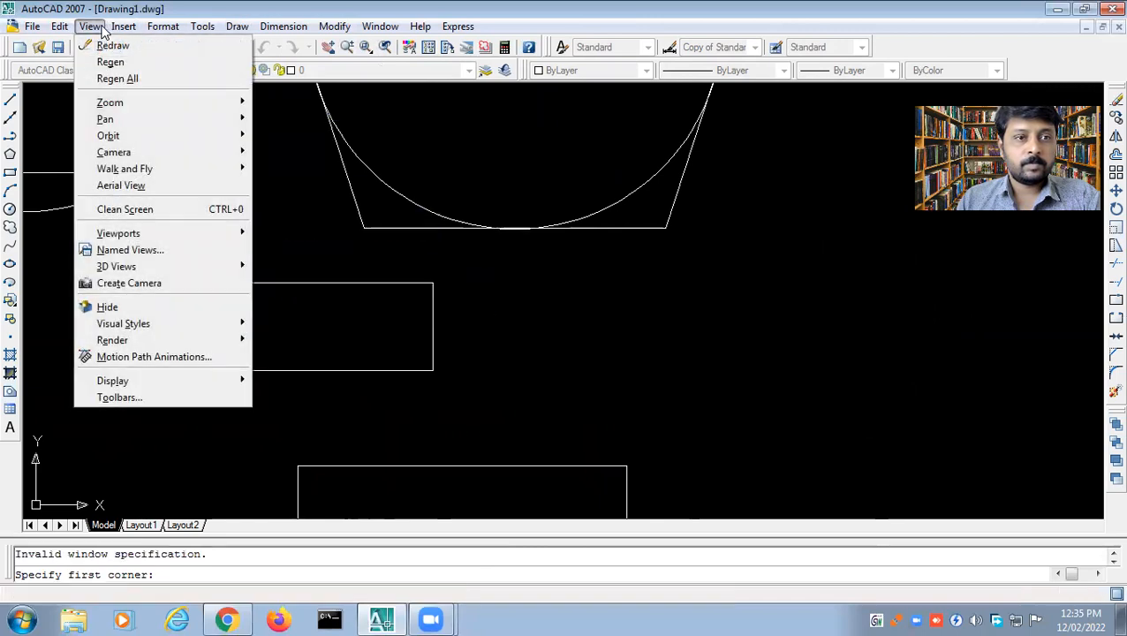
{"action": "mouse_move", "coordinate": [195, 110]}
{"action": "left_click", "coordinate": [290, 102]}
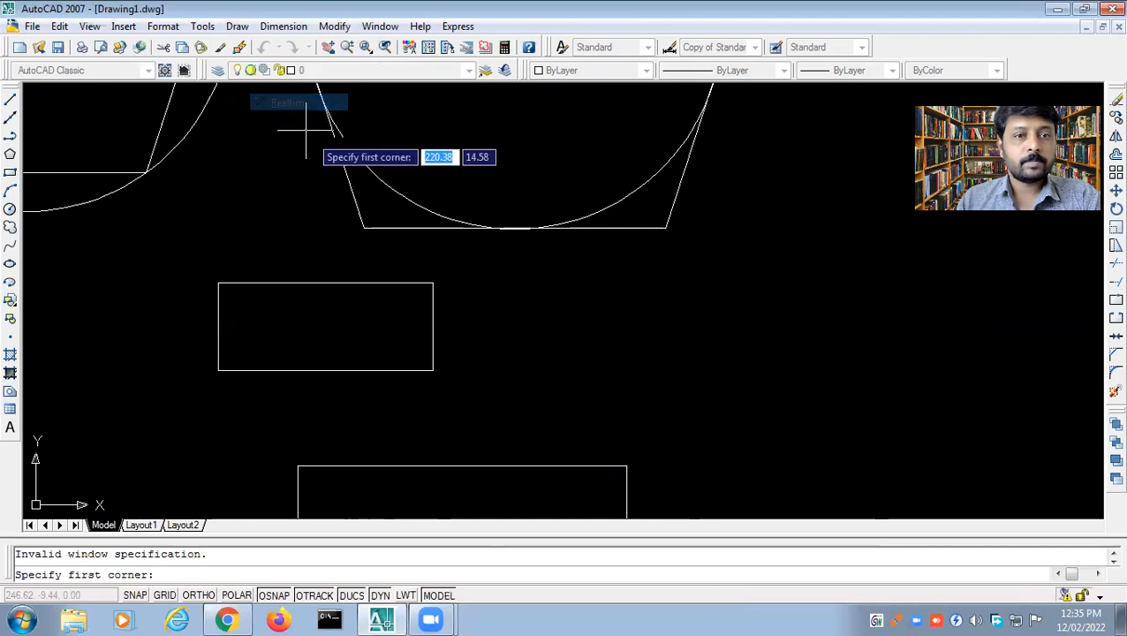
{"action": "scroll", "coordinate": [332, 234], "scroll_direction": "up", "scroll_amount": 3}
{"action": "scroll", "coordinate": [333, 234], "scroll_direction": "down", "scroll_amount": 2}
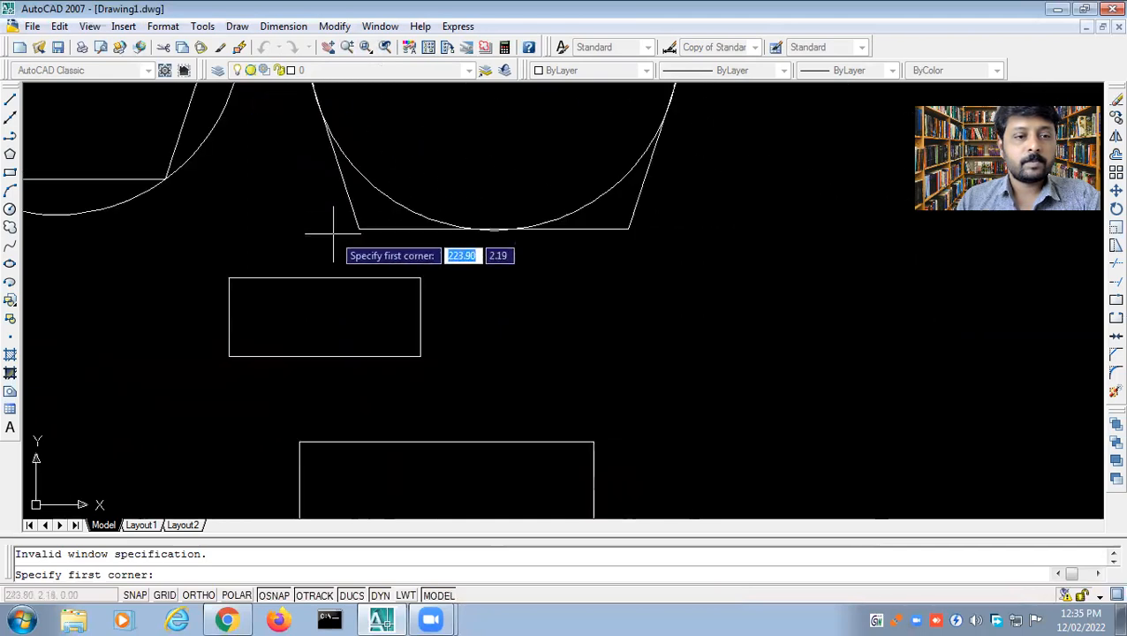
{"action": "left_click", "coordinate": [91, 27]}
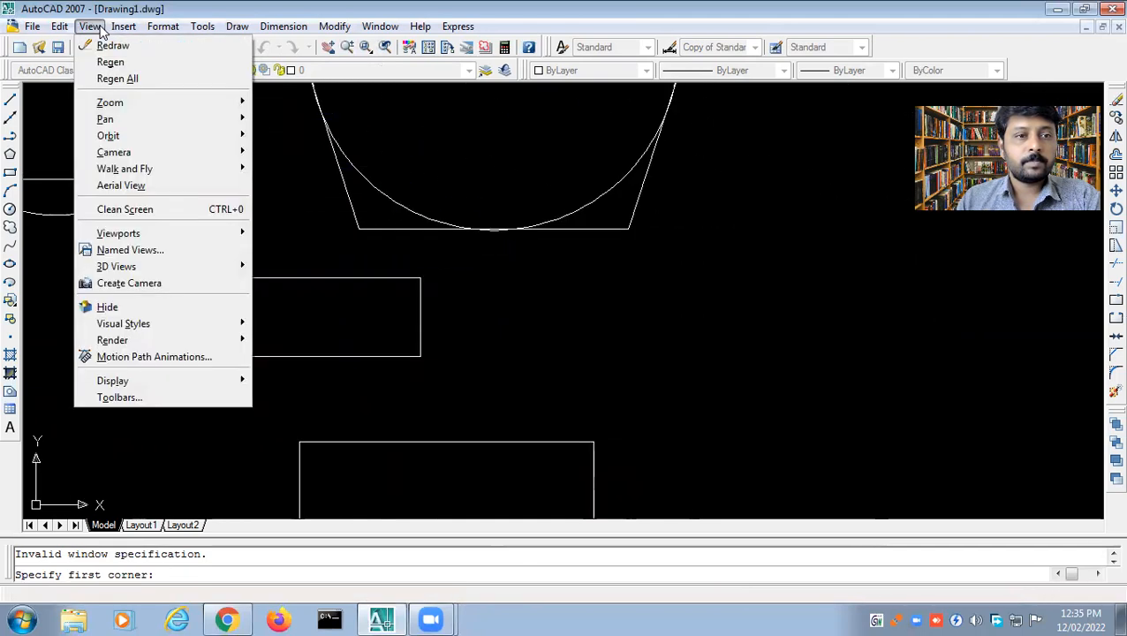
{"action": "mouse_move", "coordinate": [142, 104]}
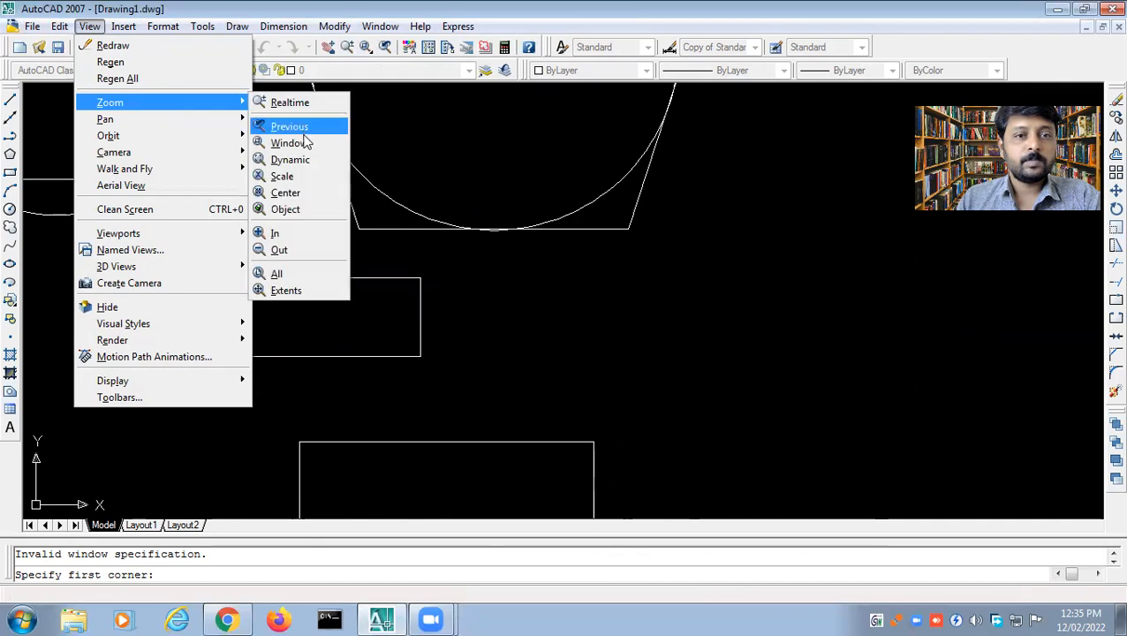
{"action": "left_click", "coordinate": [295, 193]}
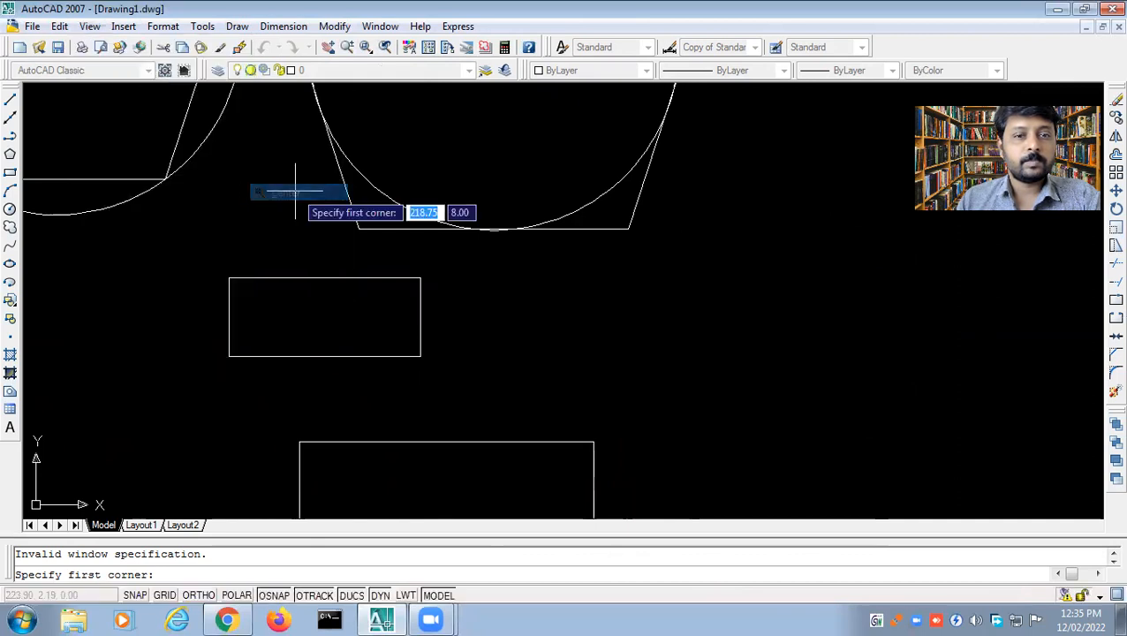
{"action": "left_click", "coordinate": [295, 192]}
{"action": "left_click", "coordinate": [452, 362]}
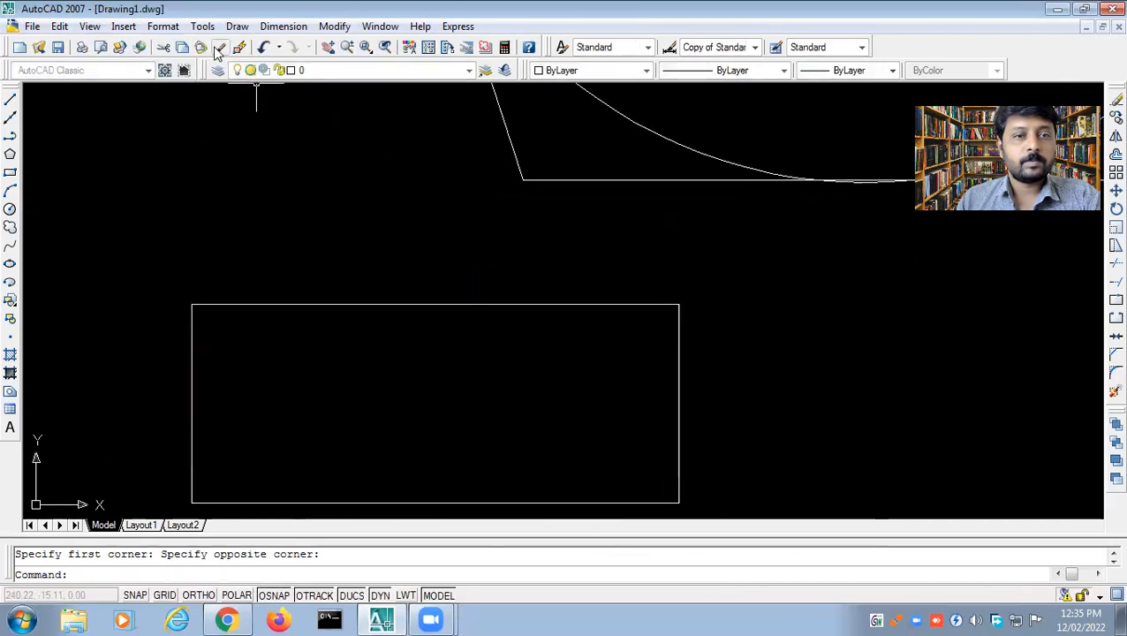
Step: Zoom in on the smaller rectangle by a factor of 2x and zoom back out by .5x
{"action": "left_click", "coordinate": [89, 26]}
{"action": "mouse_move", "coordinate": [169, 112]}
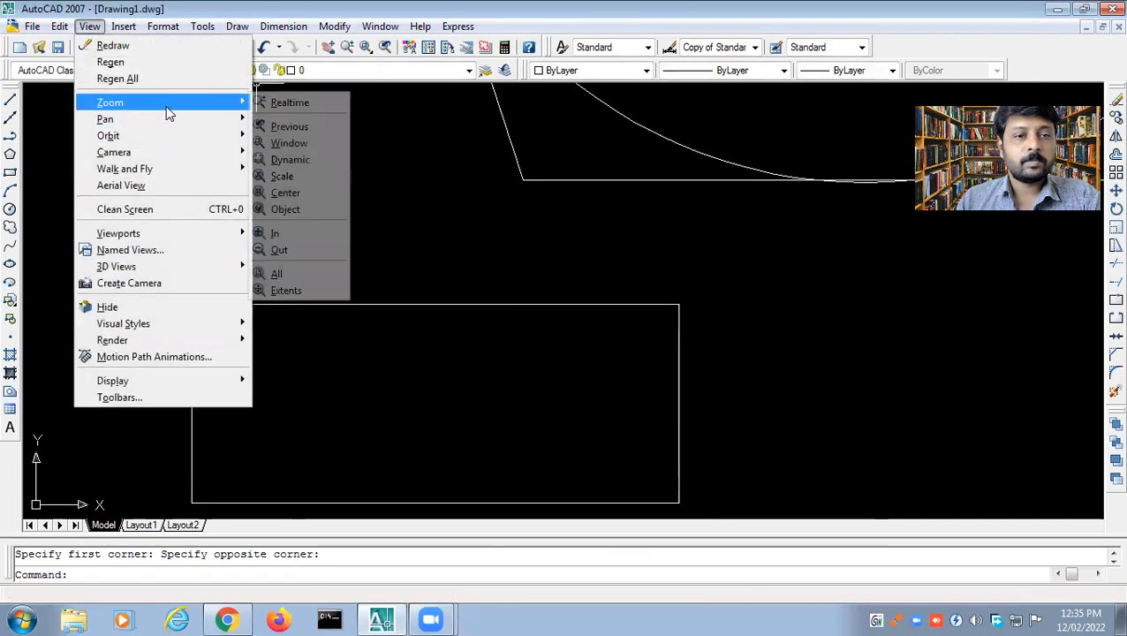
{"action": "left_click", "coordinate": [281, 233]}
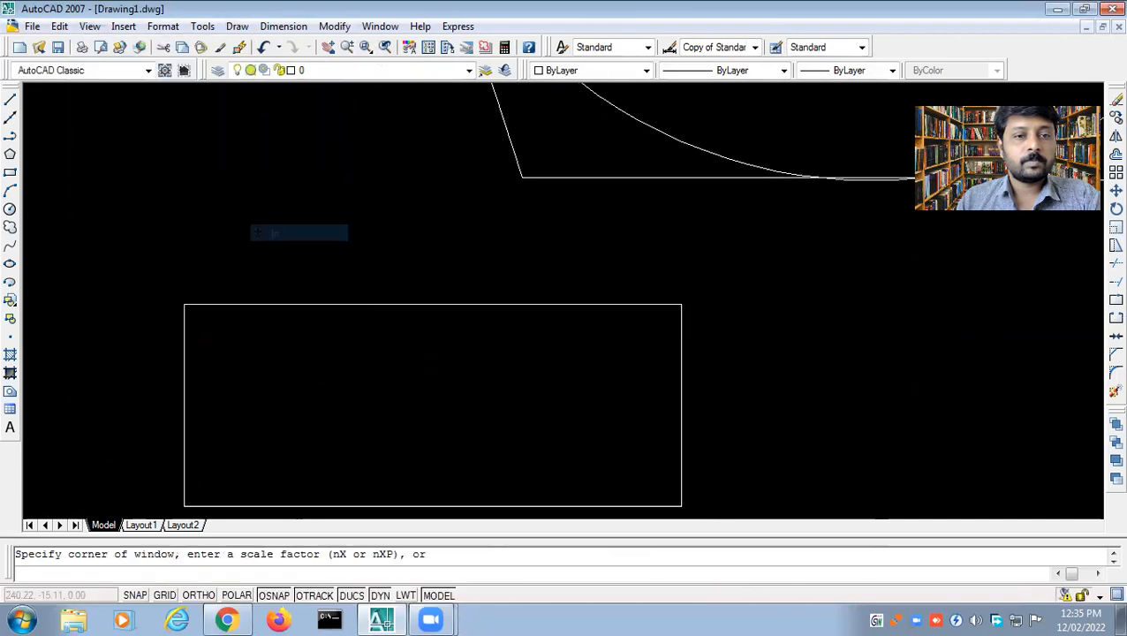
{"action": "left_click", "coordinate": [89, 26]}
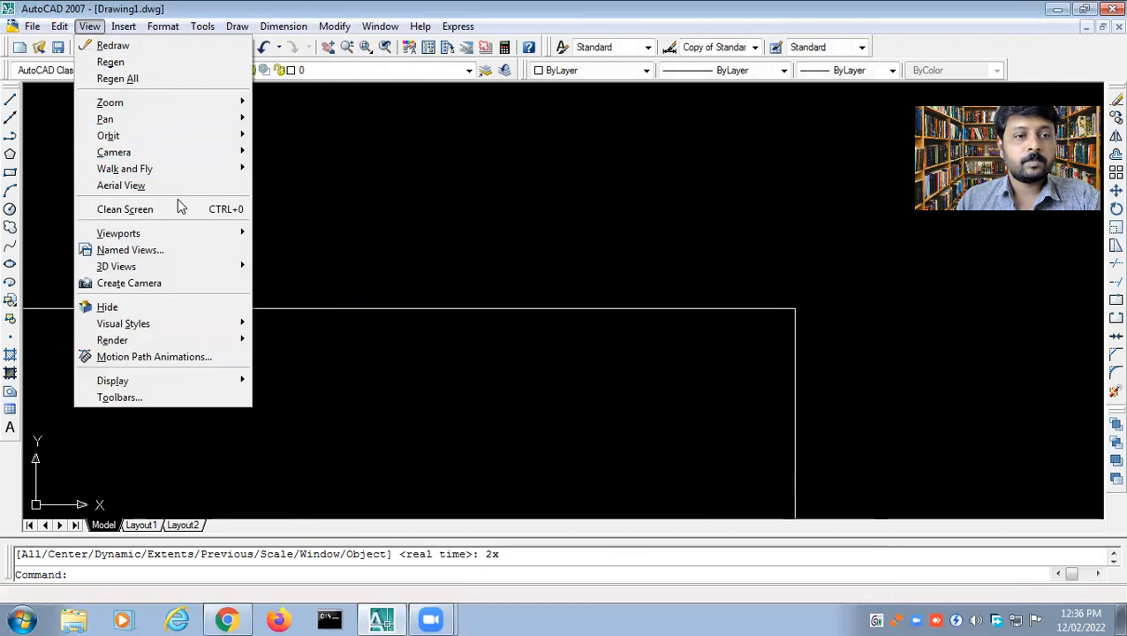
{"action": "mouse_move", "coordinate": [177, 102]}
{"action": "left_click", "coordinate": [298, 247]}
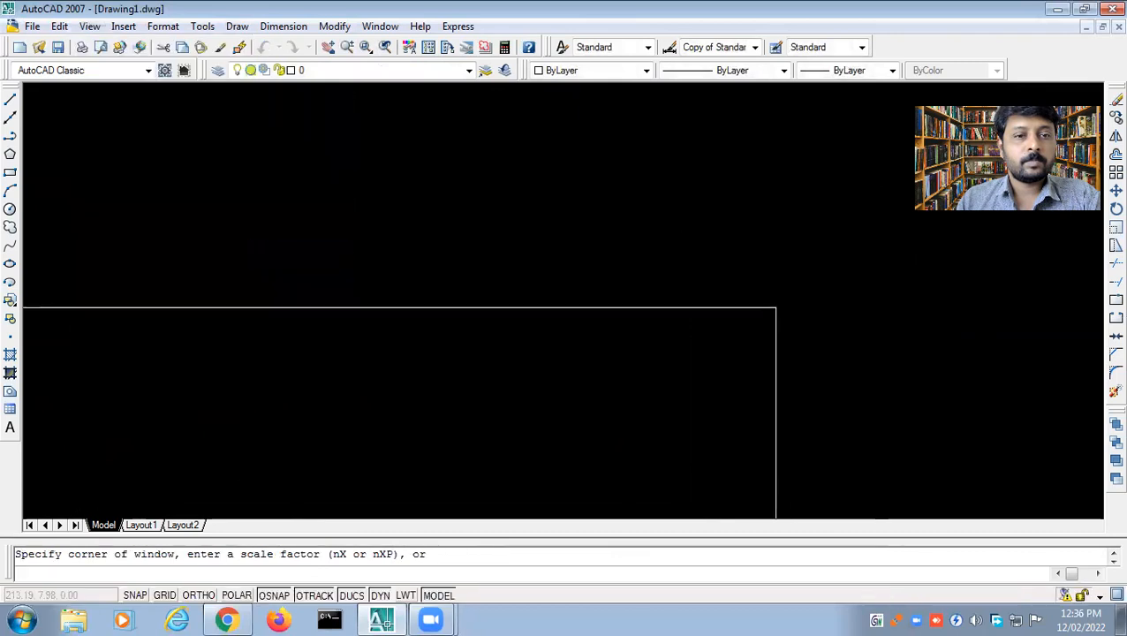
Step: Zoom out three times in fixed increments, from the smaller rectangle until all the shapes in the drawing fit in view
{"action": "left_click", "coordinate": [93, 27]}
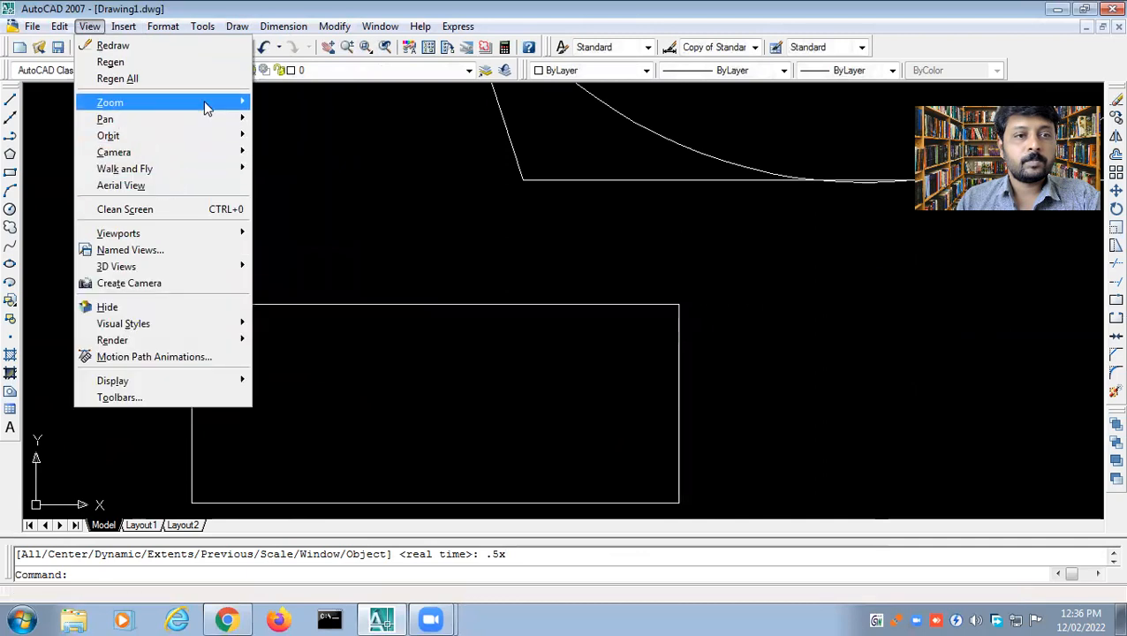
{"action": "mouse_move", "coordinate": [246, 110]}
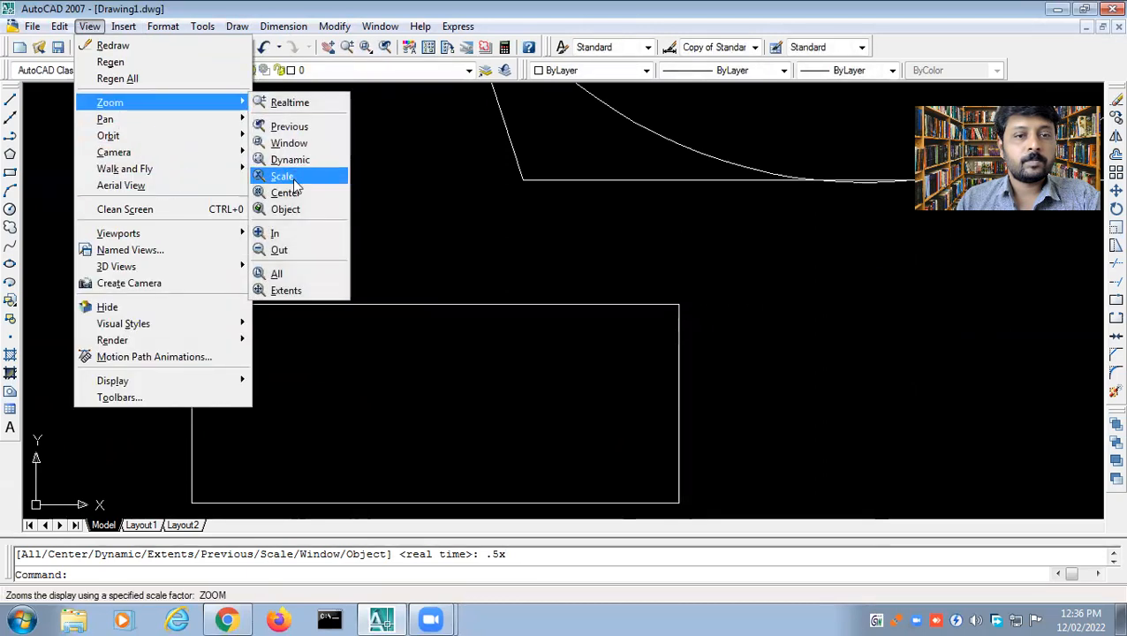
{"action": "left_click", "coordinate": [281, 251]}
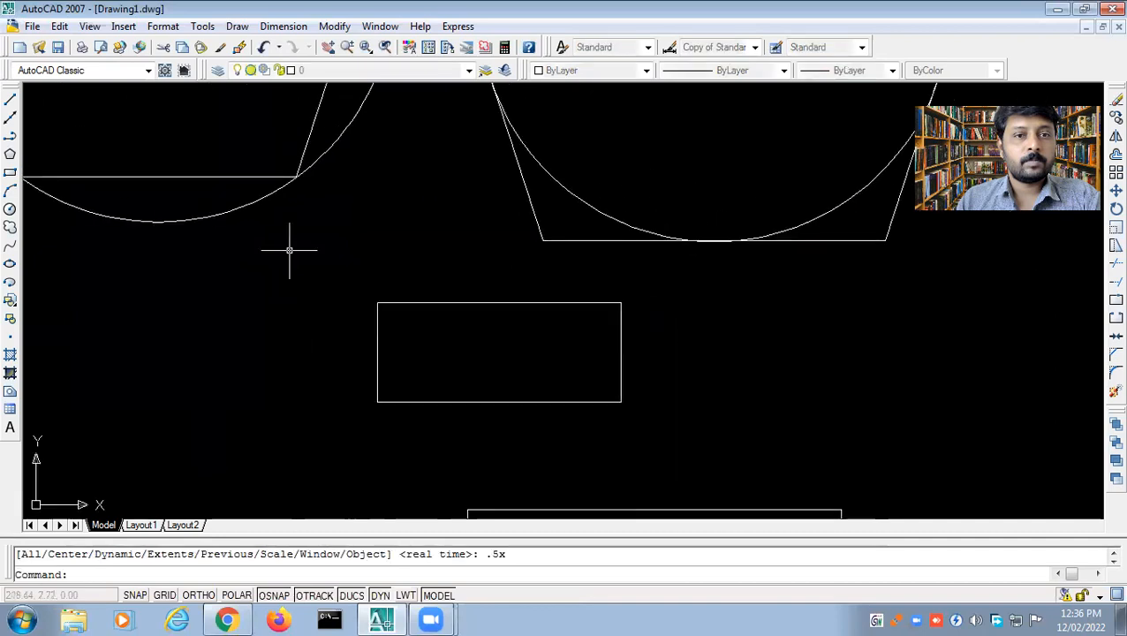
{"action": "left_click", "coordinate": [90, 29]}
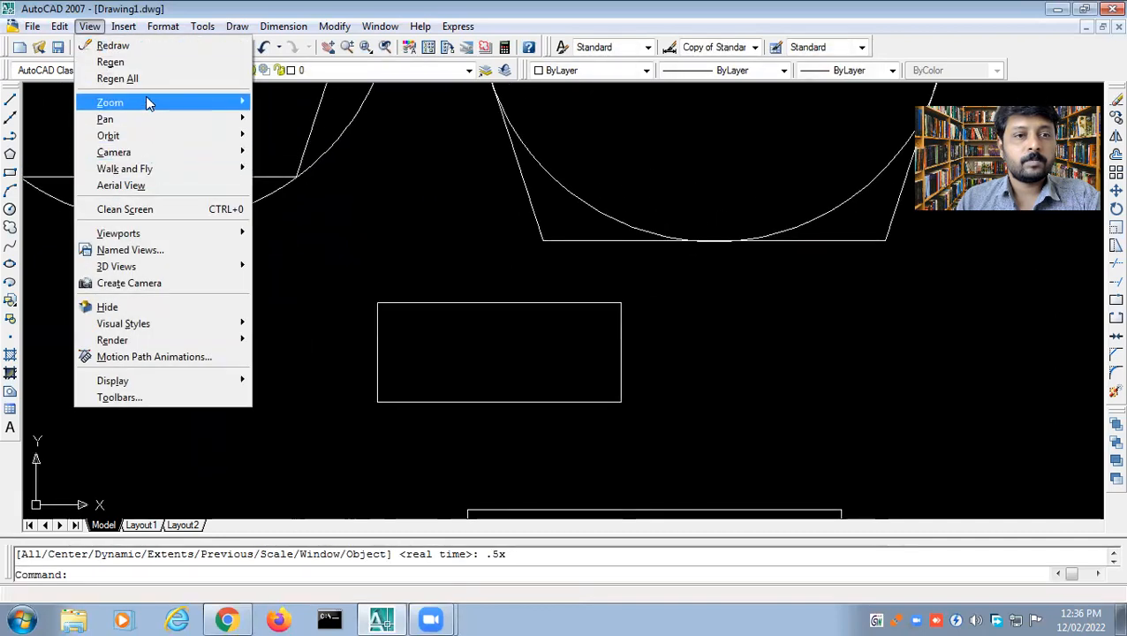
{"action": "mouse_move", "coordinate": [144, 98]}
{"action": "left_click", "coordinate": [283, 252]}
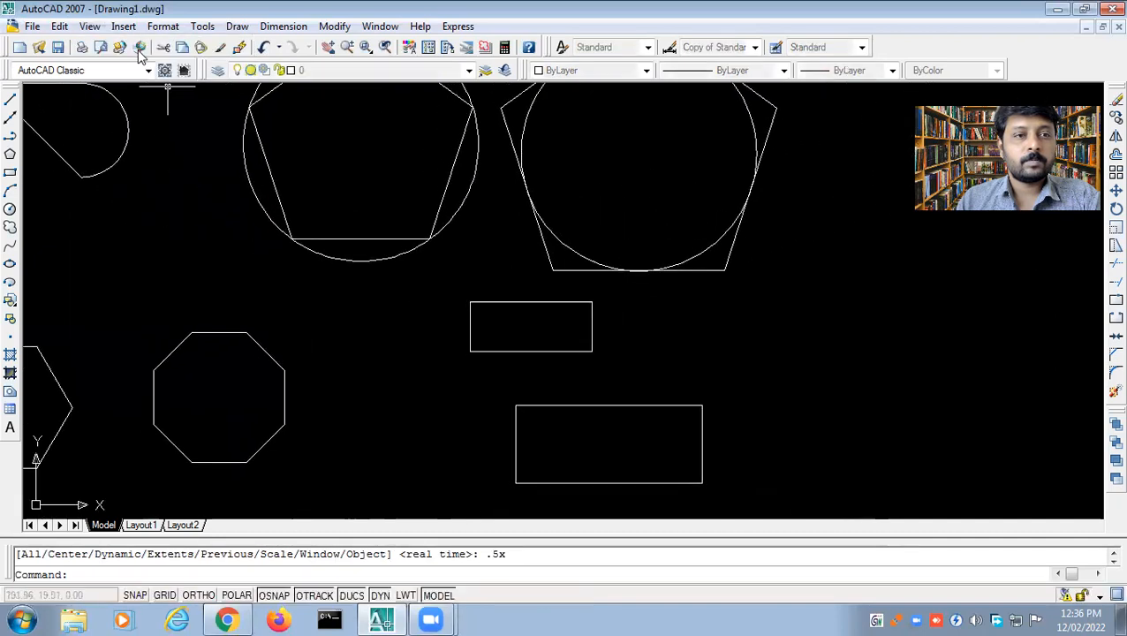
{"action": "left_click", "coordinate": [89, 27]}
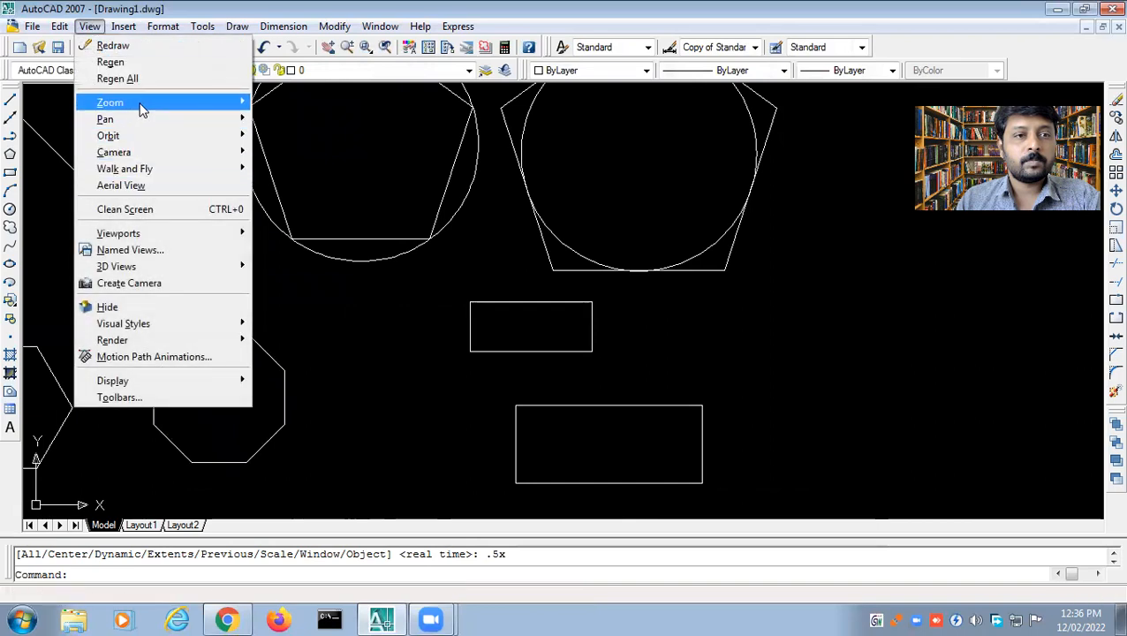
{"action": "mouse_move", "coordinate": [141, 102]}
{"action": "left_click", "coordinate": [286, 251]}
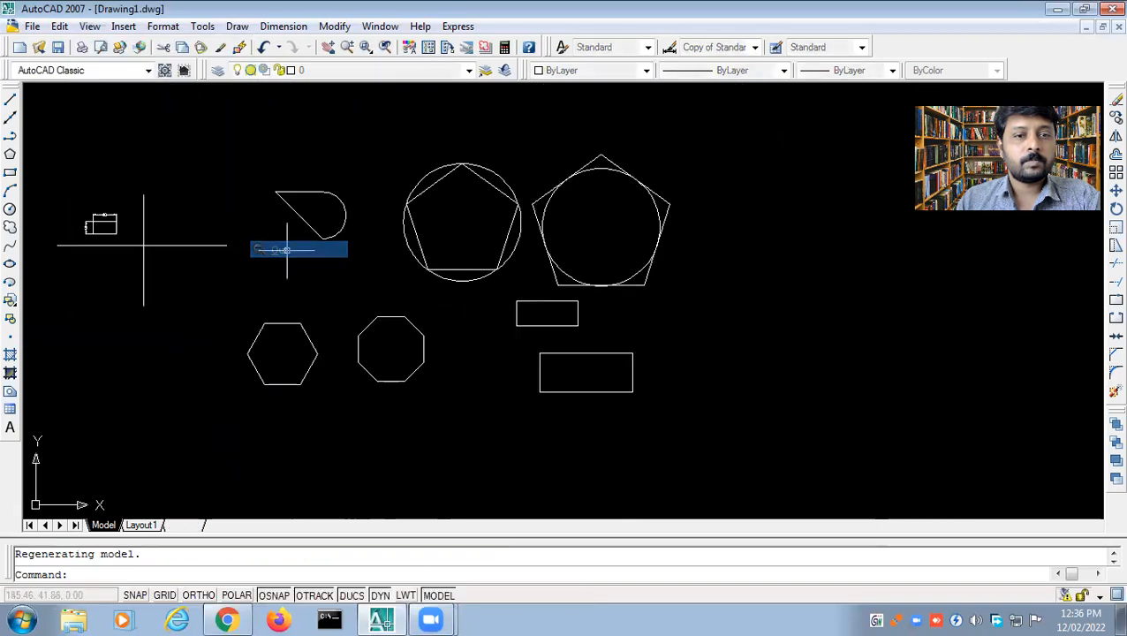
Step: Draw a large three-point arc in the empty area beside the pentagon that encloses its circle, and erase it
{"action": "middle_click_drag", "start_coordinate": [700, 332], "coordinate": [369, 349]}
{"action": "left_click", "coordinate": [237, 26]}
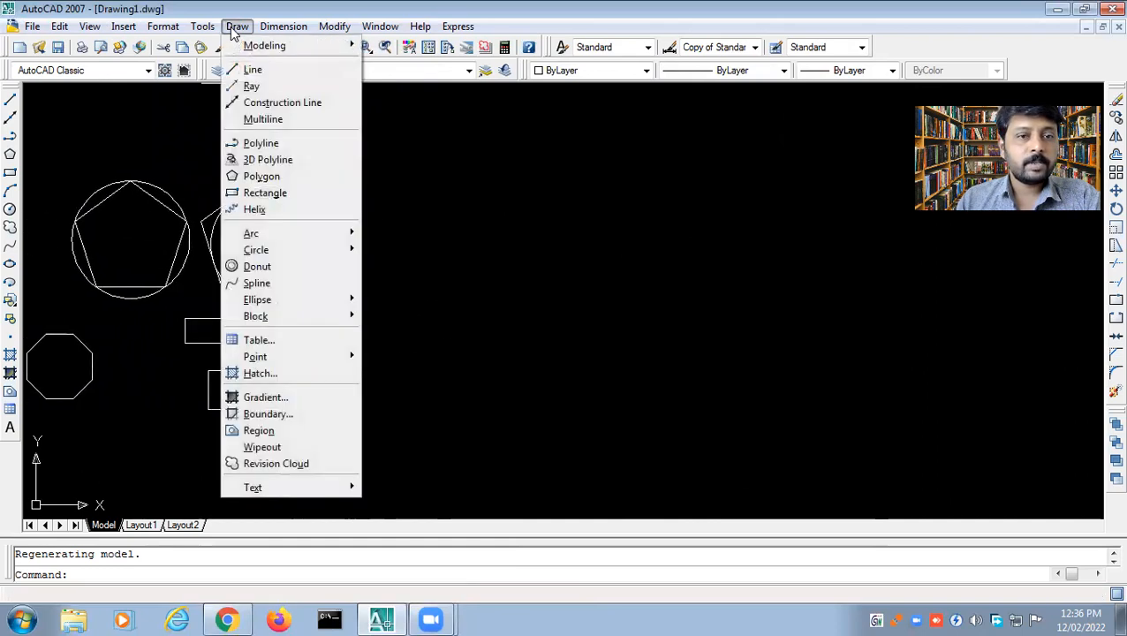
{"action": "mouse_move", "coordinate": [308, 235]}
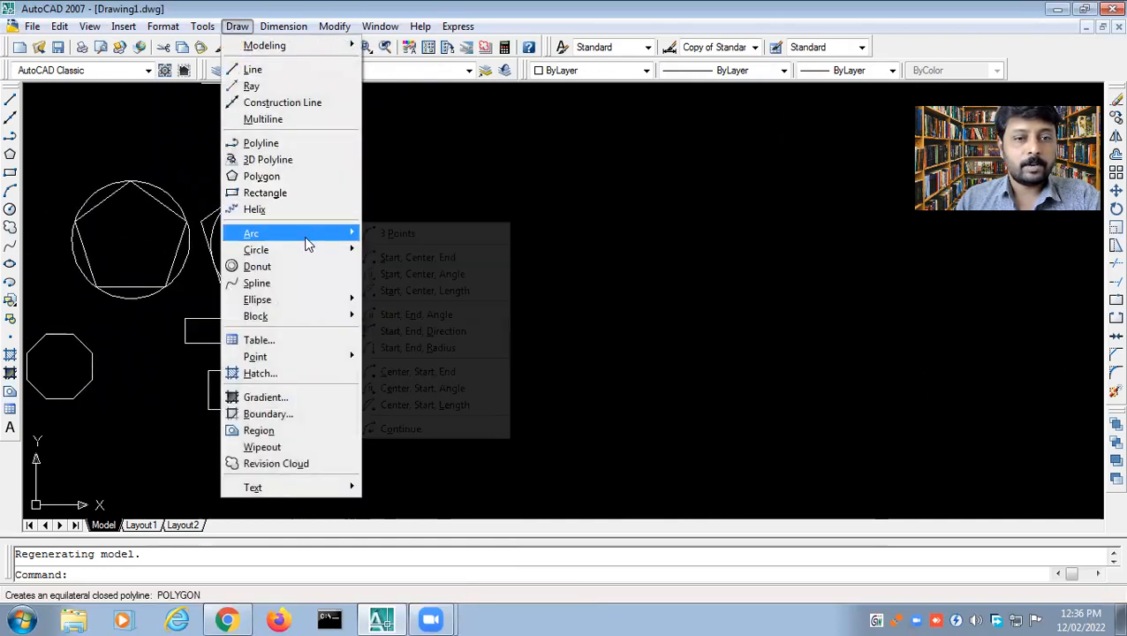
{"action": "left_click", "coordinate": [396, 235]}
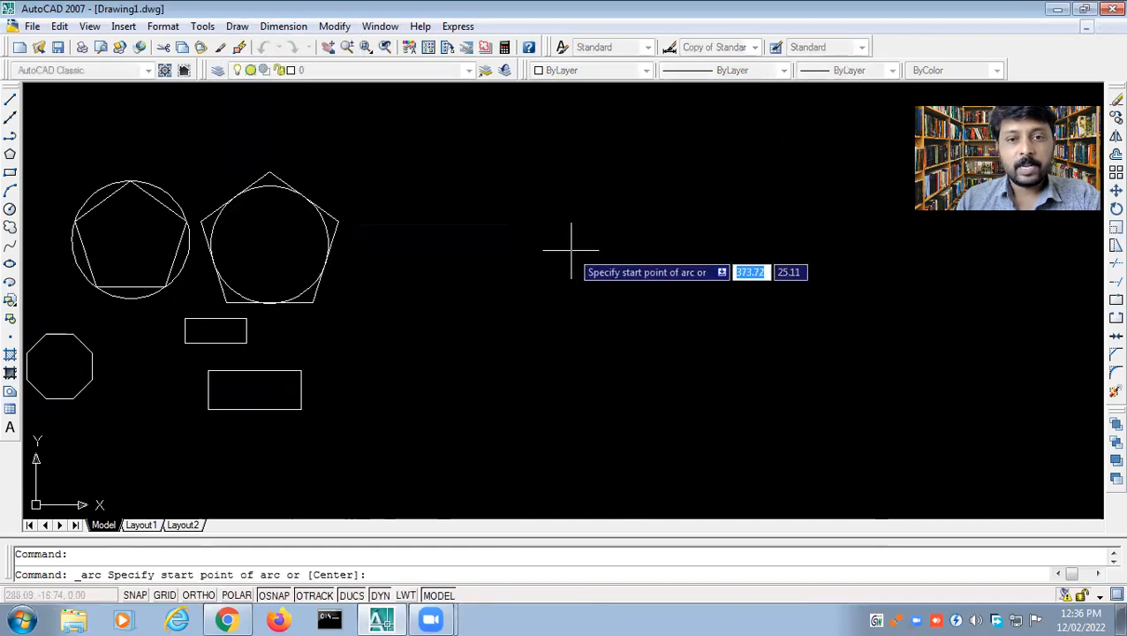
{"action": "left_click", "coordinate": [466, 260]}
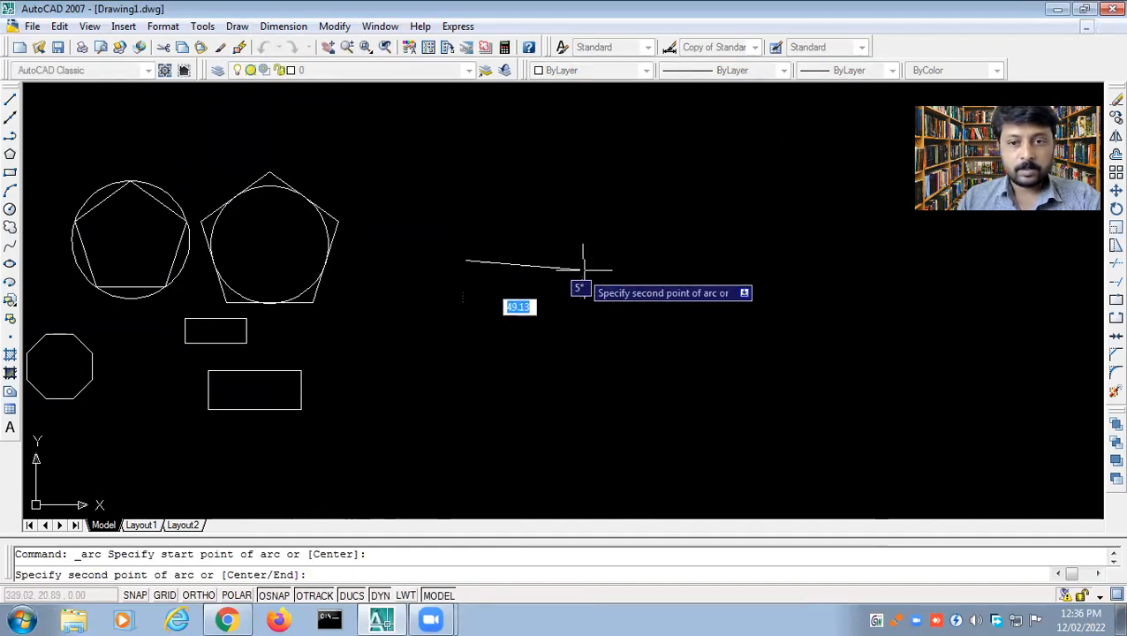
{"action": "left_click", "coordinate": [583, 169]}
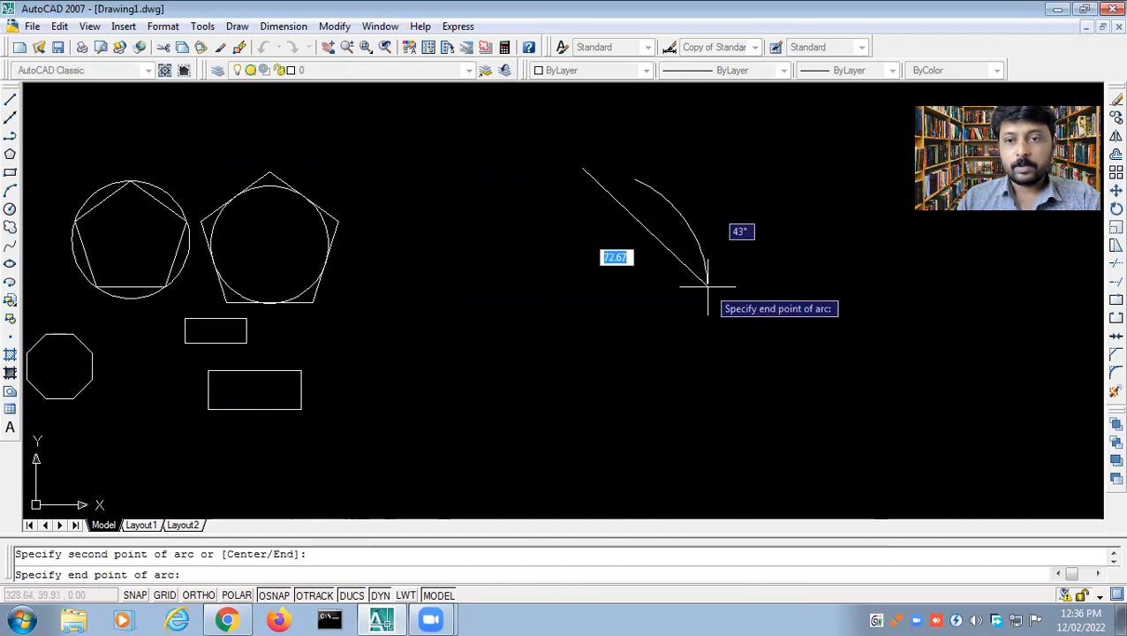
{"action": "left_click", "coordinate": [704, 316]}
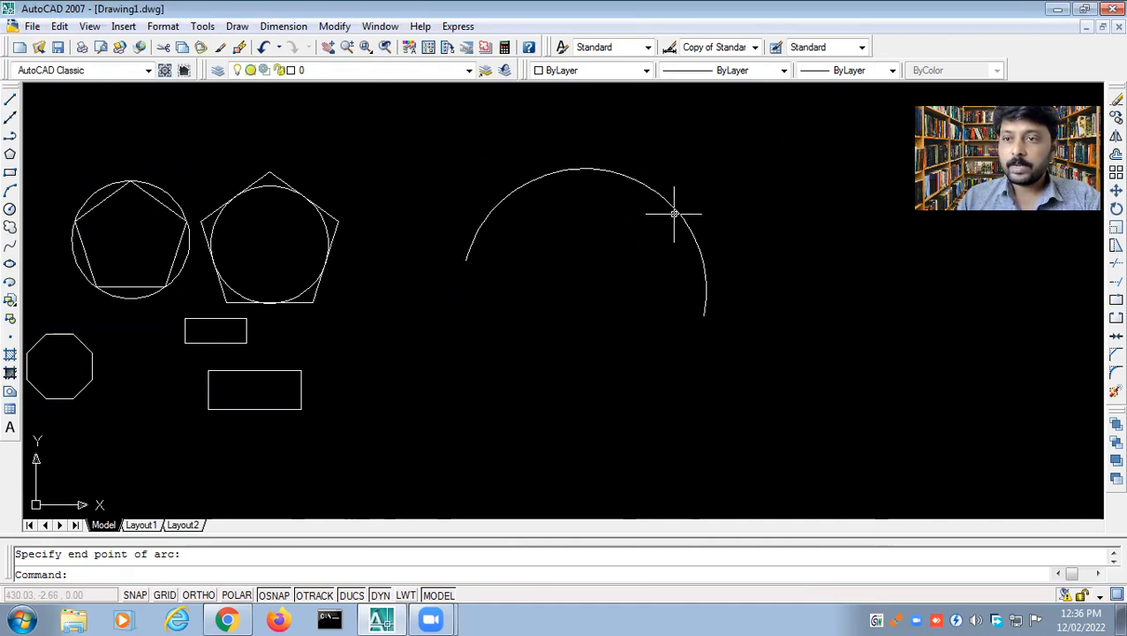
{"action": "left_click", "coordinate": [465, 246]}
{"action": "key", "text": "Delete"}
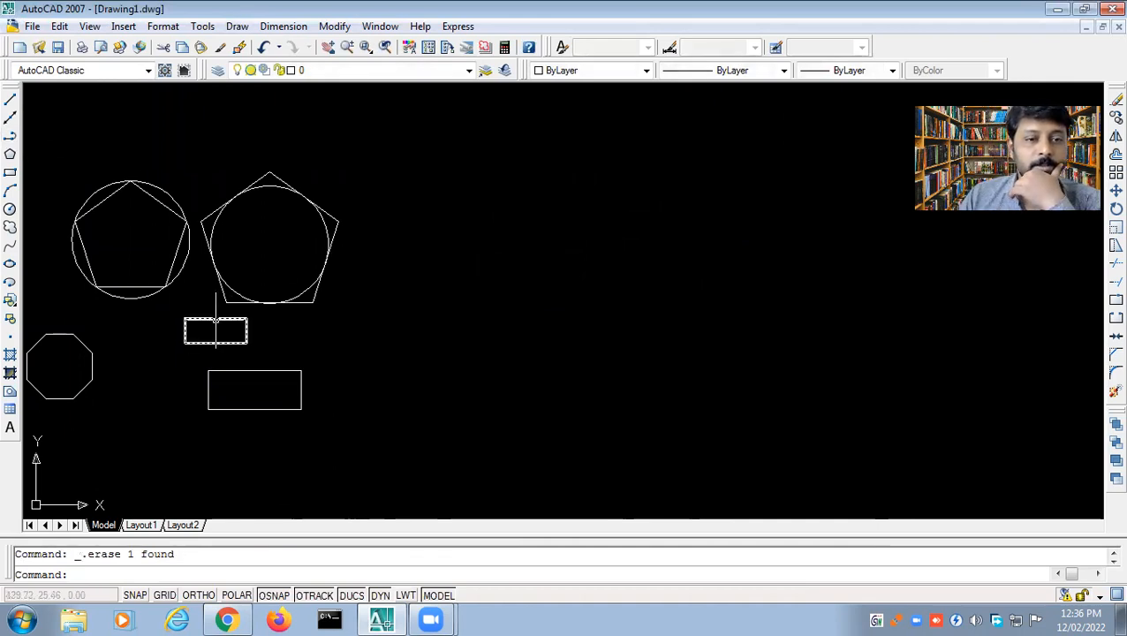
Step: Move the smaller rectangle by its lower-right corner to the empty area beside the pentagon that encloses its circle
{"action": "left_click", "coordinate": [215, 319]}
{"action": "left_click", "coordinate": [1114, 191]}
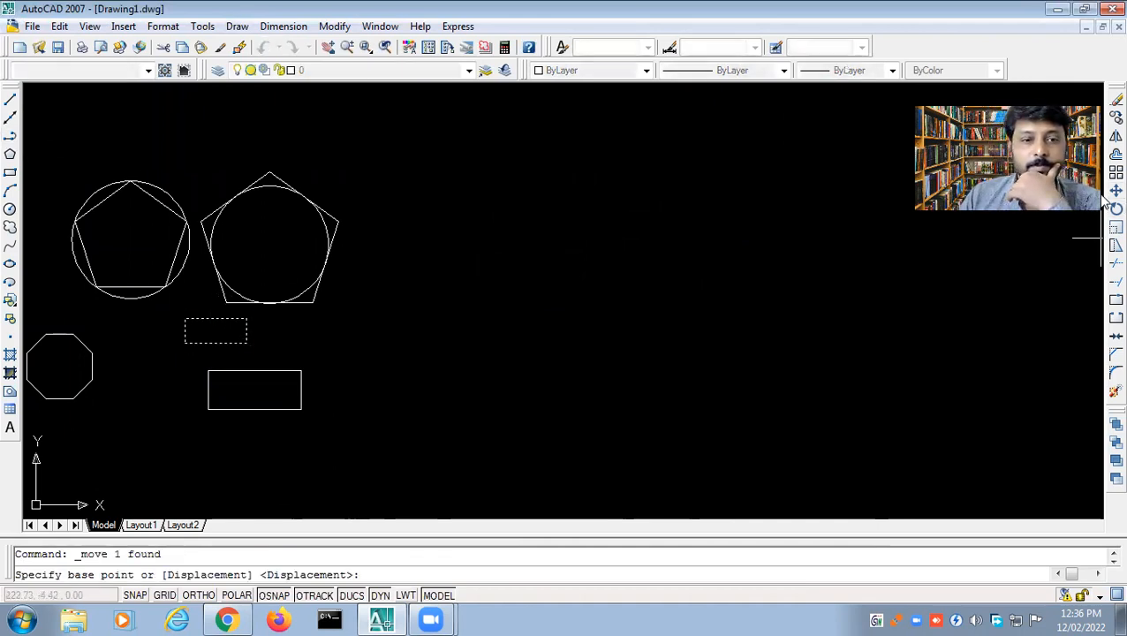
{"action": "left_click", "coordinate": [246, 341]}
{"action": "left_click", "coordinate": [486, 252]}
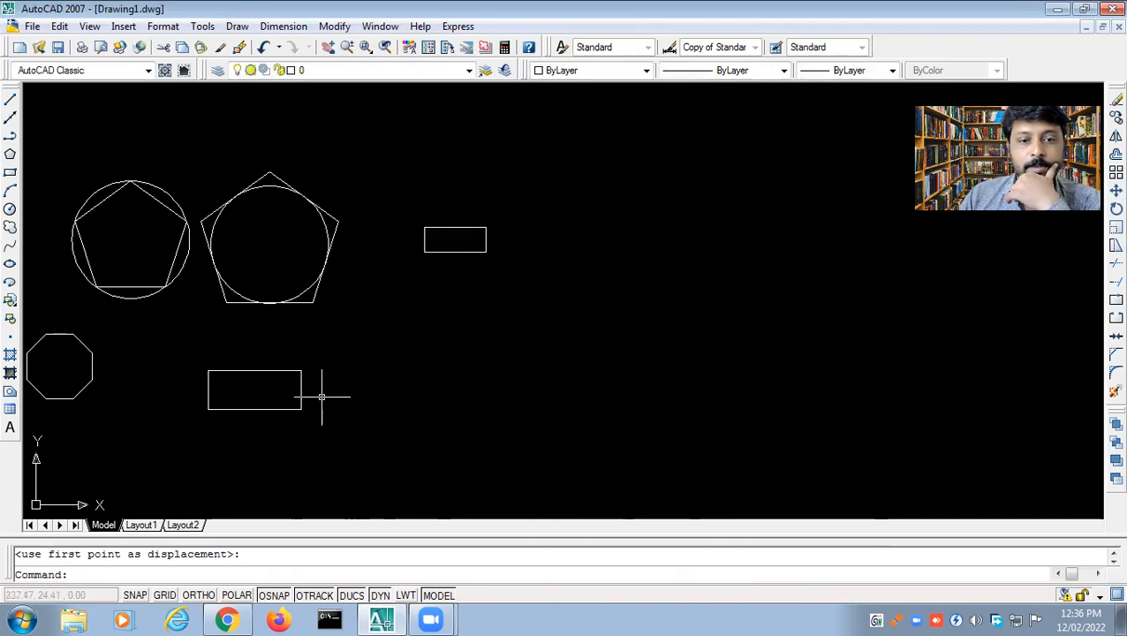
Step: Copy the moved rectangle twice from its lower-right corner, once level with it farther along and once above the gap between them
{"action": "left_click", "coordinate": [484, 253]}
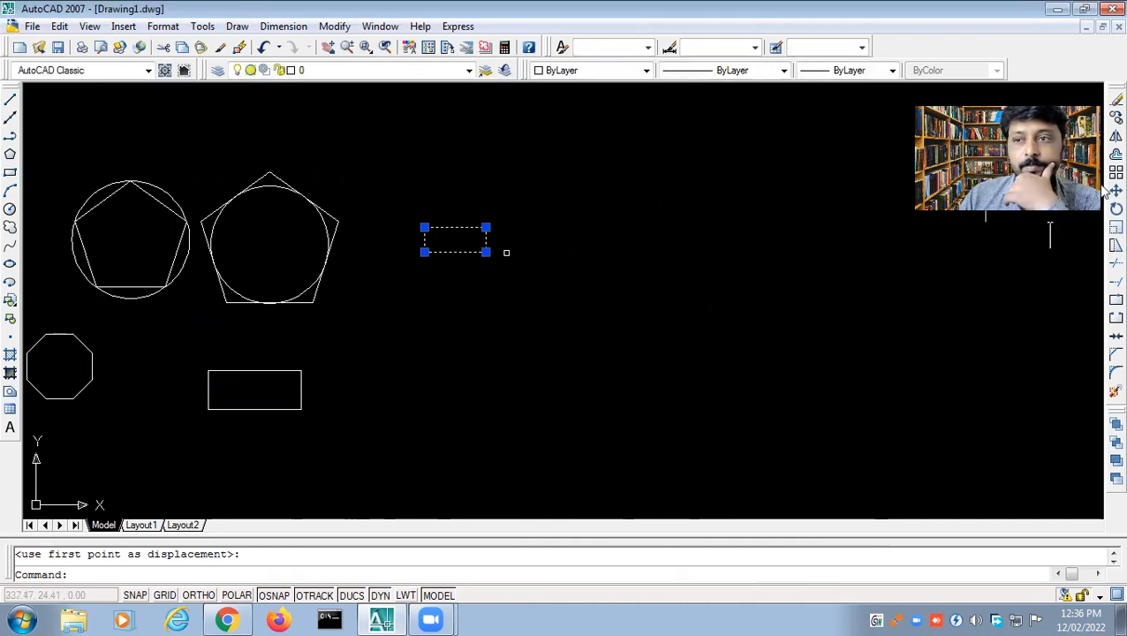
{"action": "left_click", "coordinate": [1113, 119]}
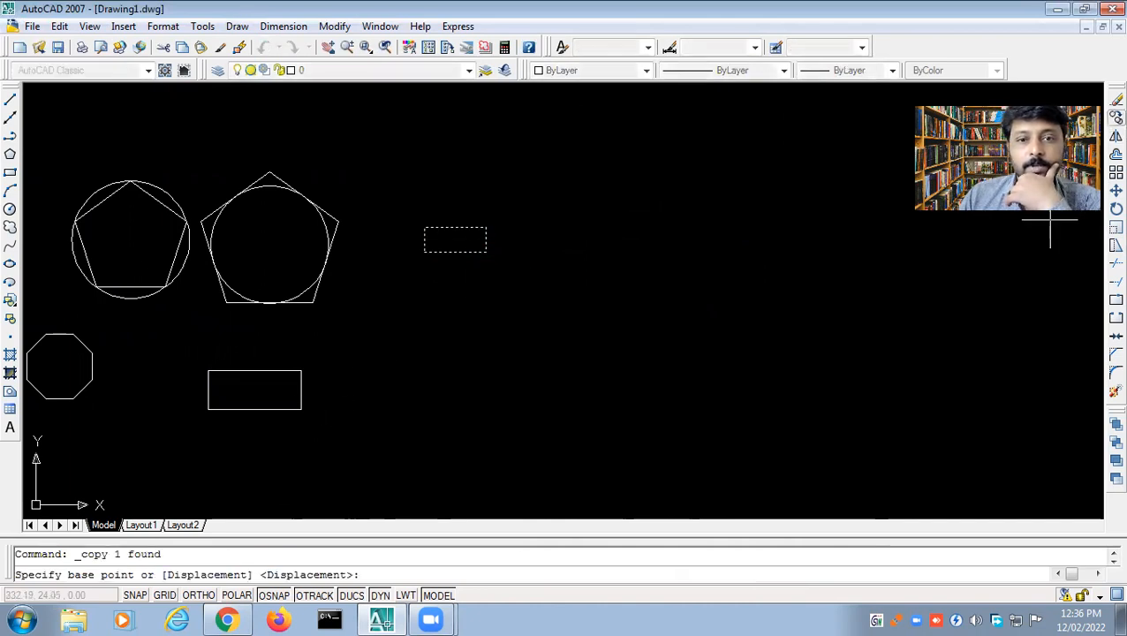
{"action": "left_click", "coordinate": [486, 252]}
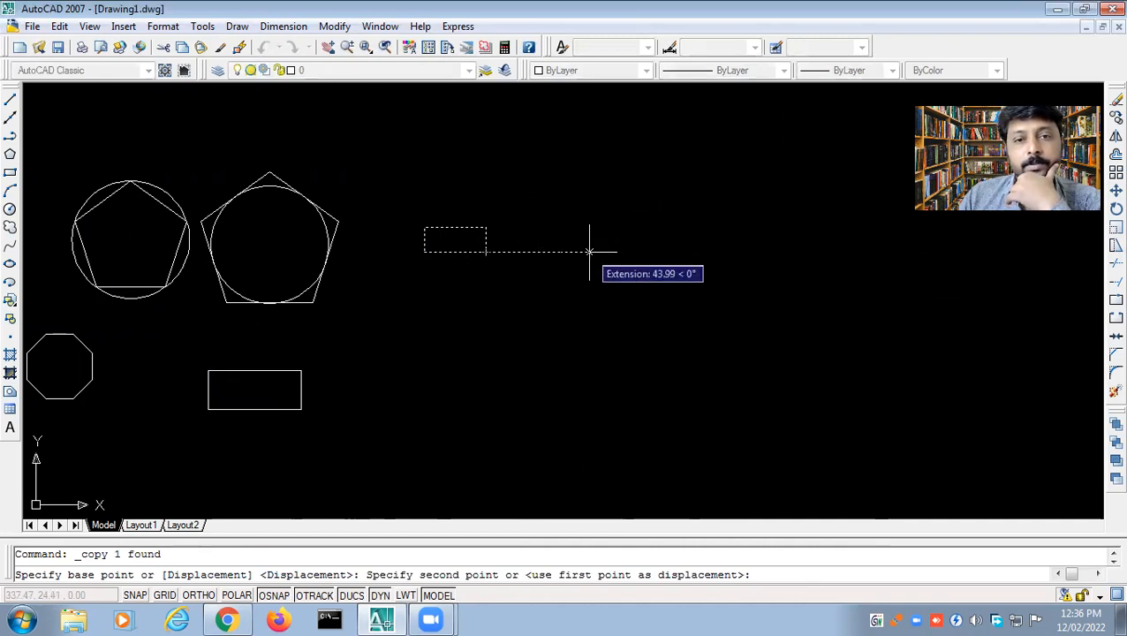
{"action": "left_click", "coordinate": [608, 252]}
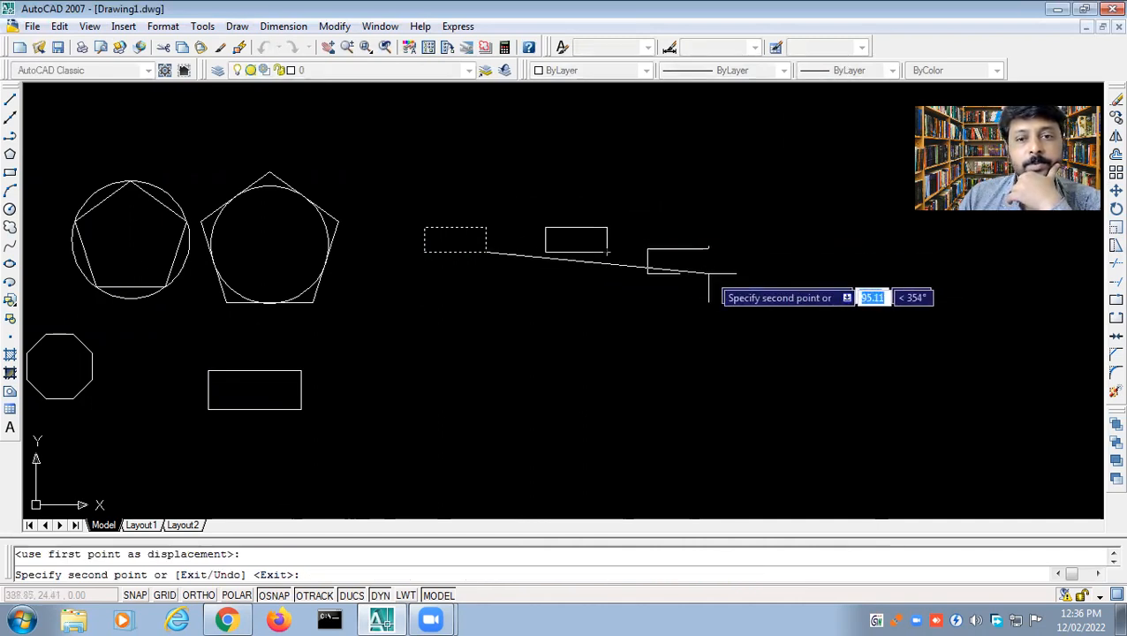
{"action": "left_click", "coordinate": [575, 202]}
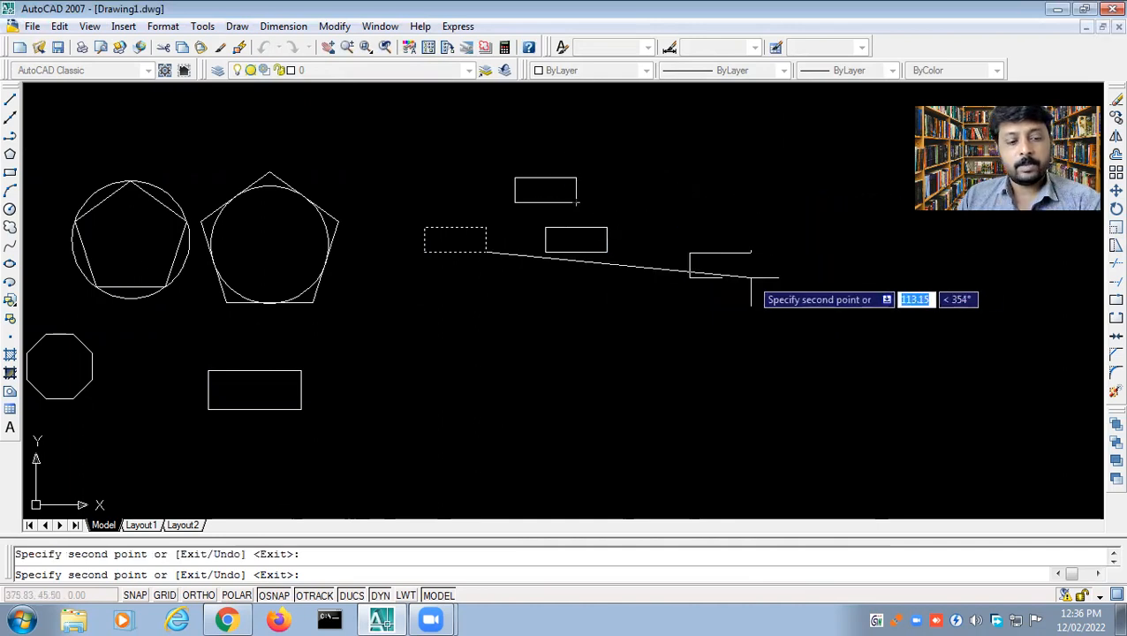
{"action": "key", "text": "Escape"}
Step: Draw a three-point arc joining the facing upper corners of the two level rectangles through the raised rectangle's lower-left corner
{"action": "scroll", "coordinate": [523, 232], "scroll_direction": "up", "scroll_amount": 4}
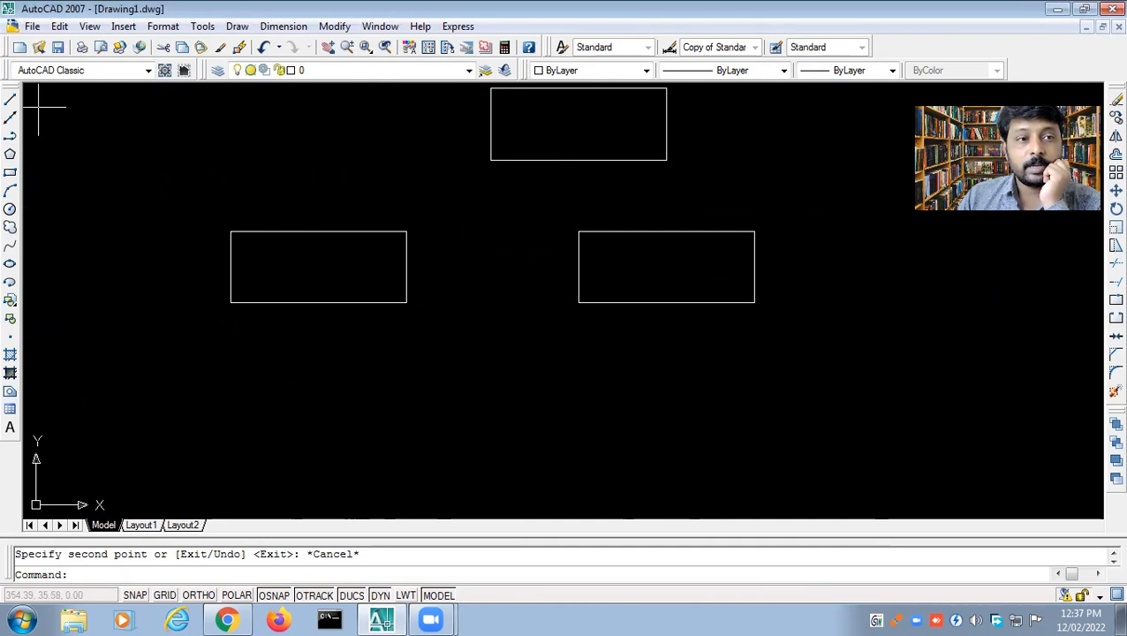
{"action": "left_click", "coordinate": [237, 27]}
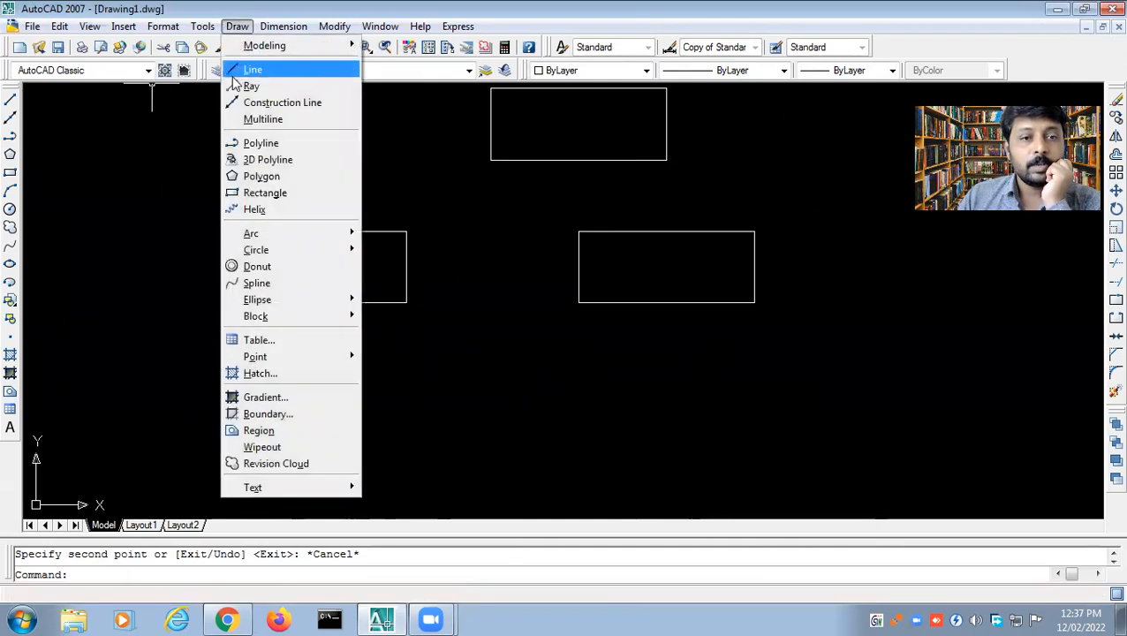
{"action": "left_click", "coordinate": [398, 233]}
{"action": "left_click", "coordinate": [406, 232]}
{"action": "left_click", "coordinate": [490, 160]}
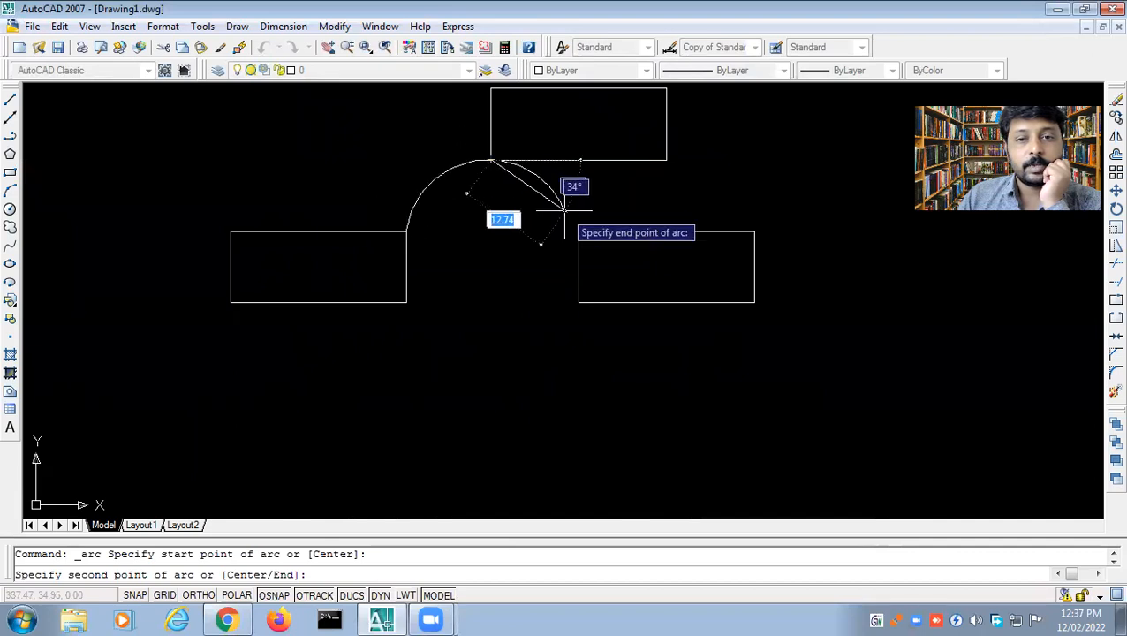
{"action": "left_click", "coordinate": [578, 231]}
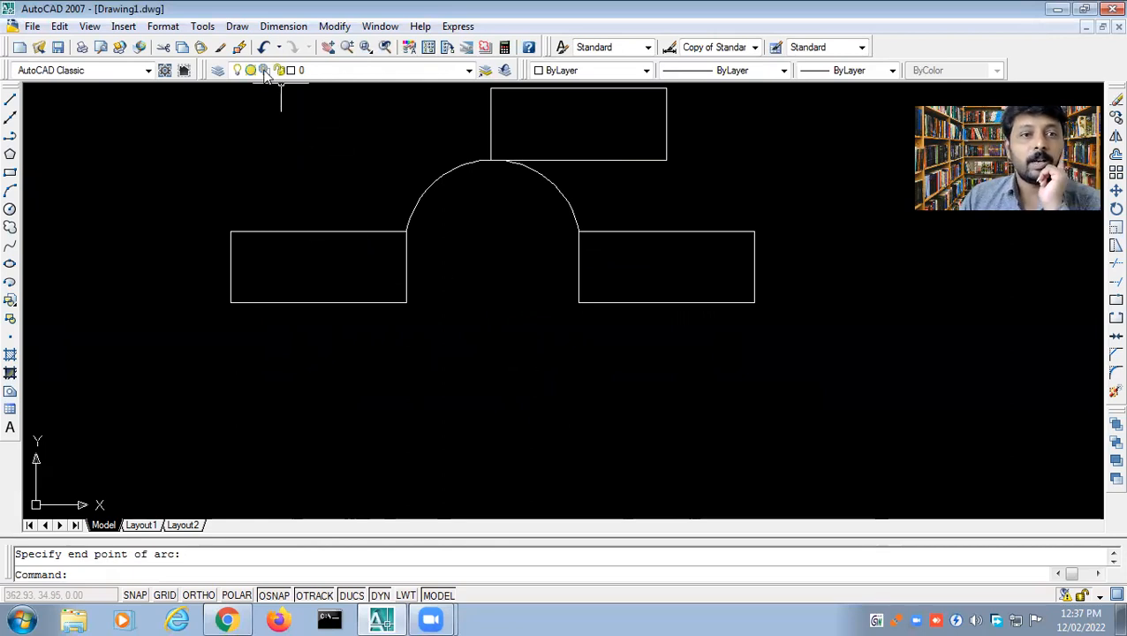
{"action": "left_click", "coordinate": [237, 29]}
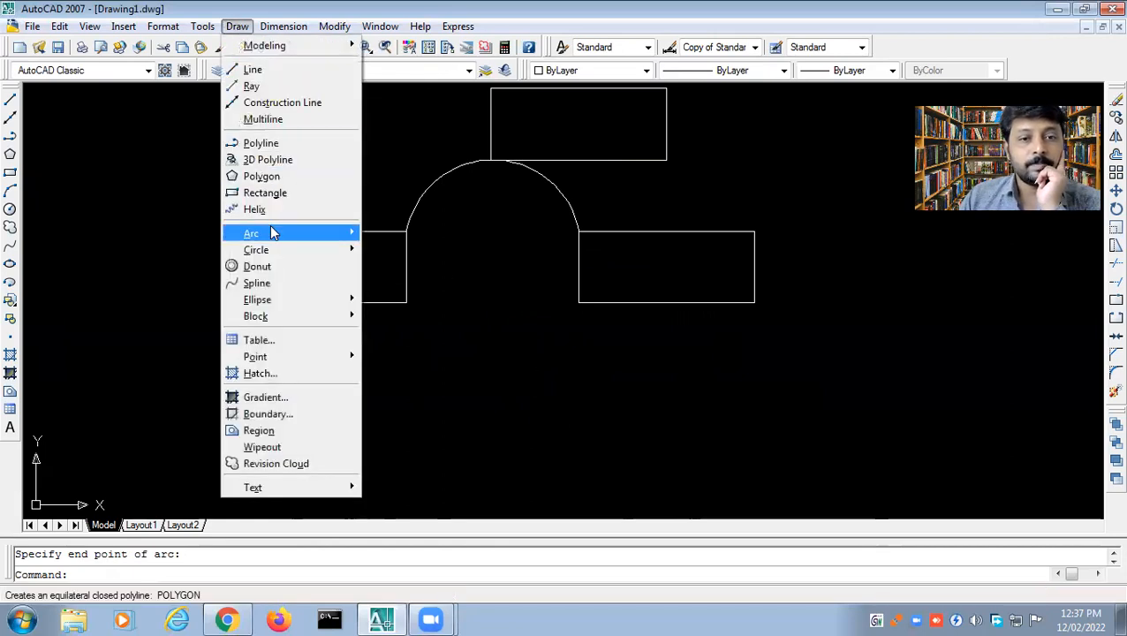
{"action": "mouse_move", "coordinate": [269, 234]}
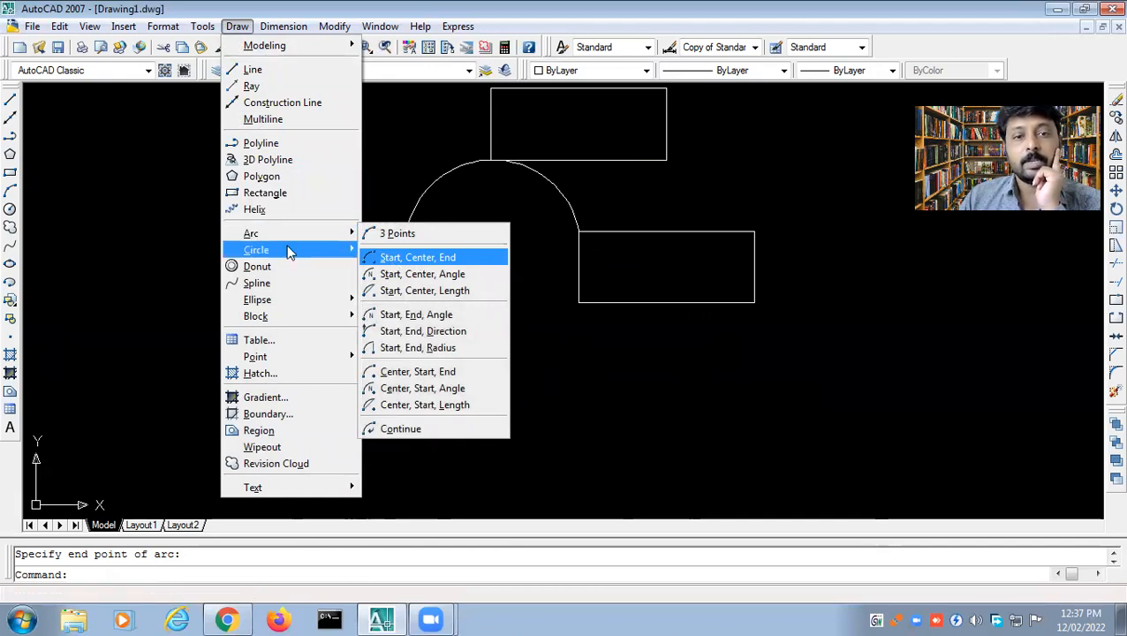
{"action": "left_click", "coordinate": [175, 237]}
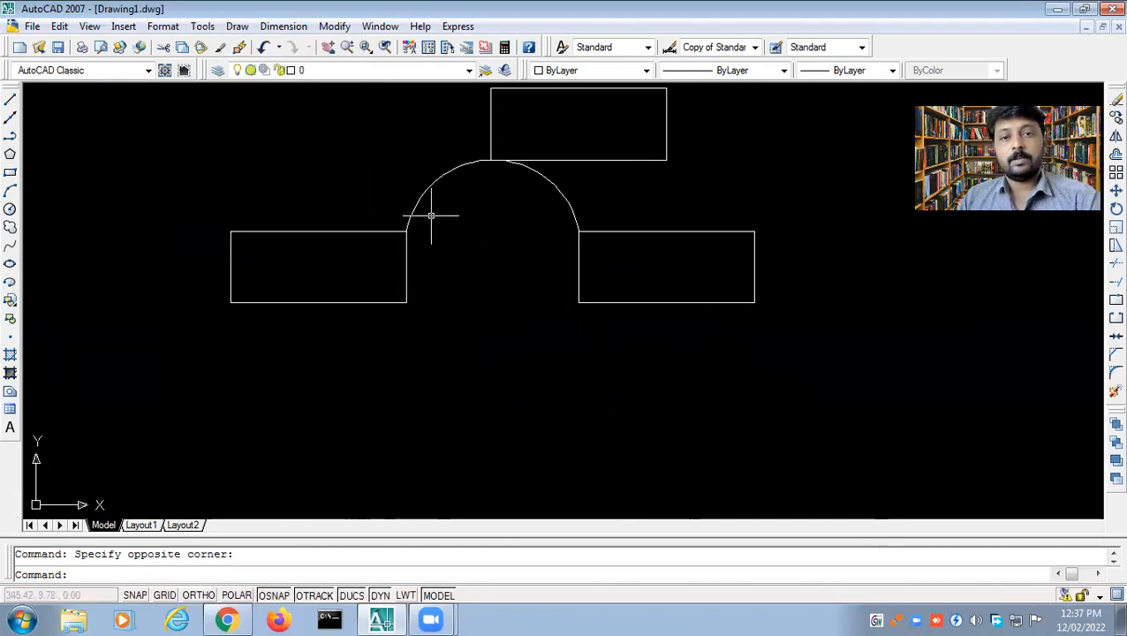
{"action": "scroll", "coordinate": [300, 298], "scroll_direction": "down", "scroll_amount": 3}
{"action": "scroll", "coordinate": [300, 297], "scroll_direction": "down", "scroll_amount": 1}
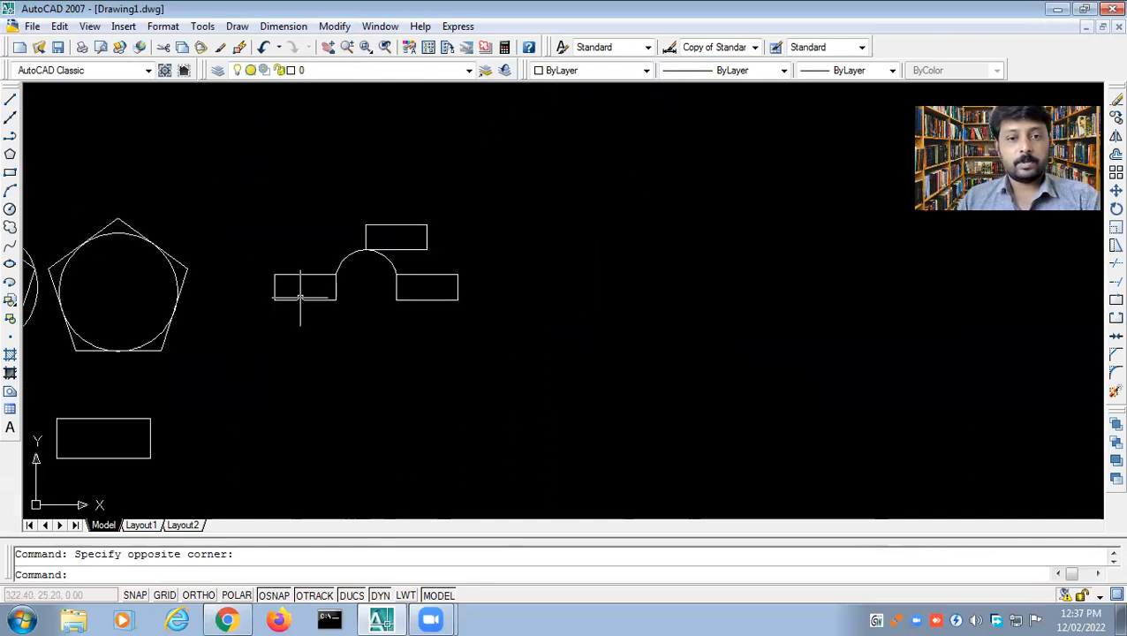
{"action": "left_click", "coordinate": [258, 203]}
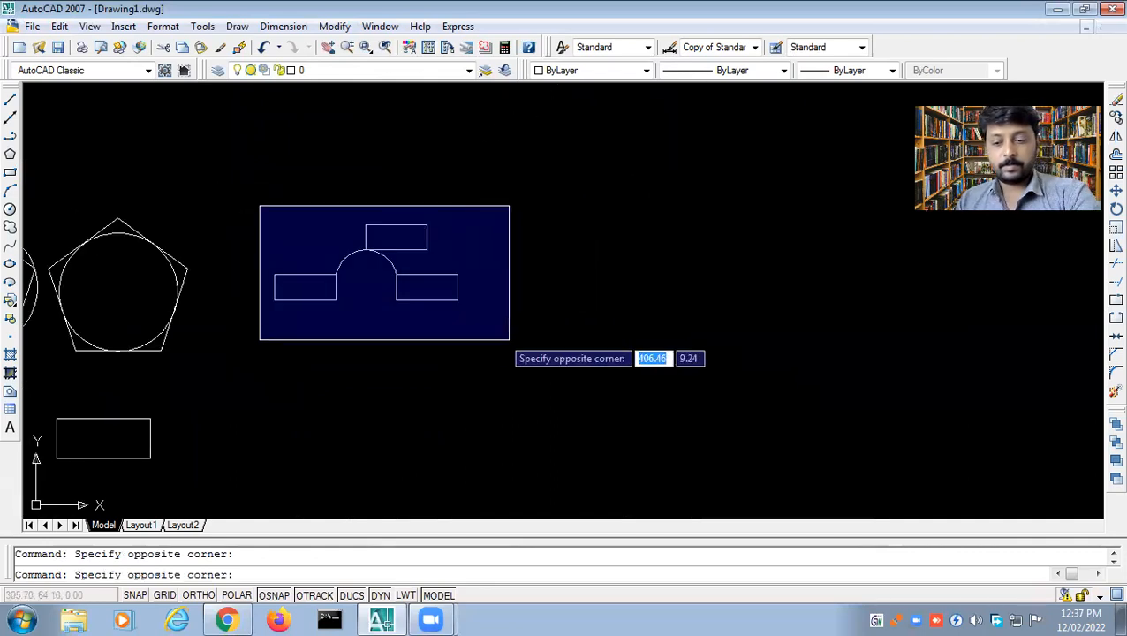
{"action": "left_click", "coordinate": [510, 341]}
Step: Draw a semicircular arc opening upward with the Start, Center, End method in the empty area below the three joined rectangles
{"action": "mouse_move", "coordinate": [539, 356]}
{"action": "middle_mouse_down"}
{"action": "mouse_move", "coordinate": [457, 347]}
{"action": "mouse_move", "coordinate": [385, 283]}
{"action": "middle_mouse_up"}
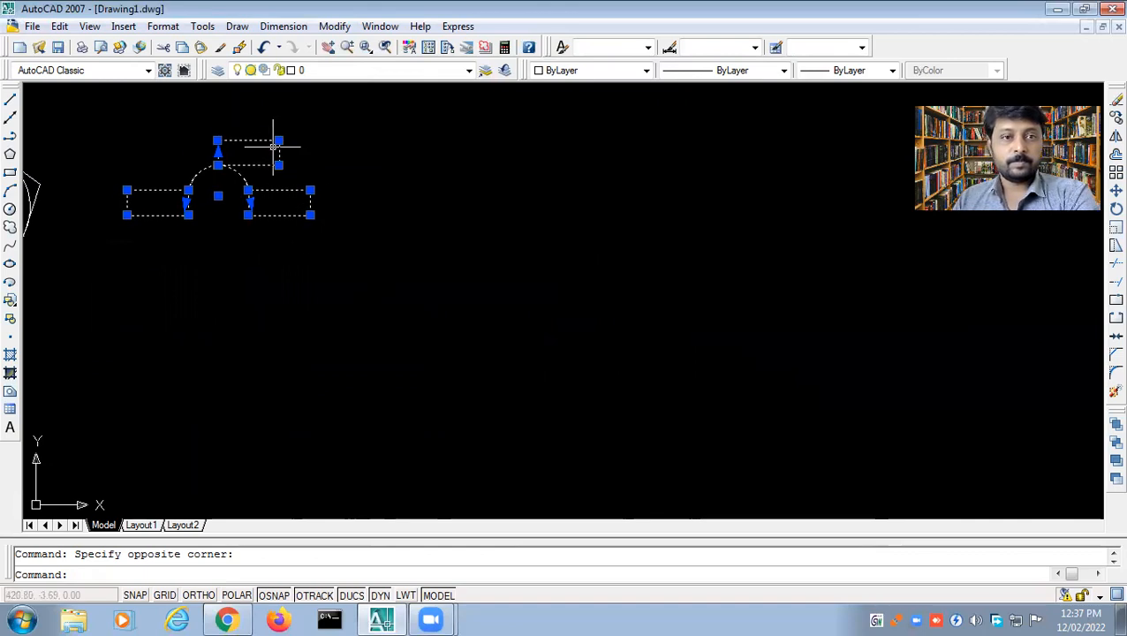
{"action": "left_click", "coordinate": [237, 25]}
{"action": "mouse_move", "coordinate": [270, 240]}
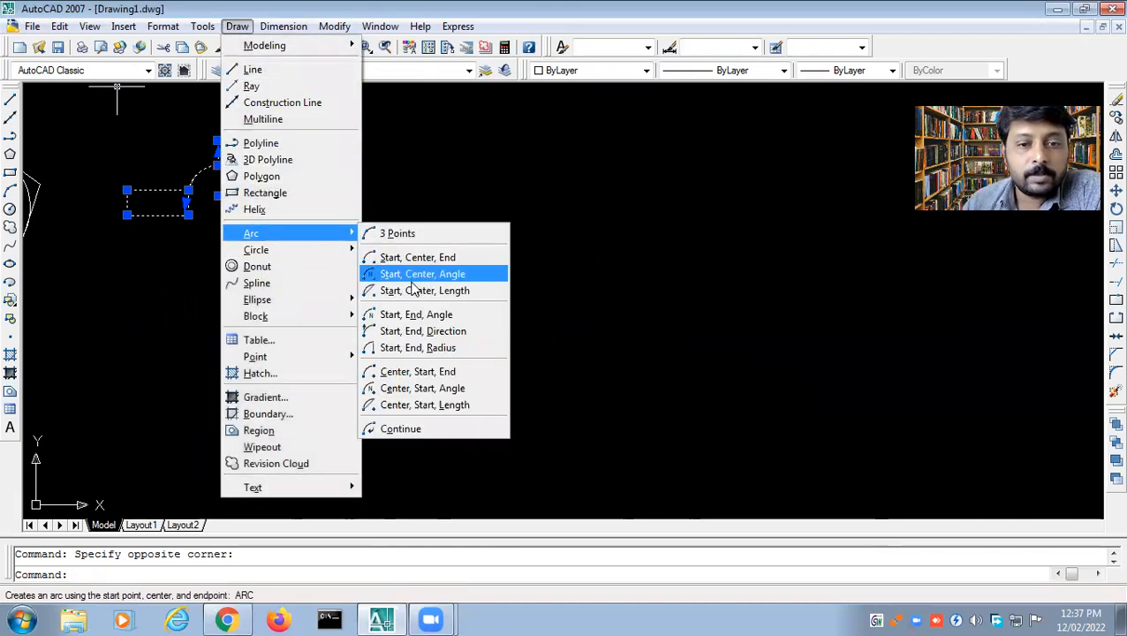
{"action": "left_click", "coordinate": [406, 255]}
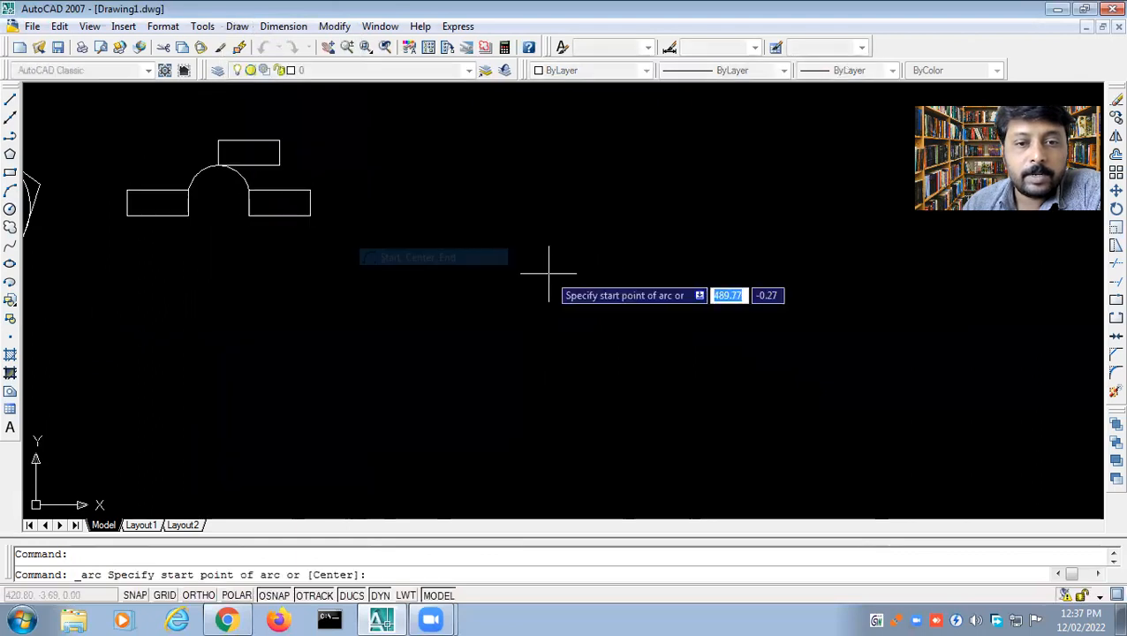
{"action": "left_click", "coordinate": [408, 328]}
{"action": "left_click", "coordinate": [429, 325]}
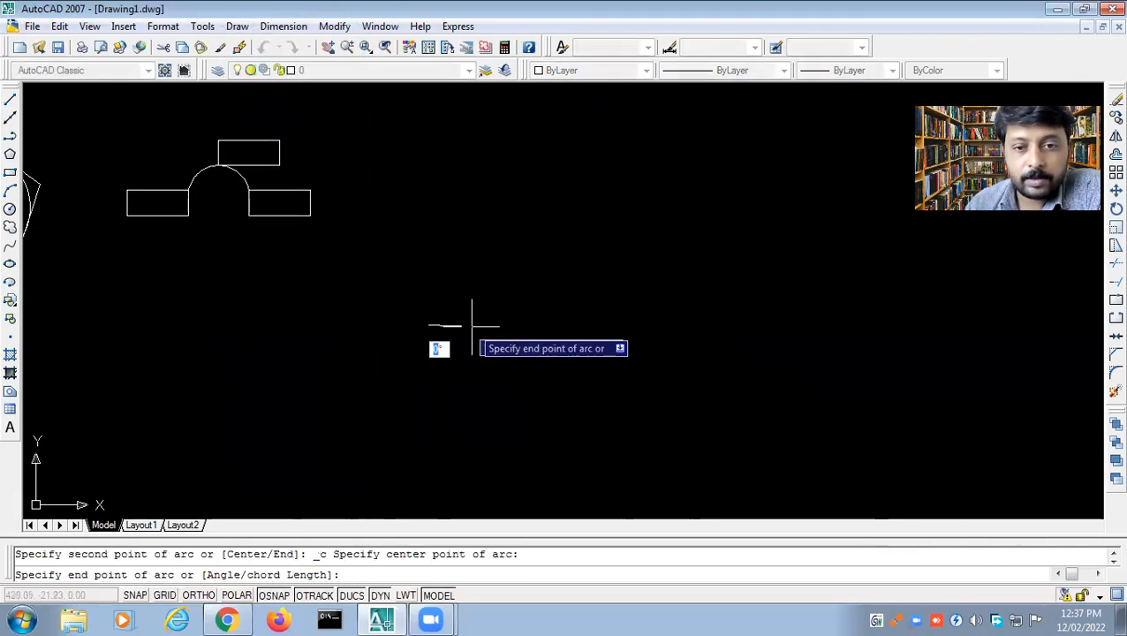
{"action": "left_click", "coordinate": [538, 321]}
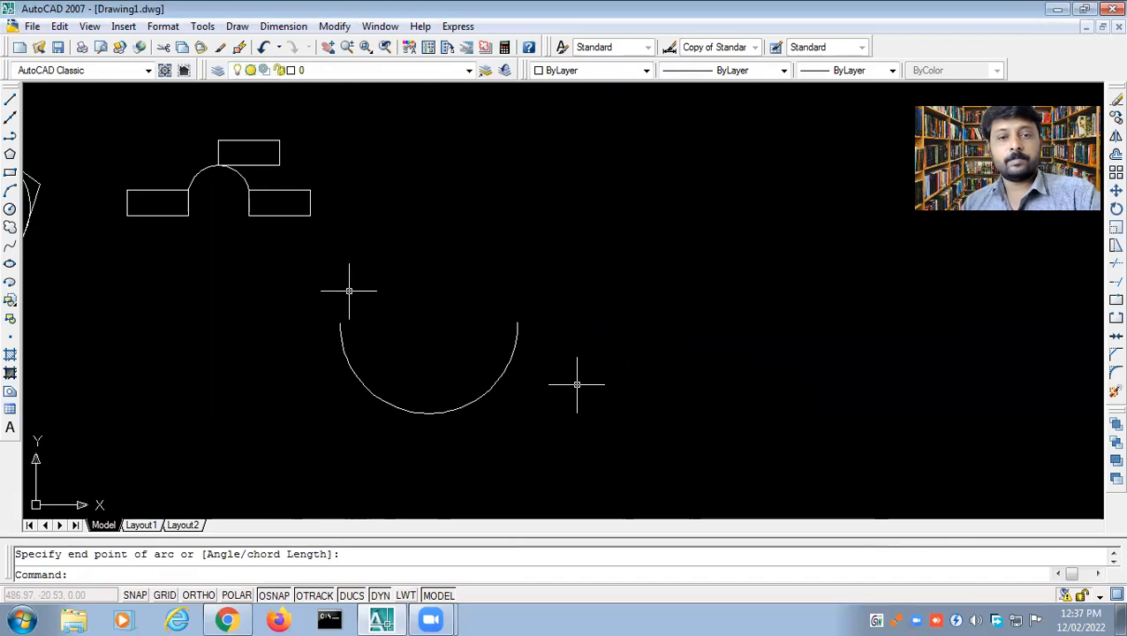
Step: Erase the semicircular arc below the three joined rectangles
{"action": "key", "text": "Escape"}
{"action": "left_click", "coordinate": [342, 331]}
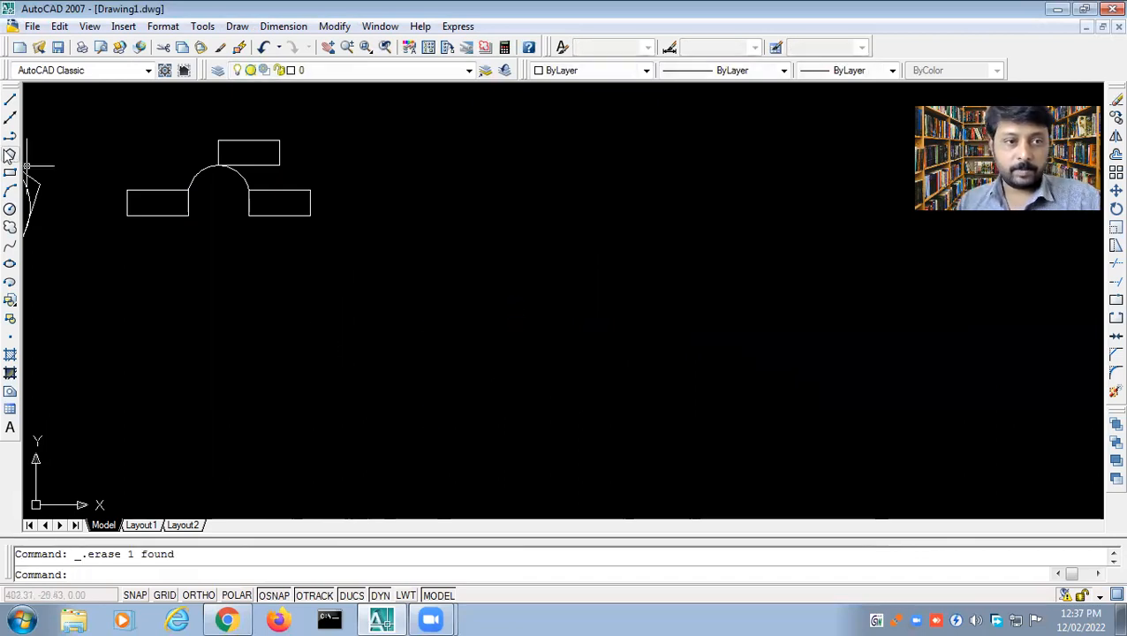
Step: Turn Ortho on and draw three end-to-end horizontal line segments in the empty area below the three joined rectangles
{"action": "left_click", "coordinate": [9, 100]}
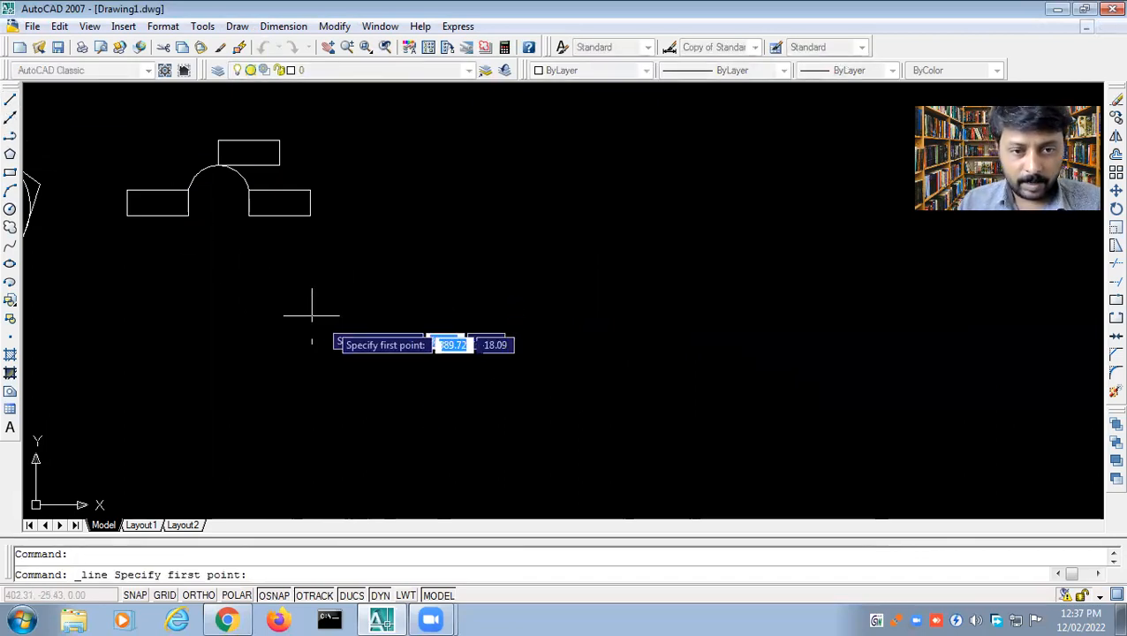
{"action": "left_click", "coordinate": [234, 328]}
{"action": "key", "text": "F8"}
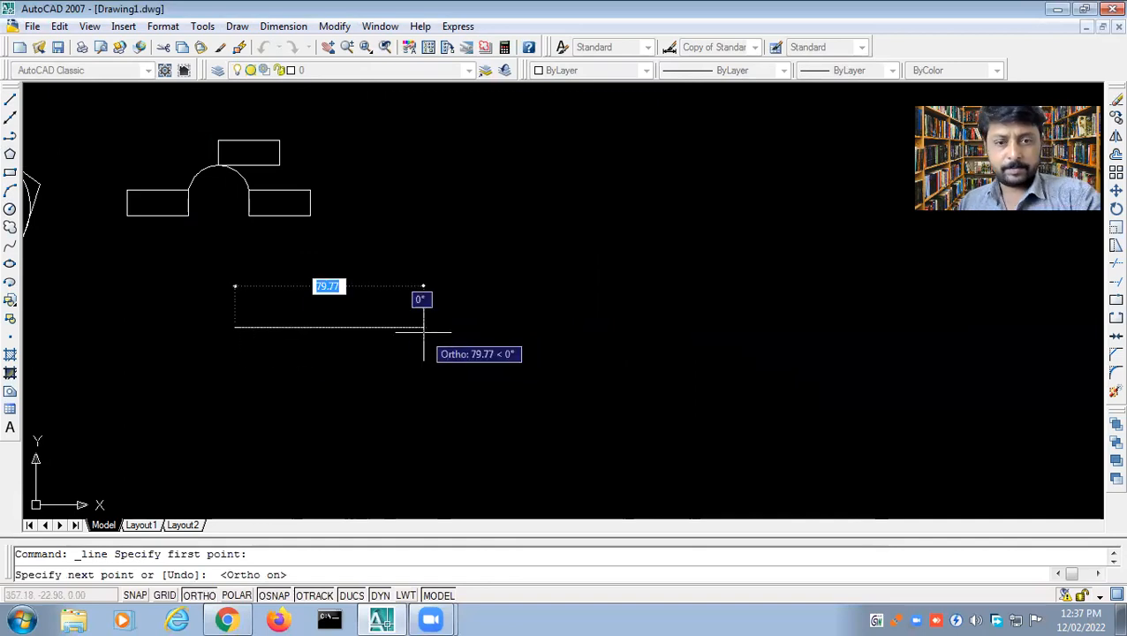
{"action": "left_click", "coordinate": [502, 328]}
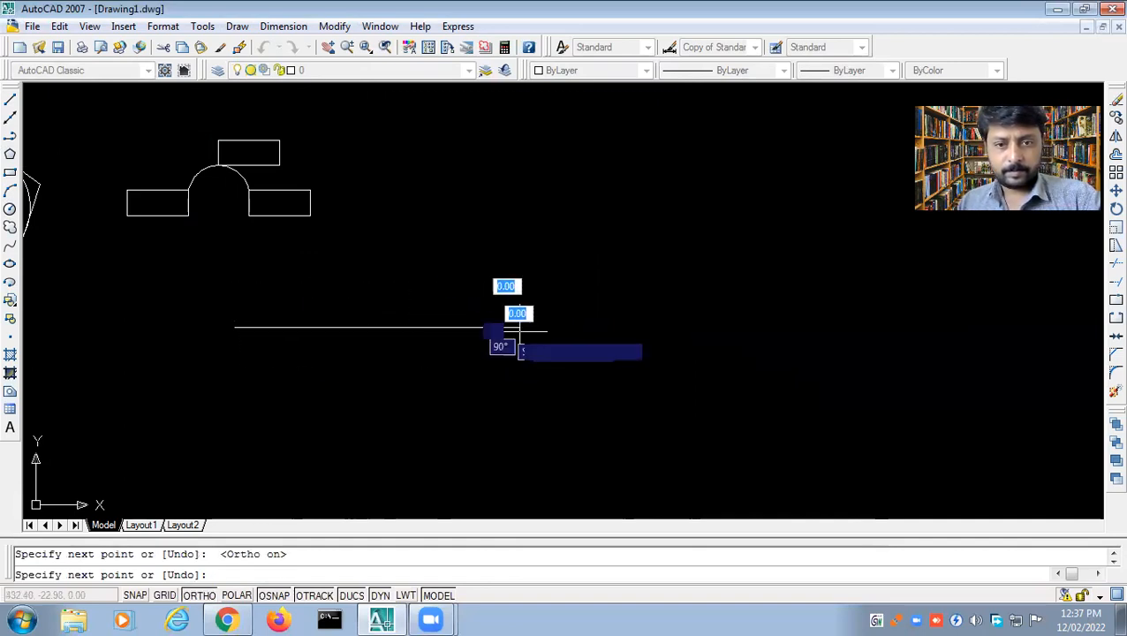
{"action": "left_click", "coordinate": [675, 316]}
{"action": "key", "text": "Escape"}
Step: Erase the short middle segment of the horizontal line so a gap separates the two outer segments
{"action": "left_click", "coordinate": [460, 328]}
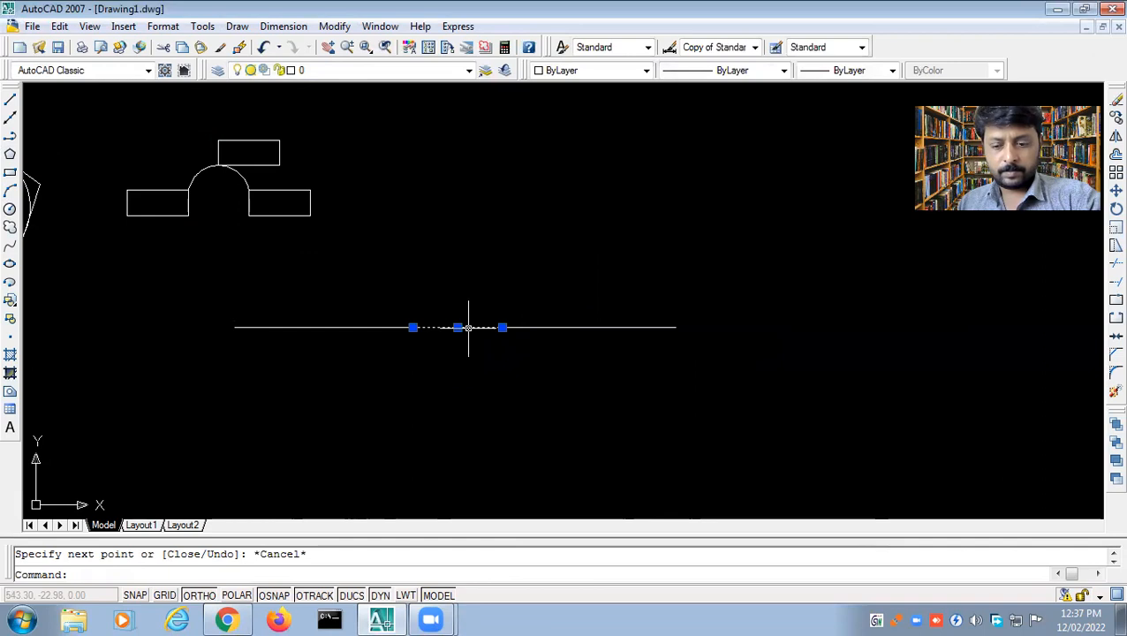
{"action": "key", "text": "Delete"}
{"action": "left_click", "coordinate": [526, 356]}
{"action": "left_click", "coordinate": [424, 432]}
Step: Draw a downward-bulging semicircular arc across the gap between the two horizontal lines, using the Start, Center, End method
{"action": "scroll", "coordinate": [468, 377], "scroll_direction": "down", "scroll_amount": 4}
{"action": "scroll", "coordinate": [468, 377], "scroll_direction": "up", "scroll_amount": 6}
{"action": "scroll", "coordinate": [422, 293], "scroll_direction": "up", "scroll_amount": 3}
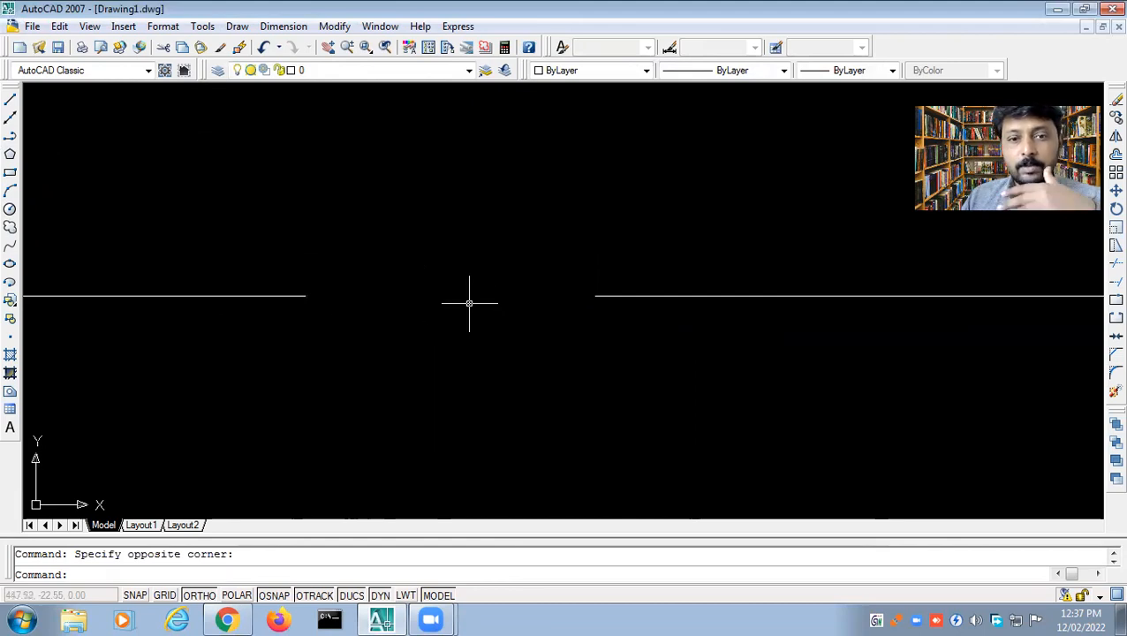
{"action": "left_click", "coordinate": [237, 26]}
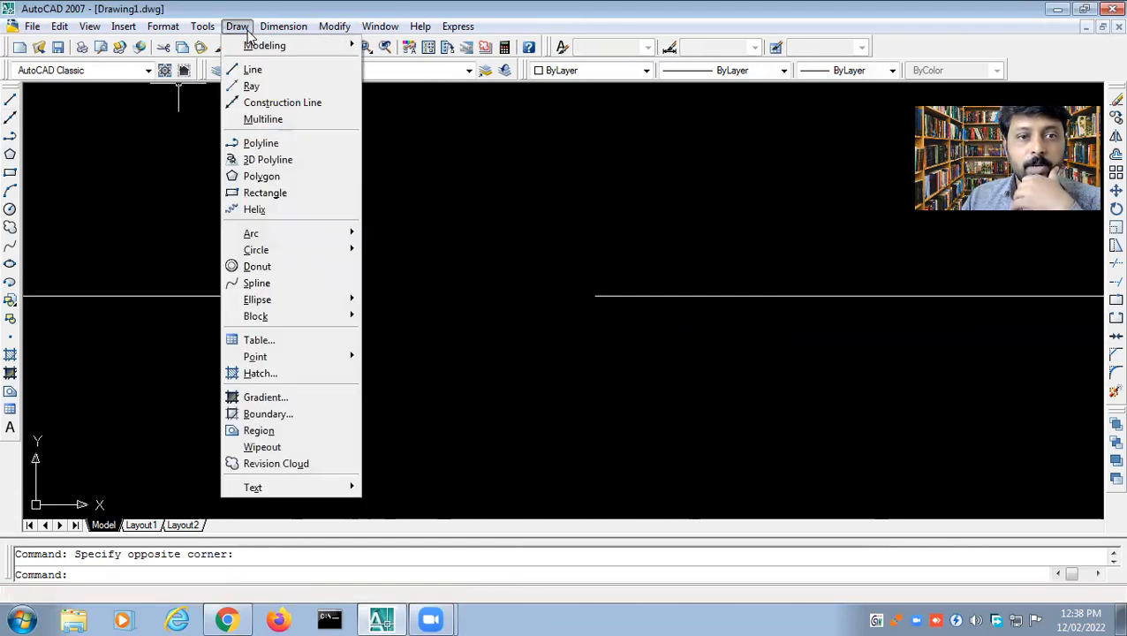
{"action": "mouse_move", "coordinate": [273, 237]}
{"action": "left_click", "coordinate": [390, 256]}
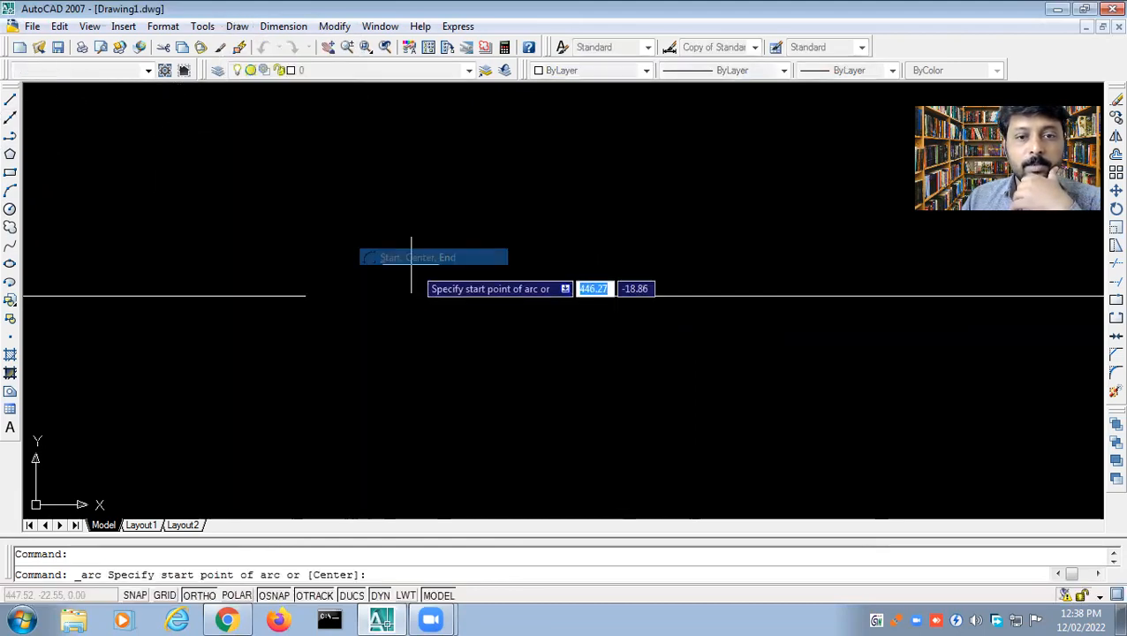
{"action": "left_click", "coordinate": [303, 296]}
{"action": "left_click", "coordinate": [448, 296]}
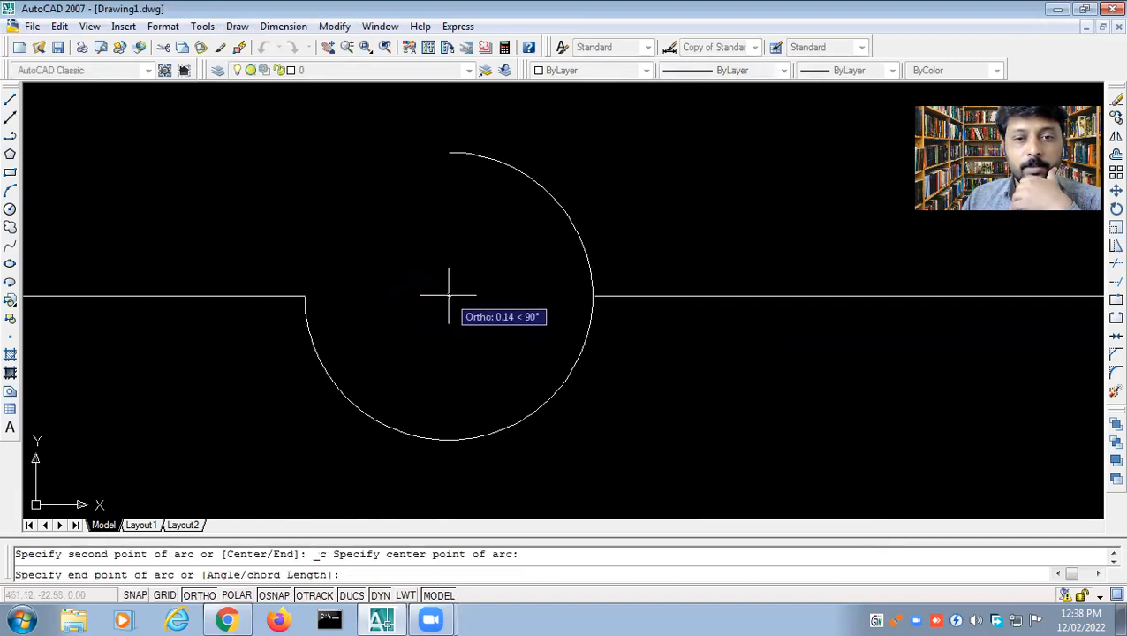
{"action": "left_click", "coordinate": [590, 351]}
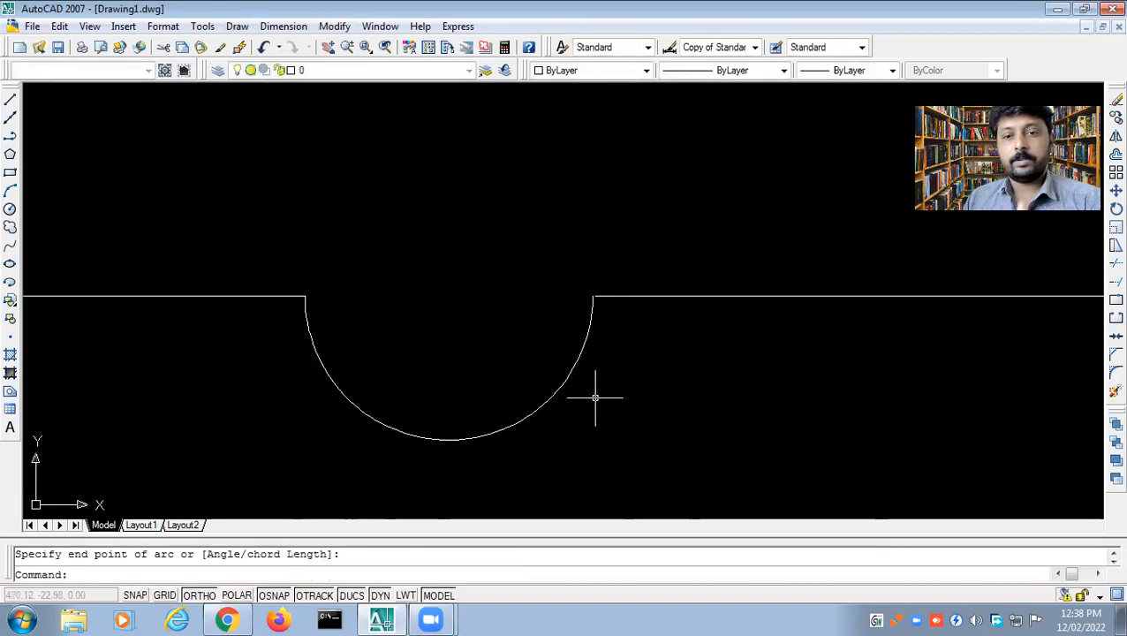
{"action": "key", "text": "Escape"}
Step: With Ortho off, draw a Continue arc from the semicircle's right end up into the empty area, and erase it
{"action": "scroll", "coordinate": [548, 370], "scroll_direction": "down", "scroll_amount": 8}
{"action": "scroll", "coordinate": [548, 382], "scroll_direction": "up", "scroll_amount": 6}
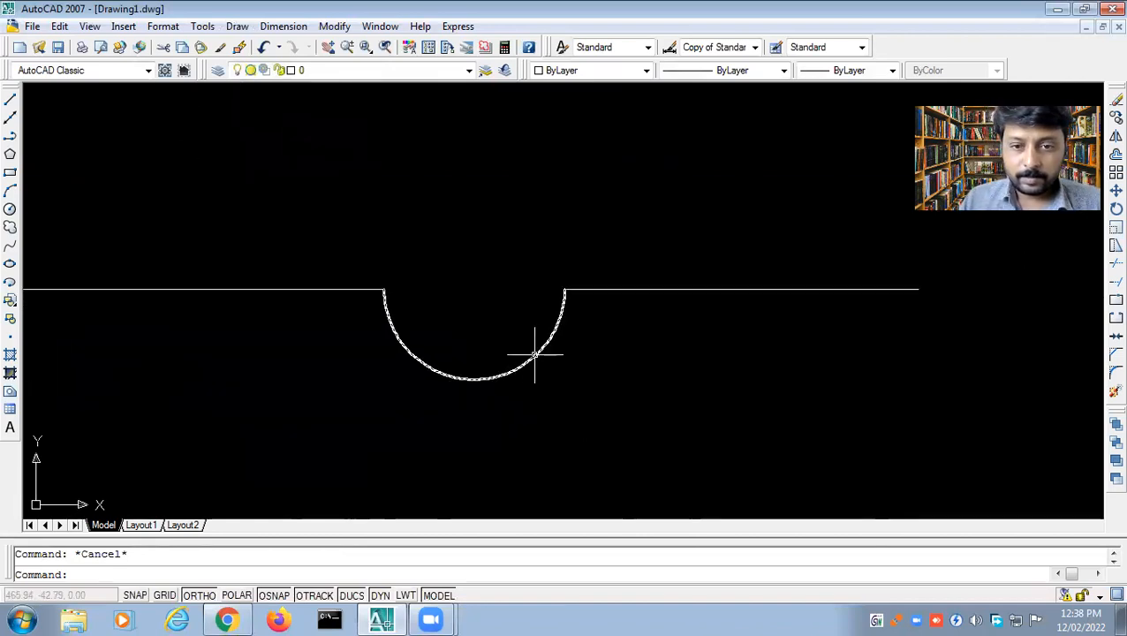
{"action": "scroll", "coordinate": [534, 355], "scroll_direction": "down", "scroll_amount": 4}
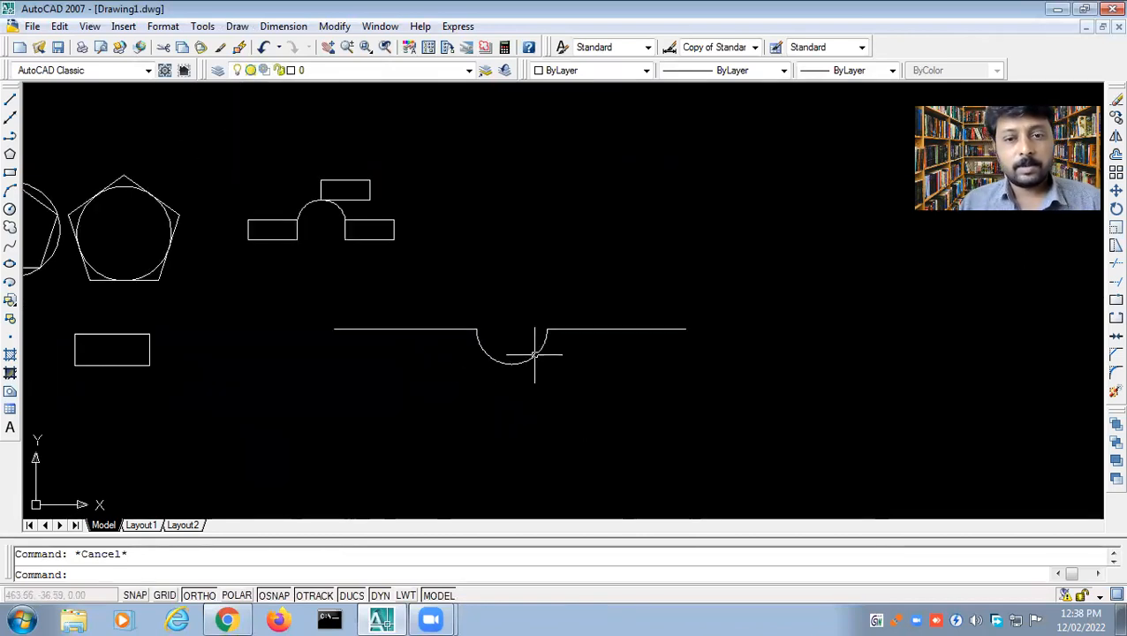
{"action": "left_click", "coordinate": [237, 26]}
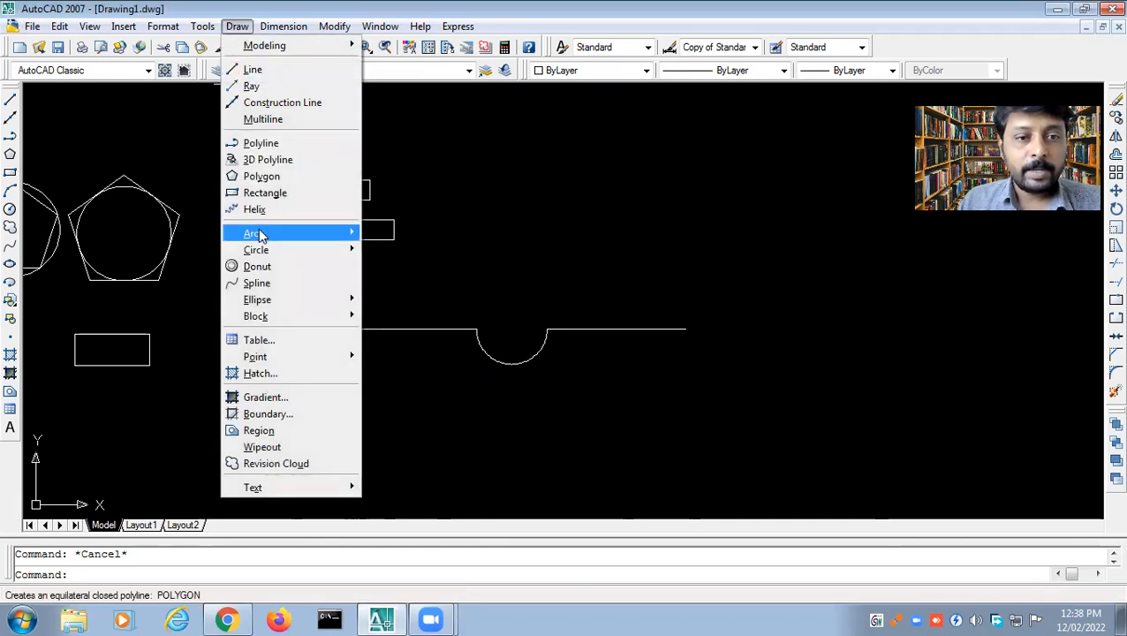
{"action": "mouse_move", "coordinate": [300, 237]}
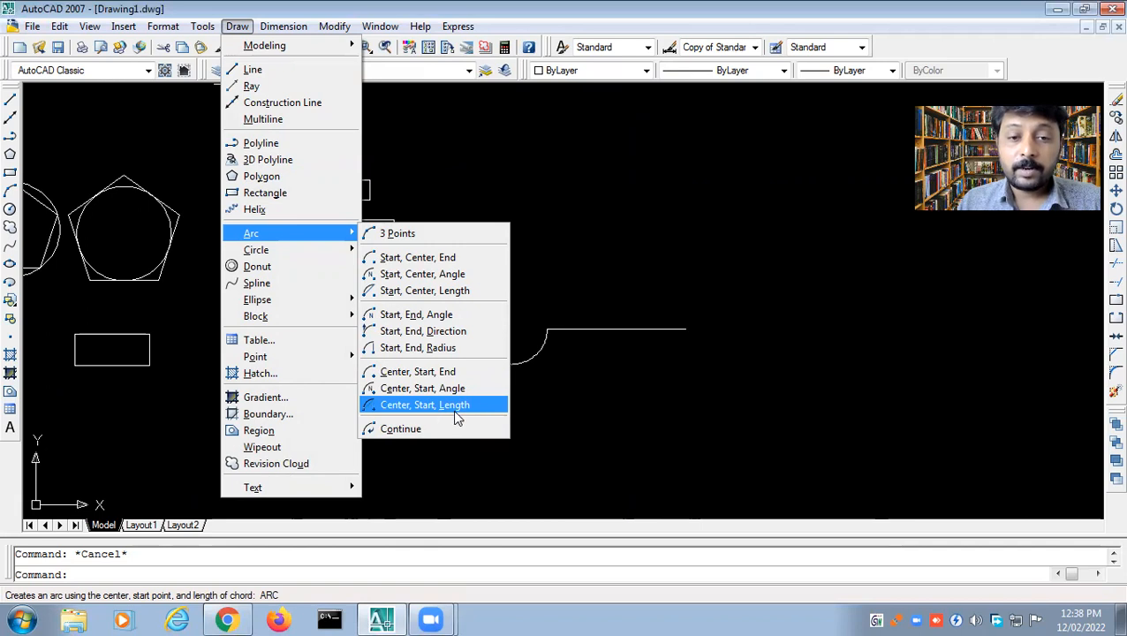
{"action": "left_click", "coordinate": [433, 428]}
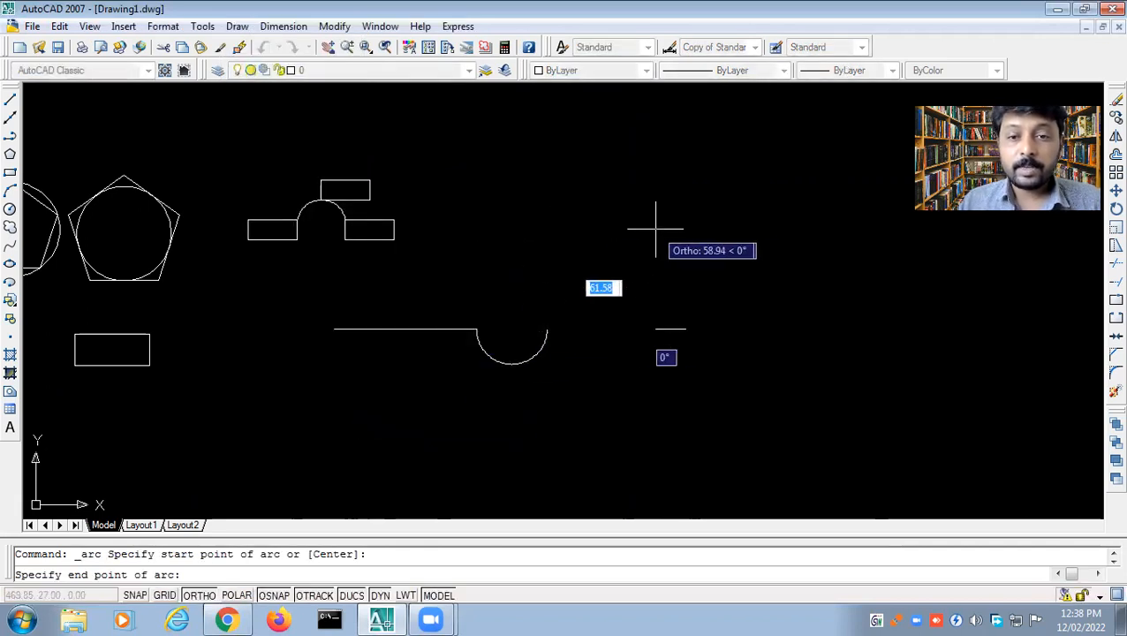
{"action": "key", "text": "F8"}
{"action": "left_click", "coordinate": [593, 201]}
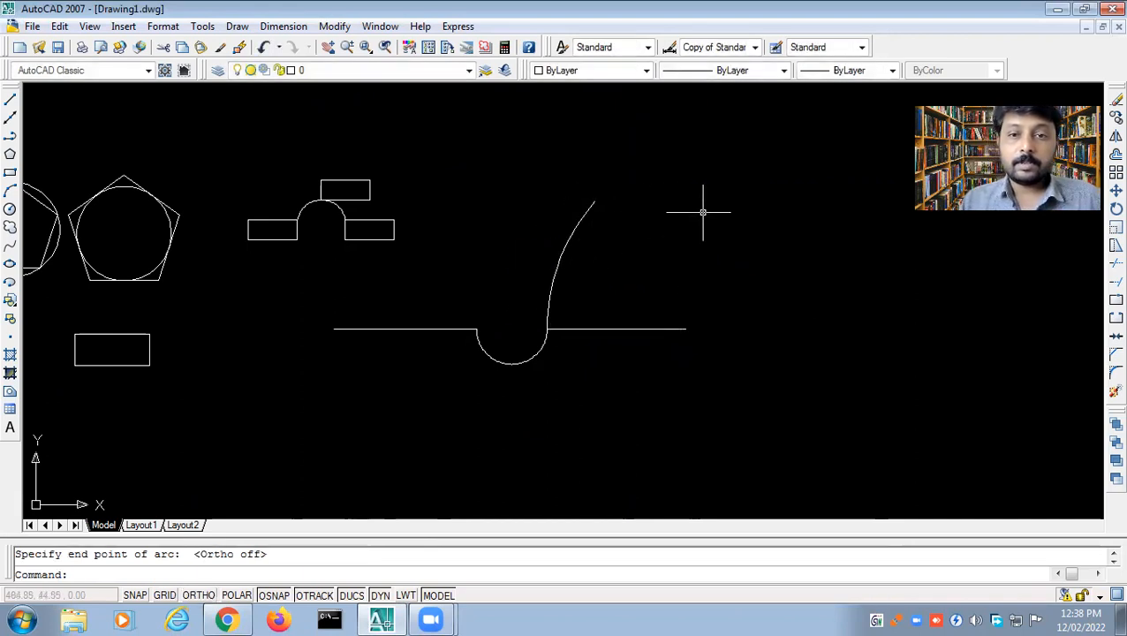
{"action": "left_click", "coordinate": [559, 260]}
{"action": "key", "text": "Delete"}
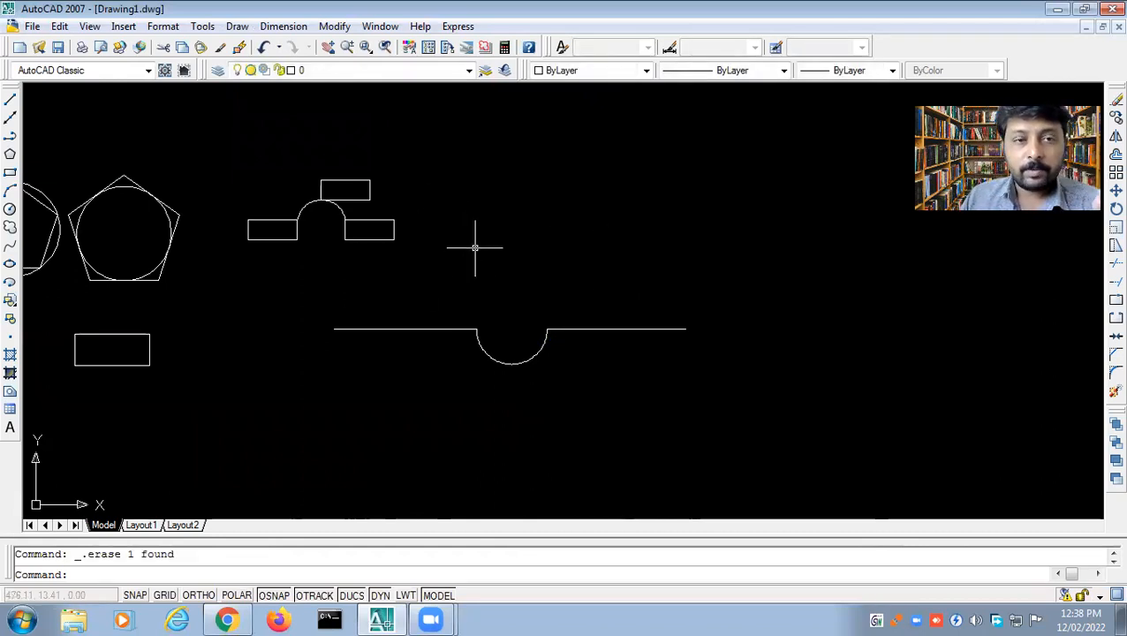
Step: Draw a Center, Radius circle of radius 20 centred on the free right end of the second horizontal line
{"action": "left_click", "coordinate": [238, 28]}
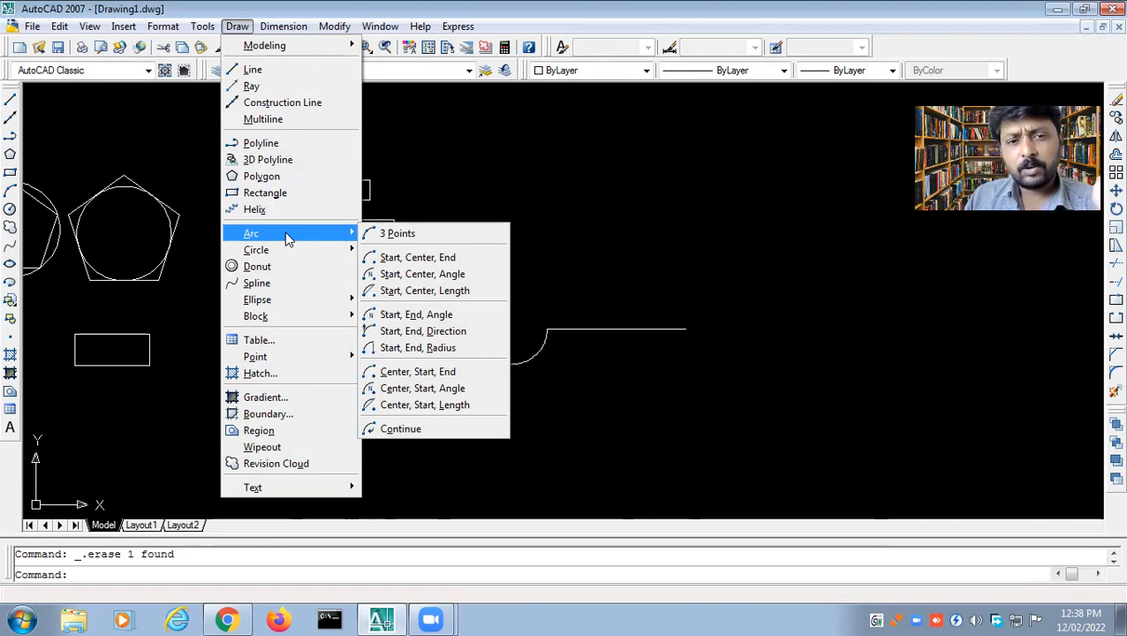
{"action": "mouse_move", "coordinate": [310, 255]}
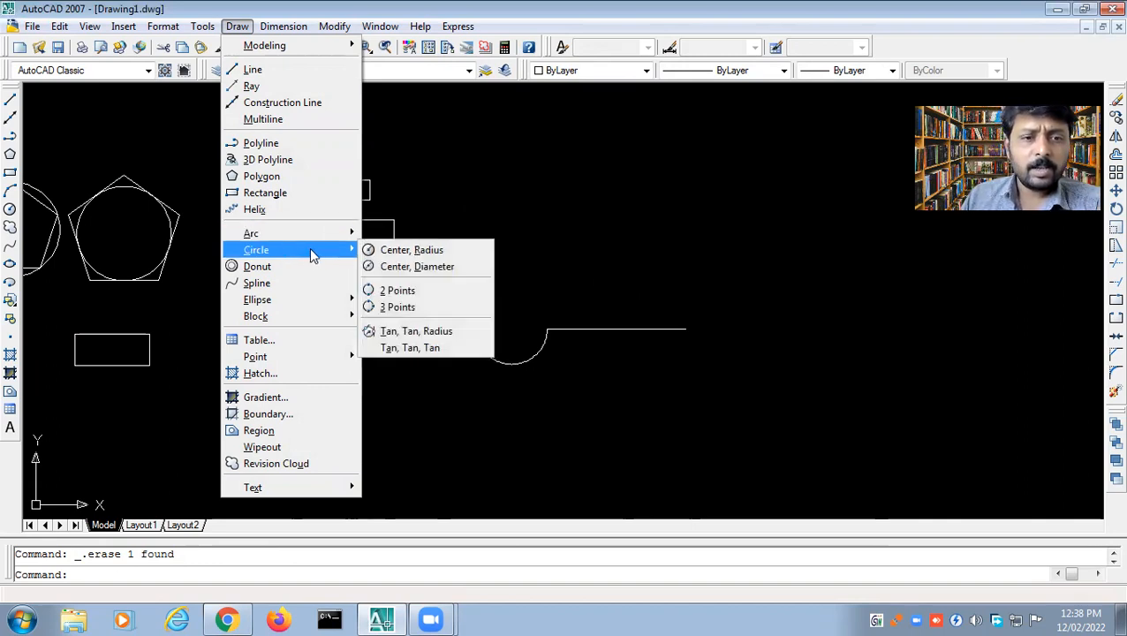
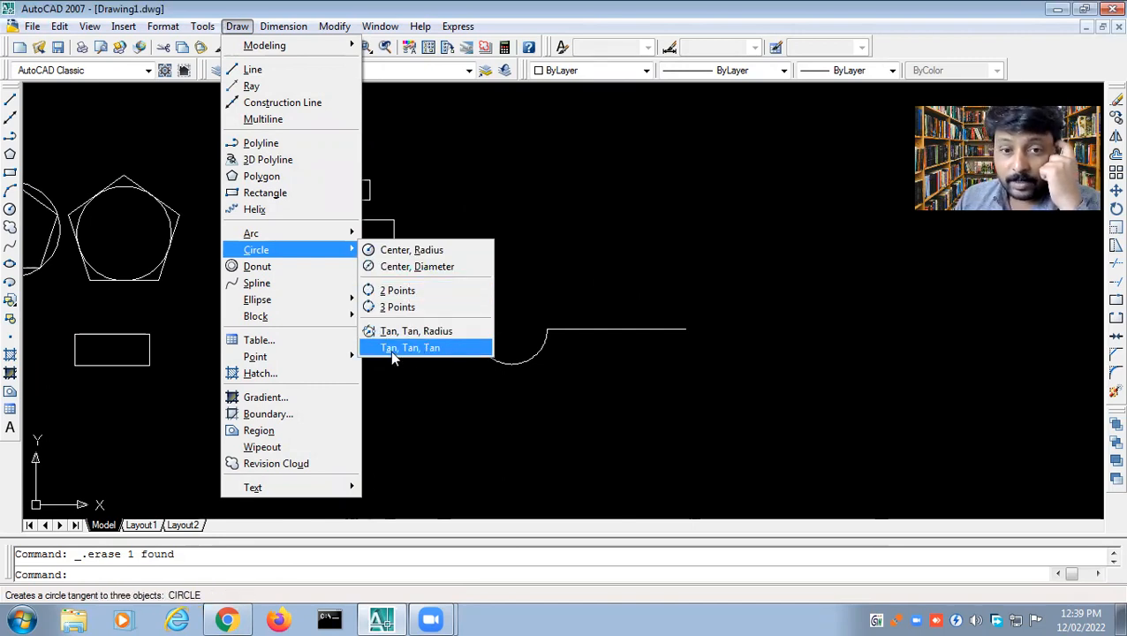
{"action": "left_click", "coordinate": [587, 211]}
{"action": "mouse_move", "coordinate": [523, 235]}
{"action": "middle_mouse_down"}
{"action": "mouse_move", "coordinate": [378, 289]}
{"action": "mouse_move", "coordinate": [185, 296]}
{"action": "middle_mouse_up"}
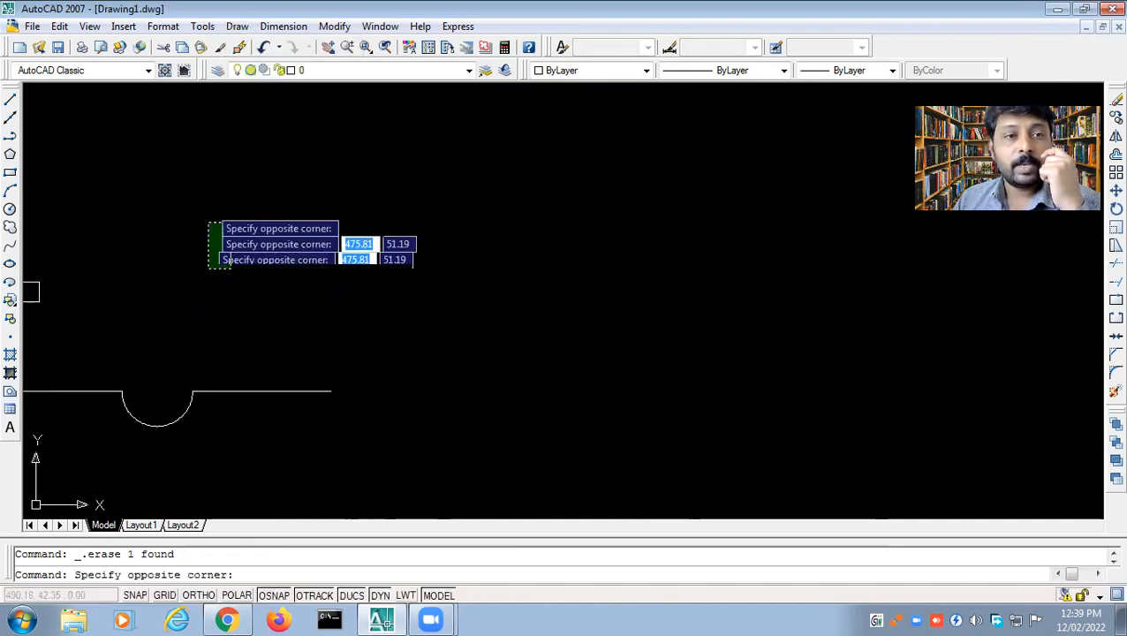
{"action": "left_click", "coordinate": [236, 26]}
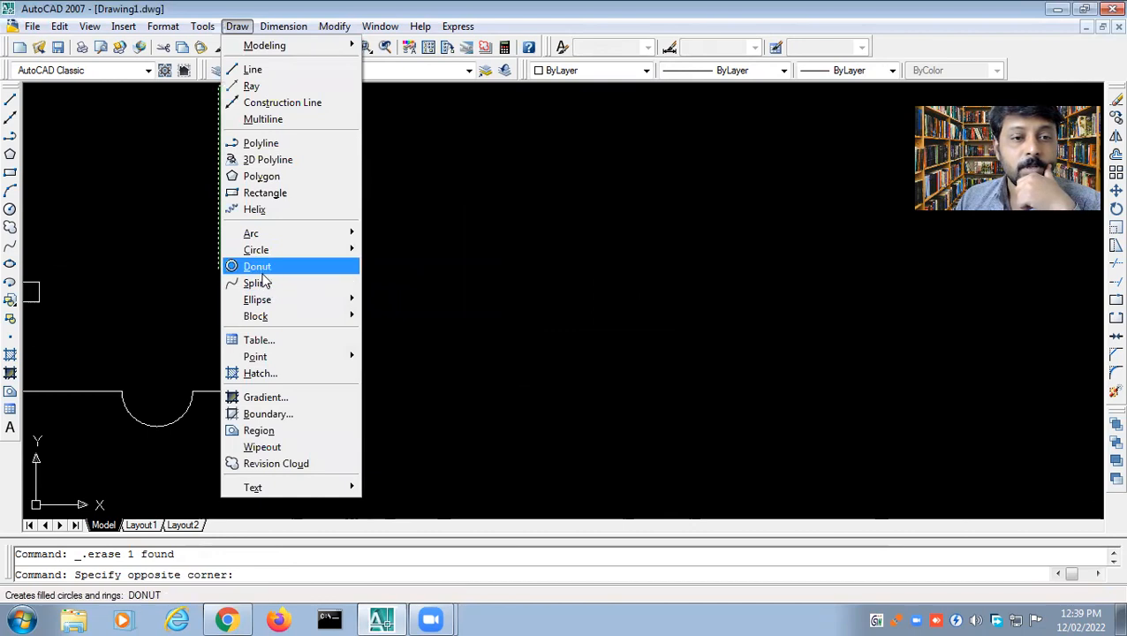
{"action": "mouse_move", "coordinate": [263, 254]}
{"action": "left_click", "coordinate": [402, 252]}
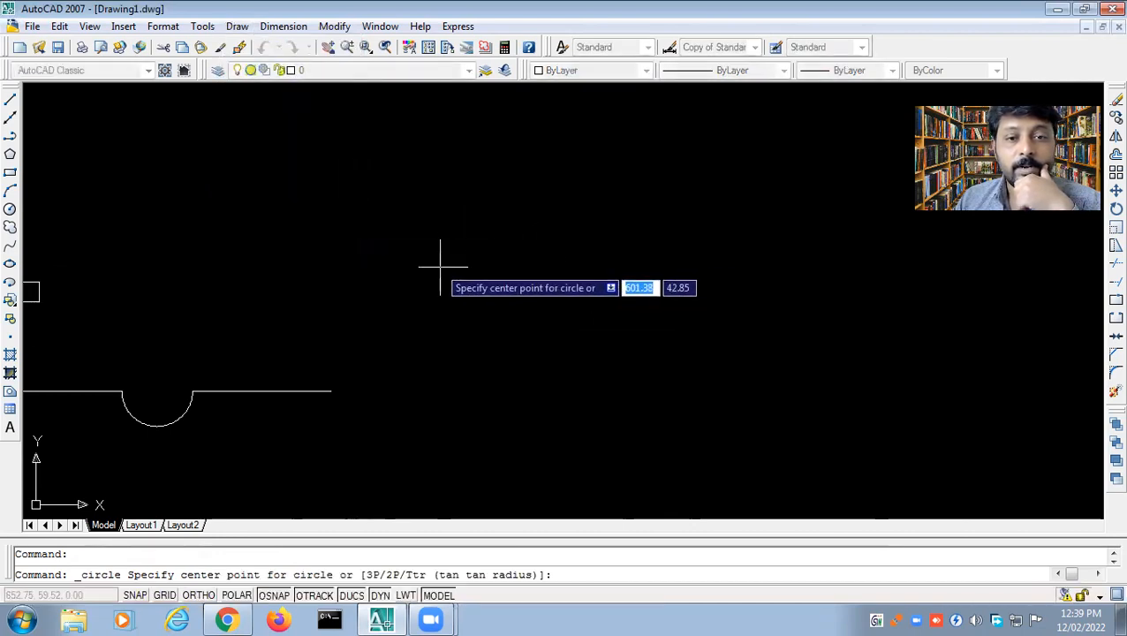
{"action": "left_click", "coordinate": [331, 390]}
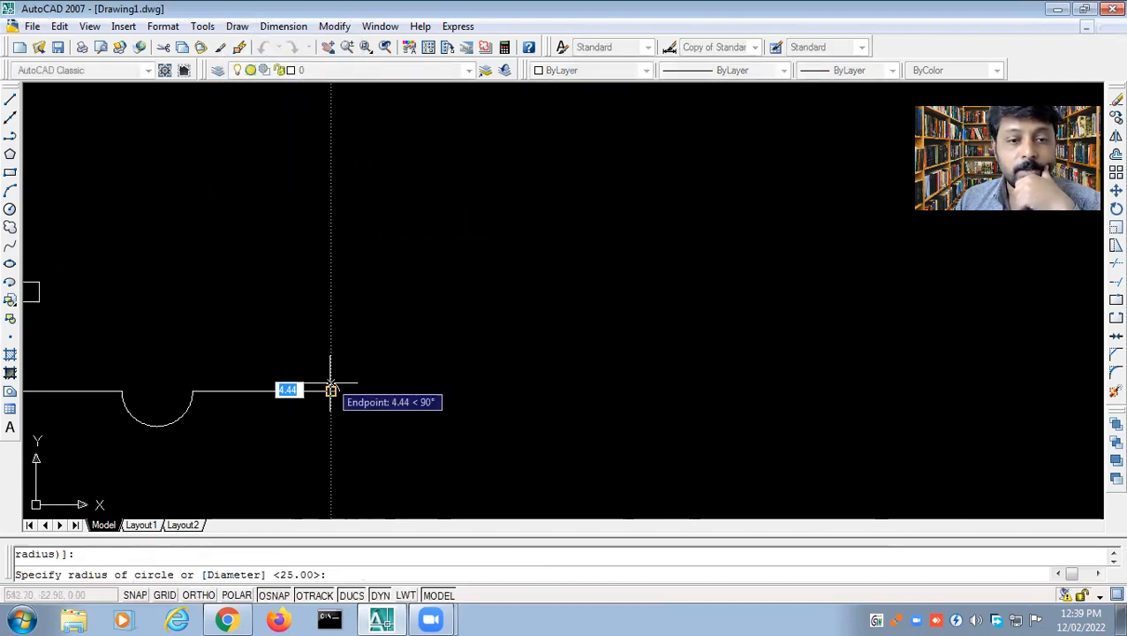
{"action": "type", "text": "20"}
{"action": "key", "text": "Return"}
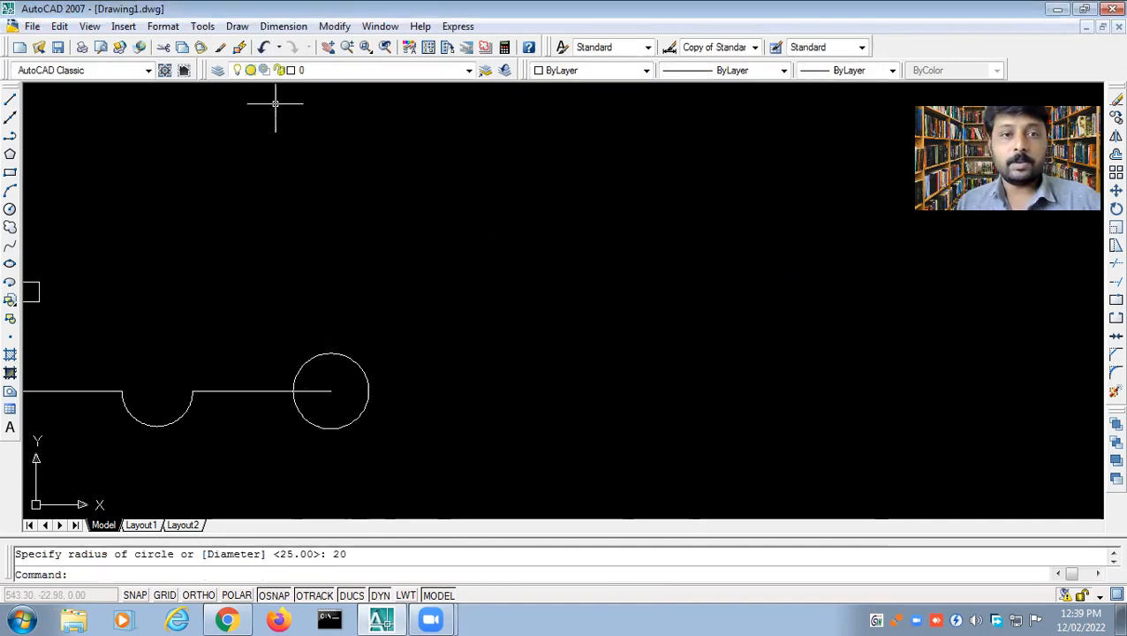
Step: Draw a concentric Center, Diameter circle of diameter 50 around the circle at the line's free end
{"action": "left_click", "coordinate": [237, 26]}
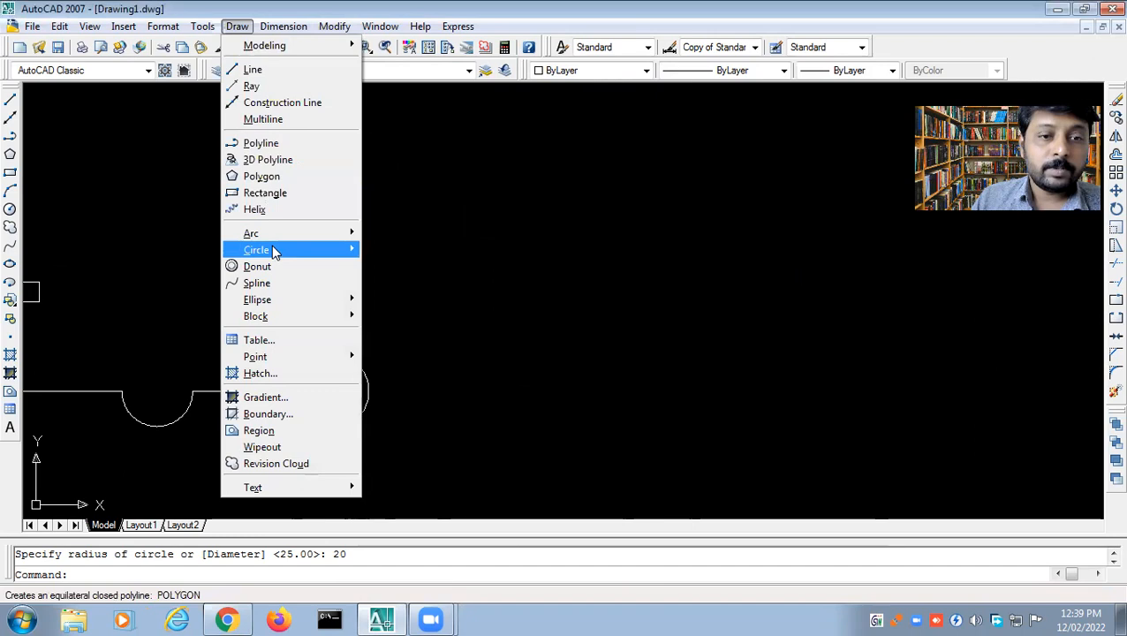
{"action": "mouse_move", "coordinate": [274, 250]}
{"action": "left_click", "coordinate": [416, 251]}
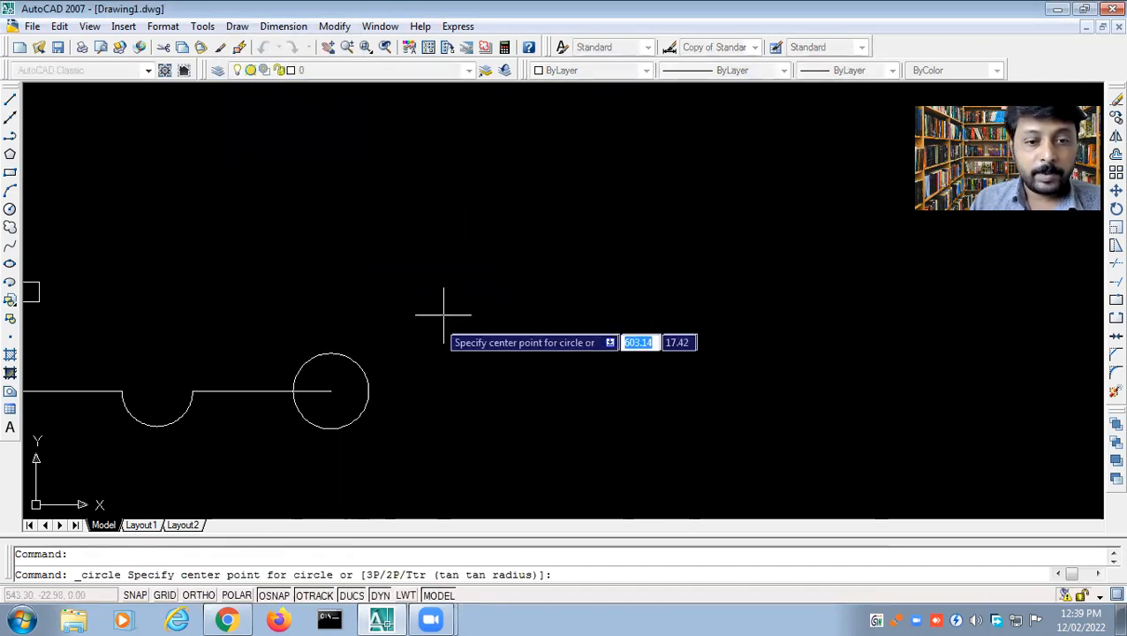
{"action": "left_click", "coordinate": [330, 391]}
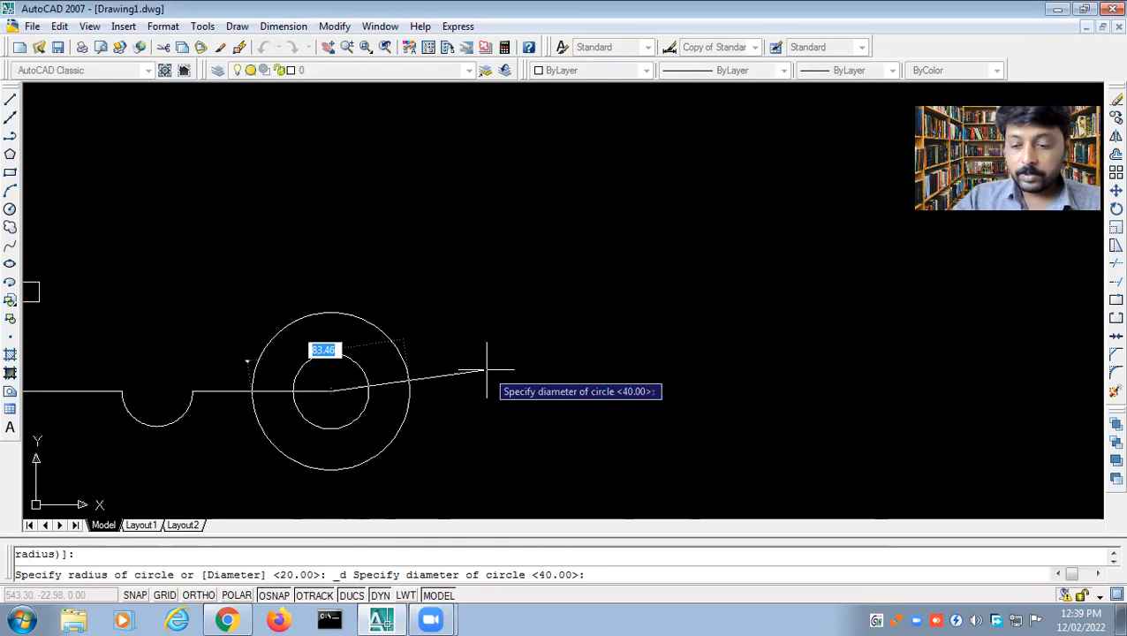
{"action": "type", "text": "5"}
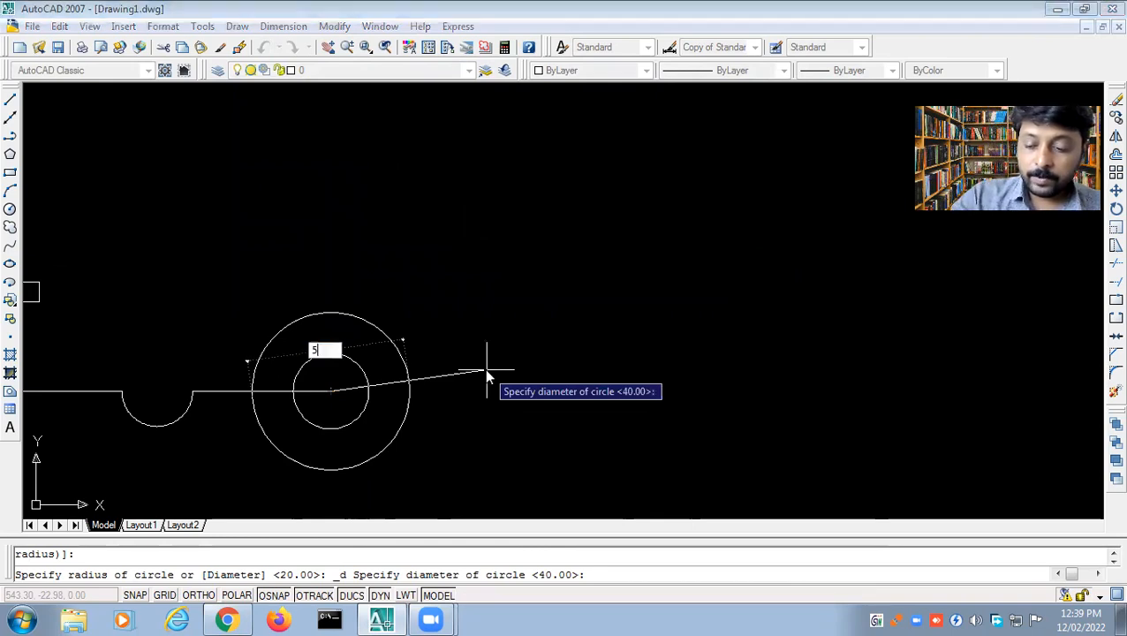
{"action": "type", "text": "0"}
{"action": "key", "text": "Return"}
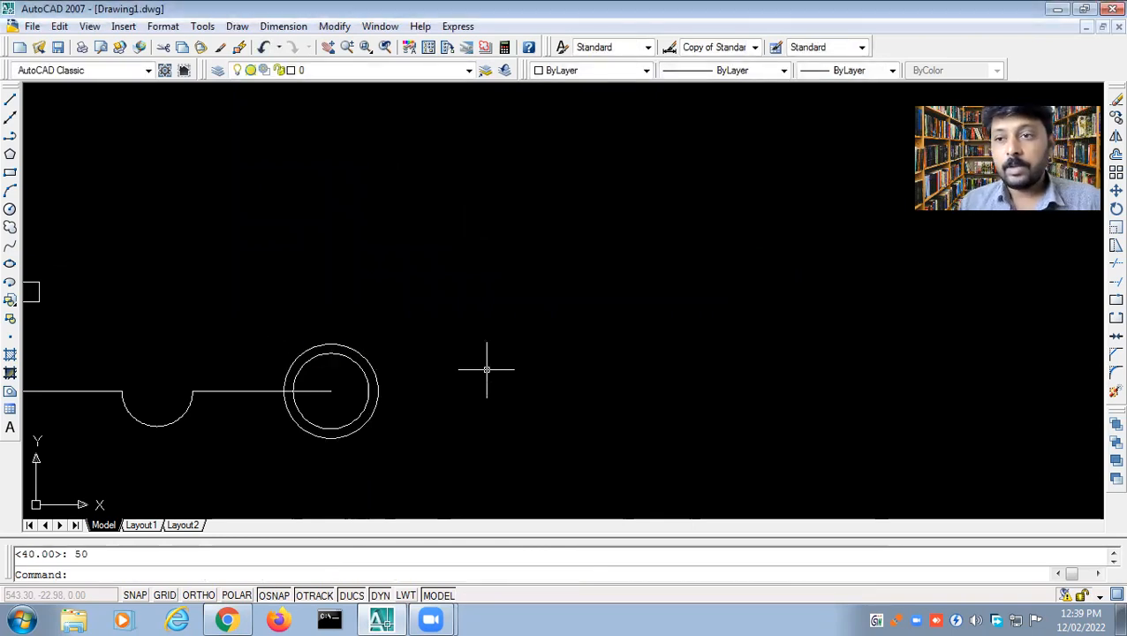
Step: Draw a 2 Points circle from the raised rectangle's lower-right corner to the upper-right corner of the right-hand level rectangle
{"action": "left_click", "coordinate": [235, 27]}
{"action": "mouse_move", "coordinate": [278, 251]}
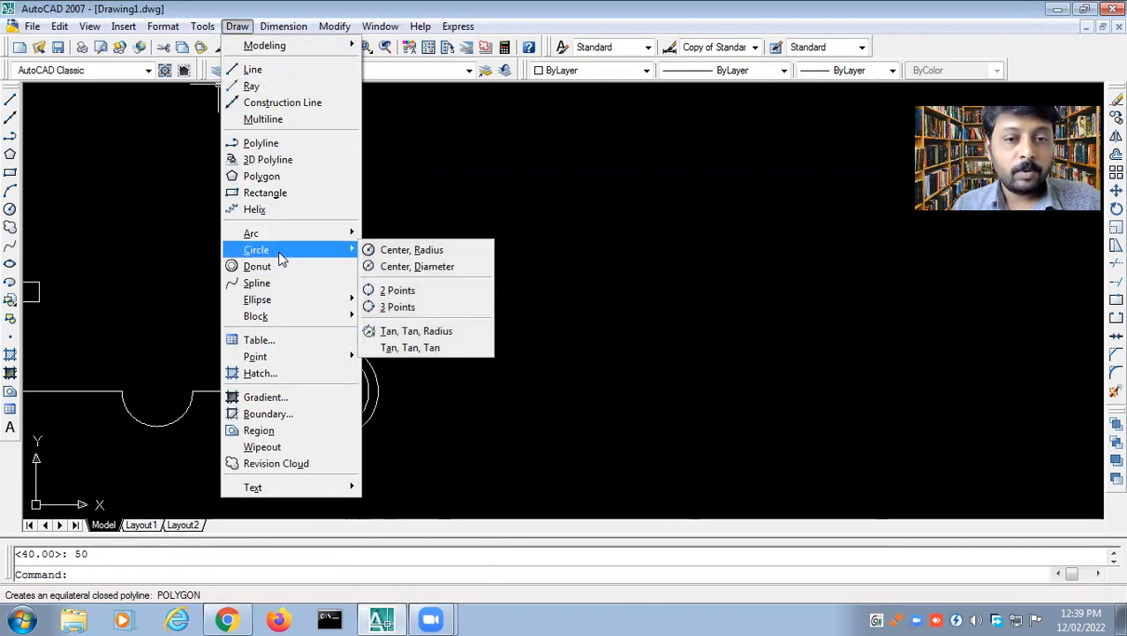
{"action": "left_click", "coordinate": [421, 292]}
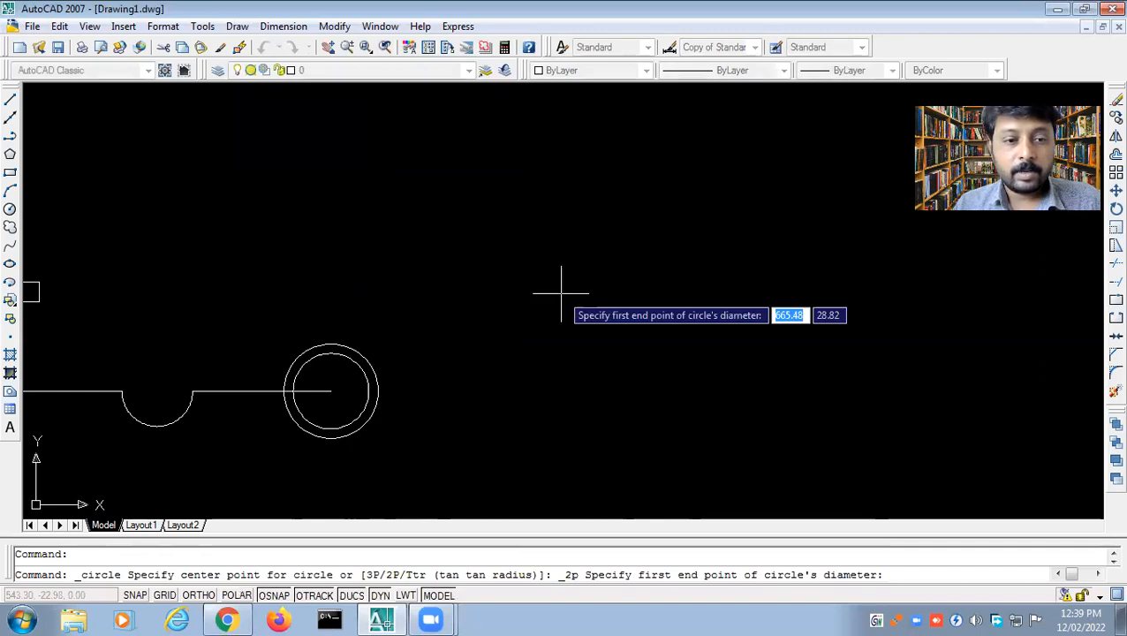
{"action": "middle_click_drag", "start_coordinate": [443, 302], "coordinate": [800, 302]}
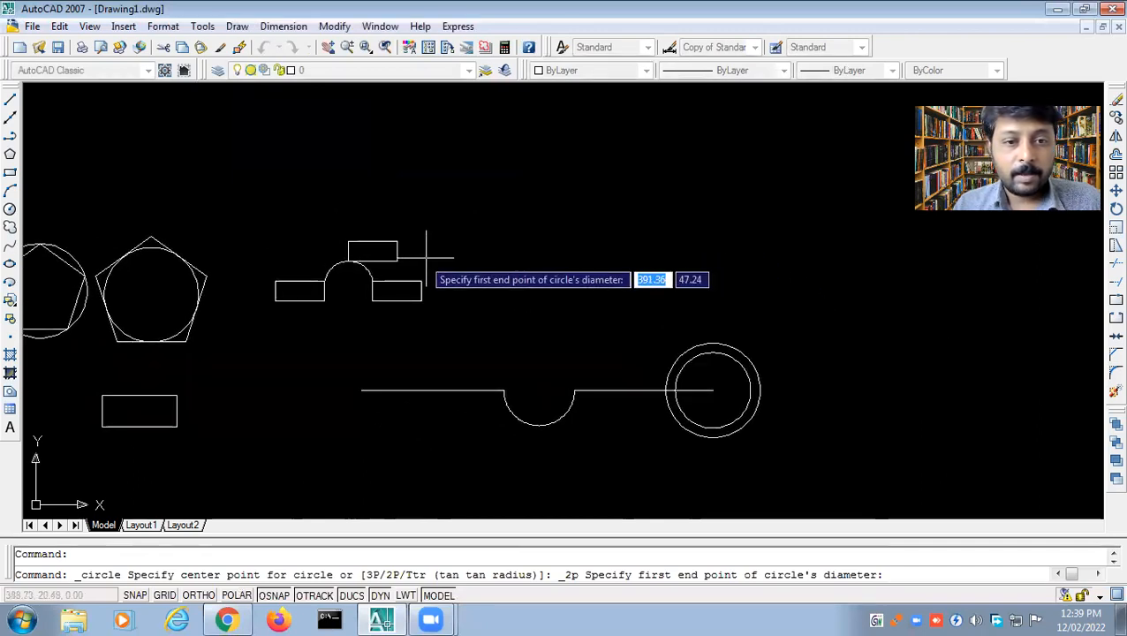
{"action": "middle_click_drag", "start_coordinate": [470, 262], "coordinate": [487, 297]}
{"action": "scroll", "coordinate": [444, 299], "scroll_direction": "up", "scroll_amount": 5}
{"action": "left_click", "coordinate": [357, 283]}
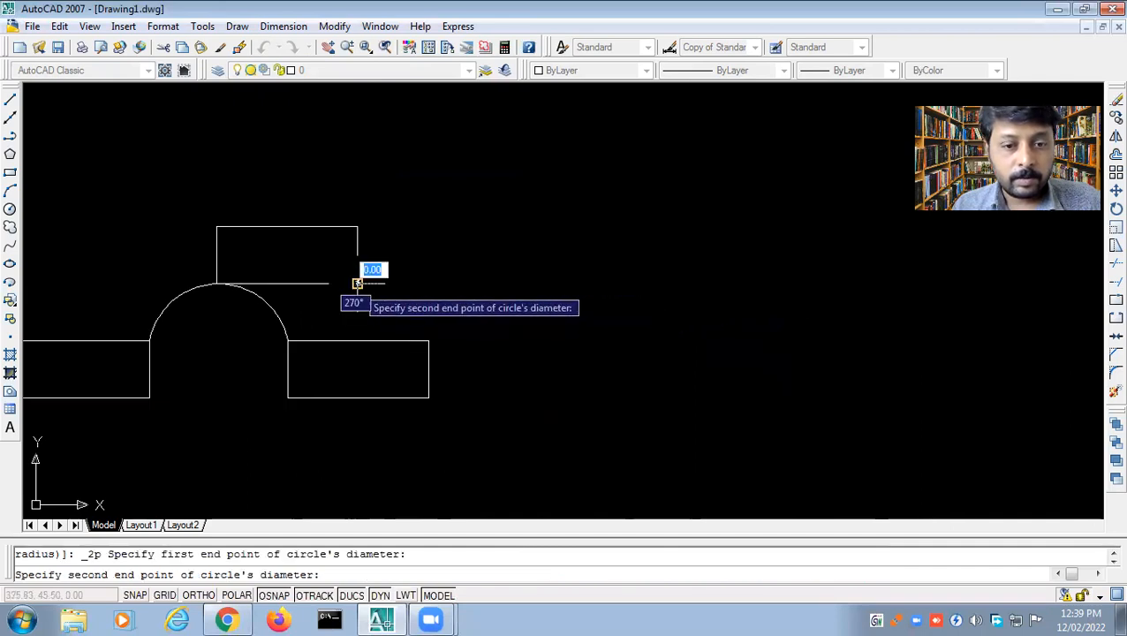
{"action": "left_click", "coordinate": [429, 340]}
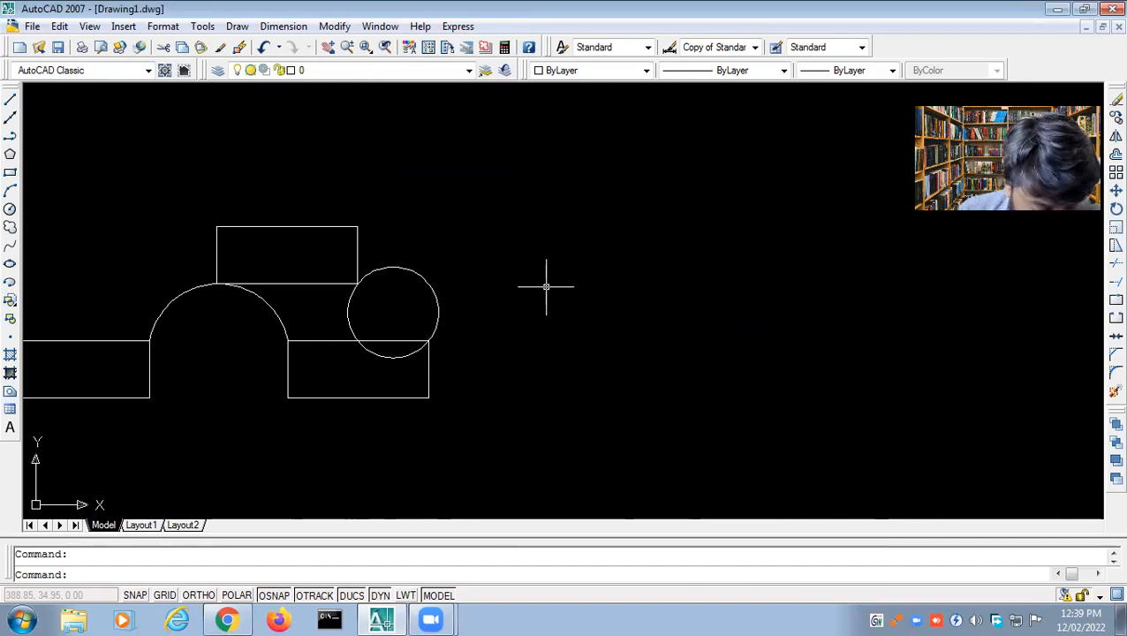
{"action": "left_click", "coordinate": [235, 28]}
{"action": "mouse_move", "coordinate": [281, 236]}
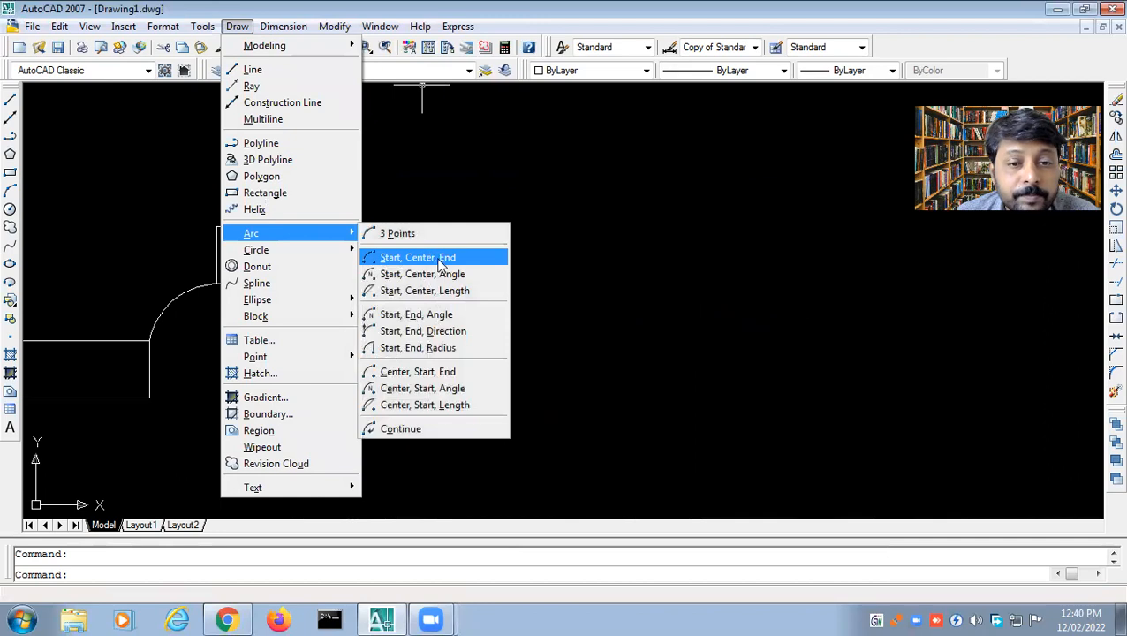
{"action": "left_click", "coordinate": [402, 305]}
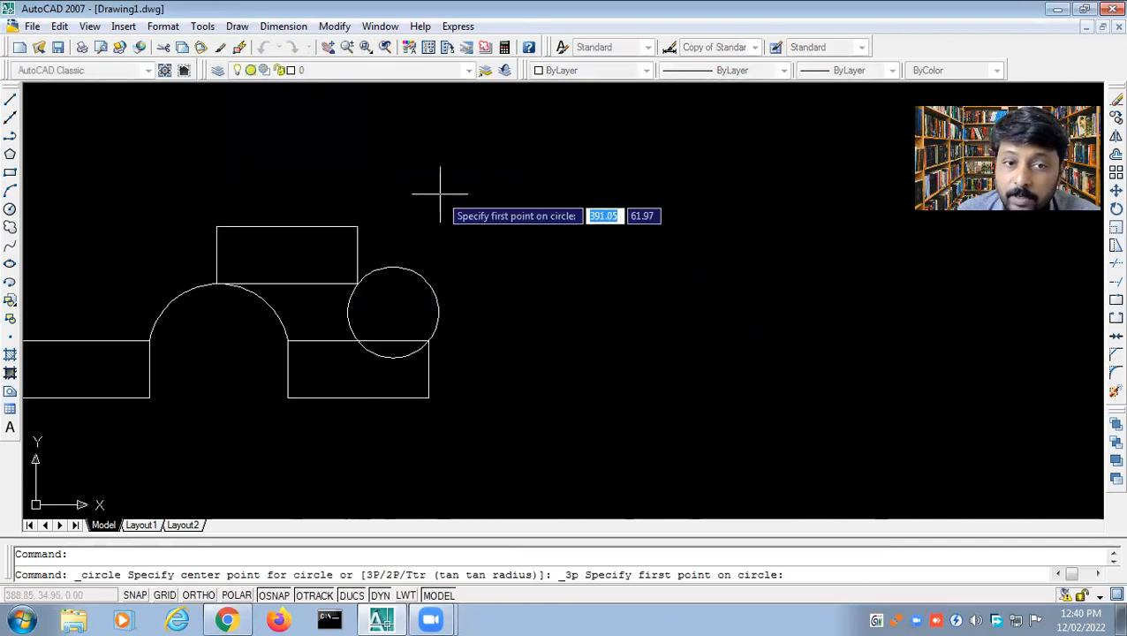
{"action": "middle_click_drag", "start_coordinate": [468, 296], "coordinate": [540, 228]}
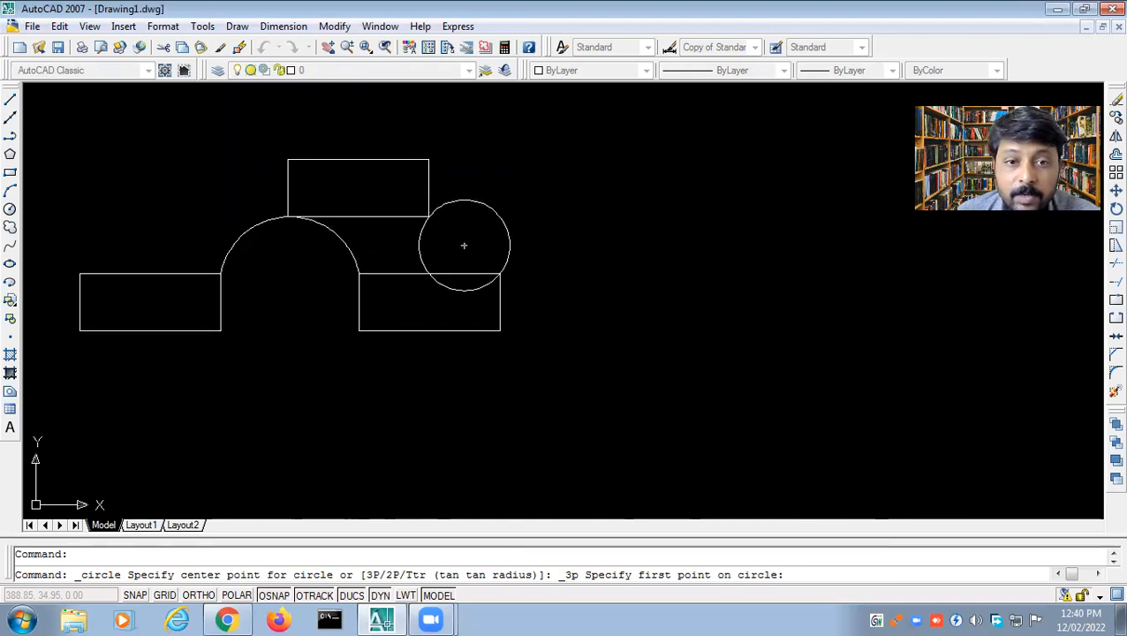
{"action": "key", "text": "Escape"}
Step: Erase the 2 Points circle and the semicircular arc between the rectangles
{"action": "left_click", "coordinate": [510, 255]}
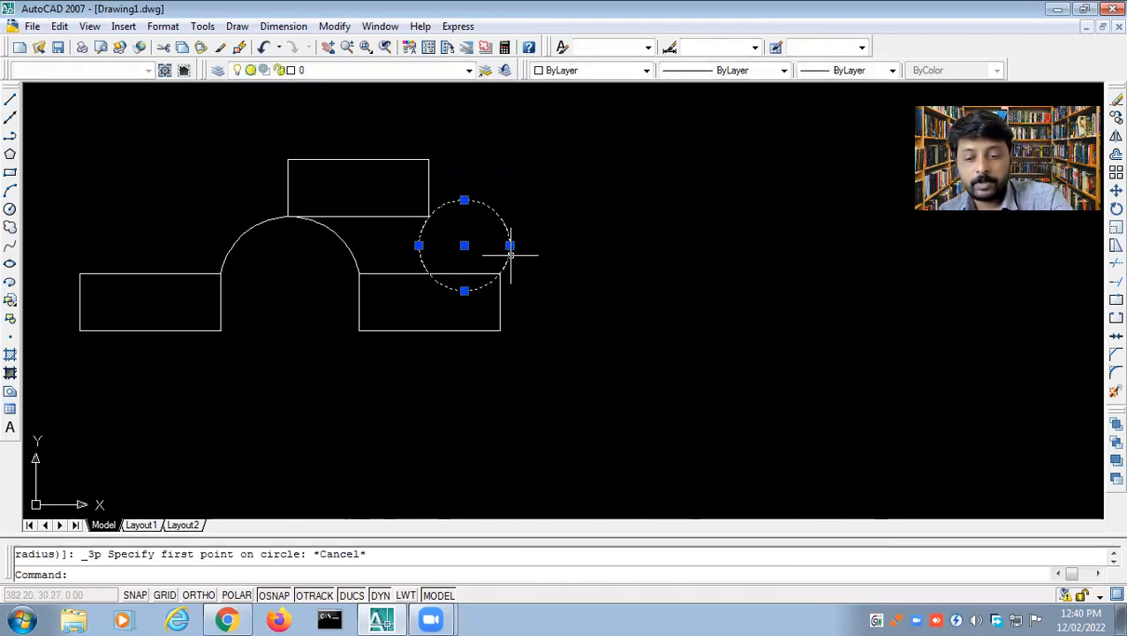
{"action": "key", "text": "Delete"}
{"action": "left_click", "coordinate": [359, 265]}
{"action": "left_click", "coordinate": [346, 251]}
{"action": "key", "text": "Delete"}
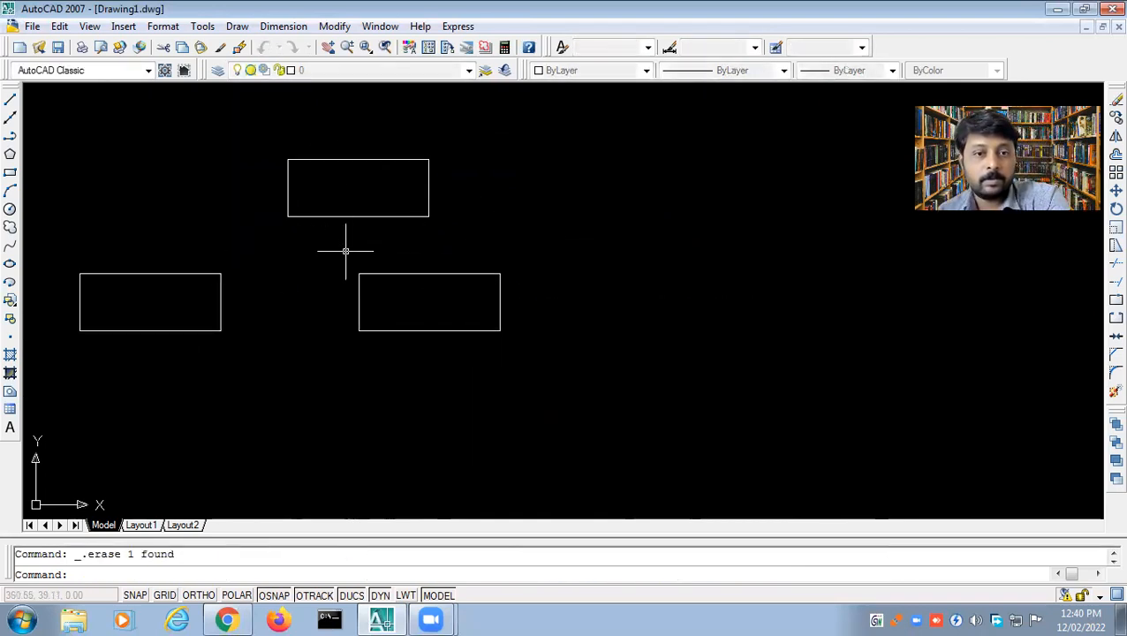
Step: Draw a 3 Points circle through the raised rectangle's lower-right corner, the right-hand rectangle's upper-left corner and the raised rectangle's lower-left corner
{"action": "left_click", "coordinate": [237, 26]}
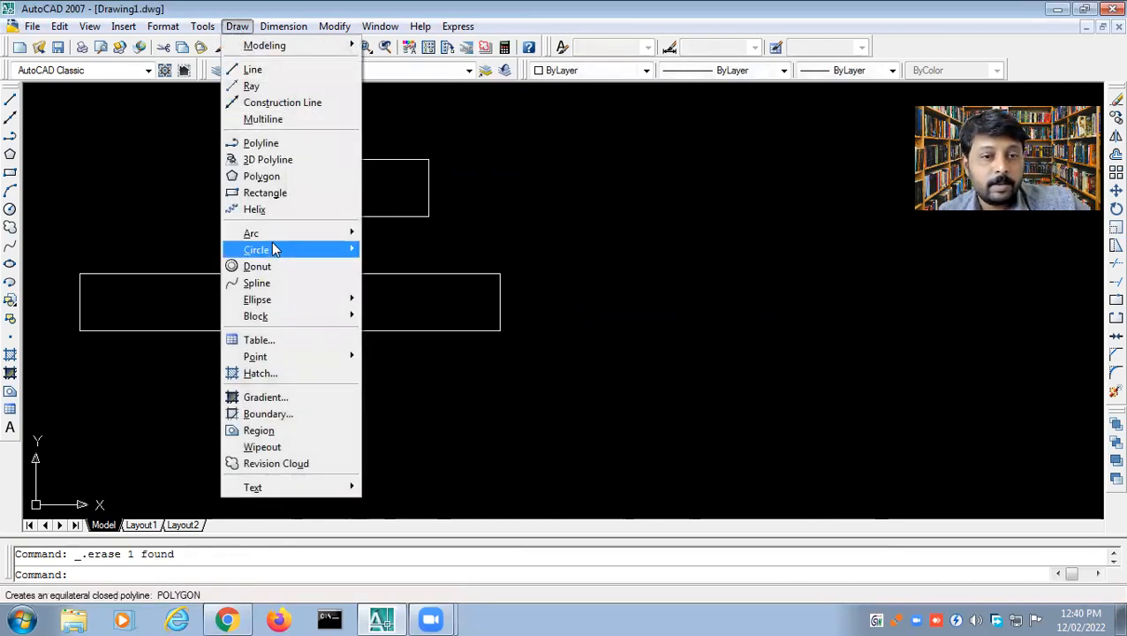
{"action": "mouse_move", "coordinate": [272, 249]}
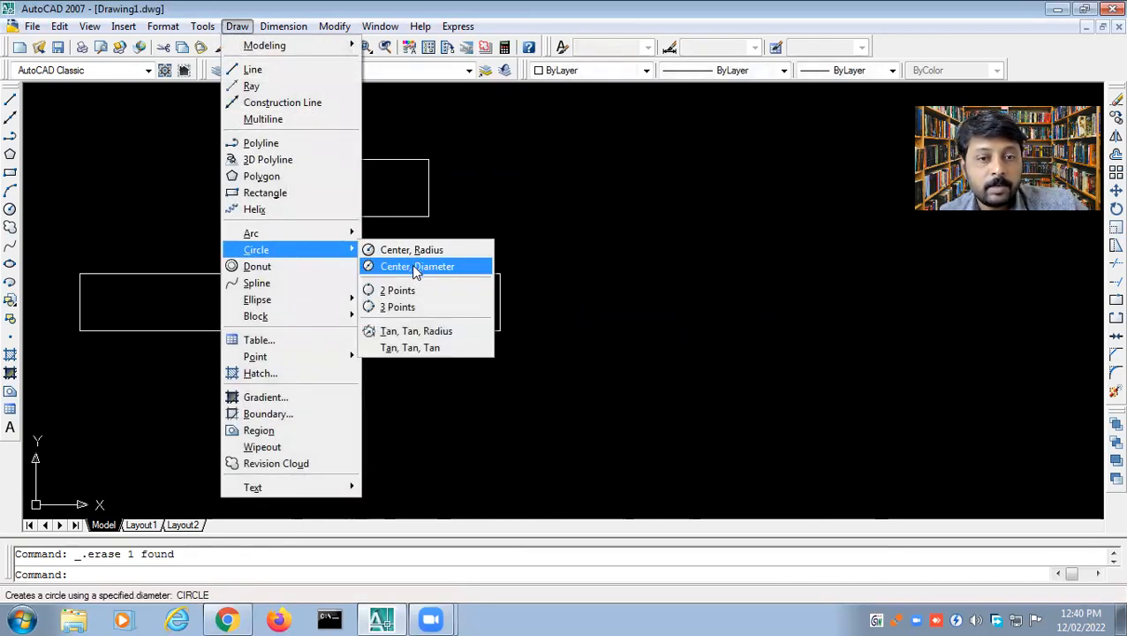
{"action": "left_click", "coordinate": [408, 307]}
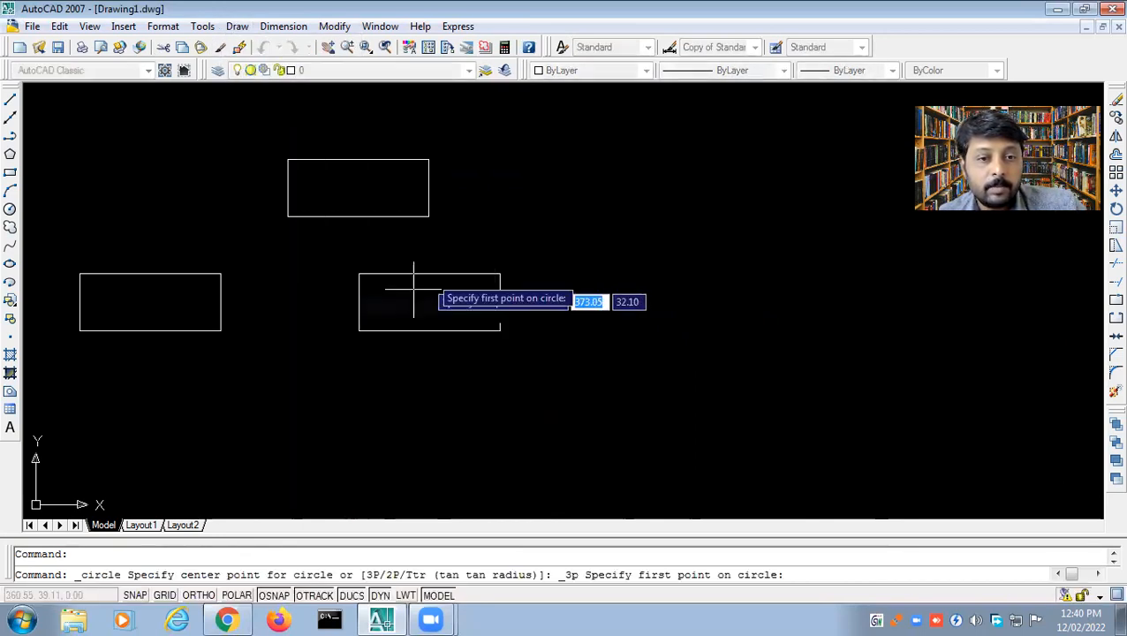
{"action": "left_click", "coordinate": [427, 216]}
{"action": "left_click", "coordinate": [359, 274]}
{"action": "left_click", "coordinate": [287, 216]}
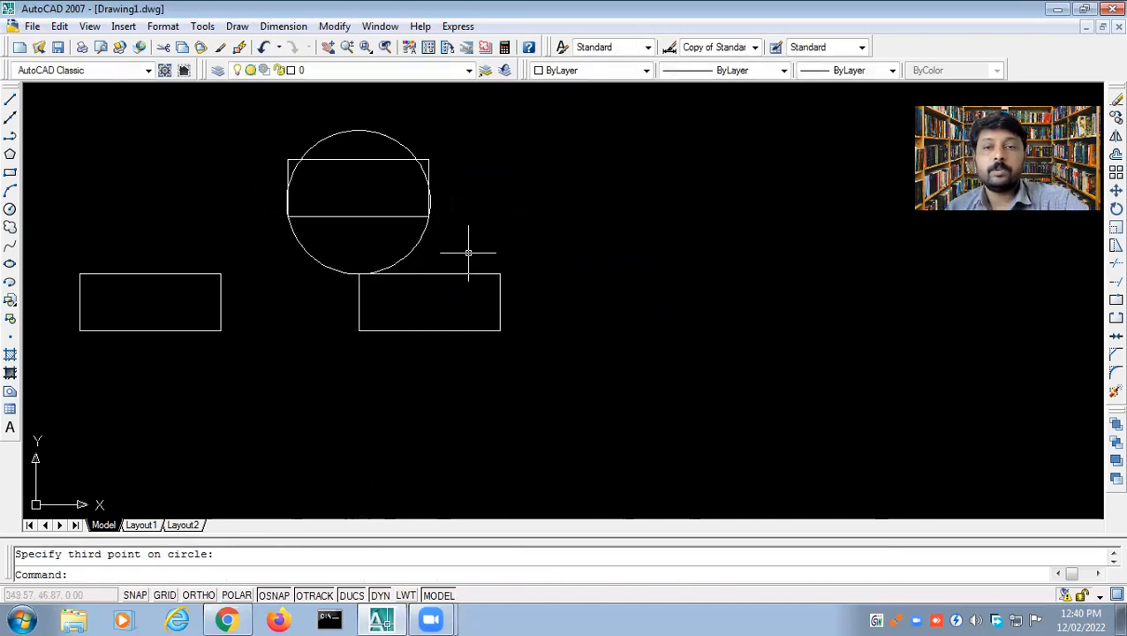
Step: Erase the 3 Points circle that overlaps the raised rectangle
{"action": "key", "text": "Escape"}
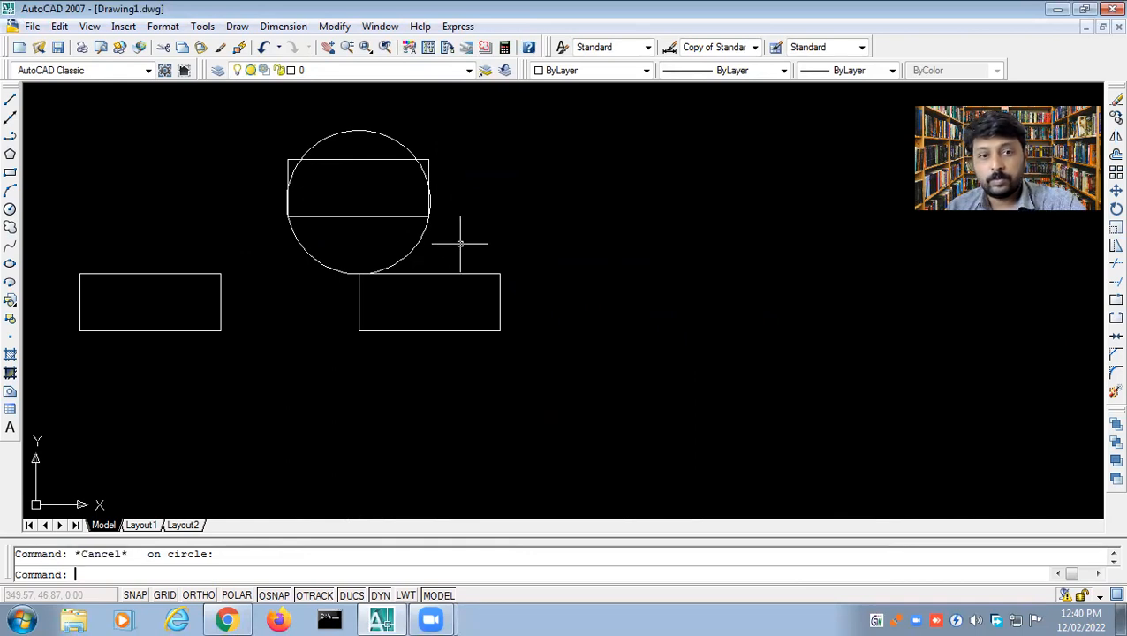
{"action": "left_click", "coordinate": [411, 249]}
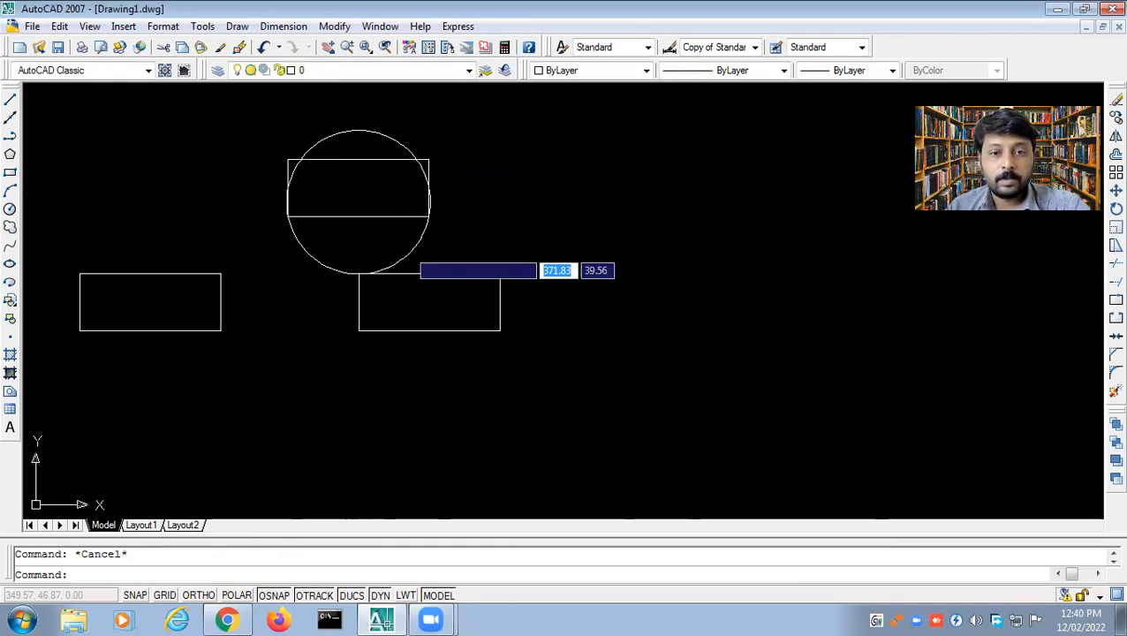
{"action": "left_click", "coordinate": [410, 248]}
{"action": "key", "text": "Delete"}
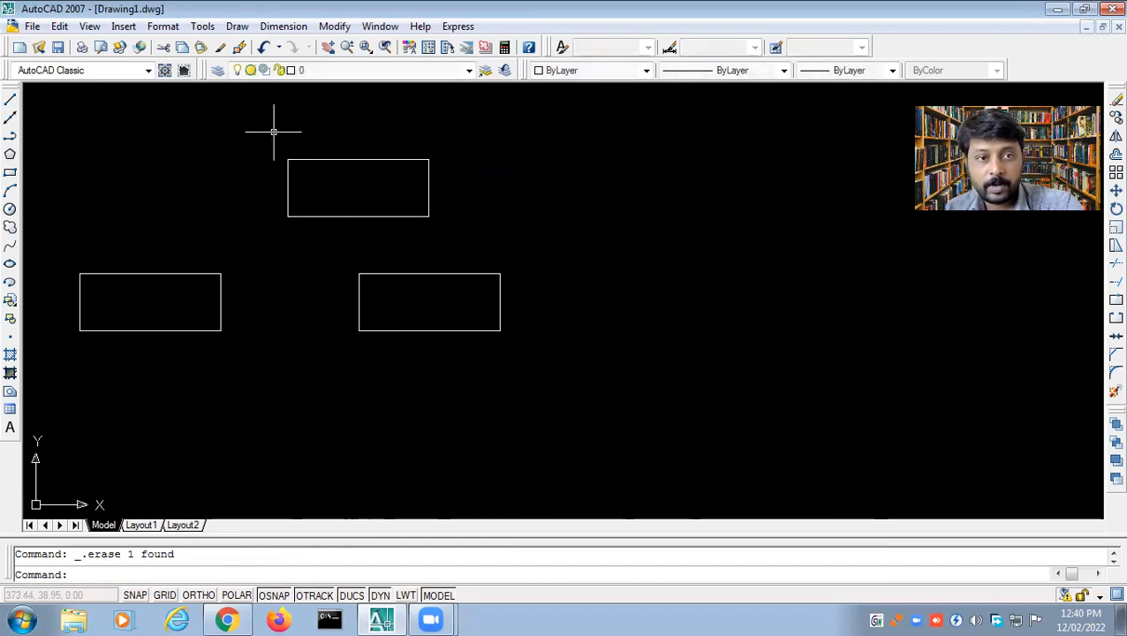
Step: Try a Tan, Tan, Radius circle of radius 5 between the raised rectangle's lower edge and the right-hand rectangle's upper edge
{"action": "left_click", "coordinate": [238, 29]}
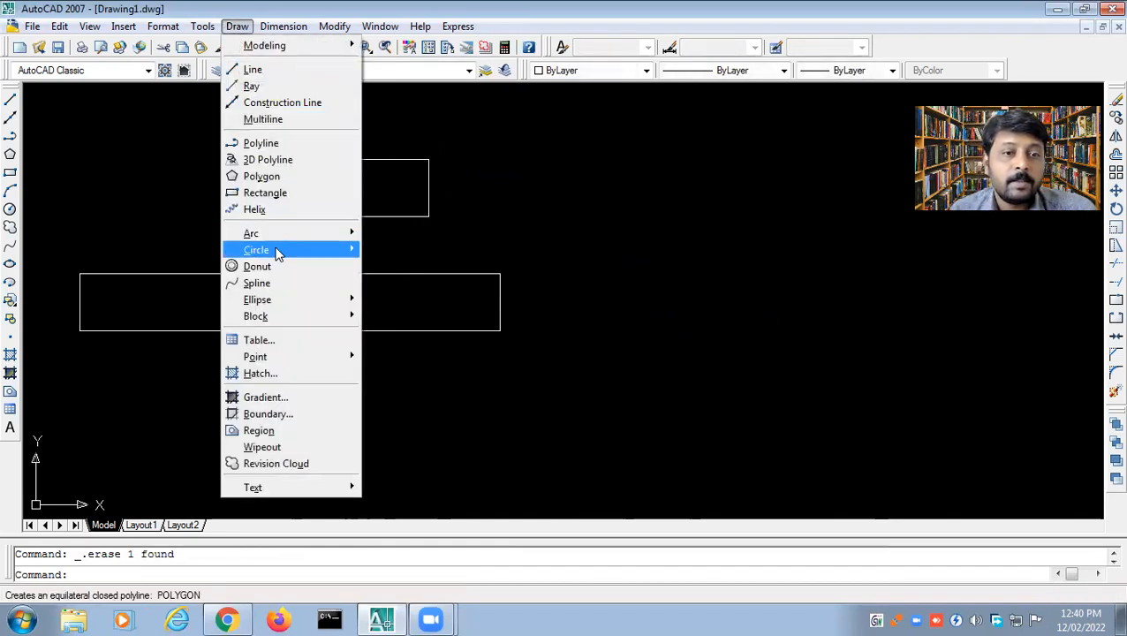
{"action": "mouse_move", "coordinate": [276, 254]}
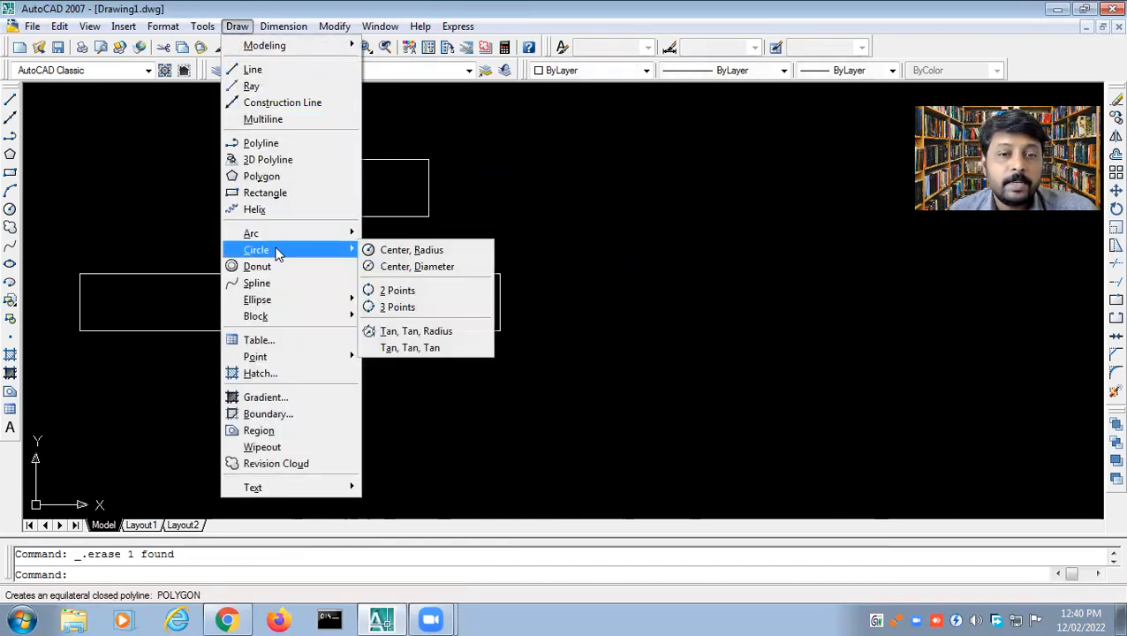
{"action": "left_click", "coordinate": [439, 332]}
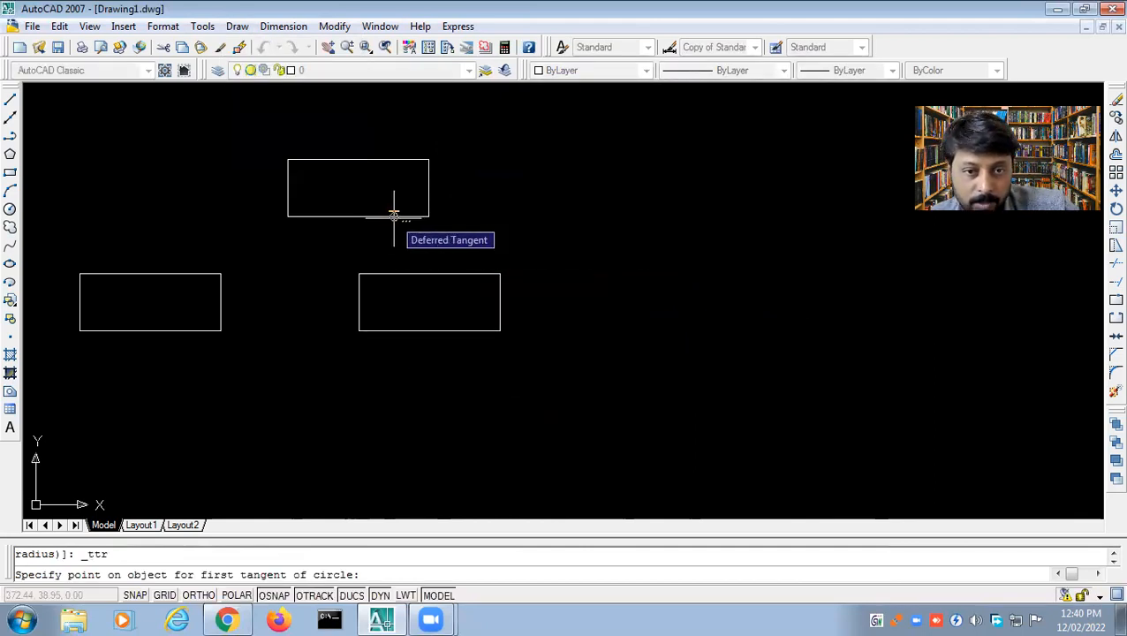
{"action": "left_click", "coordinate": [393, 217]}
{"action": "left_click", "coordinate": [389, 268]}
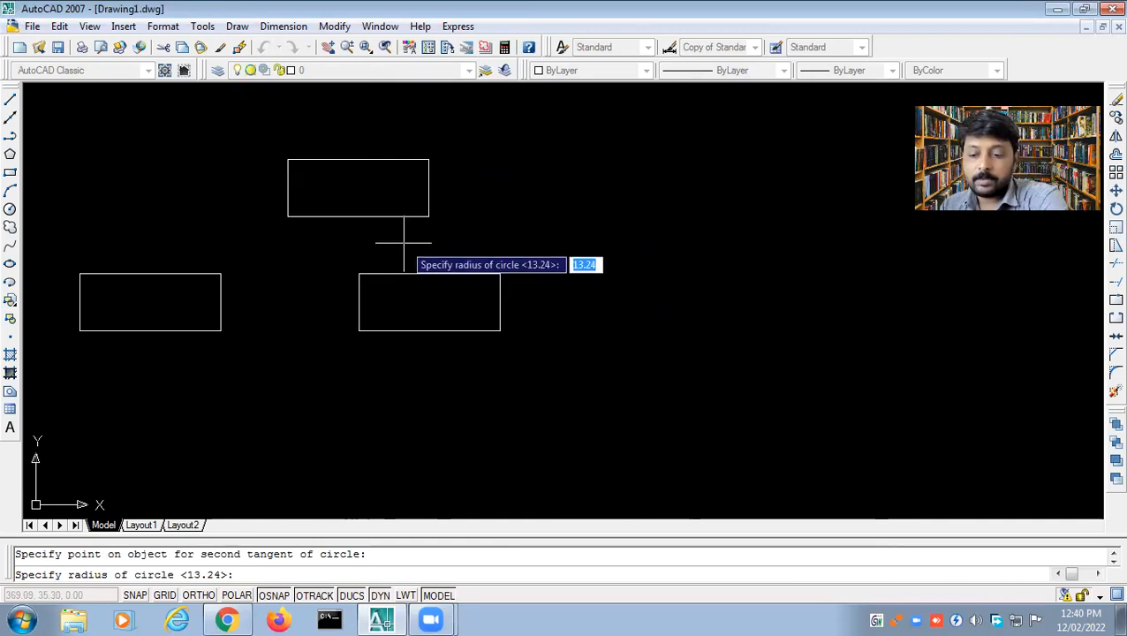
{"action": "type", "text": "5"}
{"action": "key", "text": "Return"}
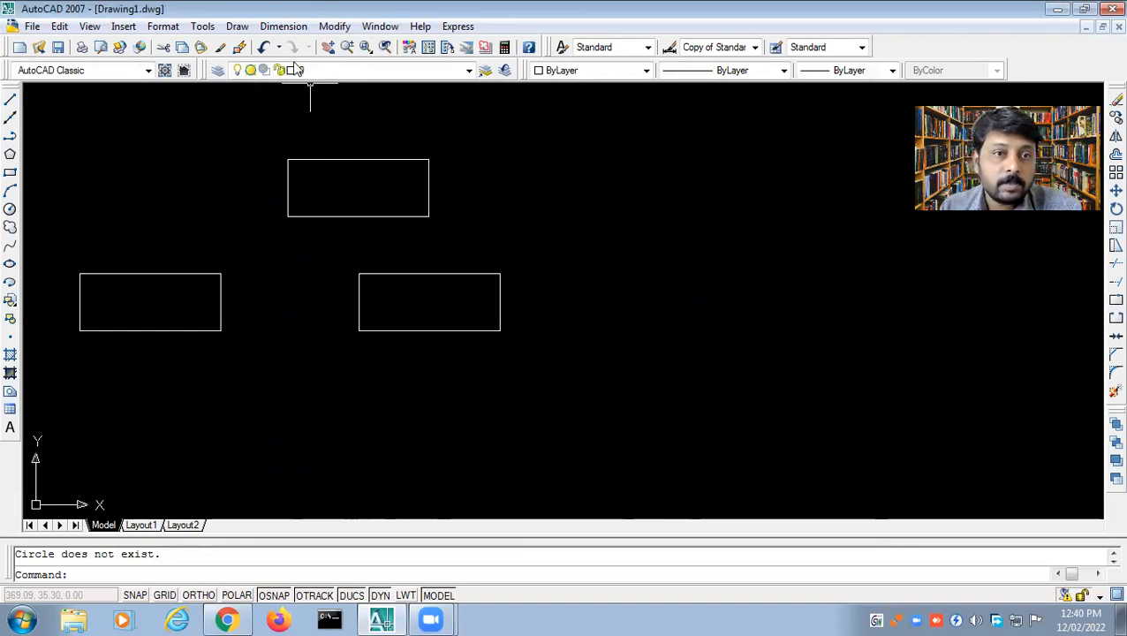
Step: Retry the Tan, Tan, Radius circle between the raised rectangle's lower edge and the right-hand rectangle's upper edge
{"action": "left_click", "coordinate": [245, 29]}
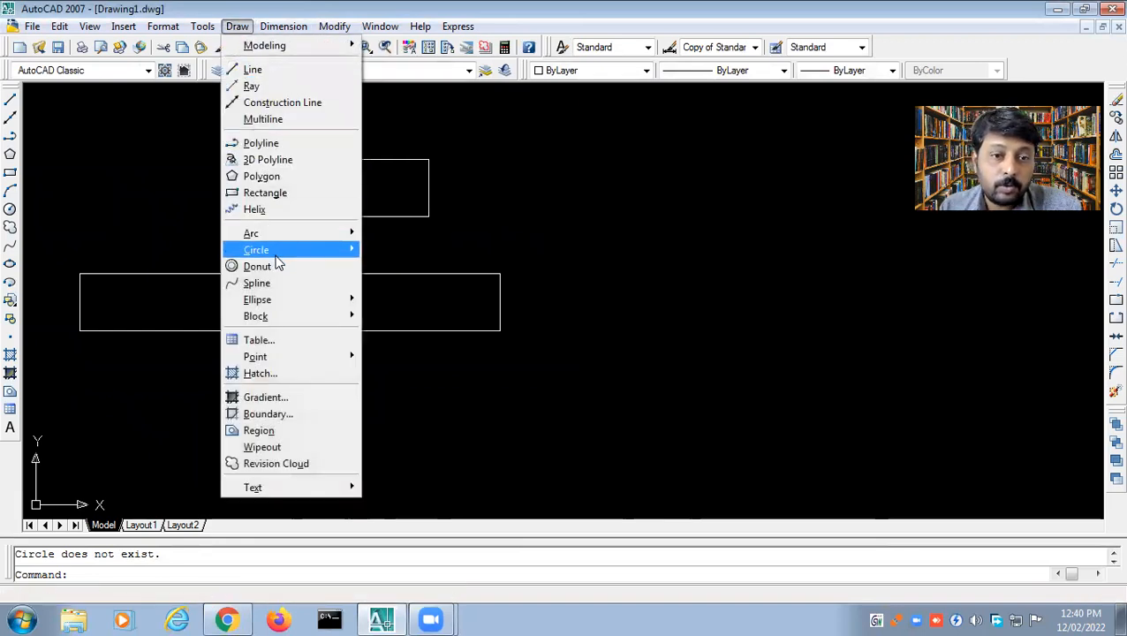
{"action": "mouse_move", "coordinate": [274, 250]}
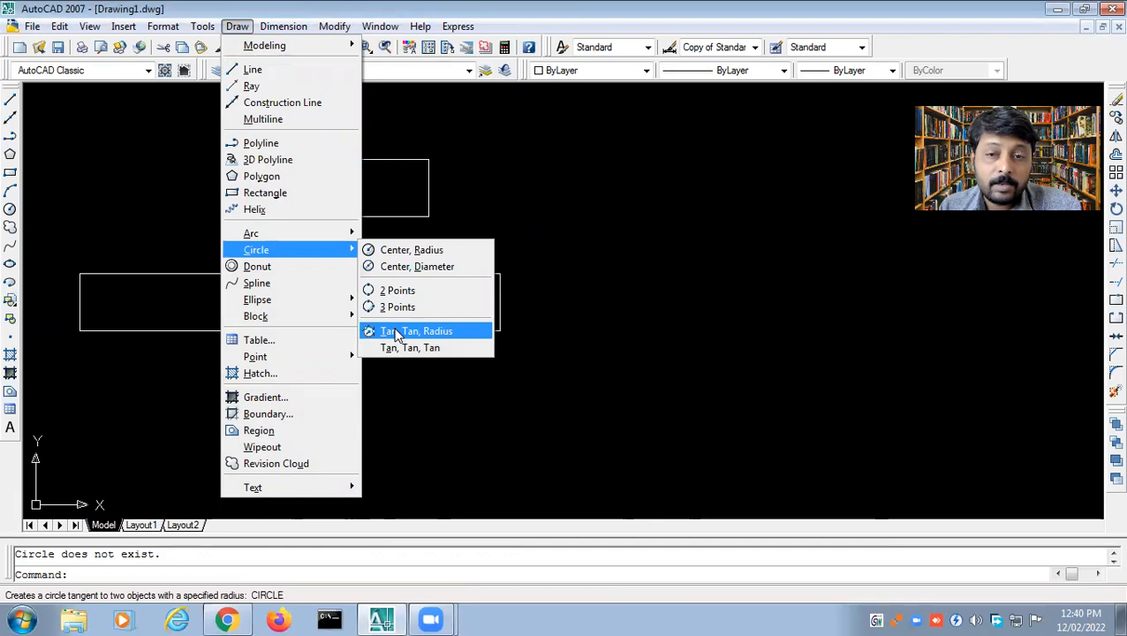
{"action": "left_click", "coordinate": [395, 334]}
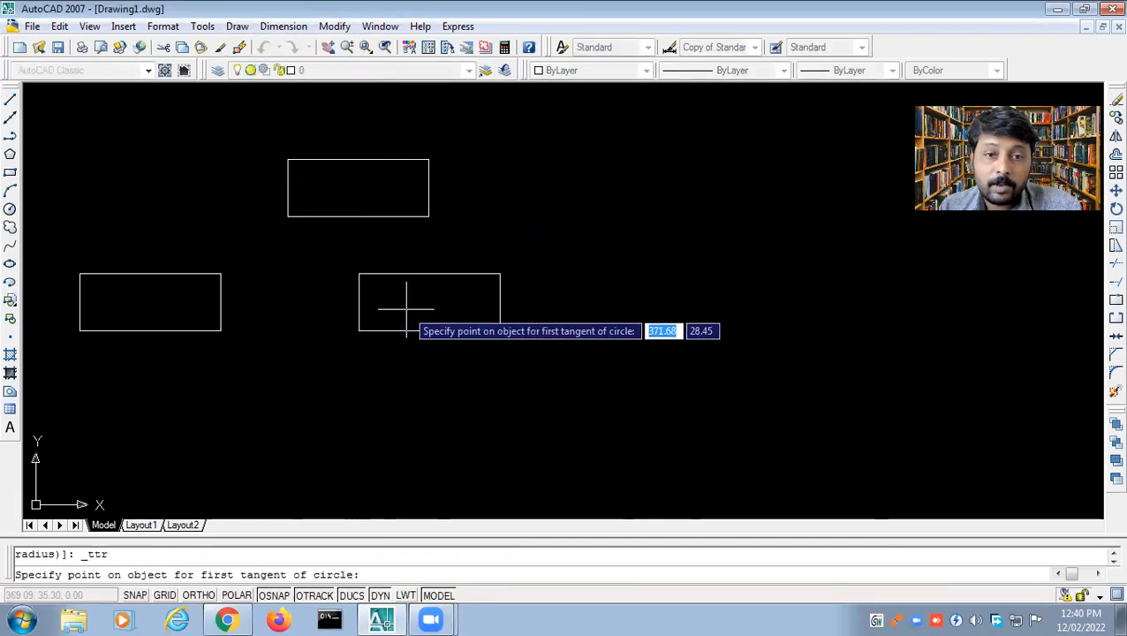
{"action": "left_click", "coordinate": [377, 215]}
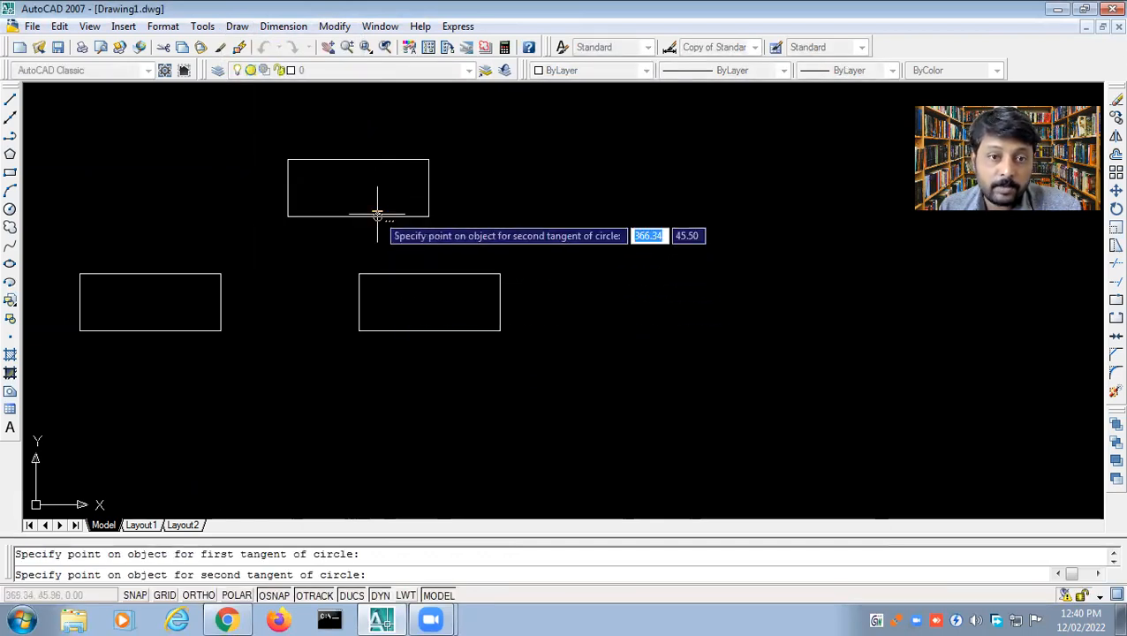
{"action": "left_click", "coordinate": [373, 274]}
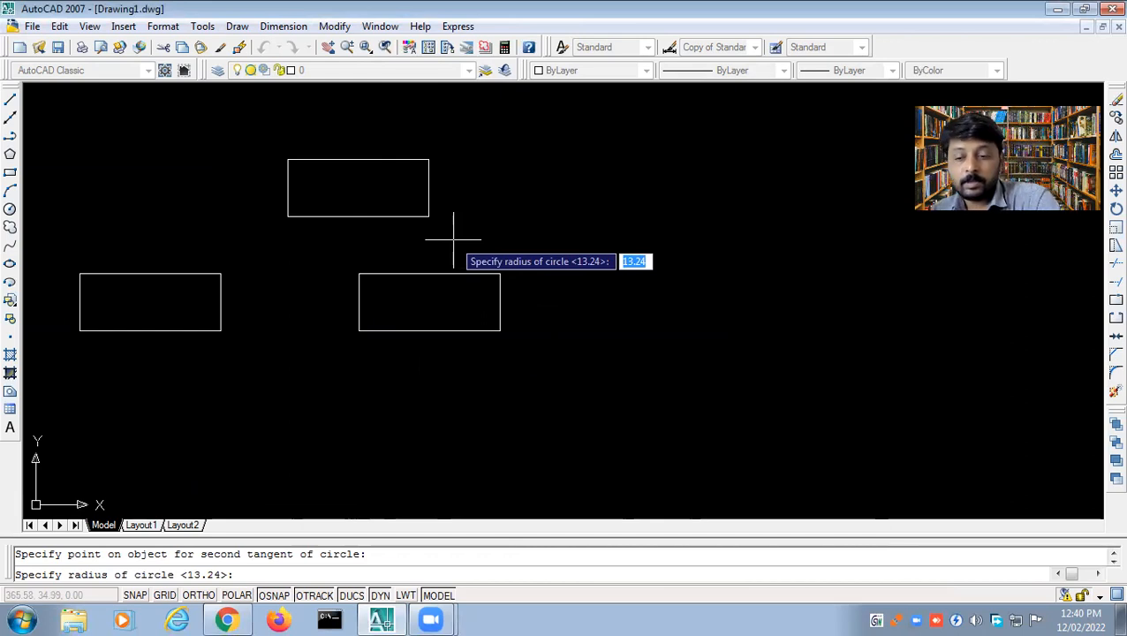
{"action": "key", "text": "Return"}
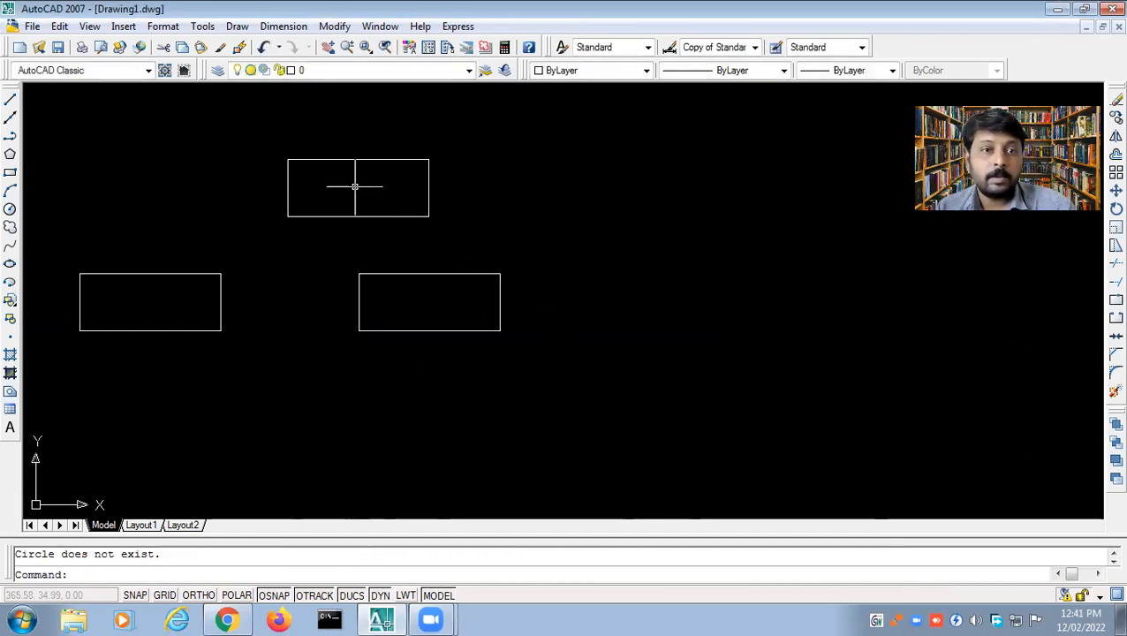
Step: Add a linear dimension for the vertical gap from the raised rectangle's lower-right corner to the lower rectangle's upper-left corner, and erase it
{"action": "scroll", "coordinate": [403, 234], "scroll_direction": "down", "scroll_amount": 5}
{"action": "scroll", "coordinate": [401, 239], "scroll_direction": "up", "scroll_amount": 3}
{"action": "scroll", "coordinate": [401, 238], "scroll_direction": "up", "scroll_amount": 4}
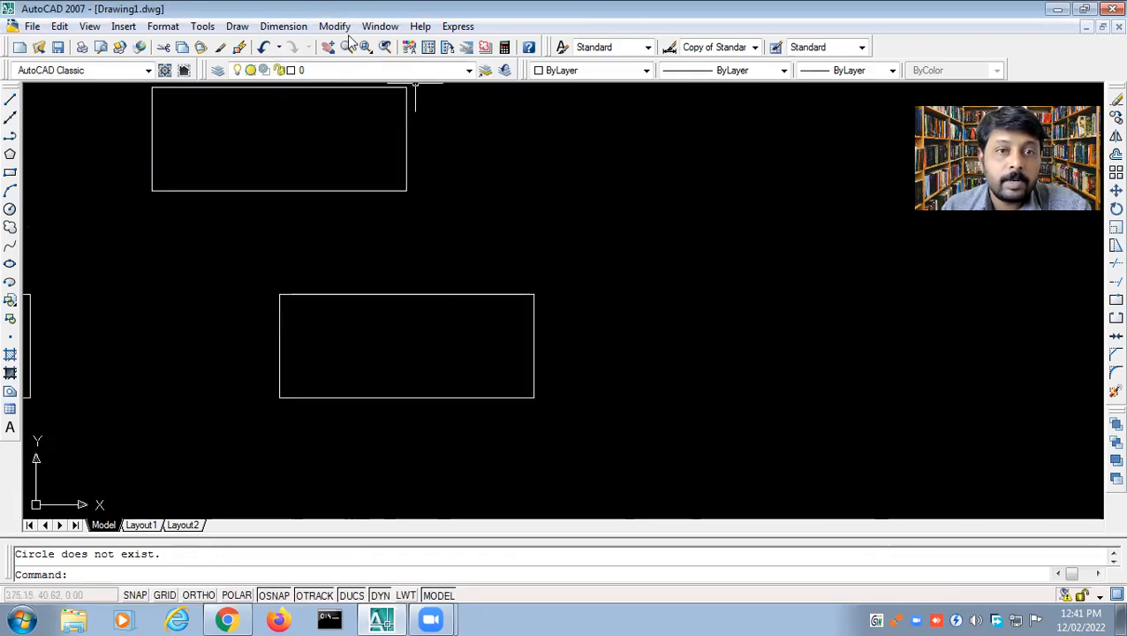
{"action": "left_click", "coordinate": [282, 25]}
{"action": "left_click", "coordinate": [294, 70]}
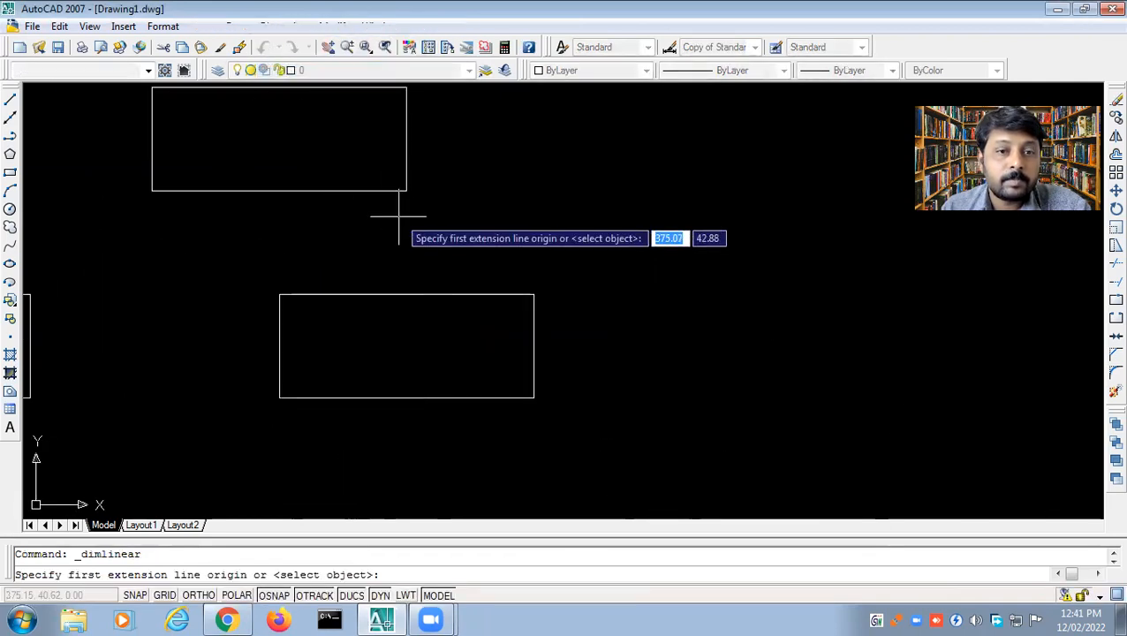
{"action": "left_click", "coordinate": [407, 191]}
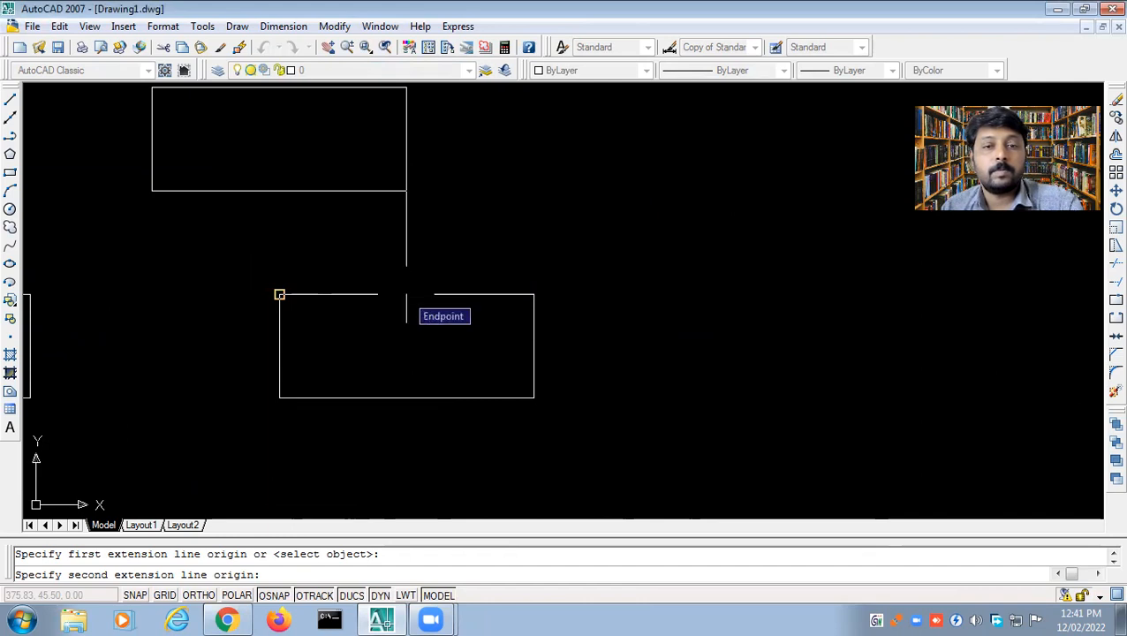
{"action": "left_click", "coordinate": [279, 294]}
{"action": "left_click", "coordinate": [633, 271]}
{"action": "left_click", "coordinate": [634, 265]}
{"action": "key", "text": "Delete"}
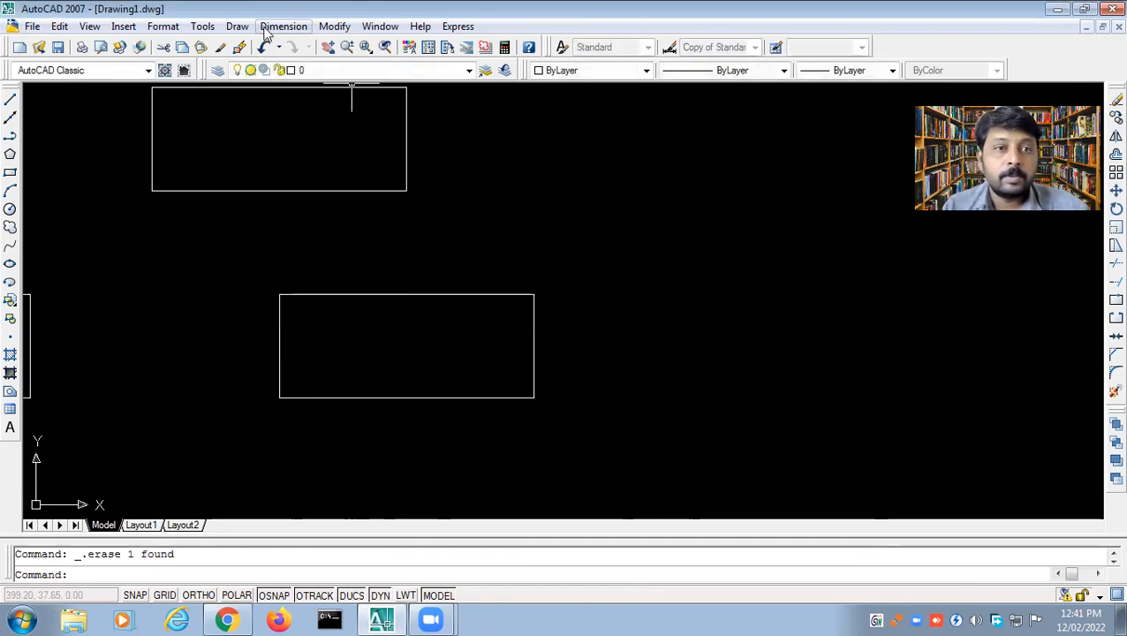
Step: Try a Tan, Tan, Radius circle of radius 6 tangent to the facing edges of the raised and right-hand rectangles
{"action": "left_click", "coordinate": [236, 27]}
{"action": "mouse_move", "coordinate": [272, 251]}
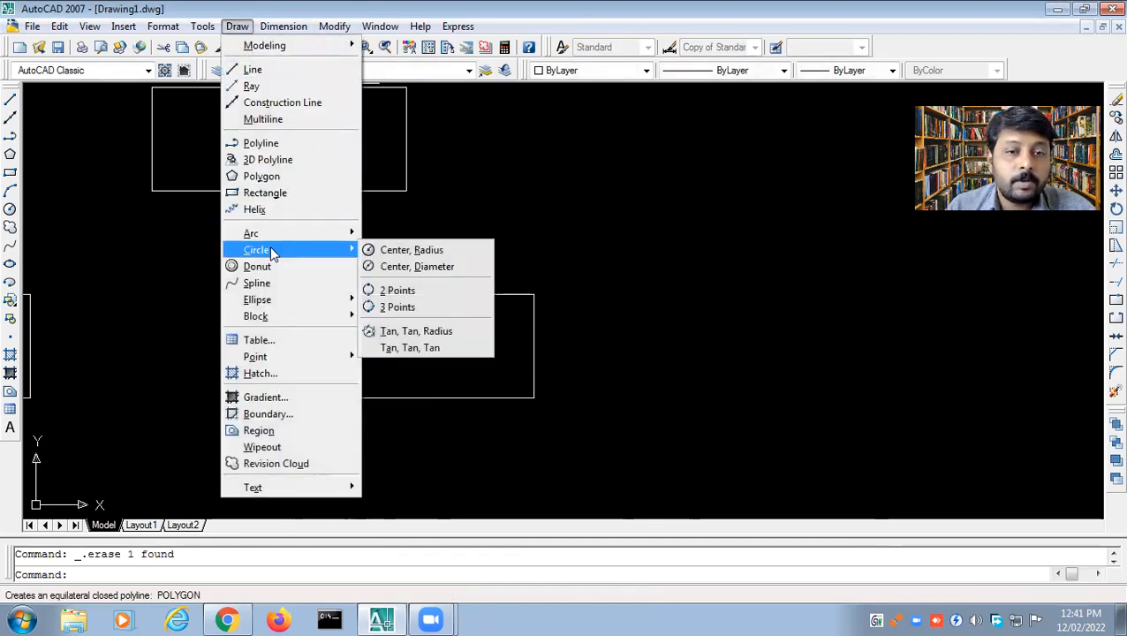
{"action": "left_click", "coordinate": [416, 330]}
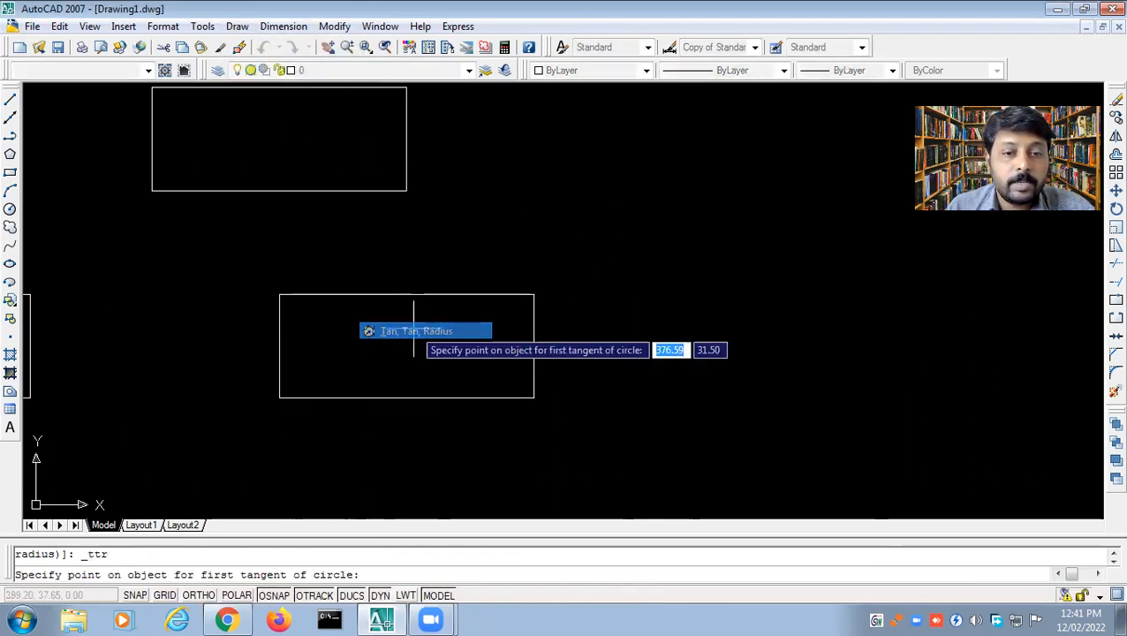
{"action": "left_click", "coordinate": [389, 189]}
{"action": "left_click", "coordinate": [364, 294]}
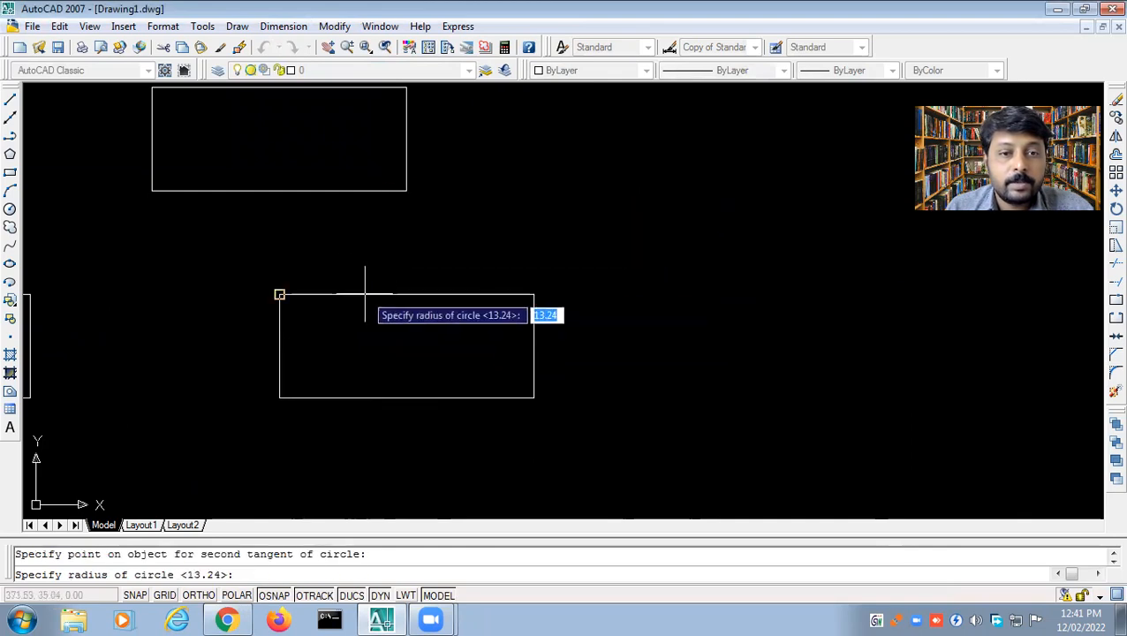
{"action": "type", "text": "4"}
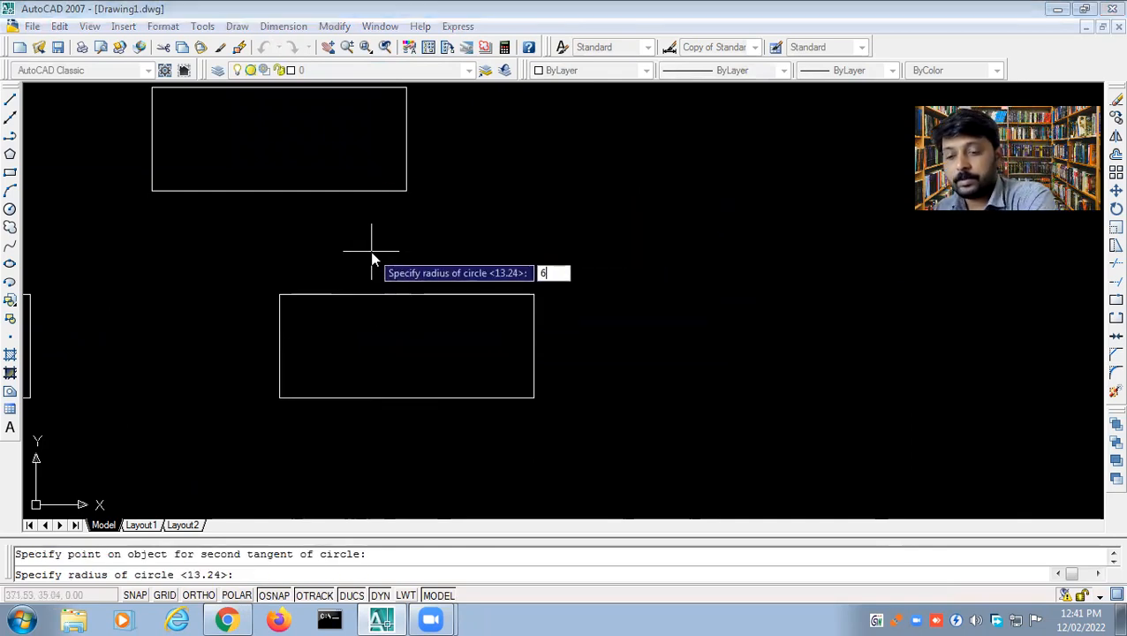
{"action": "key", "text": "Return"}
Step: Try a Tan, Tan, Radius circle of radius 5 between the raised rectangle's lower edge and the lower rectangle's upper edge
{"action": "left_click", "coordinate": [284, 26]}
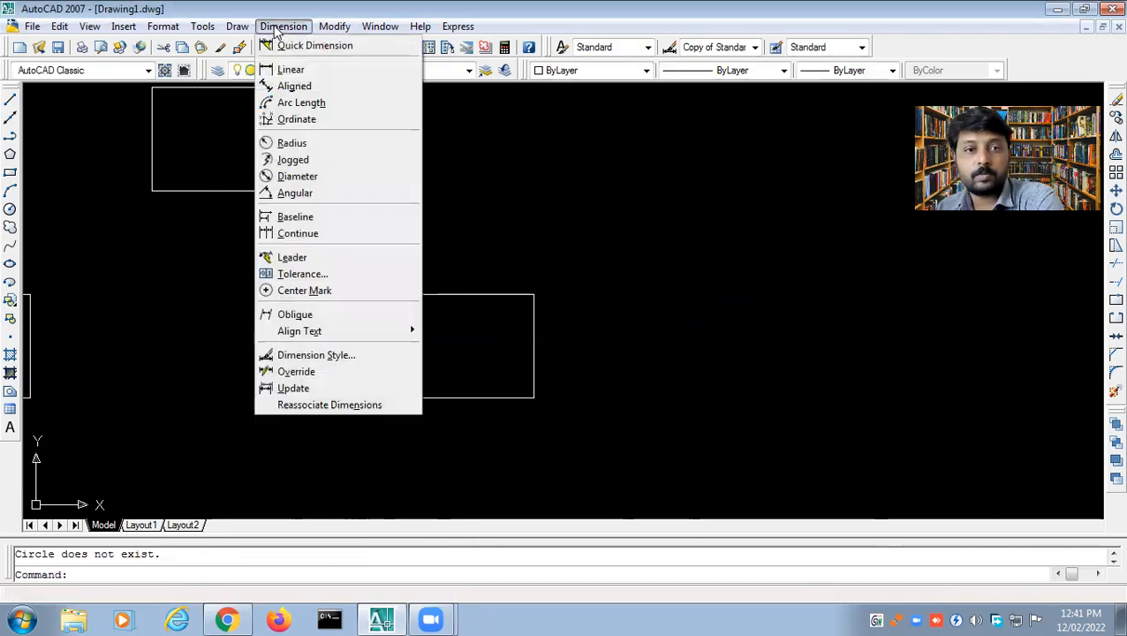
{"action": "mouse_move", "coordinate": [205, 25]}
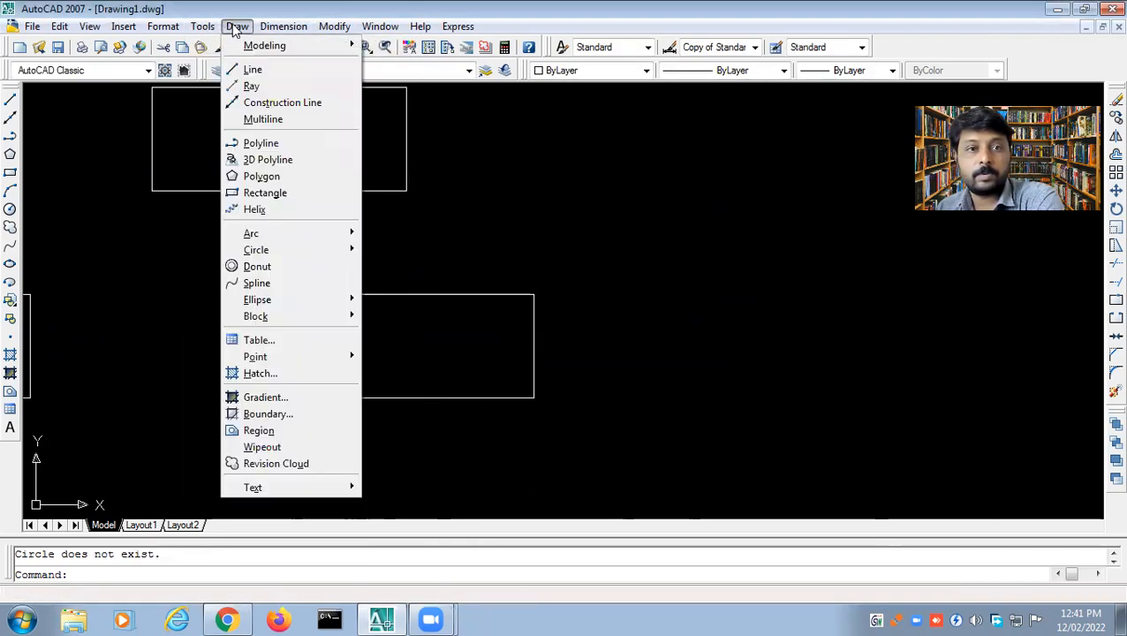
{"action": "mouse_move", "coordinate": [265, 250]}
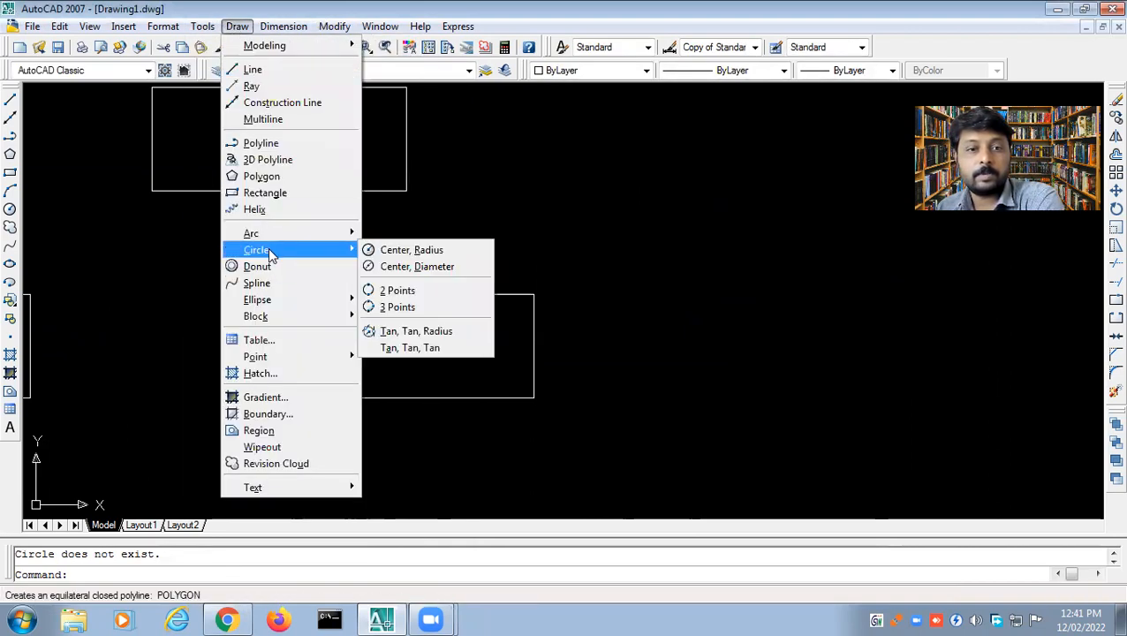
{"action": "left_click", "coordinate": [413, 331]}
{"action": "left_click", "coordinate": [330, 189]}
{"action": "left_click", "coordinate": [335, 293]}
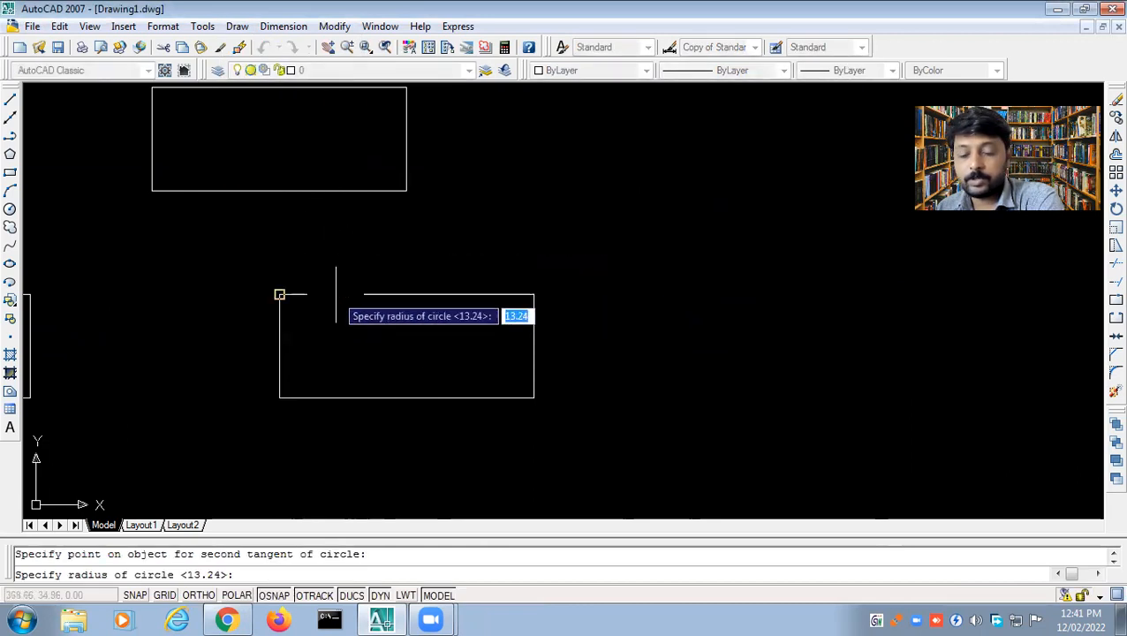
{"action": "type", "text": "5"}
{"action": "key", "text": "Return"}
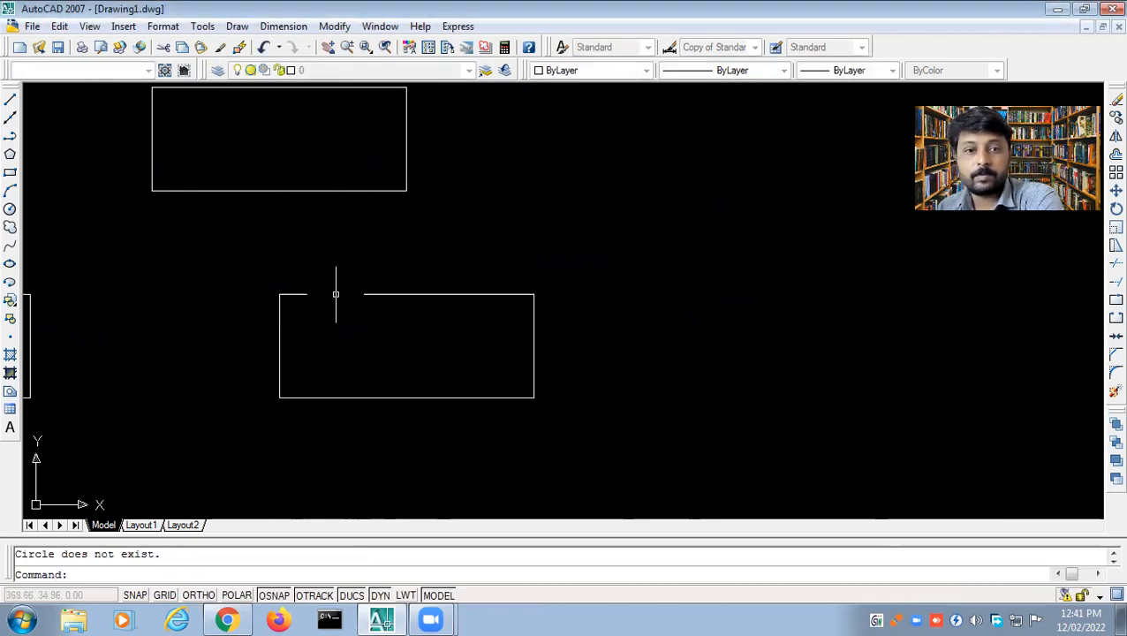
Step: Try a Tan, Tan, Radius circle of radius 13.2 tangent to the facing edges of the raised and lower rectangles
{"action": "left_click", "coordinate": [237, 27]}
{"action": "mouse_move", "coordinate": [267, 249]}
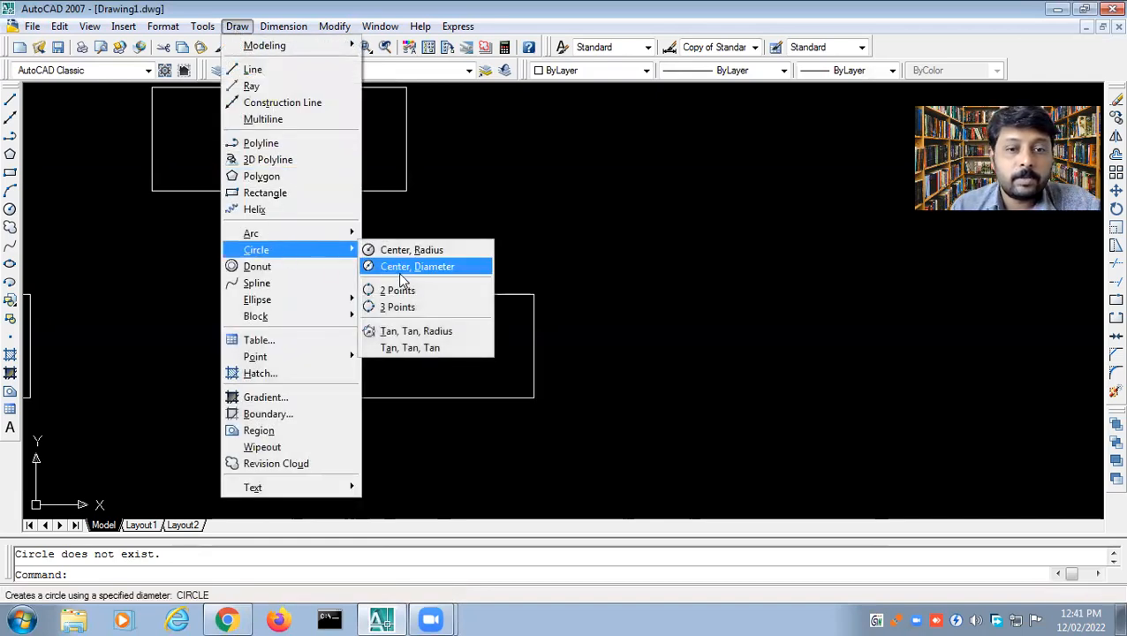
{"action": "left_click", "coordinate": [402, 331]}
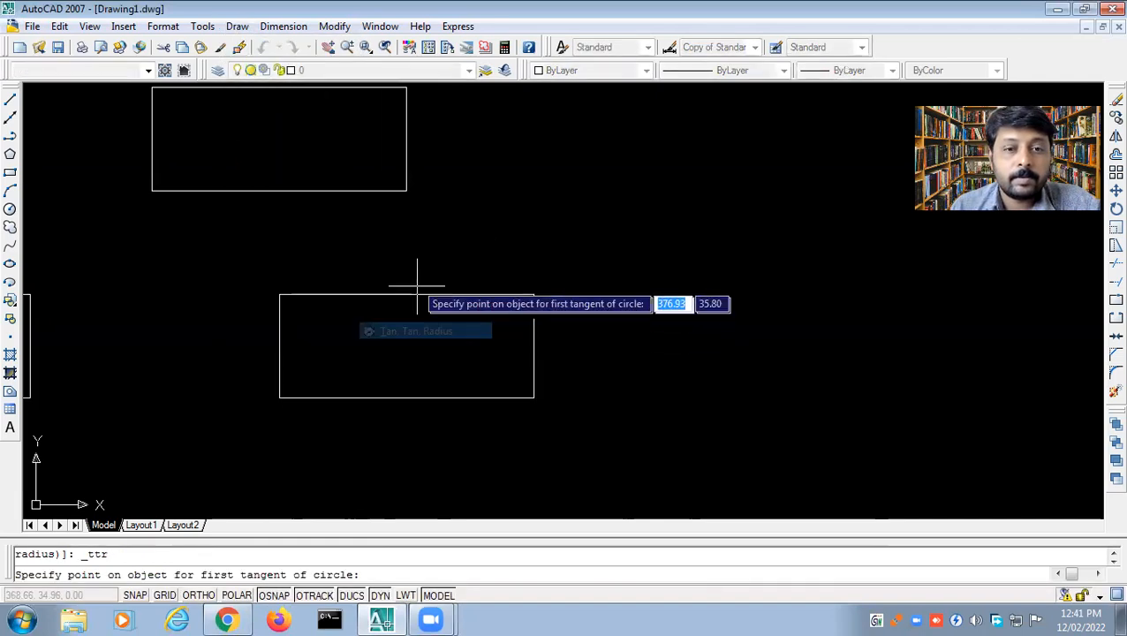
{"action": "left_click", "coordinate": [298, 190]}
{"action": "left_click", "coordinate": [308, 294]}
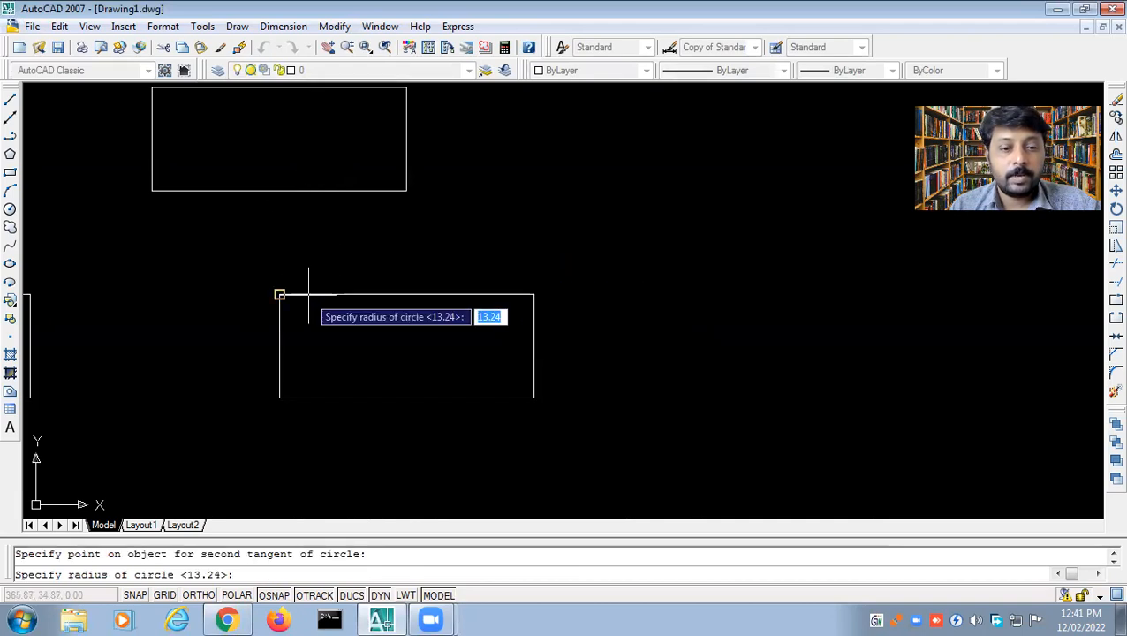
{"action": "type", "text": "13"}
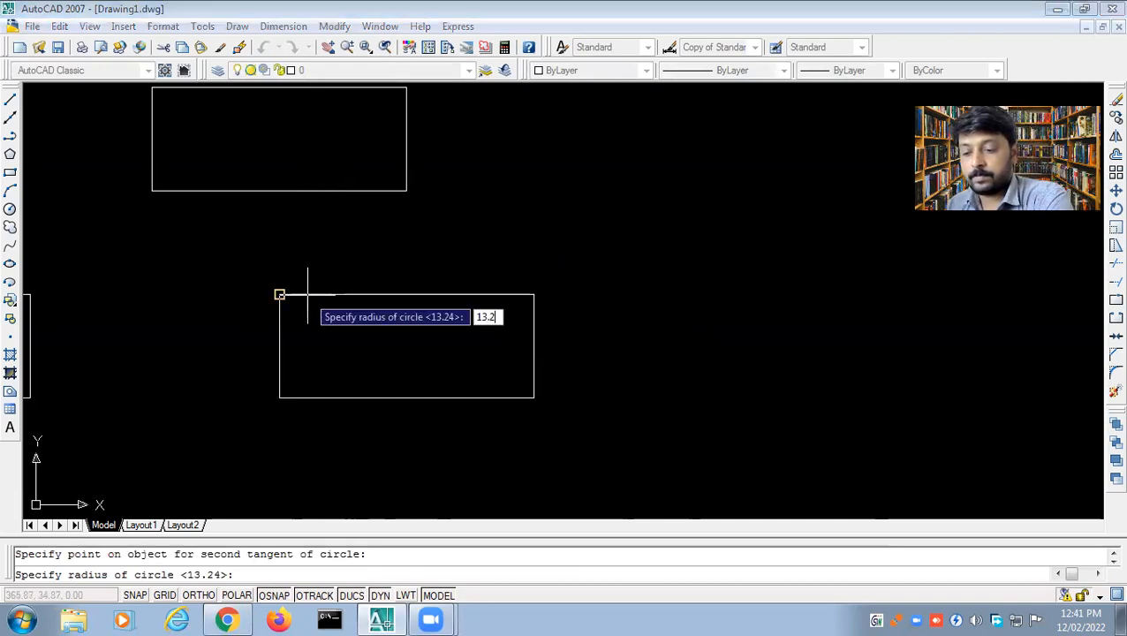
{"action": "type", "text": ".2"}
{"action": "key", "text": "Return"}
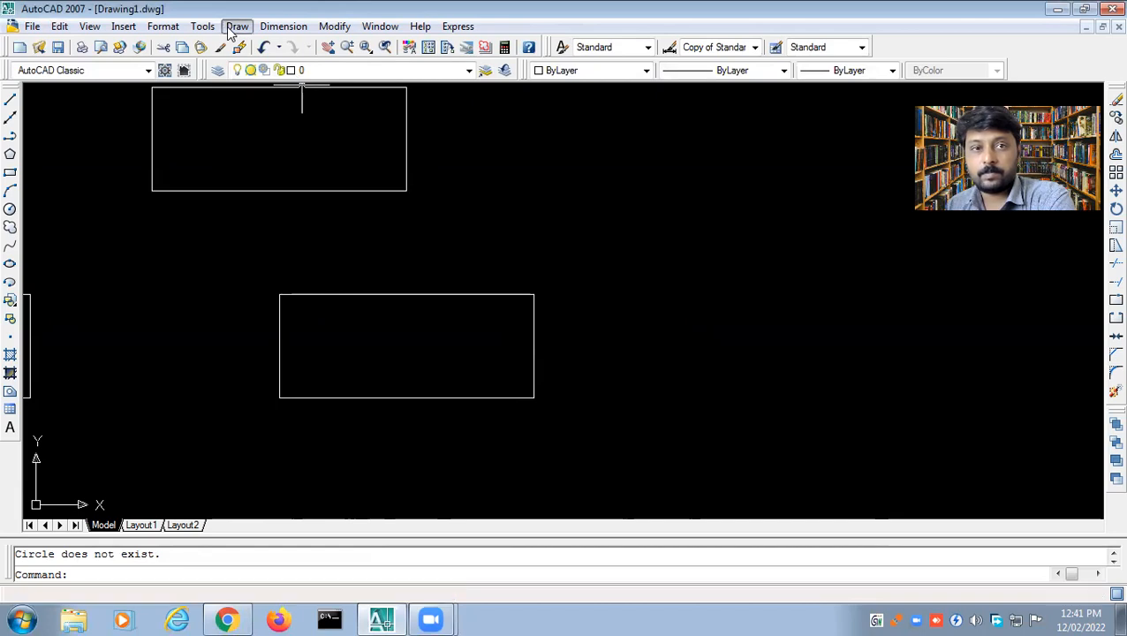
Step: Try a Tan, Tan, Radius circle of radius 5.4 between the same facing edges of the two rectangles
{"action": "left_click", "coordinate": [236, 26]}
{"action": "mouse_move", "coordinate": [319, 251]}
{"action": "left_click", "coordinate": [411, 330]}
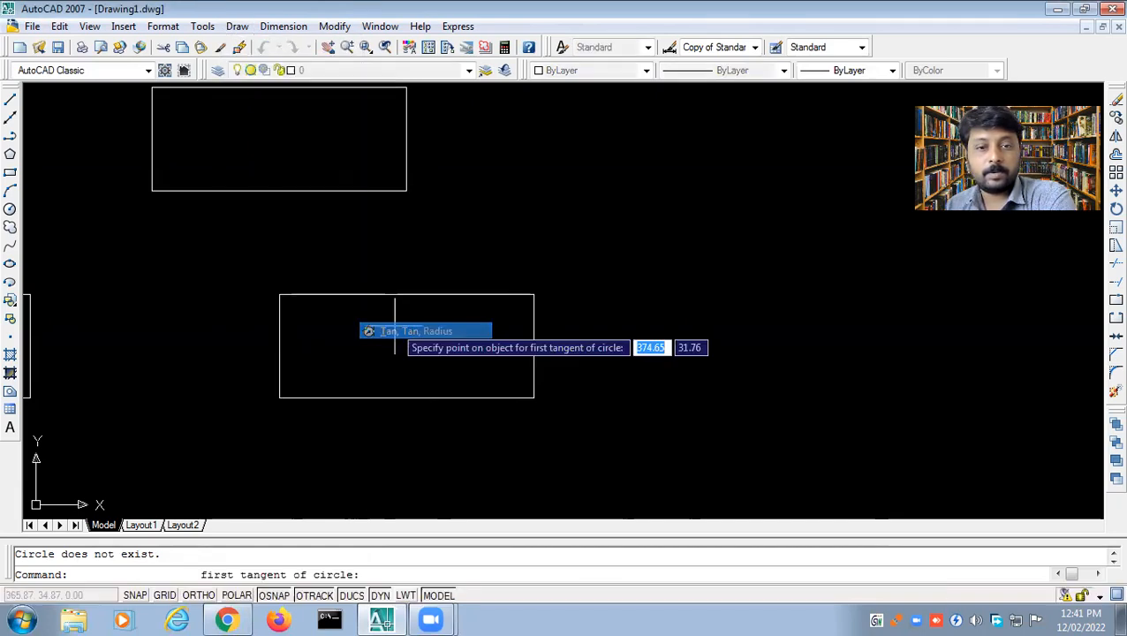
{"action": "left_click", "coordinate": [307, 189]}
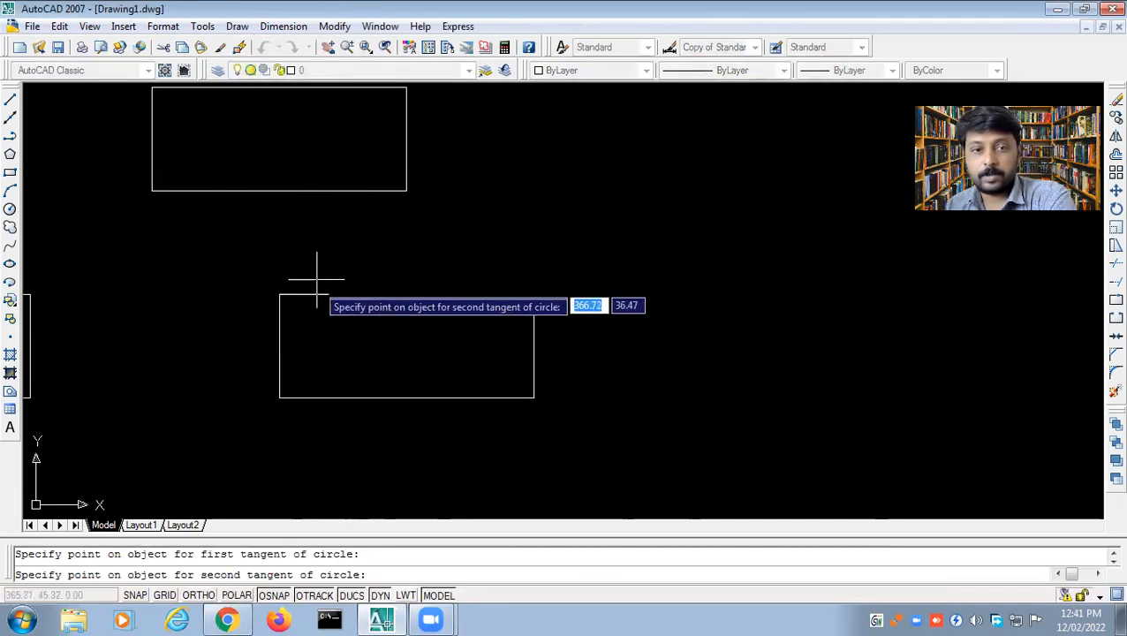
{"action": "left_click", "coordinate": [315, 294]}
{"action": "type", "text": "5.4"}
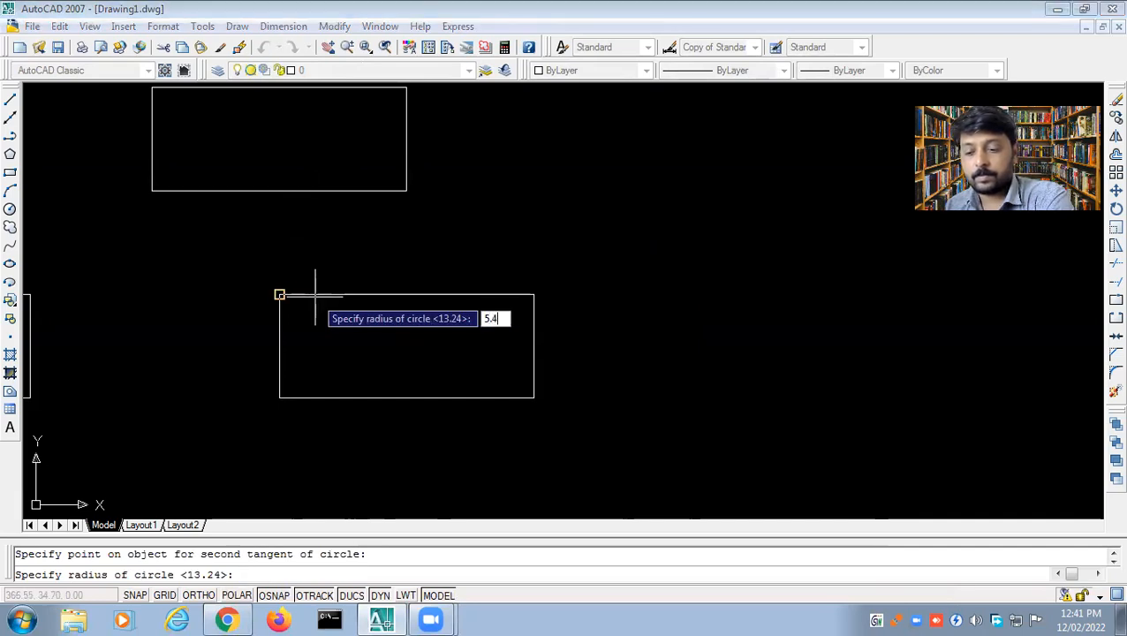
{"action": "key", "text": "Return"}
{"action": "key", "text": "Escape"}
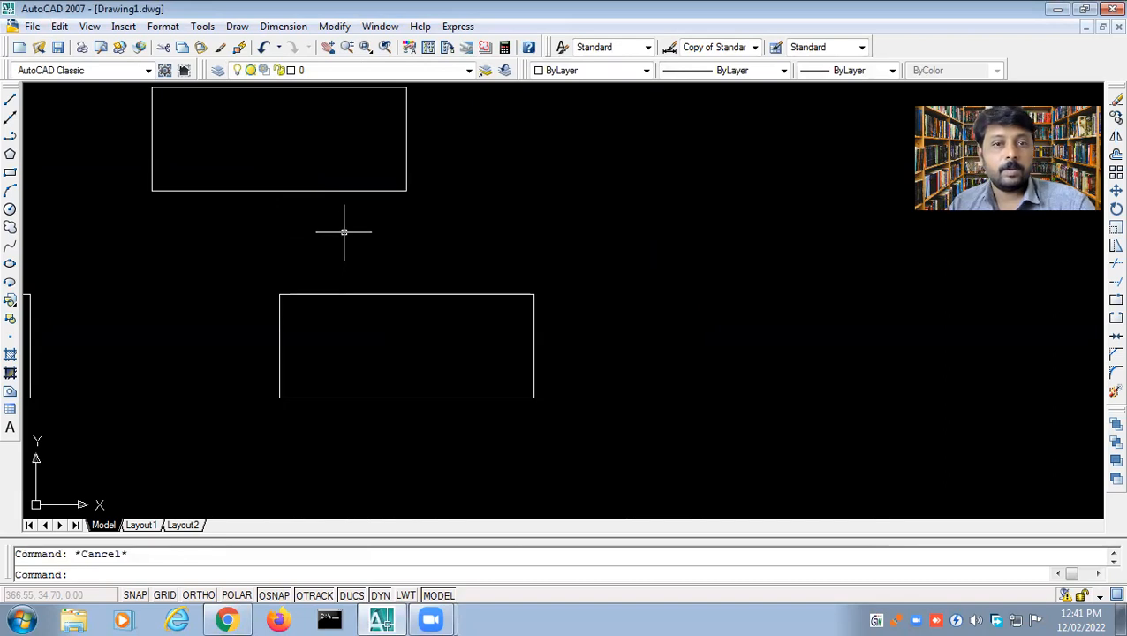
Step: Add quick dimensions across the raised and lower rectangles, placing the horizontal dimension line in the gap between them
{"action": "left_click", "coordinate": [279, 27]}
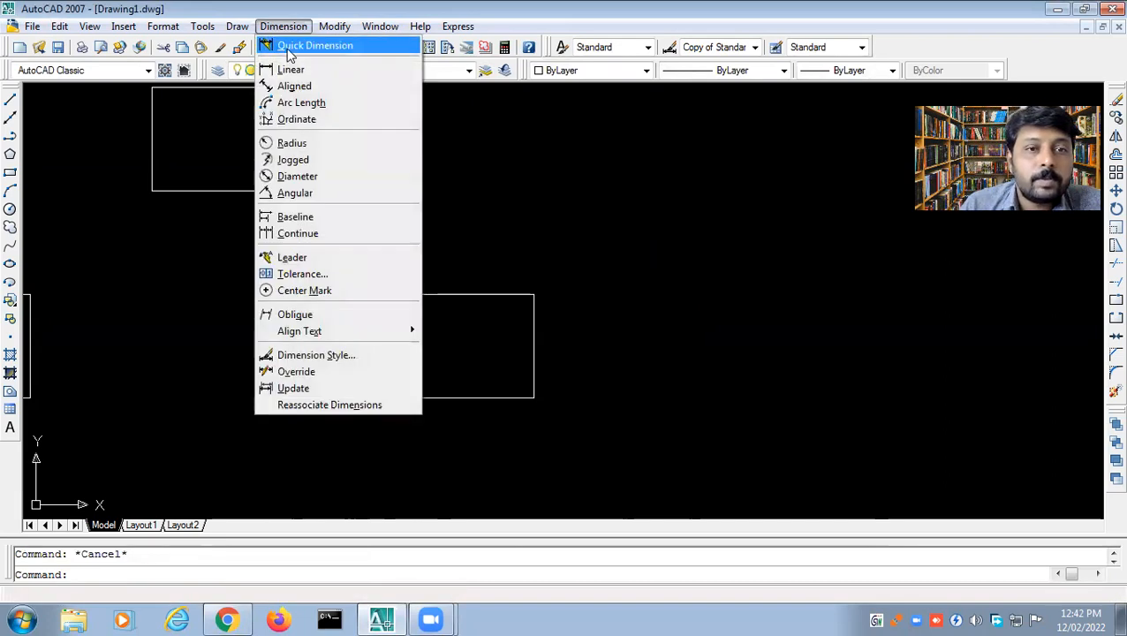
{"action": "left_click", "coordinate": [292, 49]}
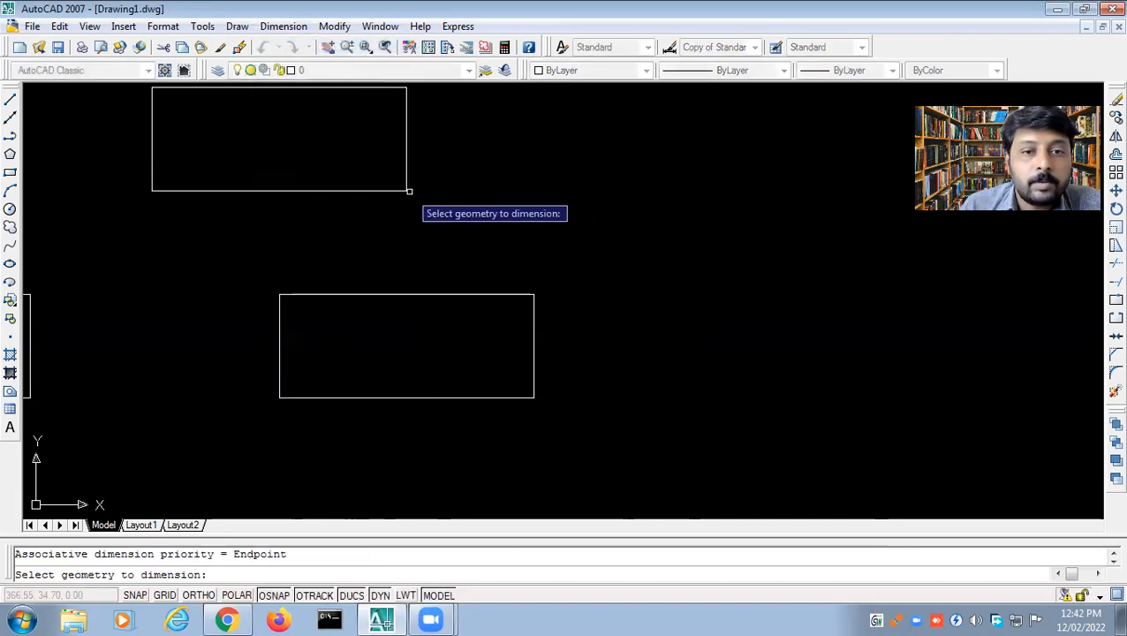
{"action": "left_click", "coordinate": [404, 191]}
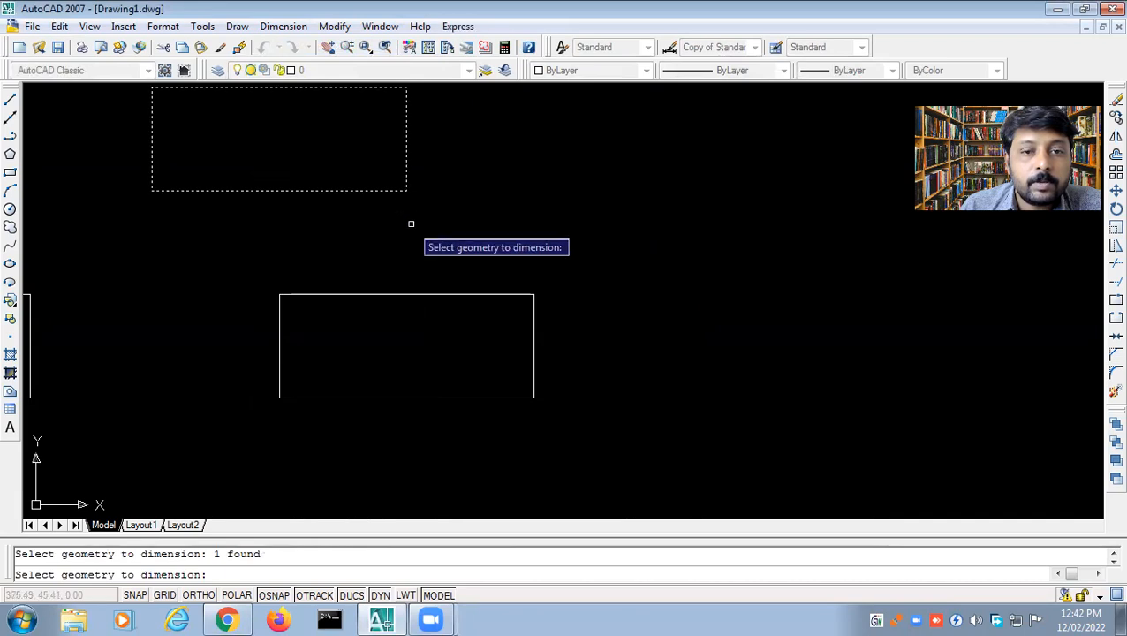
{"action": "left_click", "coordinate": [408, 291]}
{"action": "key", "text": "Return"}
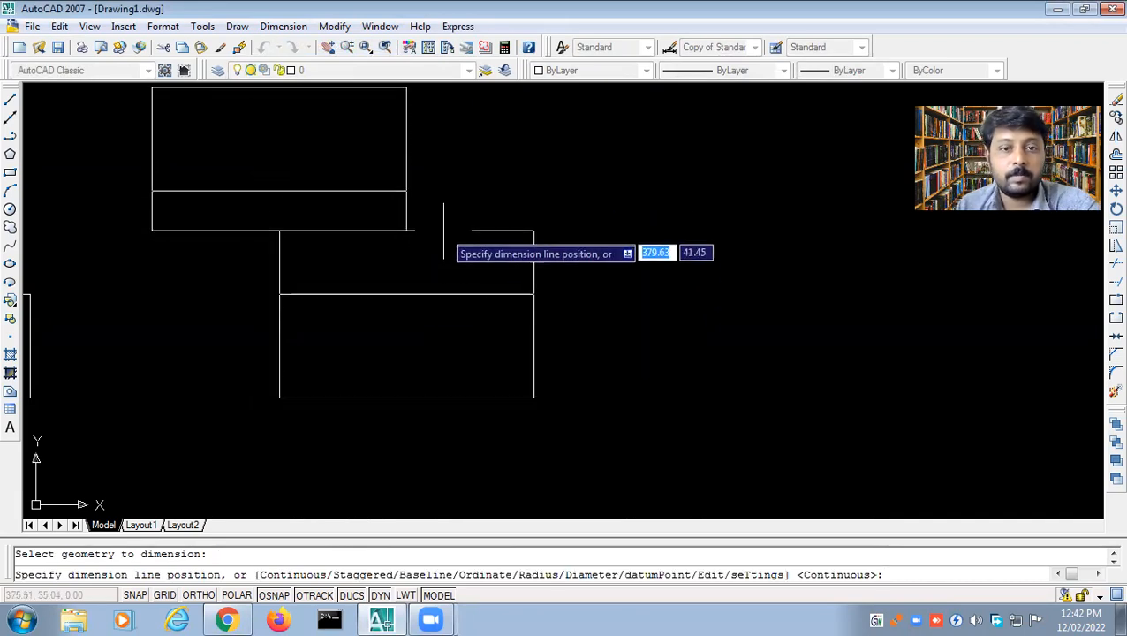
{"action": "left_click", "coordinate": [443, 230]}
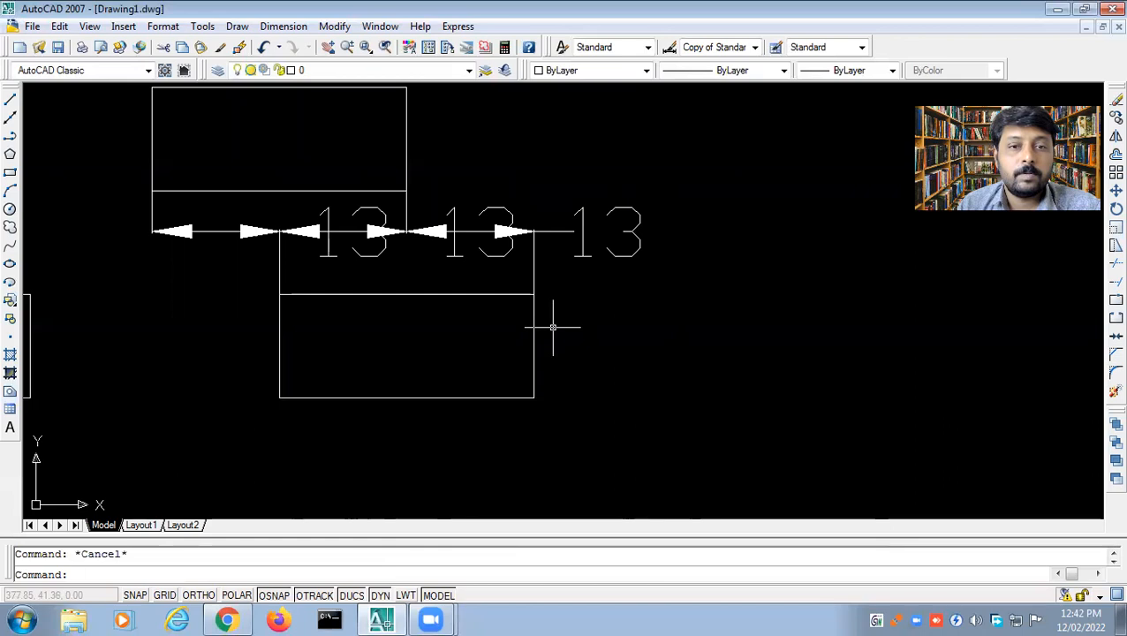
Step: Erase the three horizontal dimensions between the raised and lower rectangles
{"action": "left_click", "coordinate": [325, 237]}
{"action": "key", "text": "Delete"}
{"action": "left_click", "coordinate": [410, 231]}
{"action": "key", "text": "Delete"}
{"action": "left_click", "coordinate": [411, 233]}
{"action": "key", "text": "Delete"}
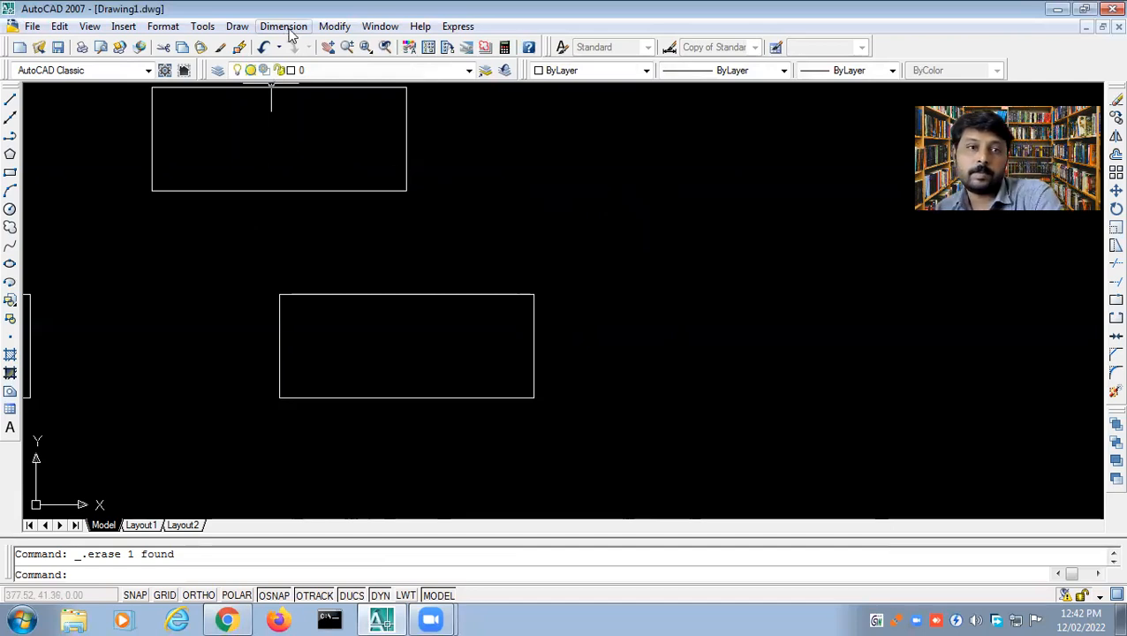
Step: Try a Tan, Tan, Radius circle of radius 6.5 from the raised rectangle's lower edge to the lower rectangle's upper edge
{"action": "left_click", "coordinate": [236, 26]}
{"action": "mouse_move", "coordinate": [265, 250]}
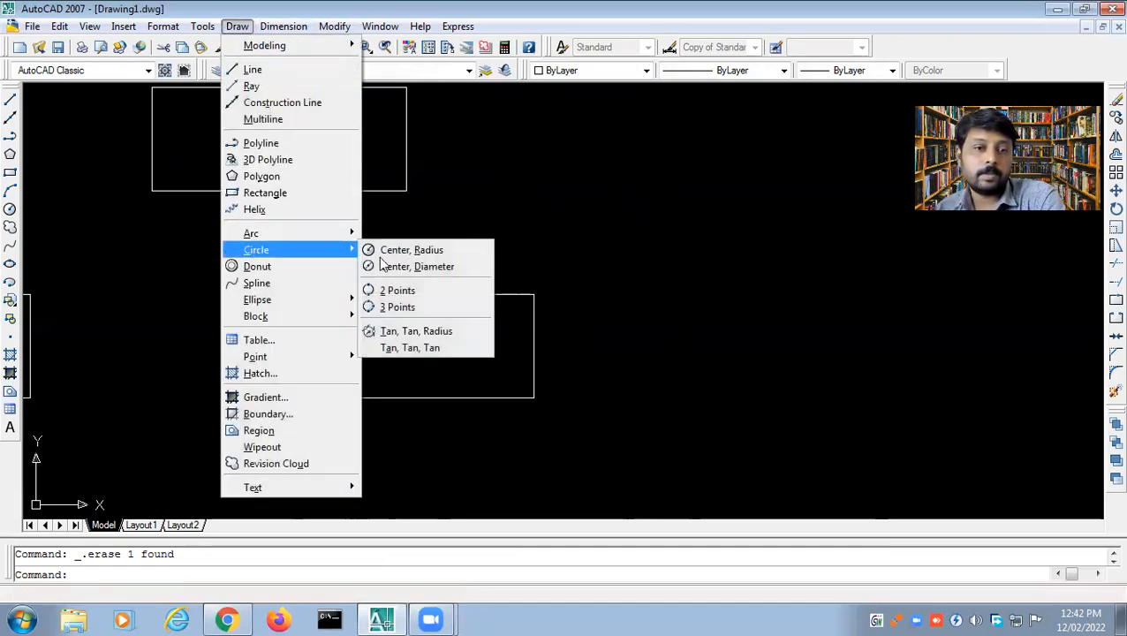
{"action": "left_click", "coordinate": [415, 331]}
{"action": "left_click", "coordinate": [380, 189]}
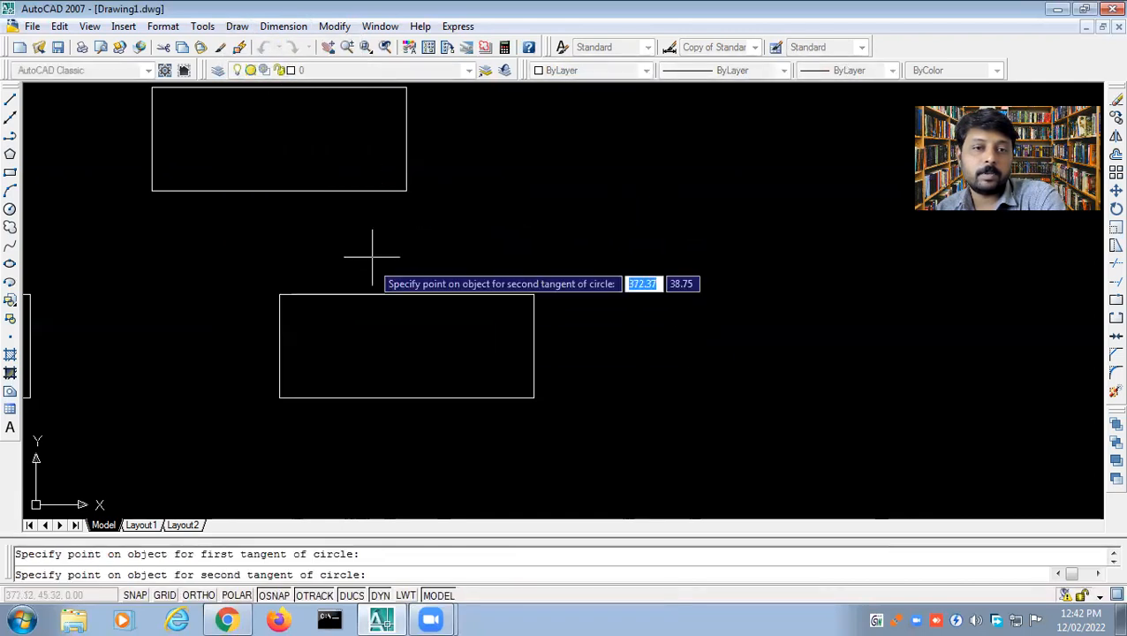
{"action": "left_click", "coordinate": [366, 292]}
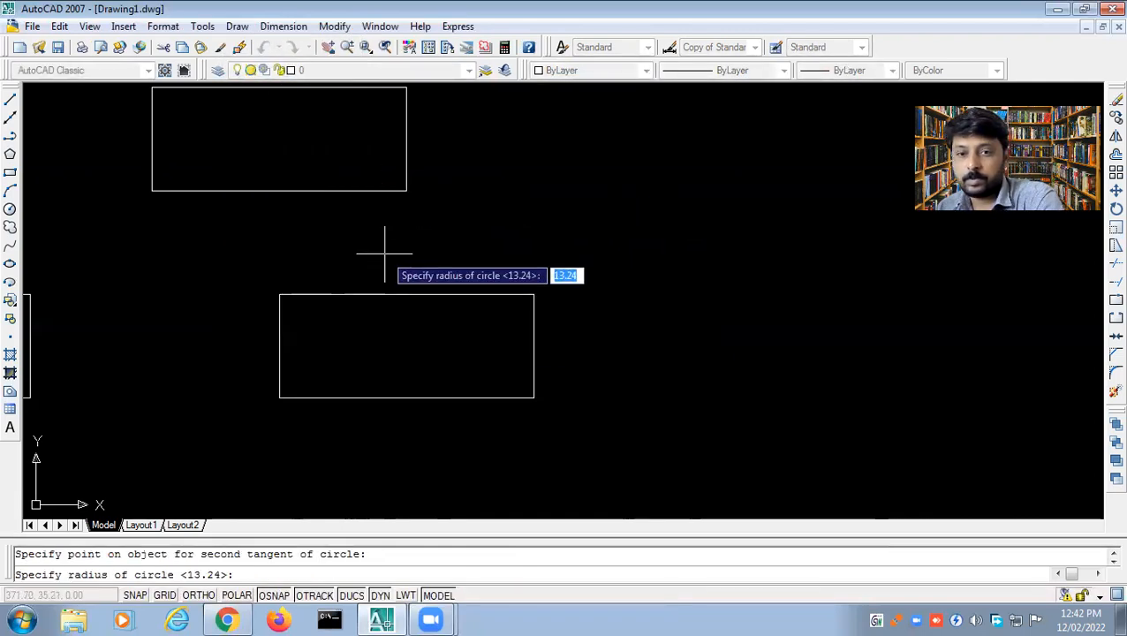
{"action": "type", "text": "6.5"}
{"action": "key", "text": "Return"}
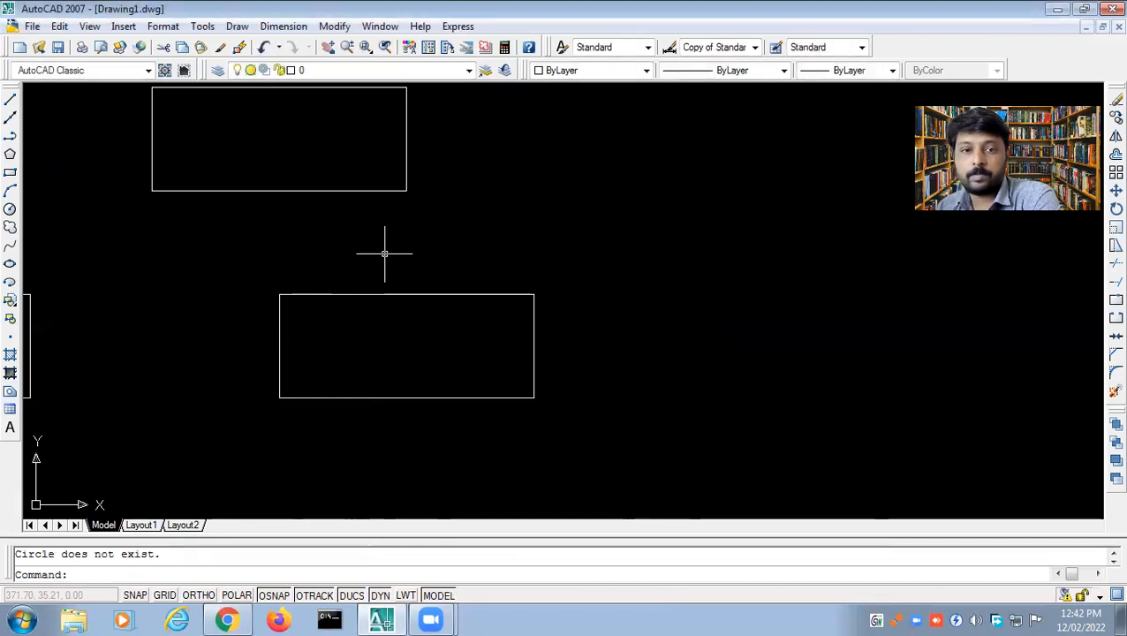
Step: Draw a small rectangle about 10 units wide and 9 high to the right of the raised rectangle
{"action": "middle_click_drag", "start_coordinate": [448, 234], "coordinate": [419, 333]}
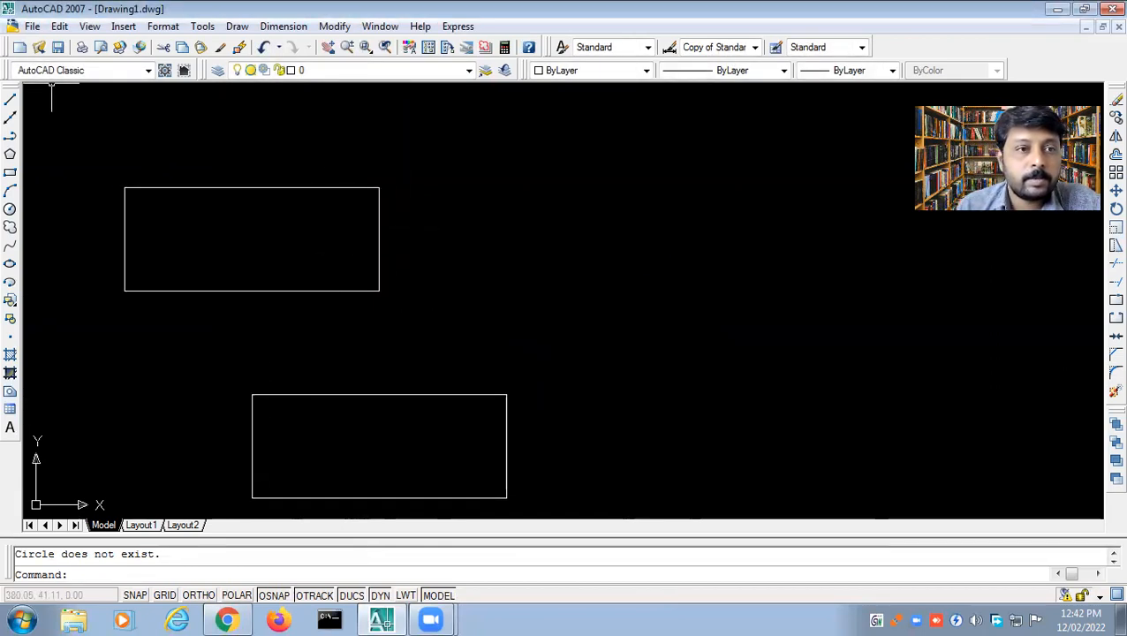
{"action": "left_click", "coordinate": [10, 172]}
{"action": "left_click", "coordinate": [495, 179]}
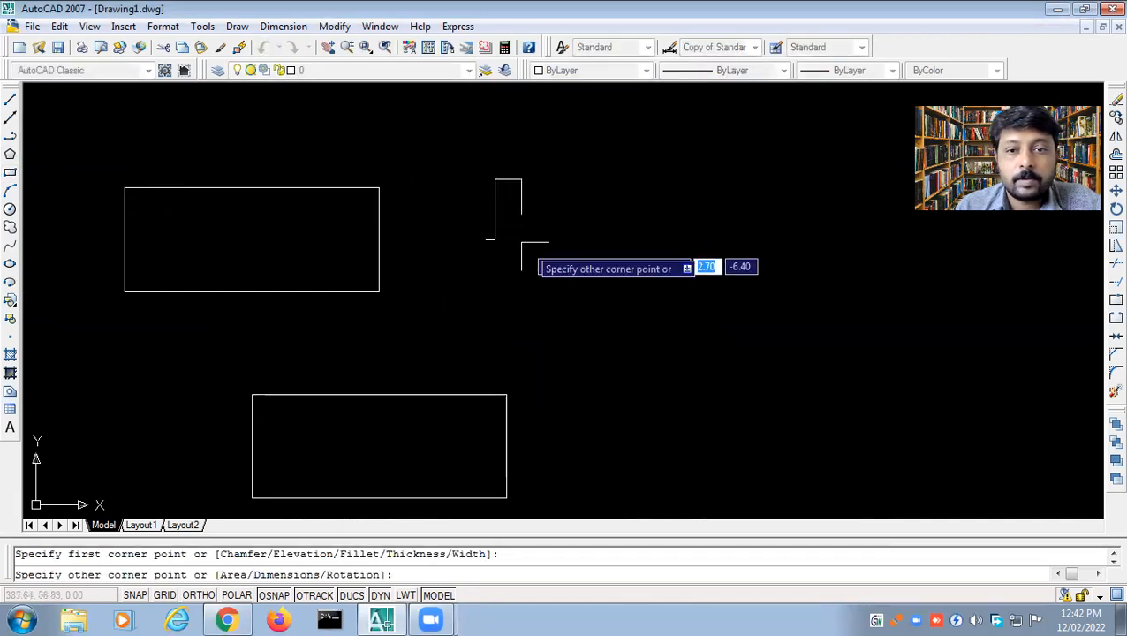
{"action": "left_click", "coordinate": [593, 264]}
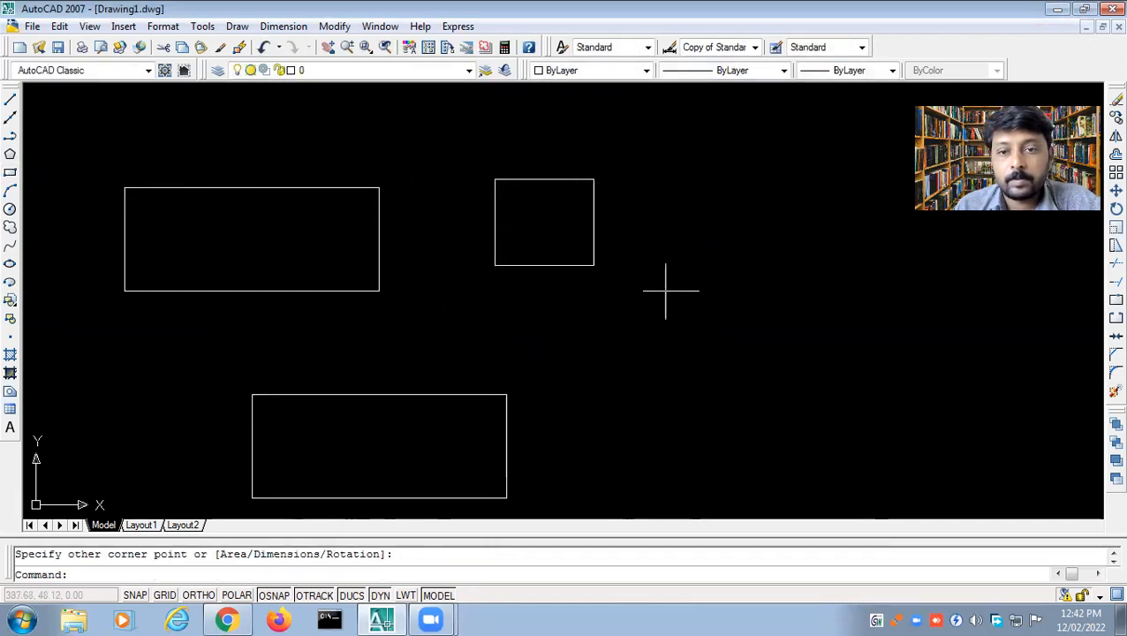
Step: Draw a horizontal line about 10 units long rightward from the small rectangle's lower-right corner
{"action": "left_click", "coordinate": [10, 100]}
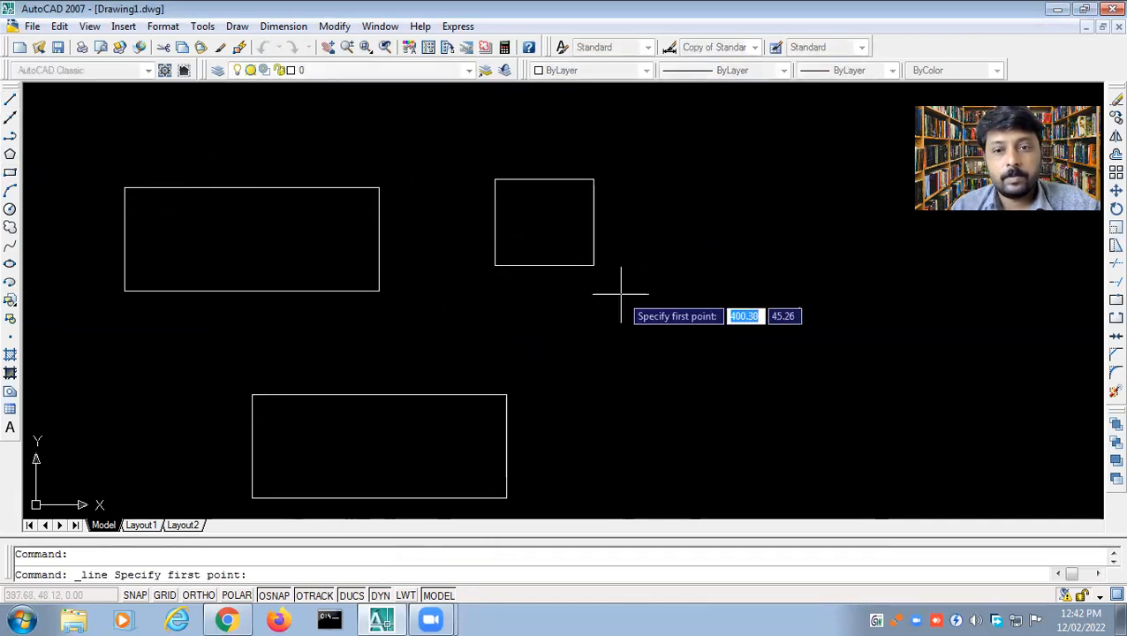
{"action": "left_click", "coordinate": [671, 265]}
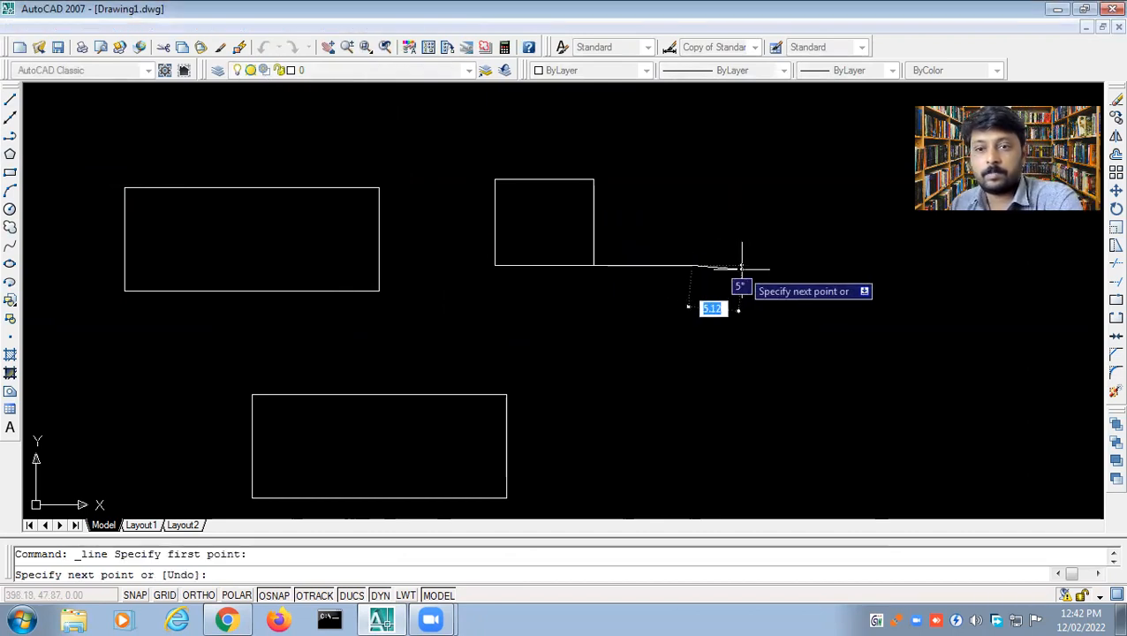
{"action": "key", "text": "Escape"}
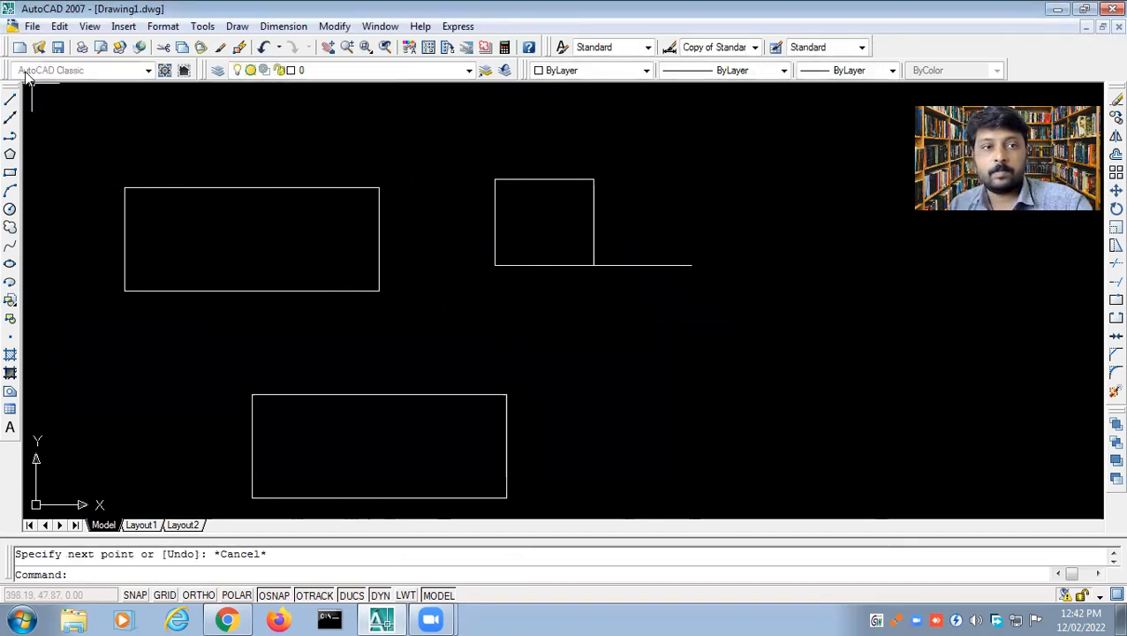
Step: Draw a rectangle about 10 units wide and 12 high upward from the line's right end, and erase the connecting line
{"action": "left_click", "coordinate": [10, 172]}
{"action": "left_click", "coordinate": [691, 265]}
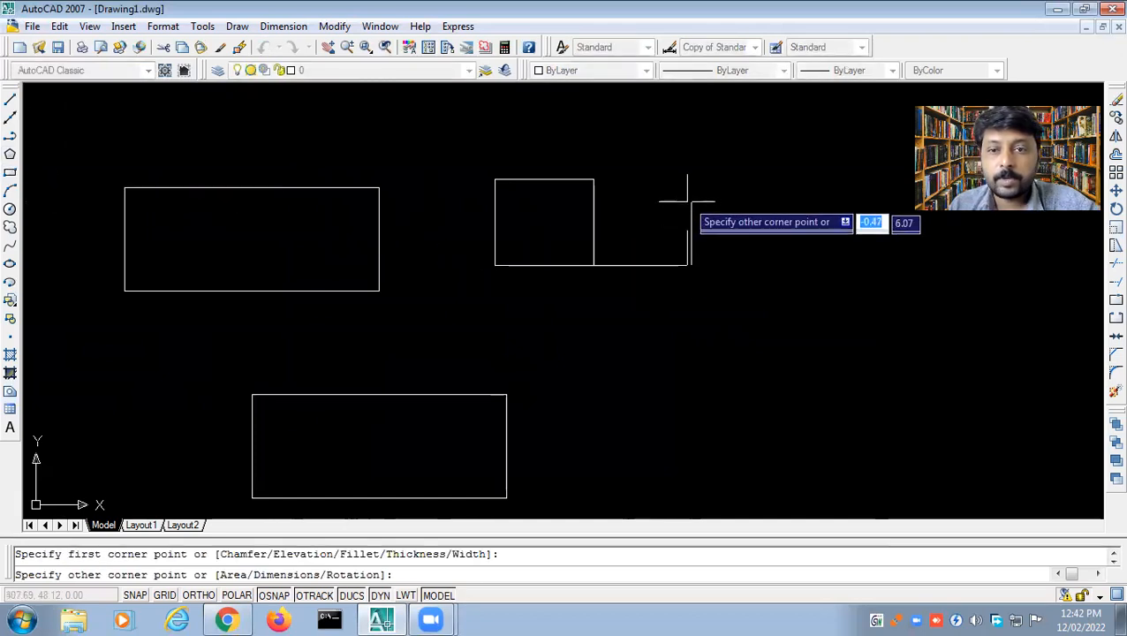
{"action": "left_click", "coordinate": [789, 150]}
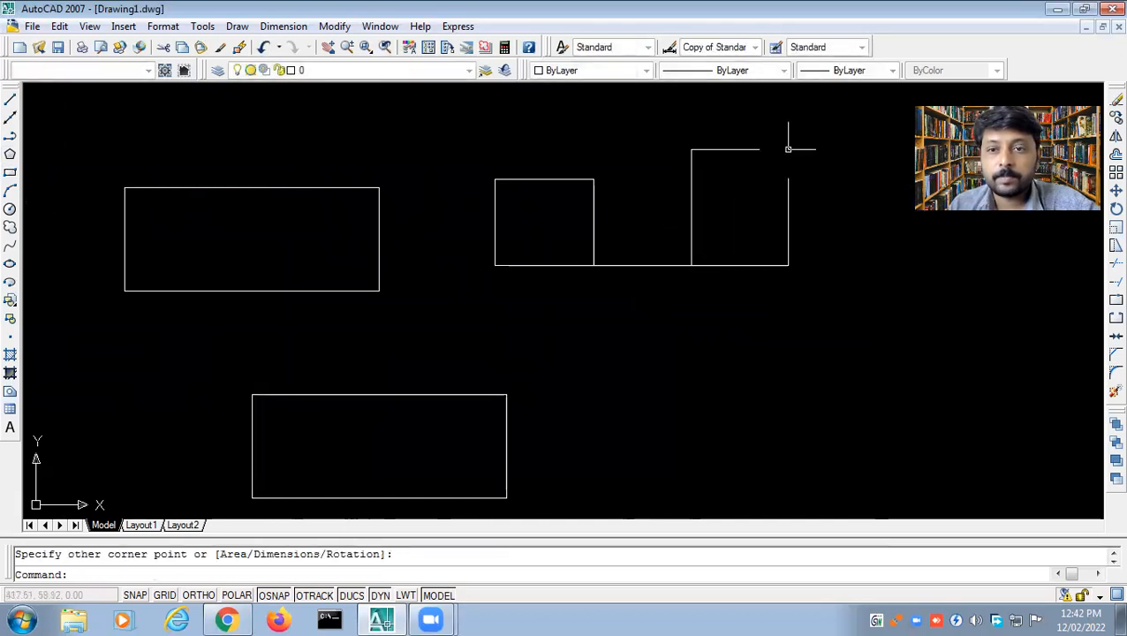
{"action": "left_click", "coordinate": [646, 265]}
{"action": "key", "text": "Delete"}
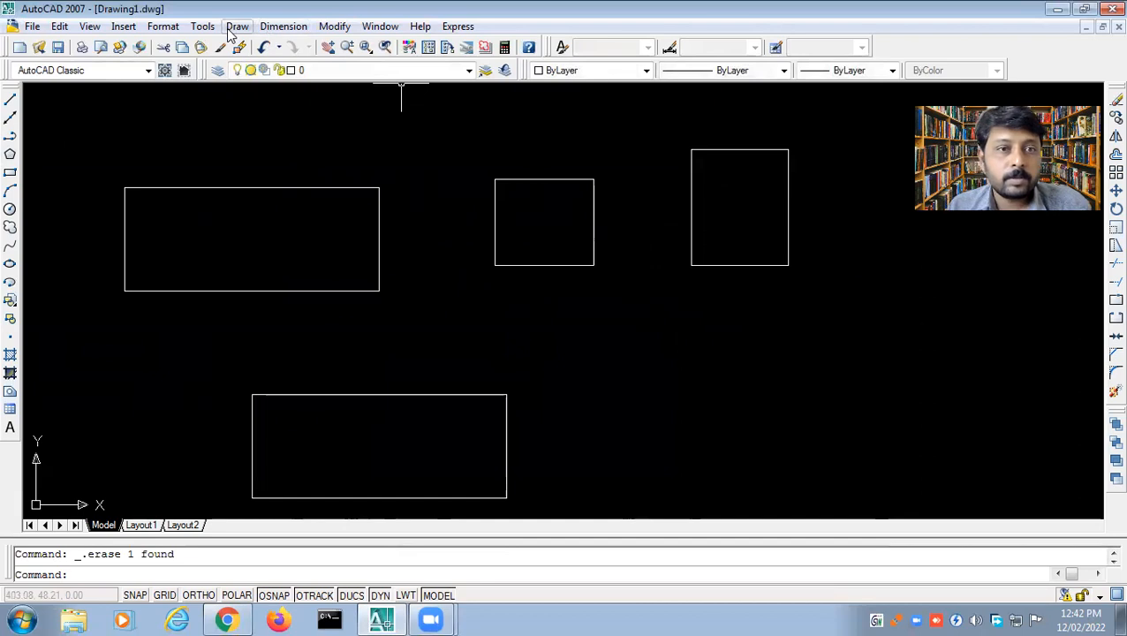
Step: Try a Tan, Tan, Radius circle between the middles of the facing vertical edges of the two side-by-side rectangles
{"action": "left_click", "coordinate": [234, 27]}
{"action": "mouse_move", "coordinate": [265, 250]}
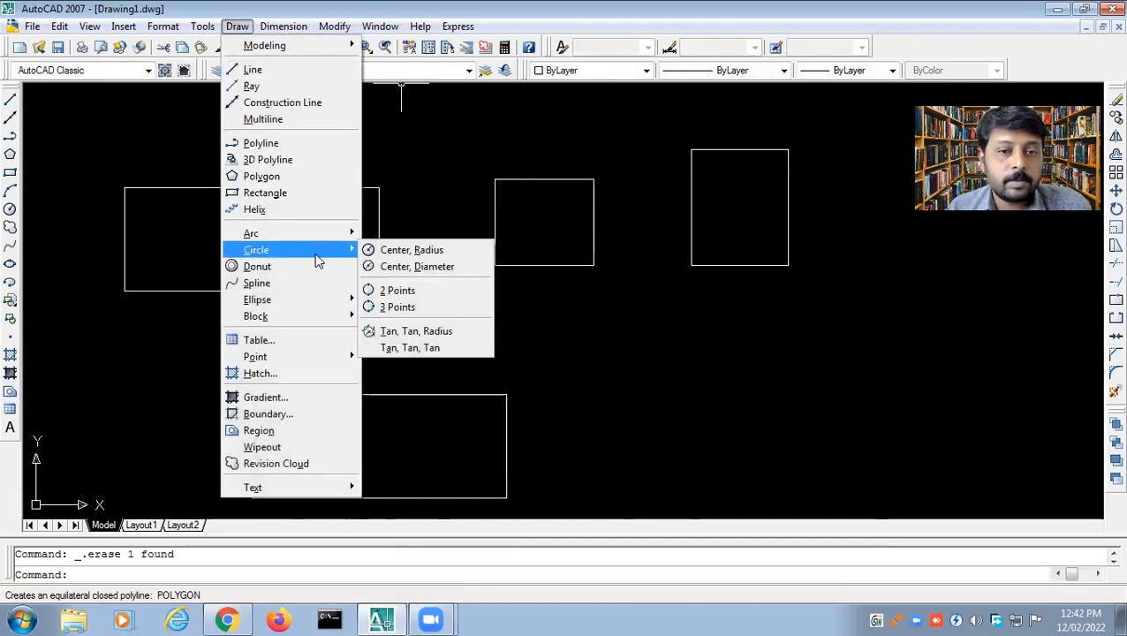
{"action": "left_click", "coordinate": [408, 332]}
{"action": "left_click", "coordinate": [594, 226]}
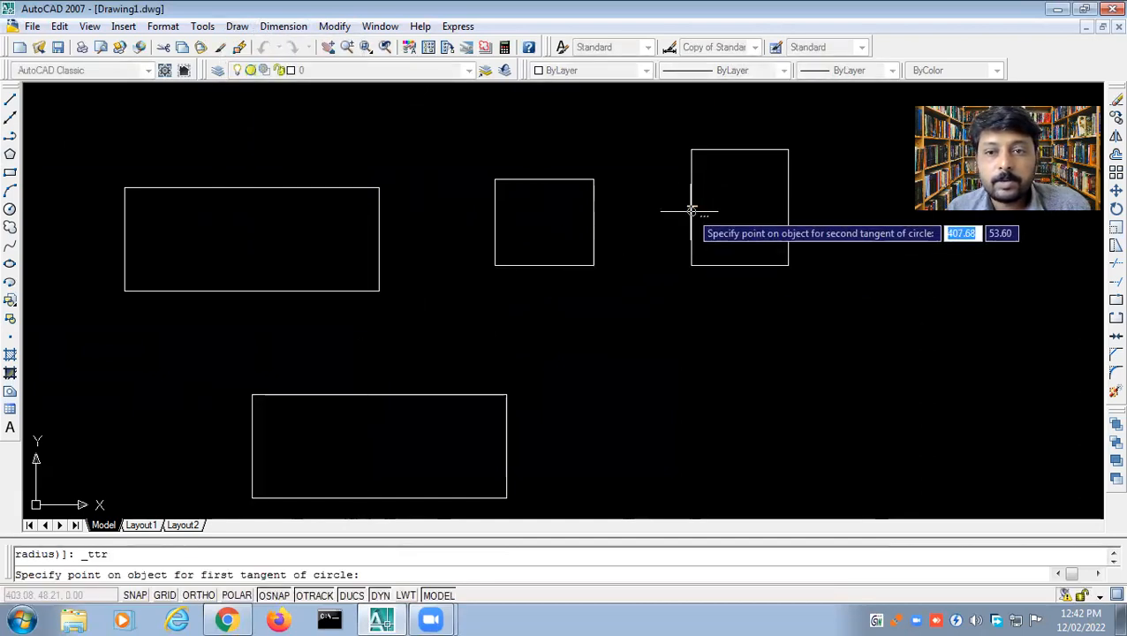
{"action": "left_click", "coordinate": [691, 211]}
{"action": "key", "text": "Return"}
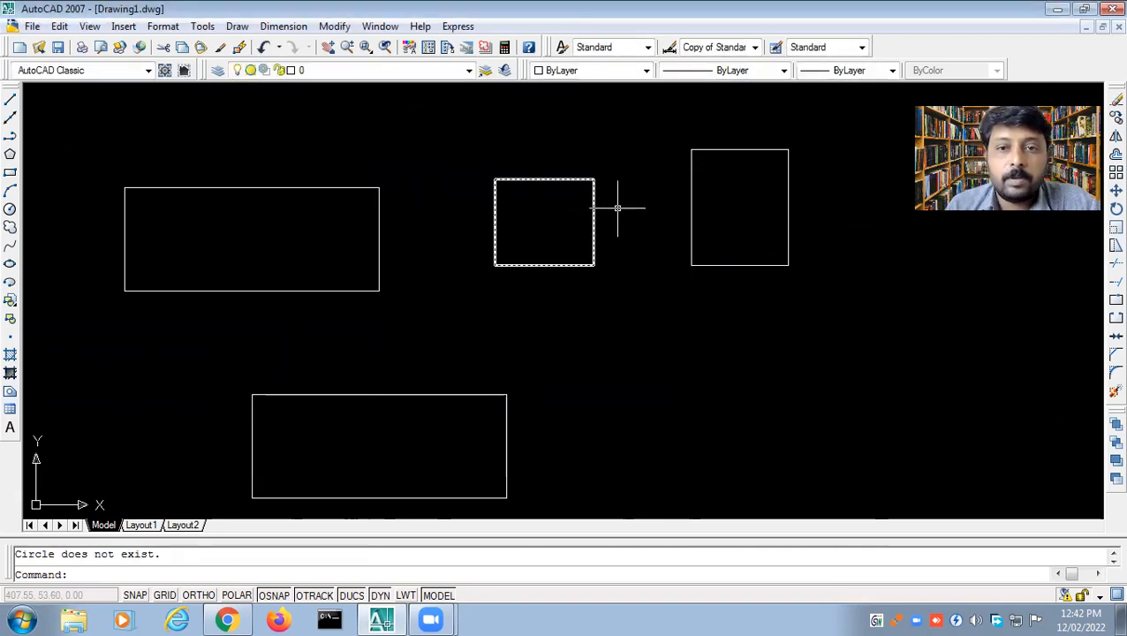
Step: Draw a Tan, Tan, Radius circle of radius 2.5 using the facing upper corners of the two side-by-side rectangles, and erase it
{"action": "left_click", "coordinate": [237, 26]}
{"action": "mouse_move", "coordinate": [261, 252]}
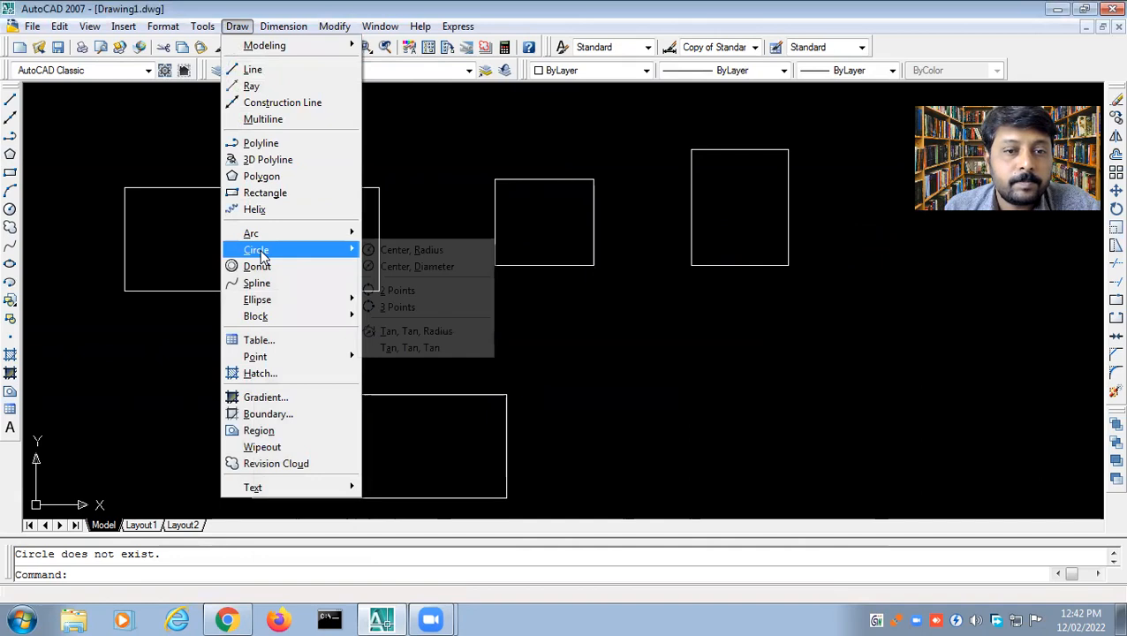
{"action": "left_click", "coordinate": [409, 334]}
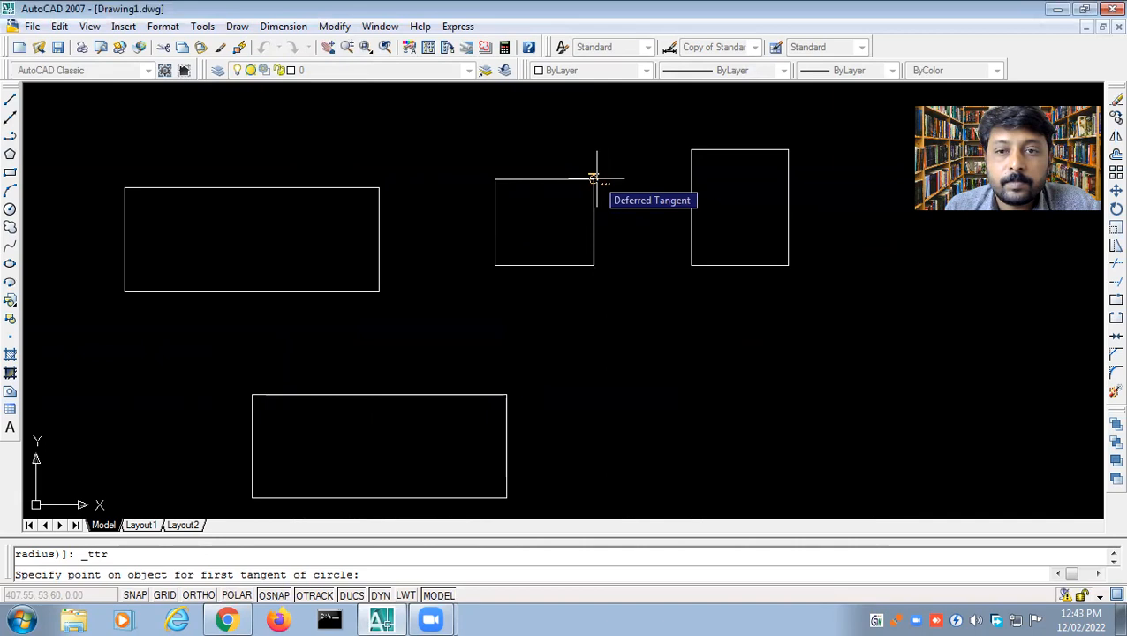
{"action": "left_click", "coordinate": [594, 178]}
{"action": "left_click", "coordinate": [692, 150]}
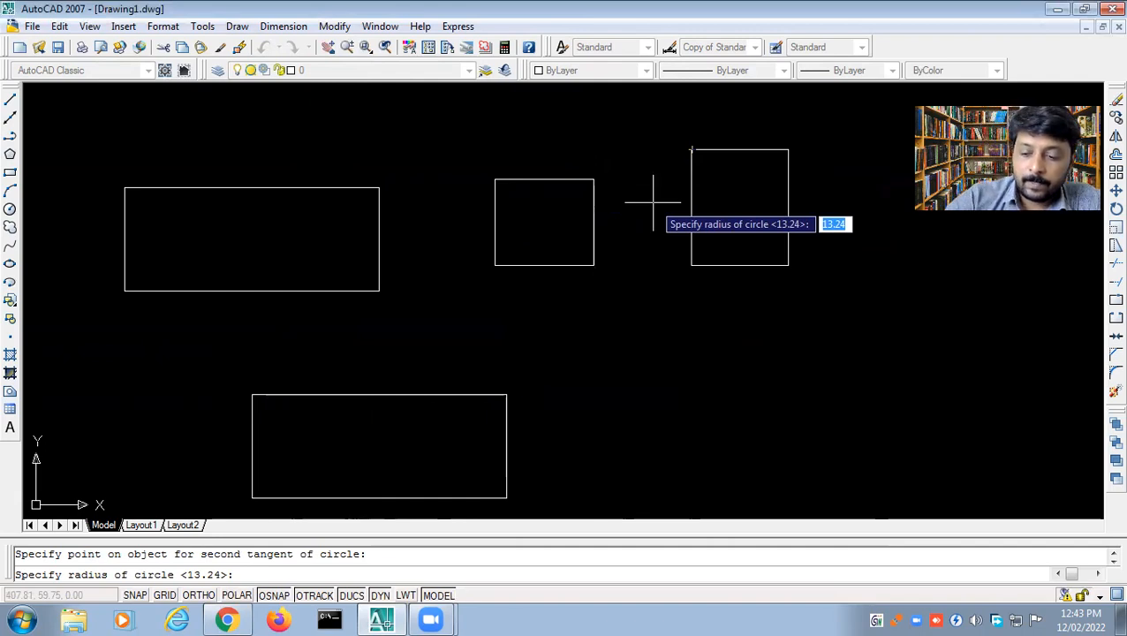
{"action": "type", "text": "2"}
{"action": "type", "text": ".5"}
{"action": "key", "text": "Return"}
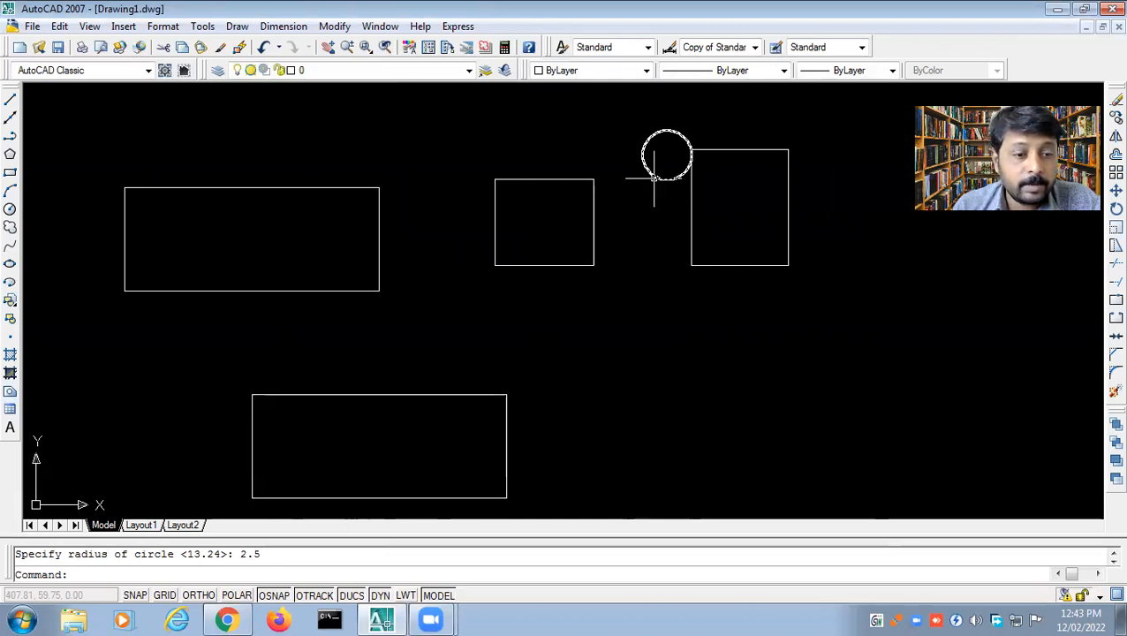
{"action": "left_click", "coordinate": [647, 171]}
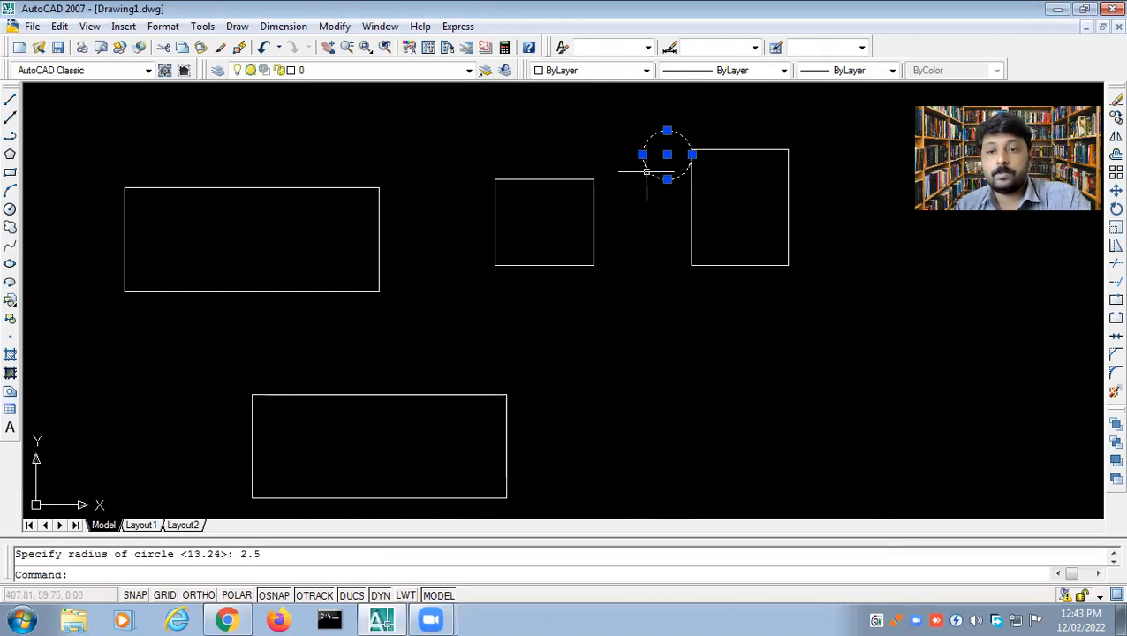
{"action": "key", "text": "Delete"}
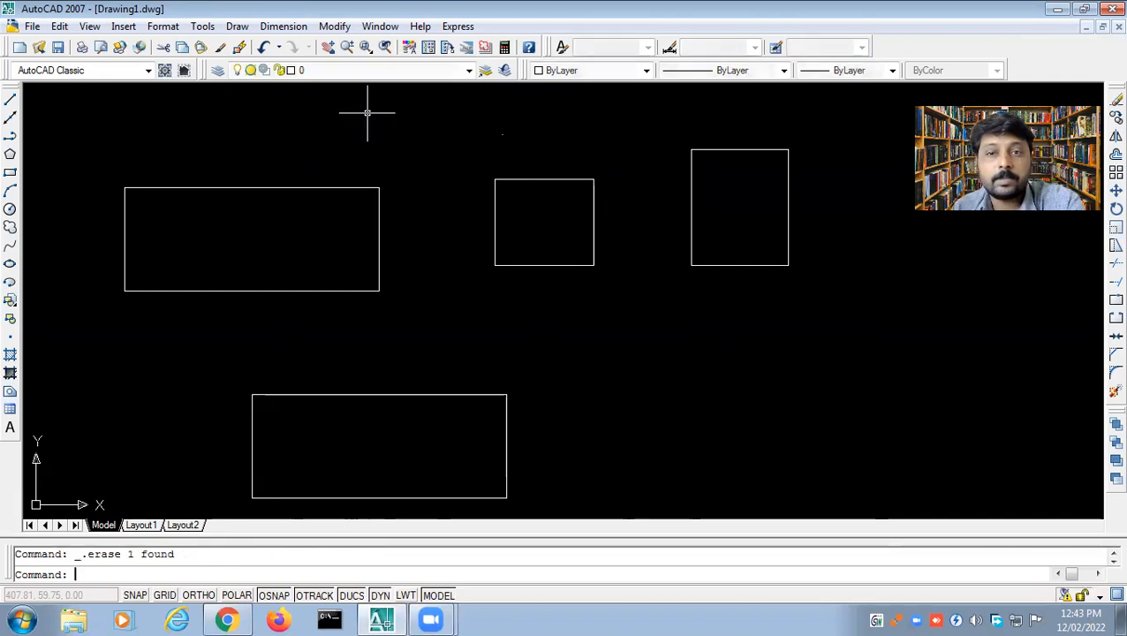
Step: Try a Tan, Tan, Radius circle with tangent points high on the facing vertical edges of the side-by-side rectangles
{"action": "left_click", "coordinate": [237, 27]}
{"action": "mouse_move", "coordinate": [276, 250]}
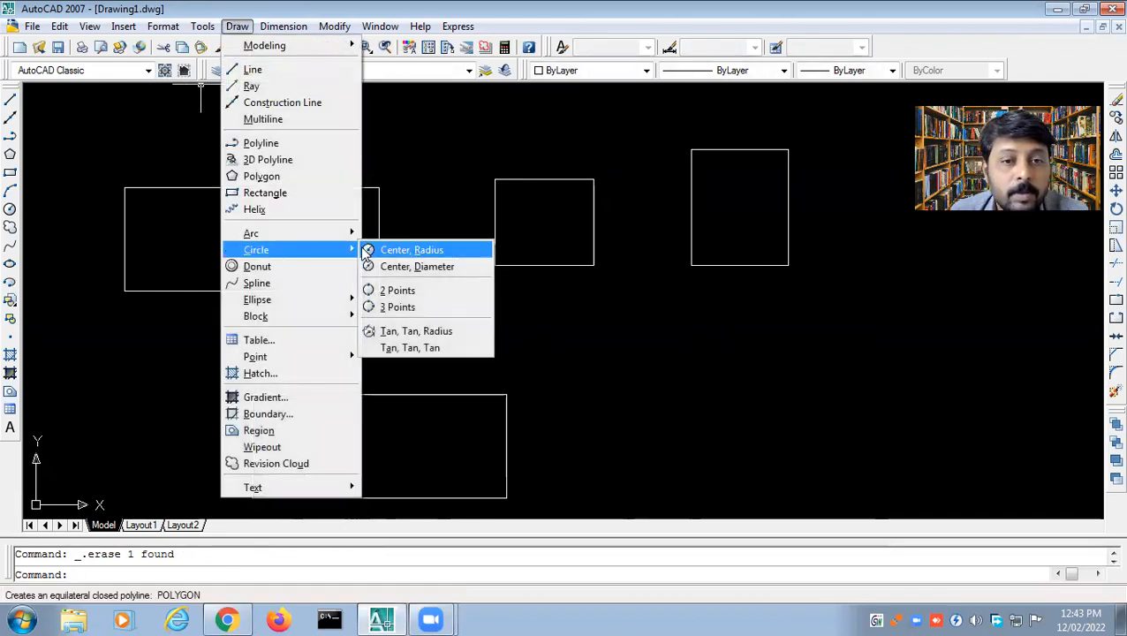
{"action": "left_click", "coordinate": [399, 334]}
{"action": "left_click", "coordinate": [593, 189]}
{"action": "left_click", "coordinate": [691, 195]}
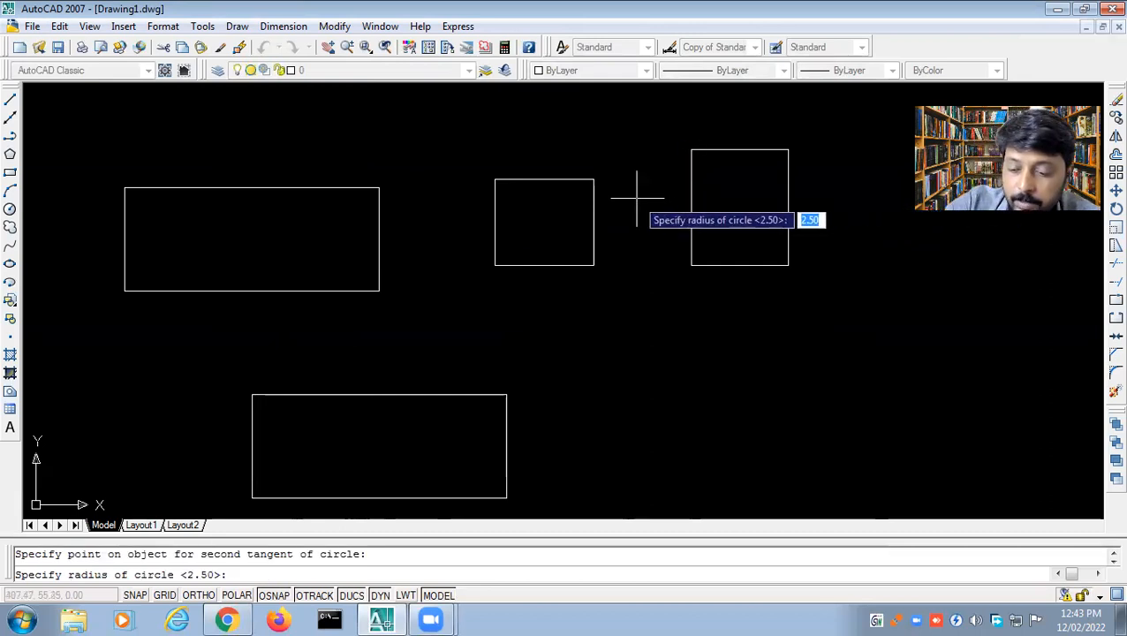
{"action": "key", "text": "Return"}
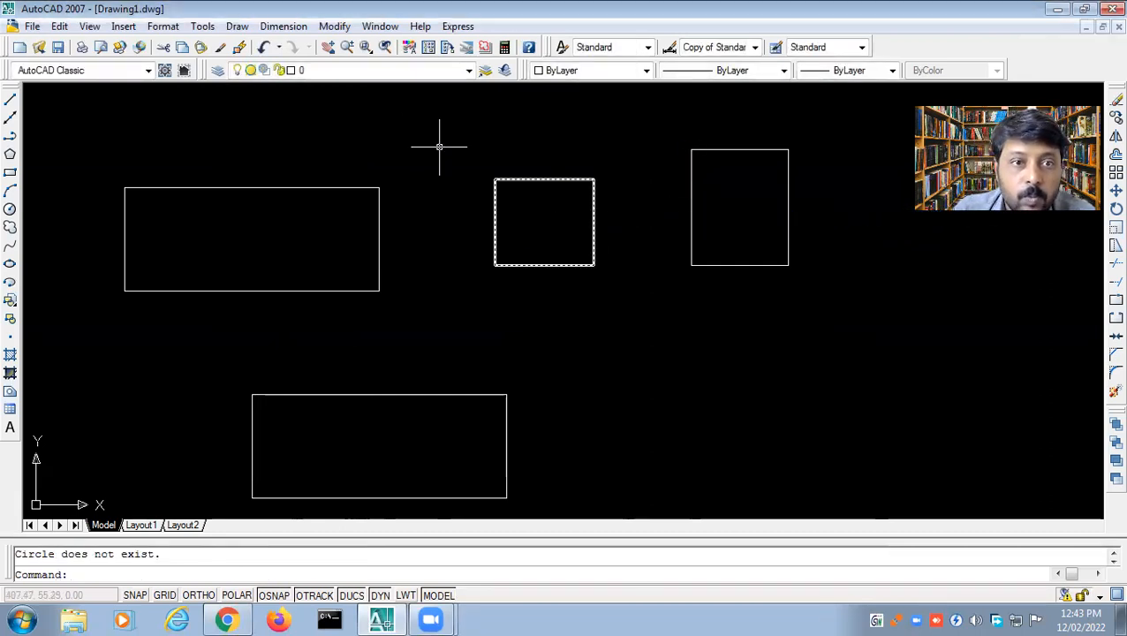
Step: Retry the Tan, Tan, Radius circle with tangent points near the middle of the two rectangles' facing edges
{"action": "left_click", "coordinate": [236, 26]}
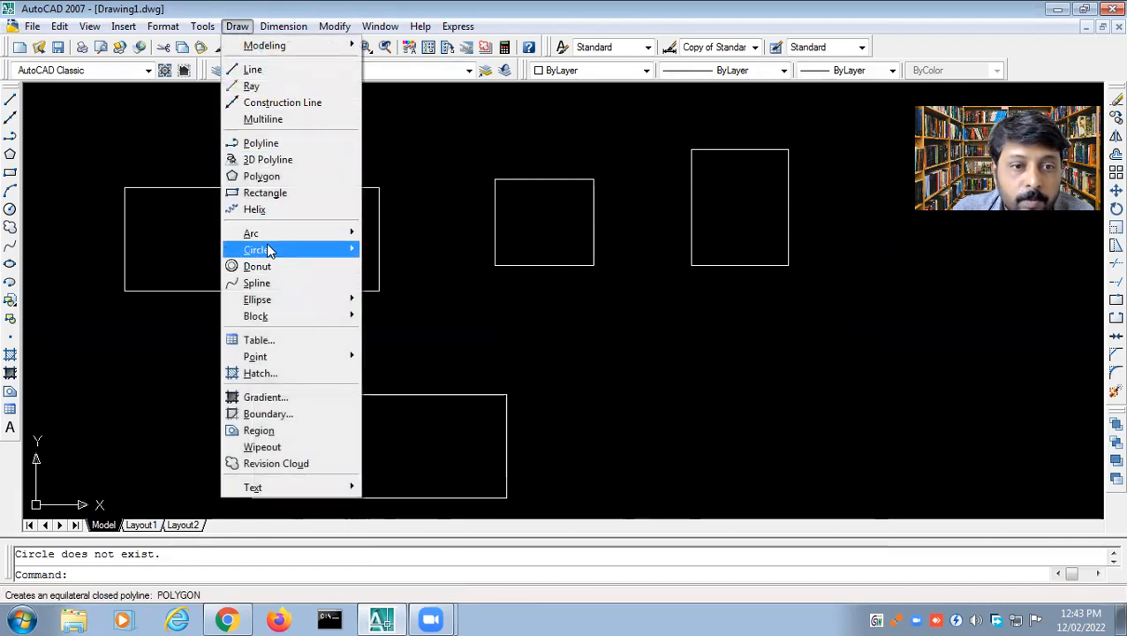
{"action": "mouse_move", "coordinate": [269, 249]}
{"action": "left_click", "coordinate": [415, 329]}
{"action": "left_click", "coordinate": [594, 226]}
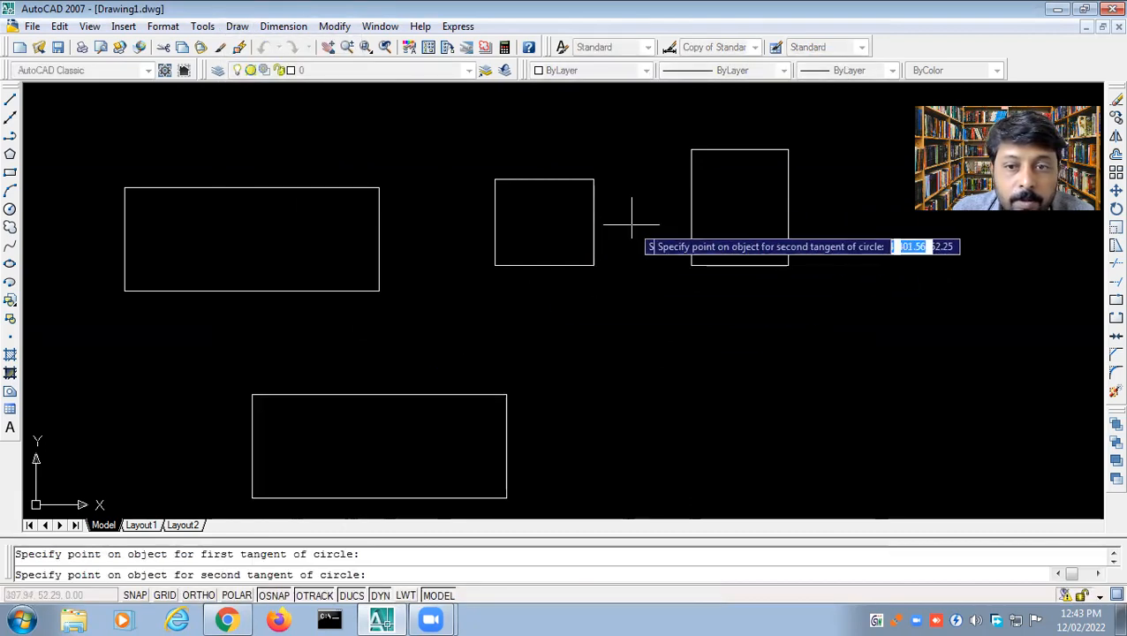
{"action": "left_click", "coordinate": [691, 217]}
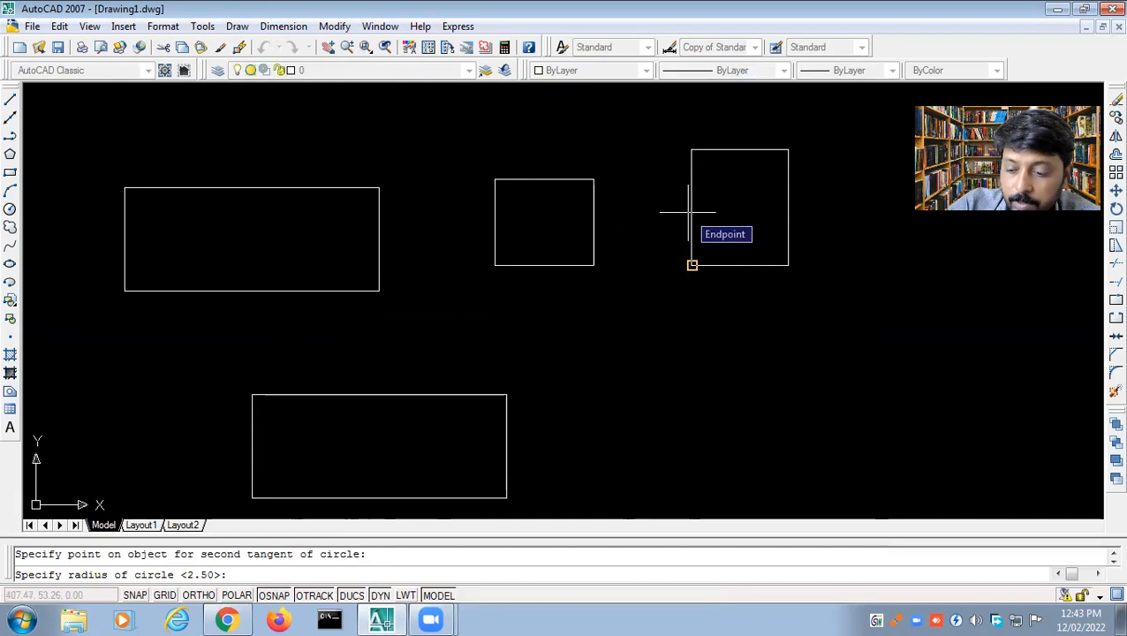
{"action": "key", "text": "Return"}
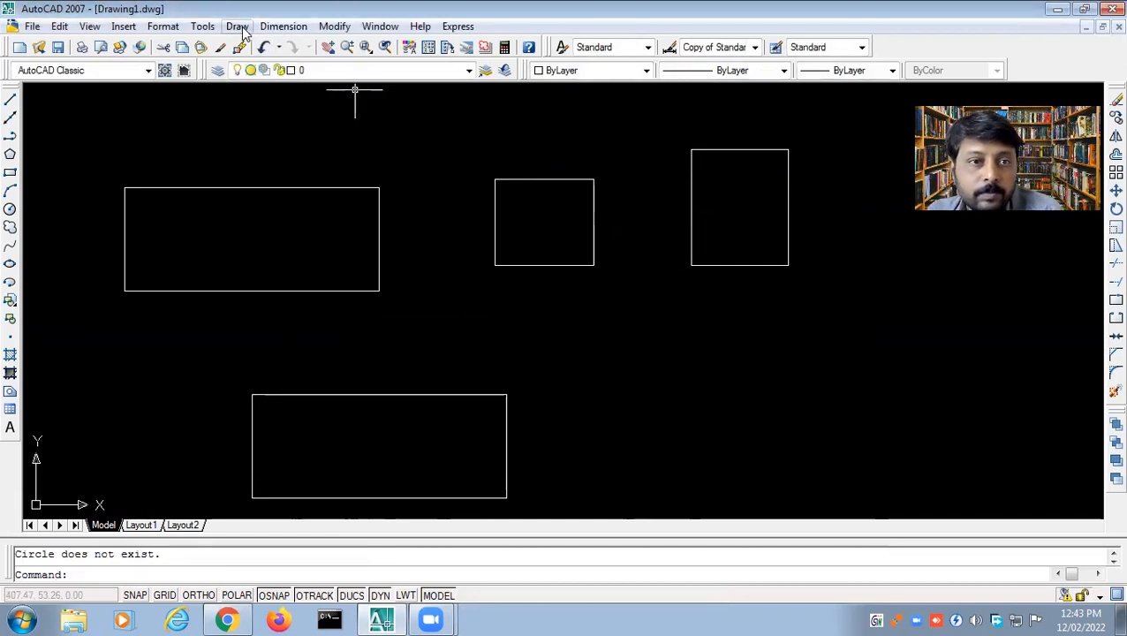
Step: Draw a third small rectangle about 8 units wide and 7.5 high below the gap between the side-by-side rectangles
{"action": "left_click", "coordinate": [11, 173]}
{"action": "left_click", "coordinate": [597, 296]}
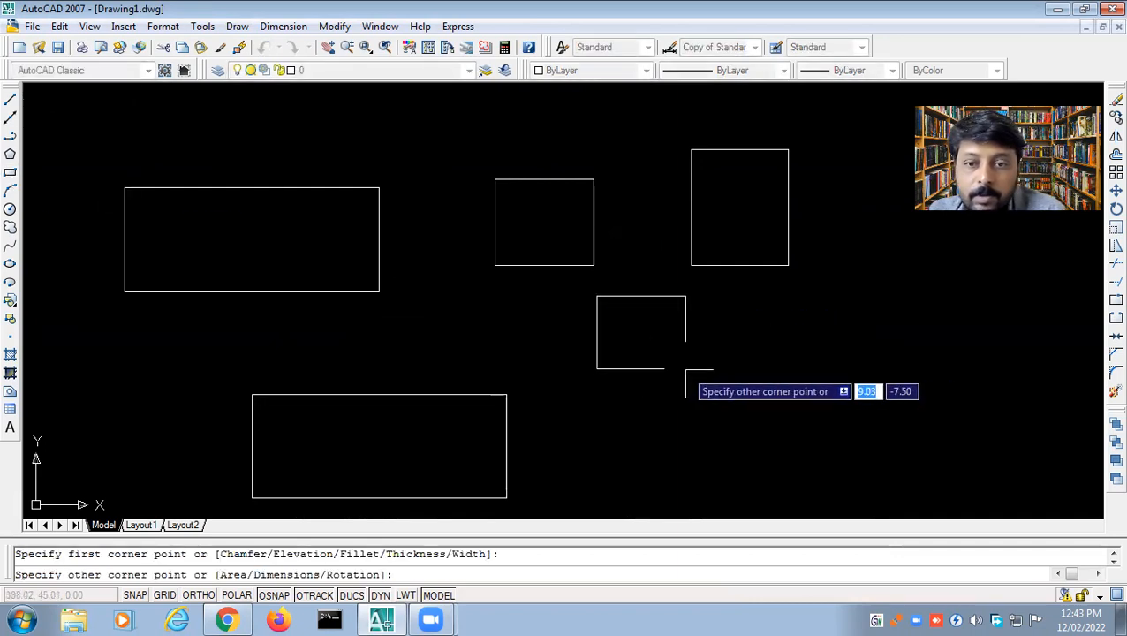
{"action": "left_click", "coordinate": [673, 370]}
{"action": "left_click", "coordinate": [833, 373]}
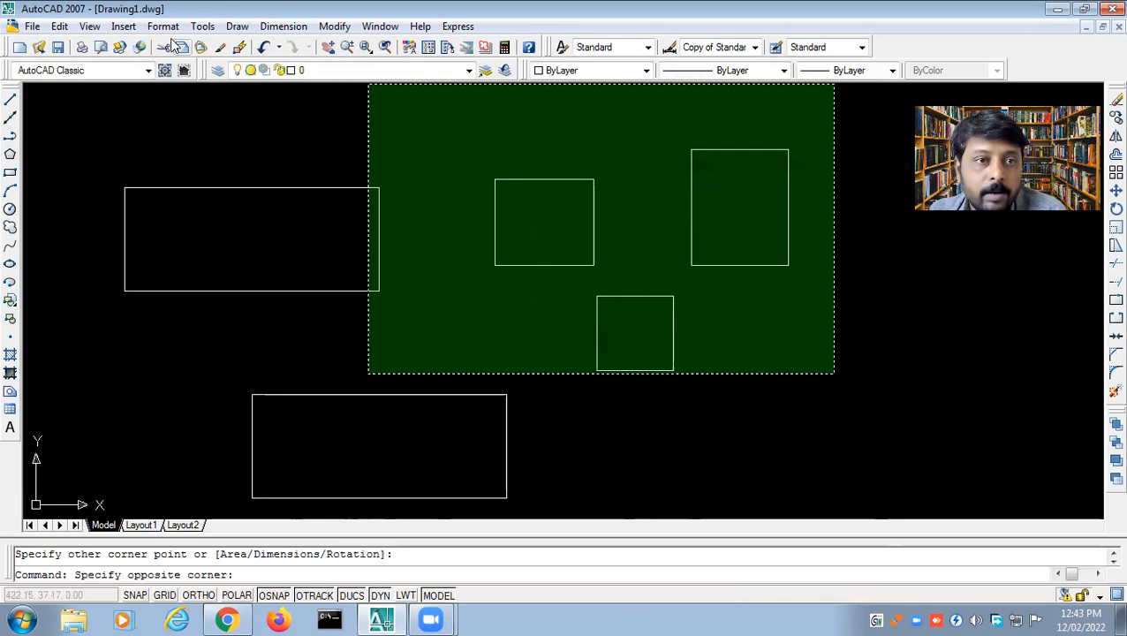
{"action": "left_click", "coordinate": [161, 97]}
Step: Draw a Tan, Tan, Tan circle touching the facing edges of the side-by-side rectangles and the upper edge of the rectangle below
{"action": "left_click", "coordinate": [234, 27]}
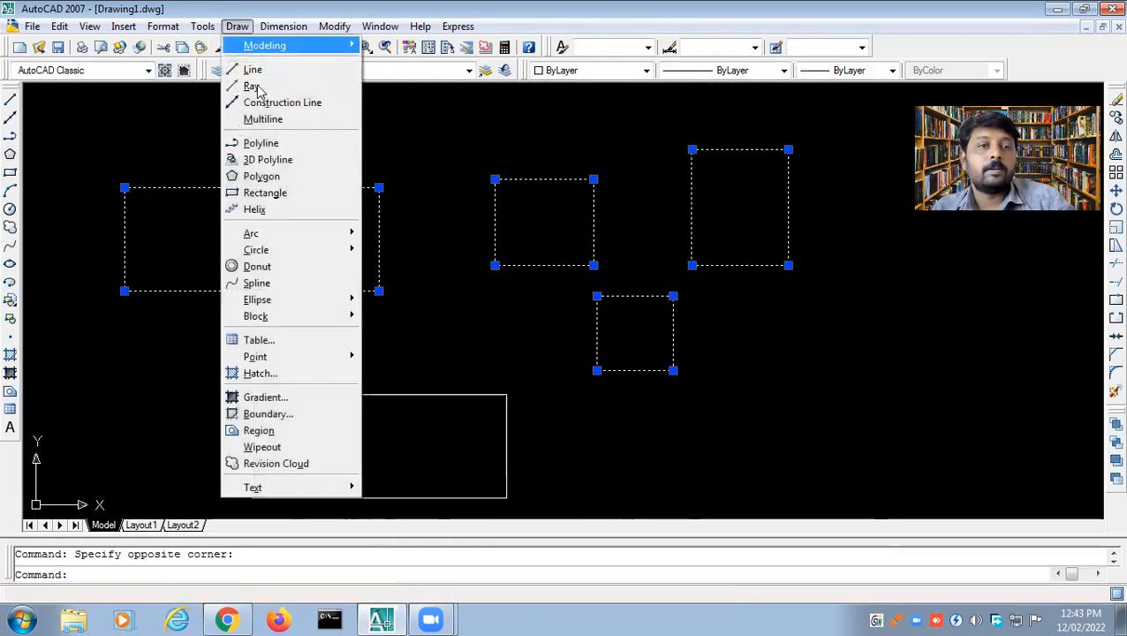
{"action": "mouse_move", "coordinate": [269, 252]}
{"action": "left_click", "coordinate": [424, 347]}
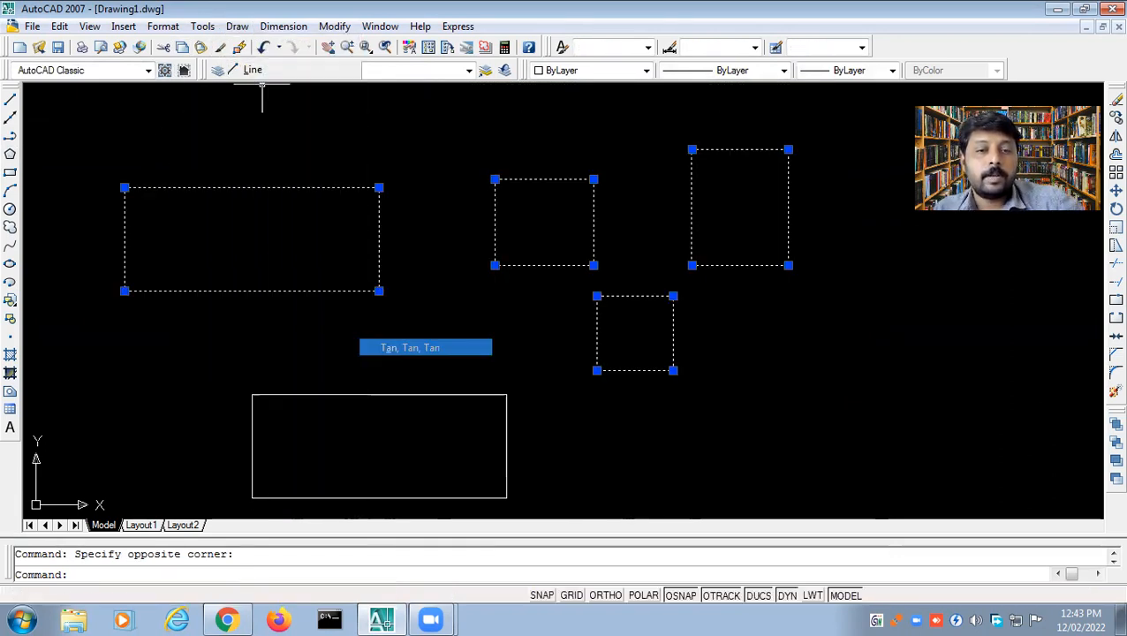
{"action": "left_click", "coordinate": [595, 231]}
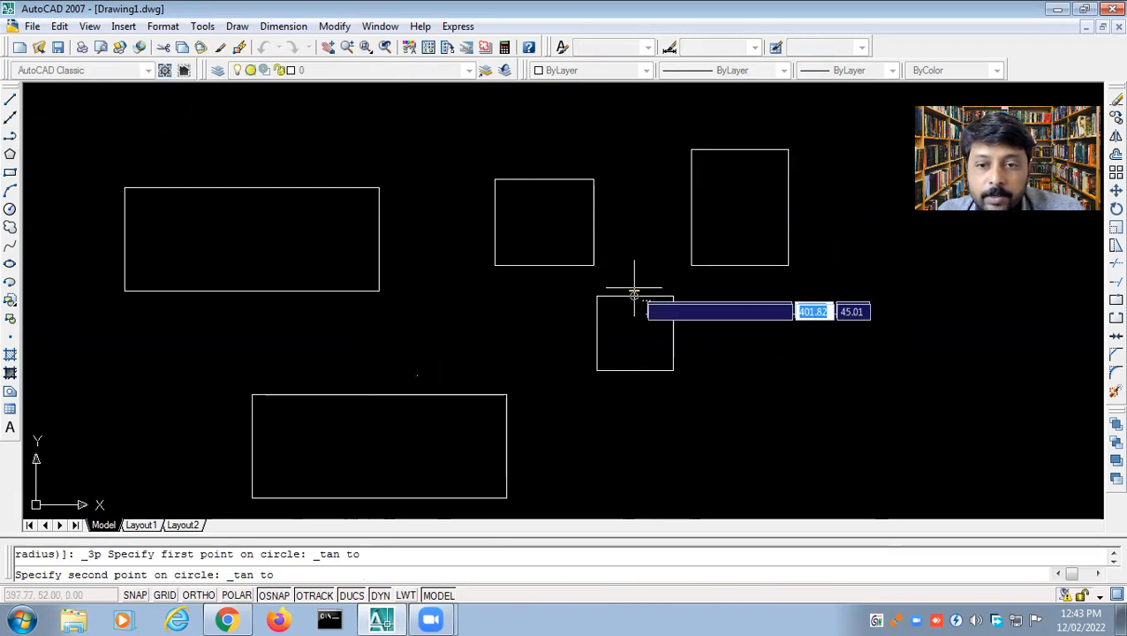
{"action": "left_click", "coordinate": [634, 292]}
{"action": "left_click", "coordinate": [691, 244]}
{"action": "scroll", "coordinate": [643, 232], "scroll_direction": "up", "scroll_amount": 5}
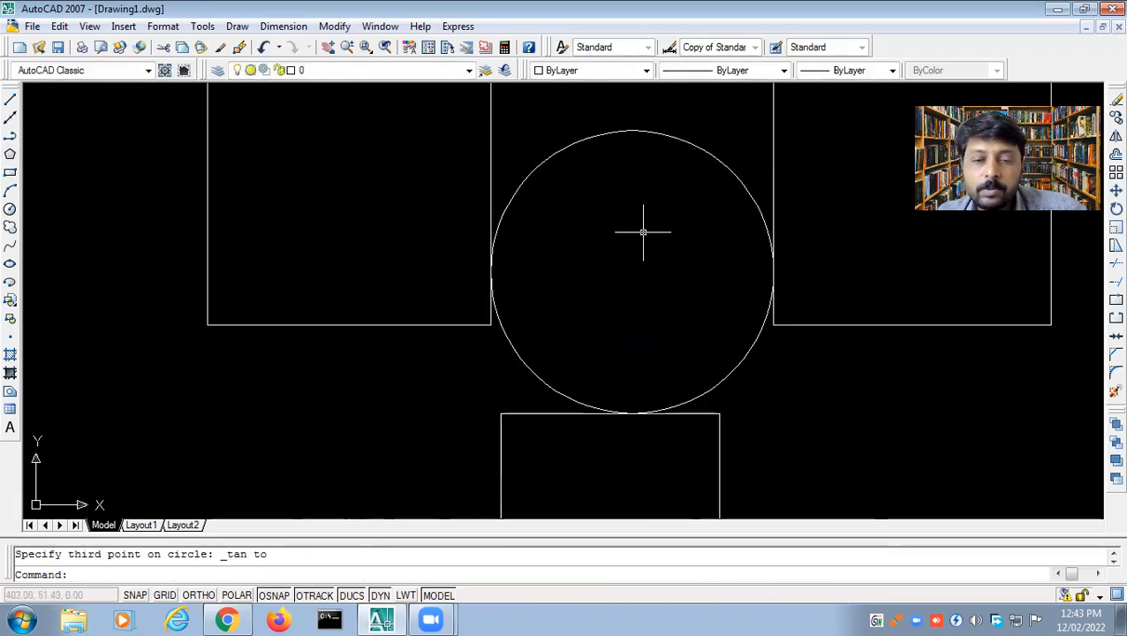
{"action": "scroll", "coordinate": [642, 231], "scroll_direction": "down", "scroll_amount": 2}
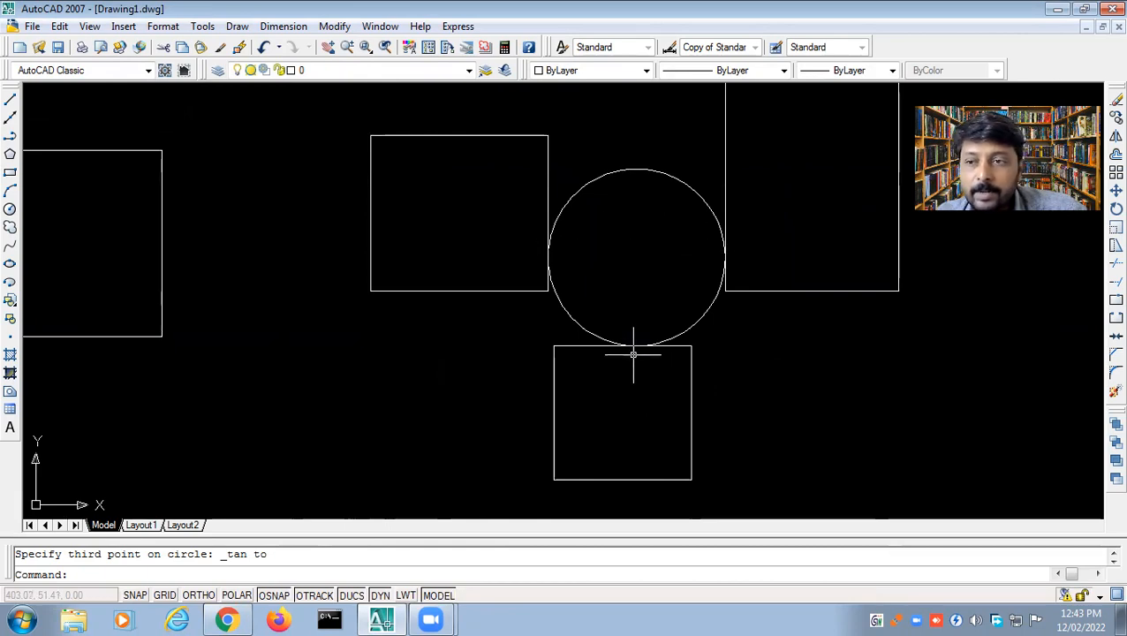
{"action": "middle_click_drag", "start_coordinate": [642, 324], "coordinate": [478, 295]}
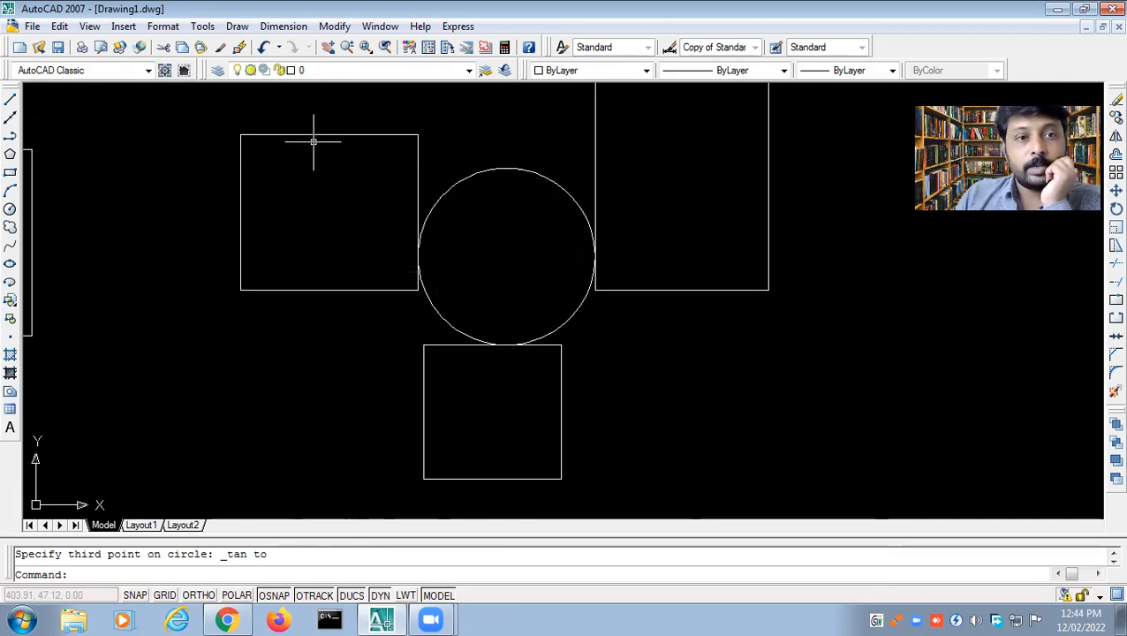
{"action": "left_click", "coordinate": [237, 27]}
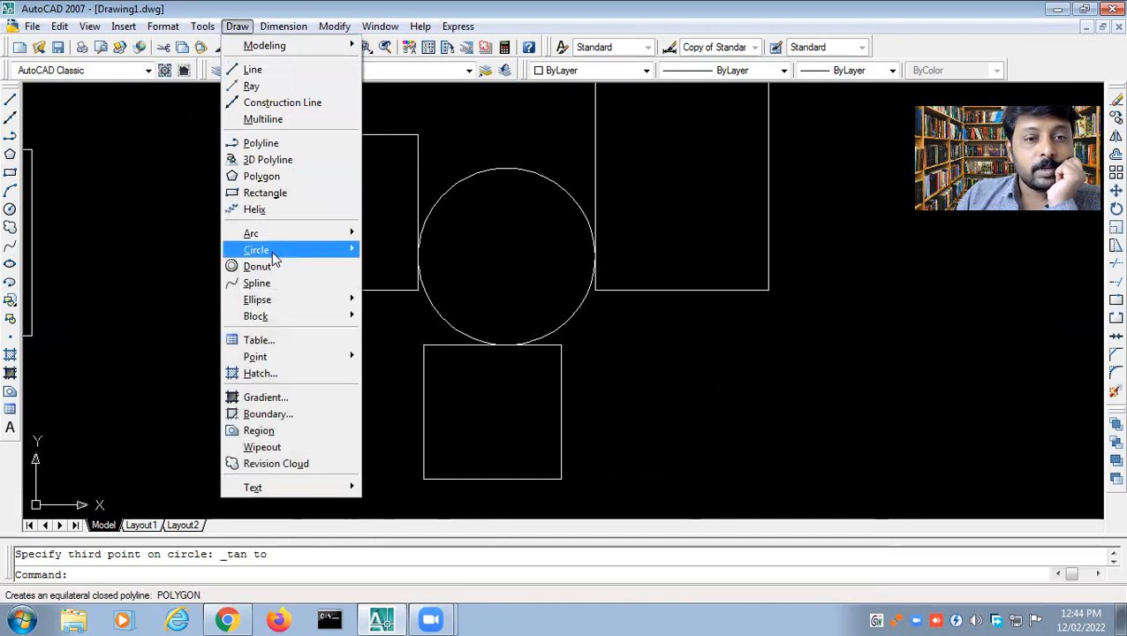
{"action": "mouse_move", "coordinate": [339, 250]}
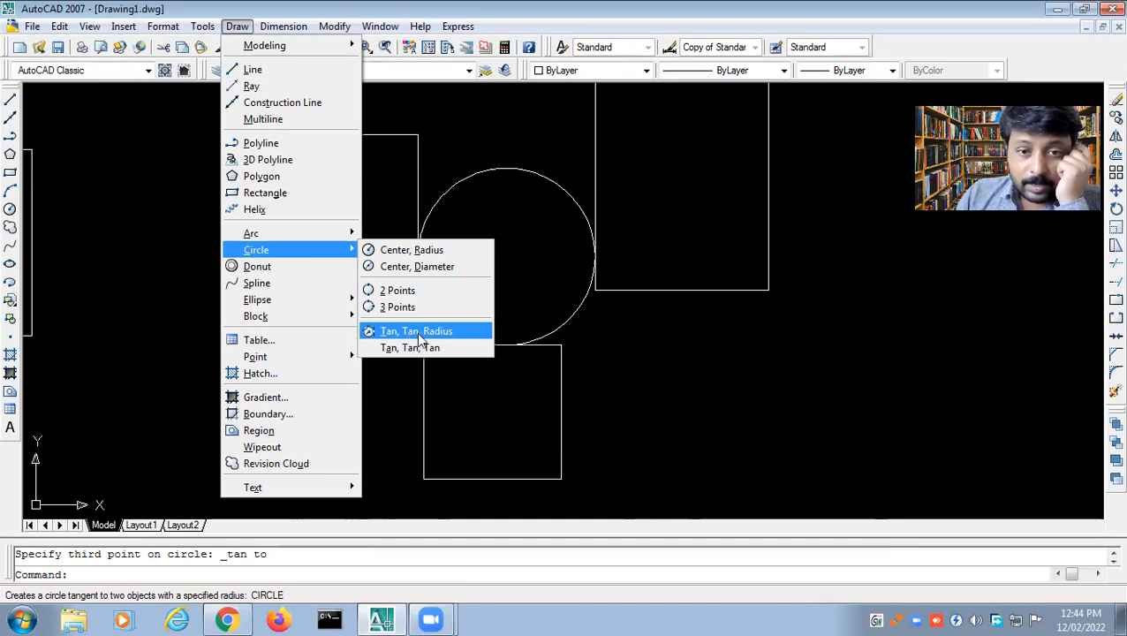
{"action": "key", "text": "Escape"}
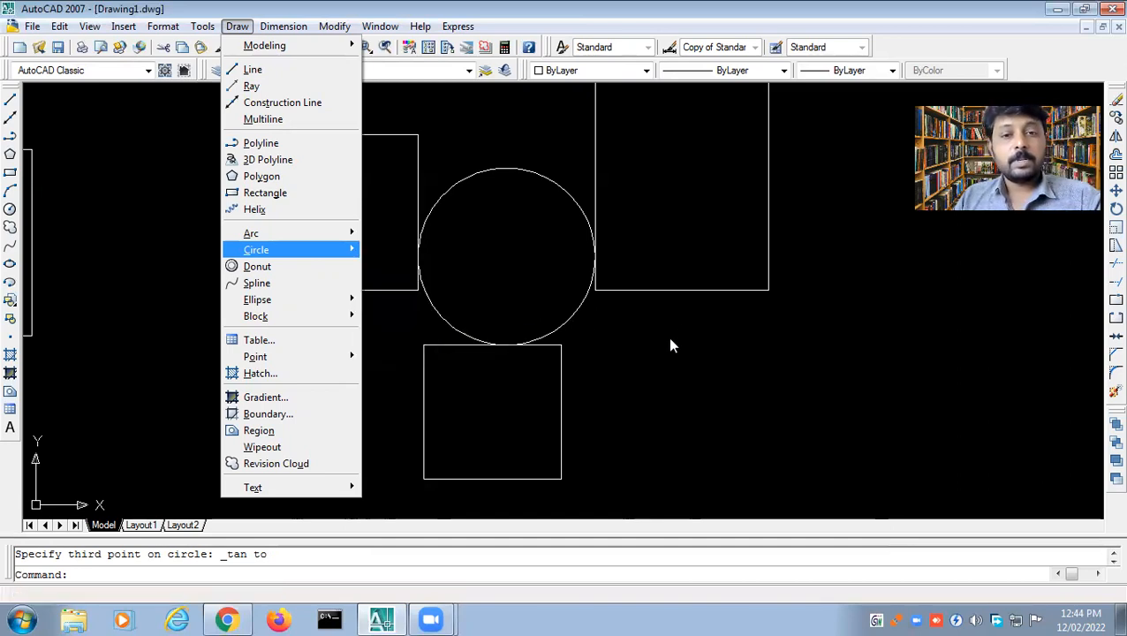
{"action": "key", "text": "Escape"}
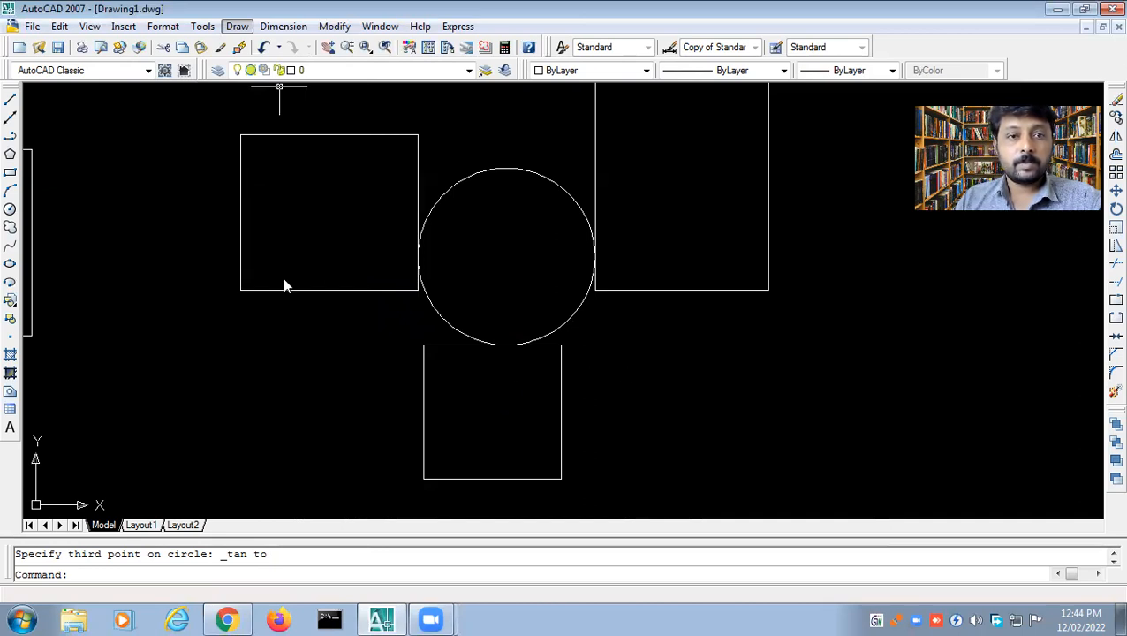
{"action": "left_click", "coordinate": [205, 334]}
{"action": "key", "text": "Escape"}
Step: Draw two separate slanted lines that converge upward in the empty area to the right of the rectangles
{"action": "scroll", "coordinate": [249, 312], "scroll_direction": "down", "scroll_amount": 3}
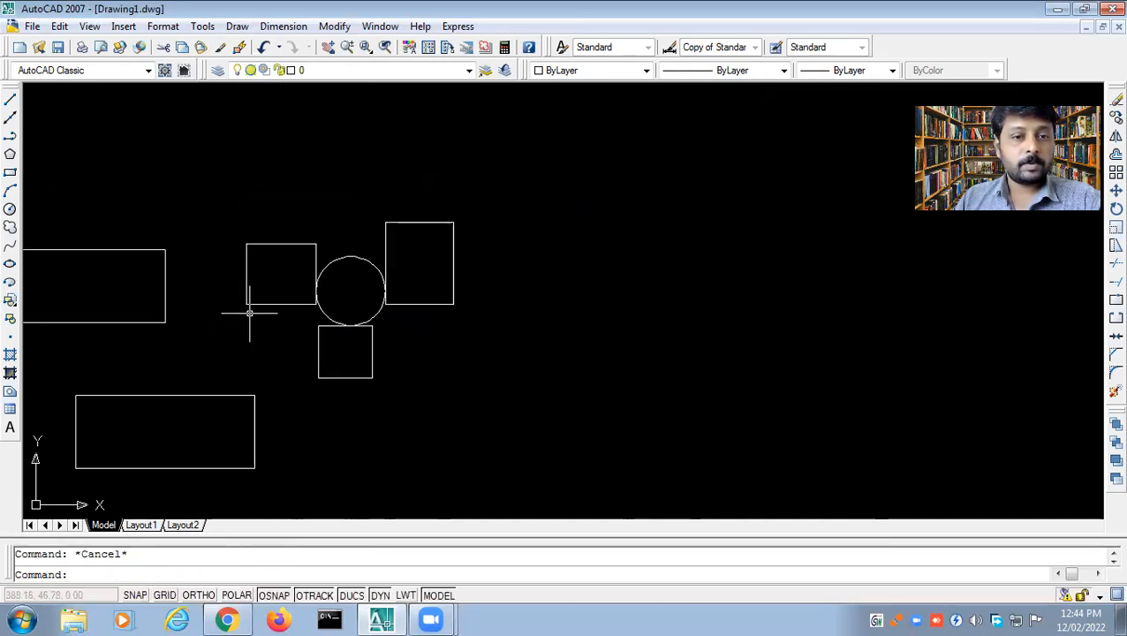
{"action": "middle_click_drag", "start_coordinate": [528, 359], "coordinate": [293, 342]}
{"action": "left_click", "coordinate": [11, 100]}
{"action": "left_click", "coordinate": [433, 210]}
{"action": "key", "text": "Escape"}
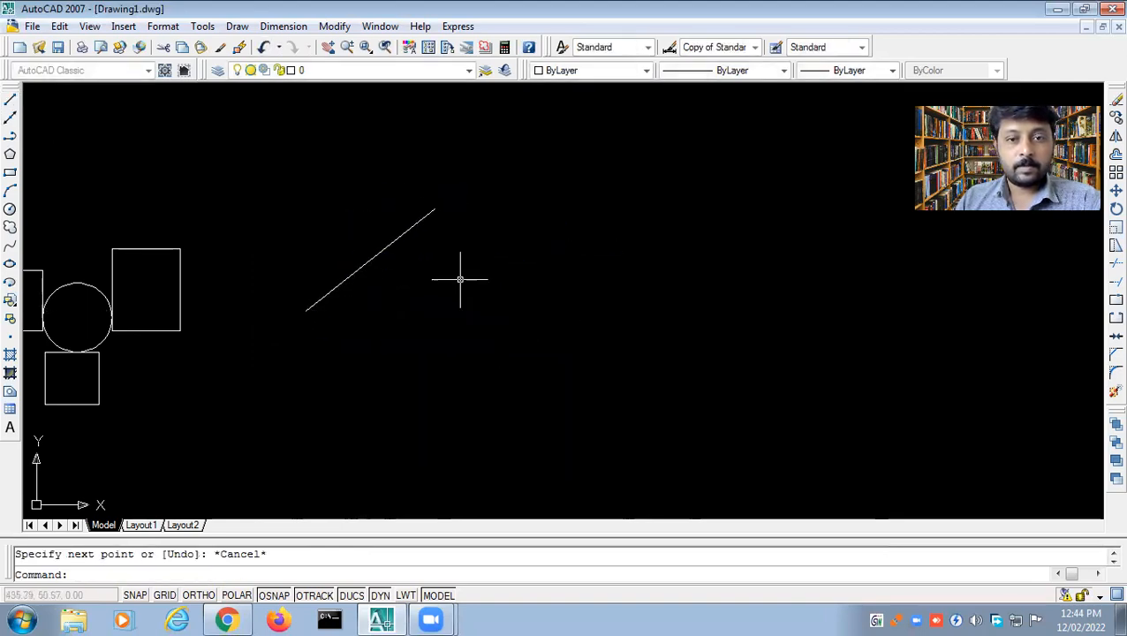
{"action": "key", "text": "Return"}
{"action": "left_click", "coordinate": [462, 256]}
{"action": "left_click", "coordinate": [421, 410]}
{"action": "key", "text": "Escape"}
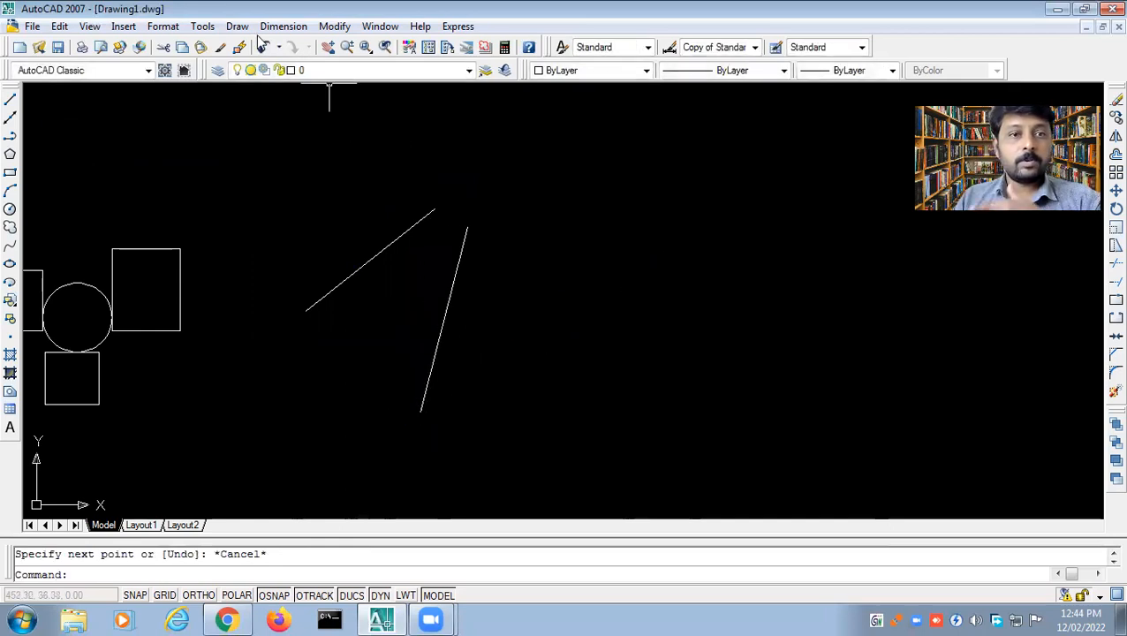
Step: Draw a Tan, Tan, Radius circle of radius 5 tangent to the two slanted lines
{"action": "left_click", "coordinate": [236, 25]}
{"action": "mouse_move", "coordinate": [269, 253]}
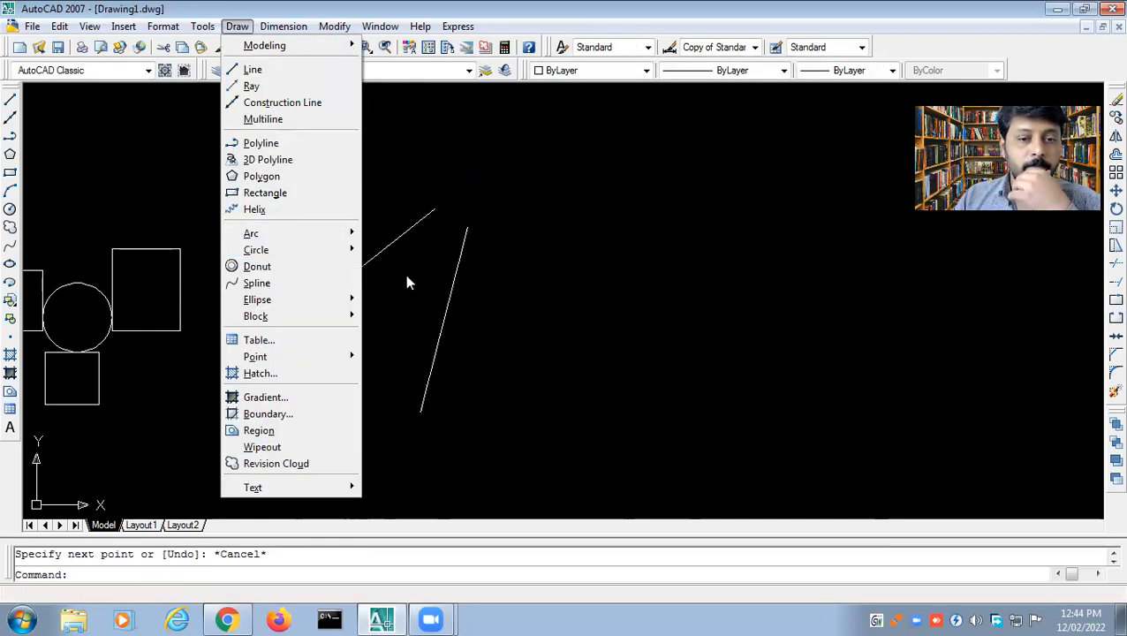
{"action": "left_click", "coordinate": [428, 333]}
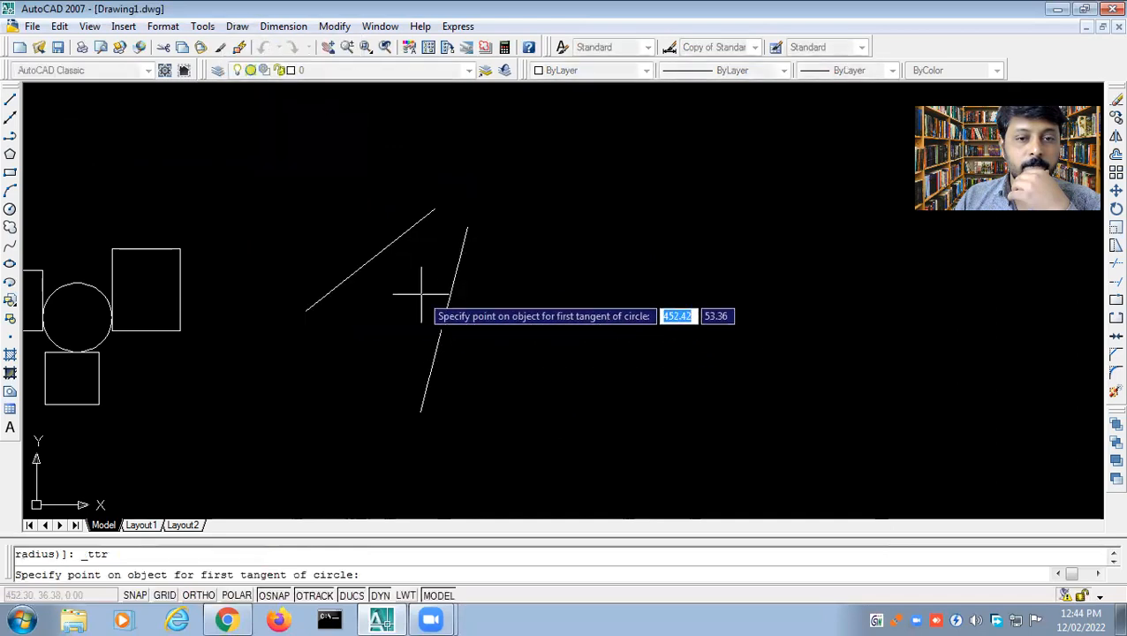
{"action": "left_click", "coordinate": [355, 266]}
{"action": "left_click", "coordinate": [443, 316]}
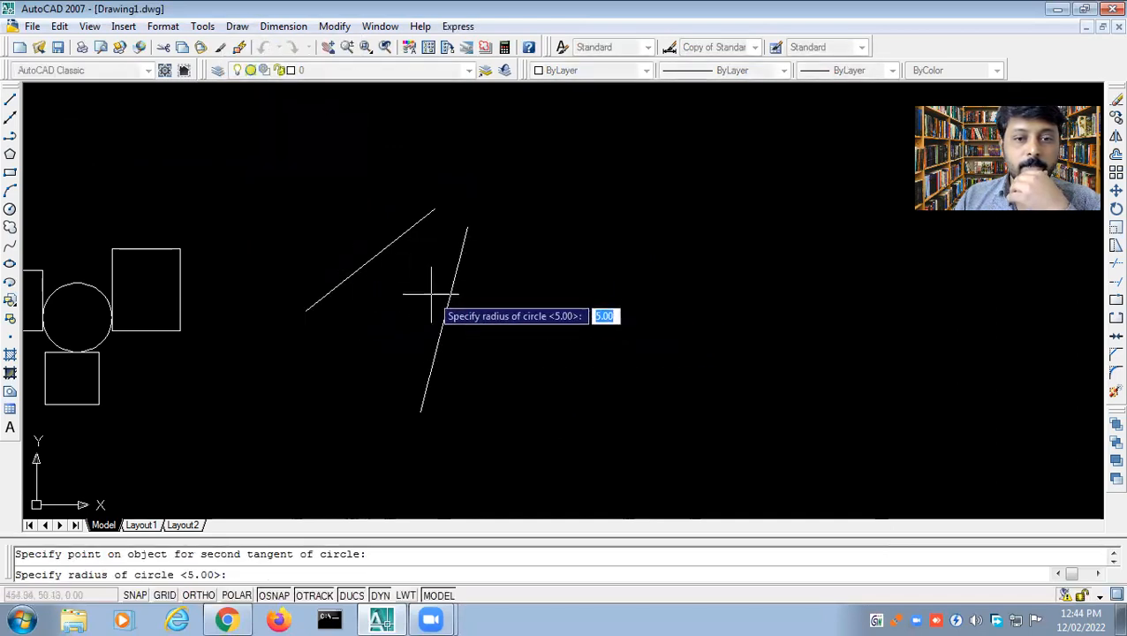
{"action": "type", "text": "5"}
{"action": "key", "text": "Return"}
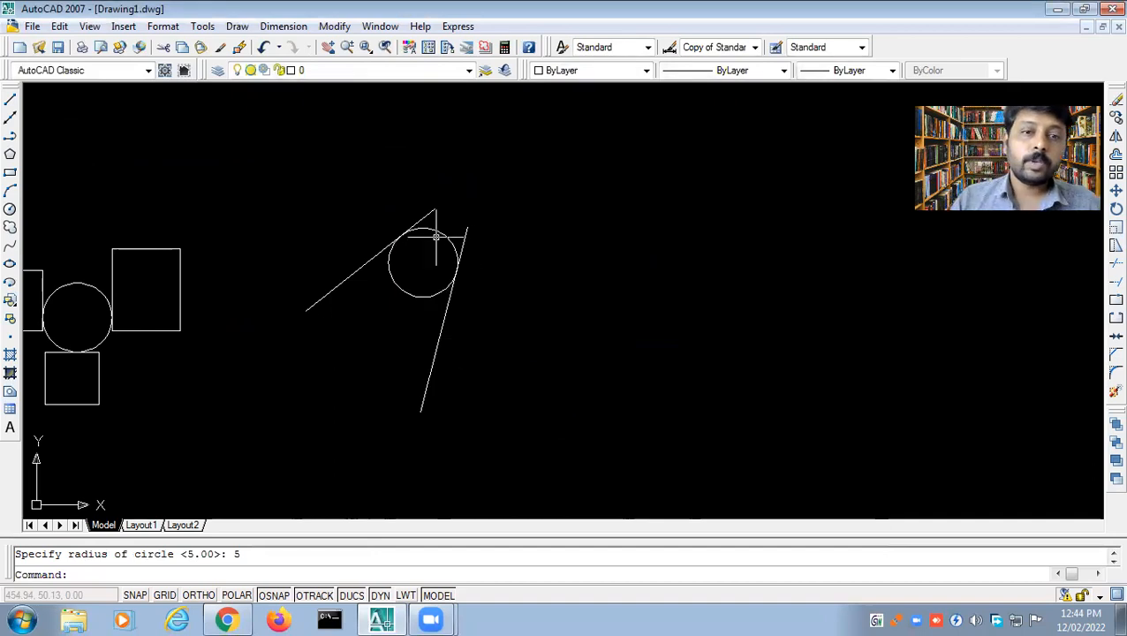
Step: Draw a second Tan, Tan, Radius circle of radius 6 tangent to the same two slanted lines
{"action": "scroll", "coordinate": [435, 237], "scroll_direction": "up", "scroll_amount": 5}
{"action": "scroll", "coordinate": [435, 237], "scroll_direction": "down", "scroll_amount": 6}
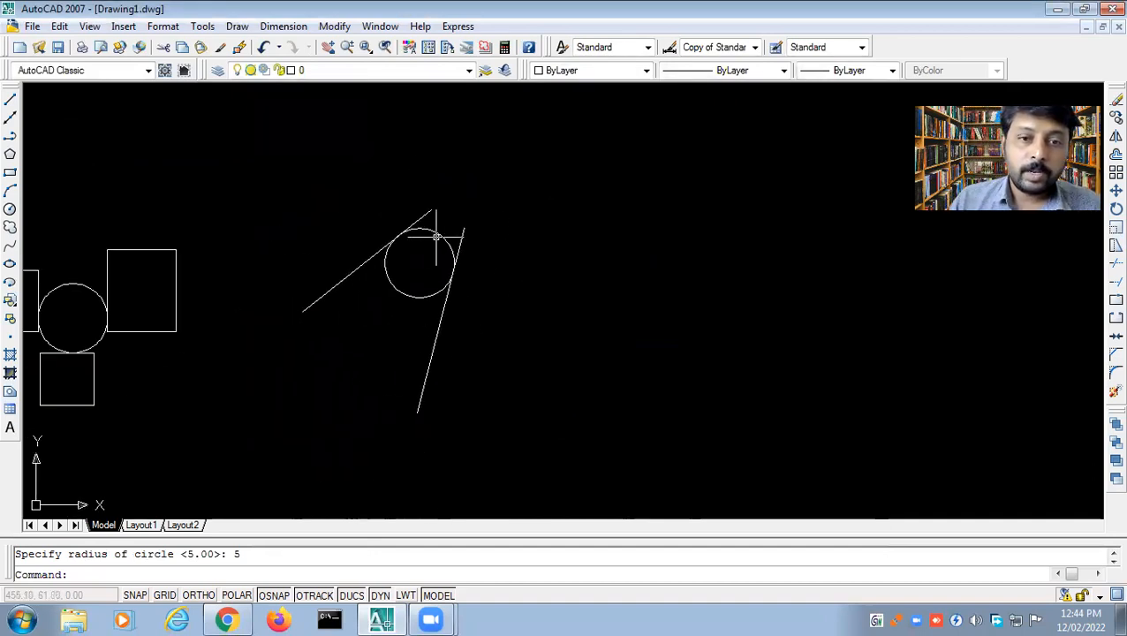
{"action": "left_click", "coordinate": [236, 26]}
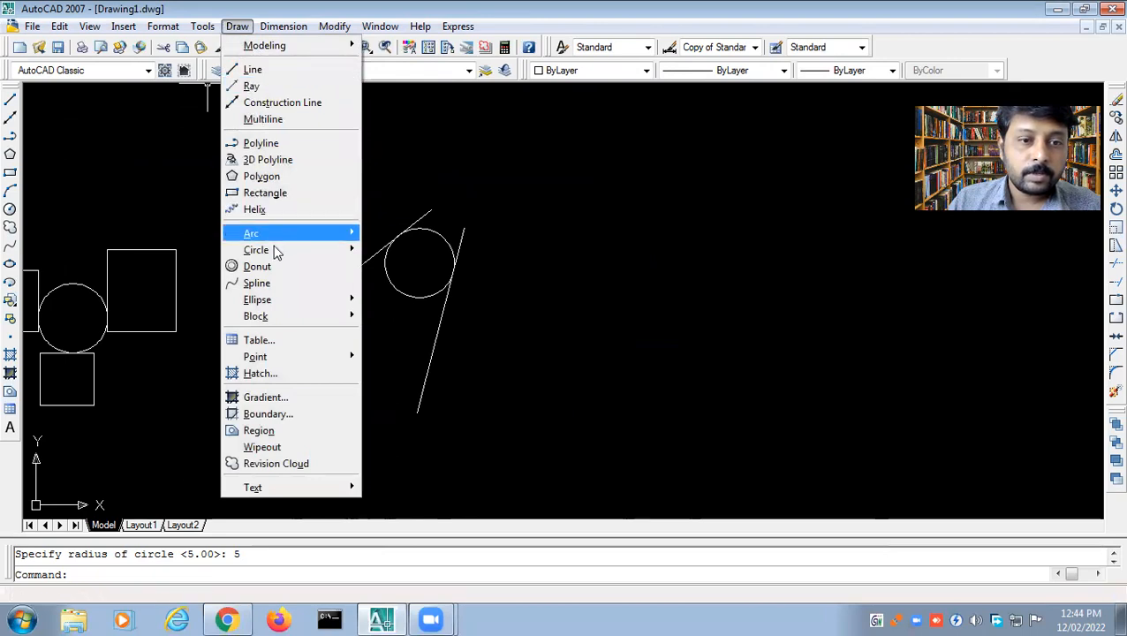
{"action": "mouse_move", "coordinate": [273, 253]}
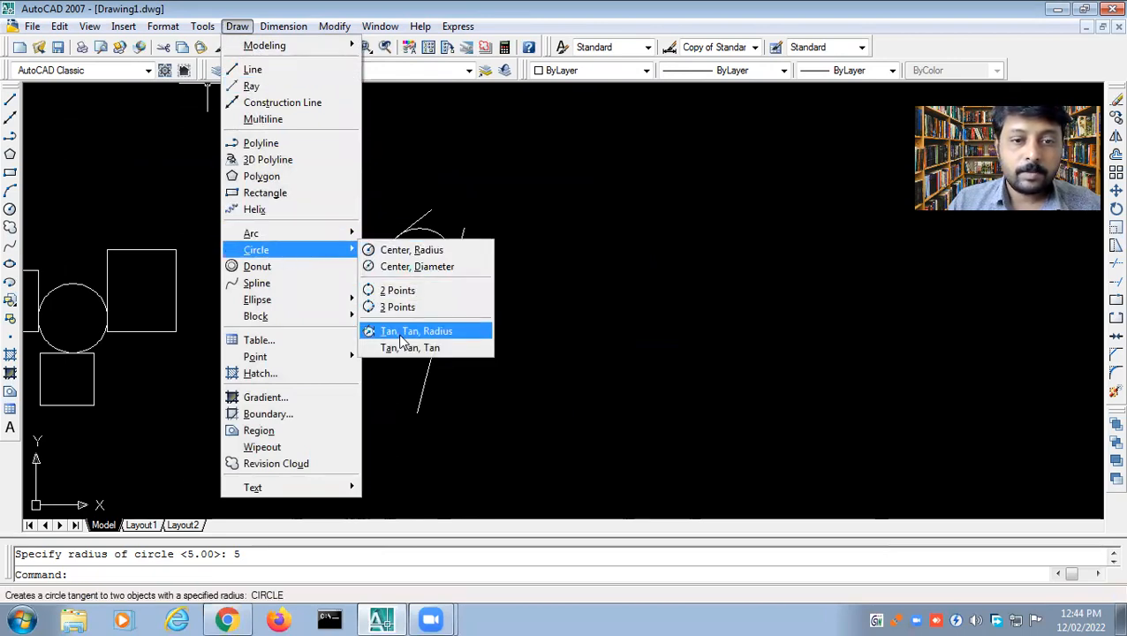
{"action": "left_click", "coordinate": [402, 331]}
{"action": "left_click", "coordinate": [326, 292]}
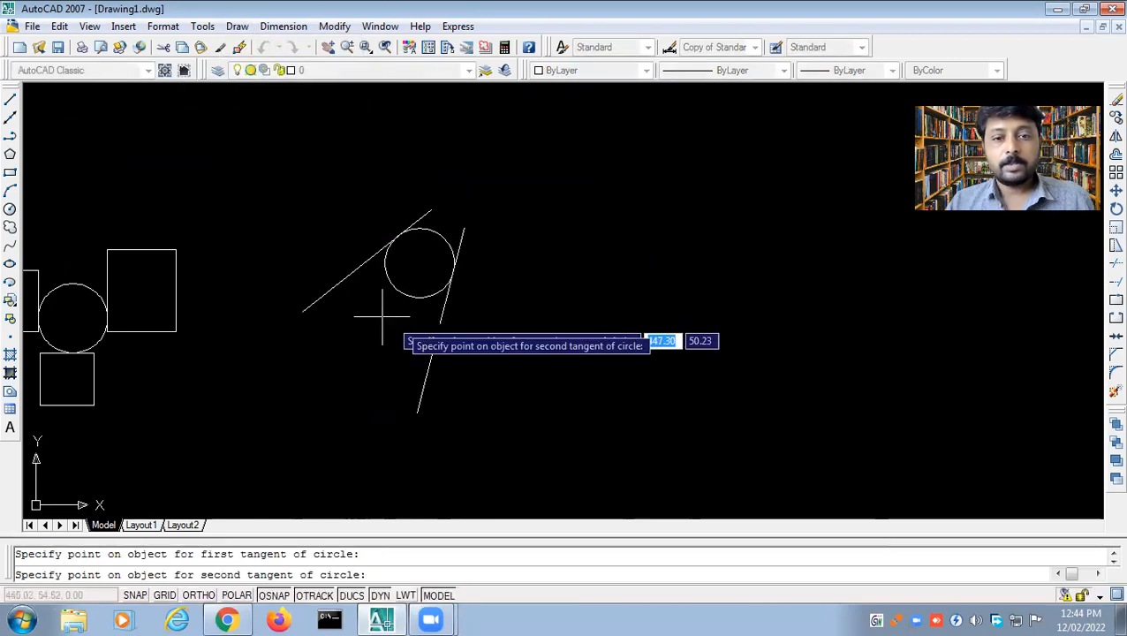
{"action": "left_click", "coordinate": [441, 348]}
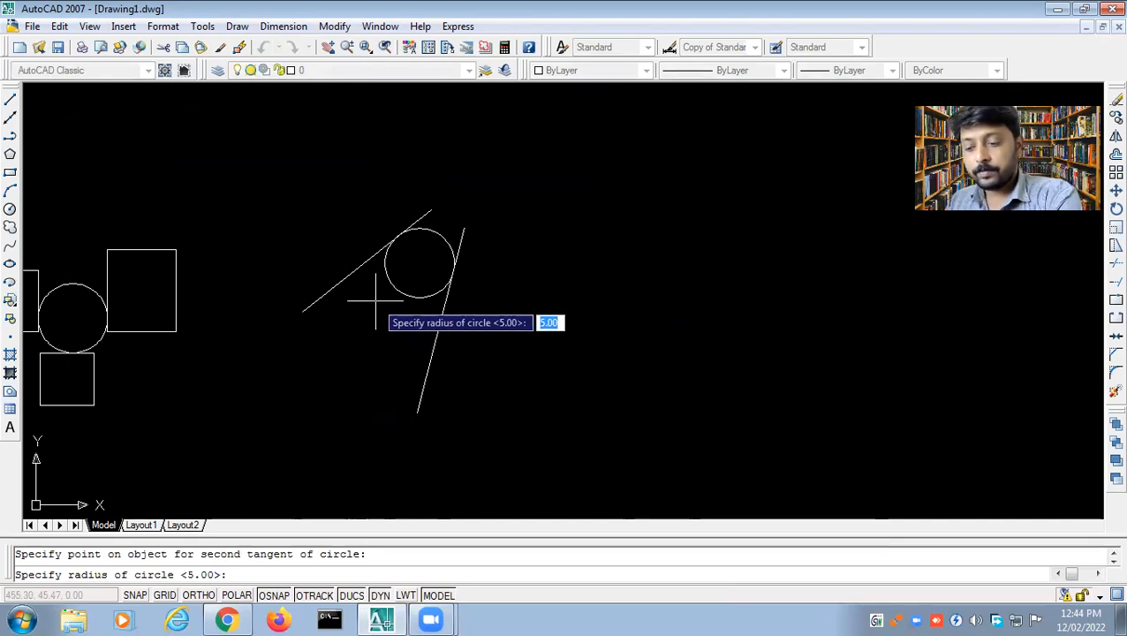
{"action": "type", "text": "6"}
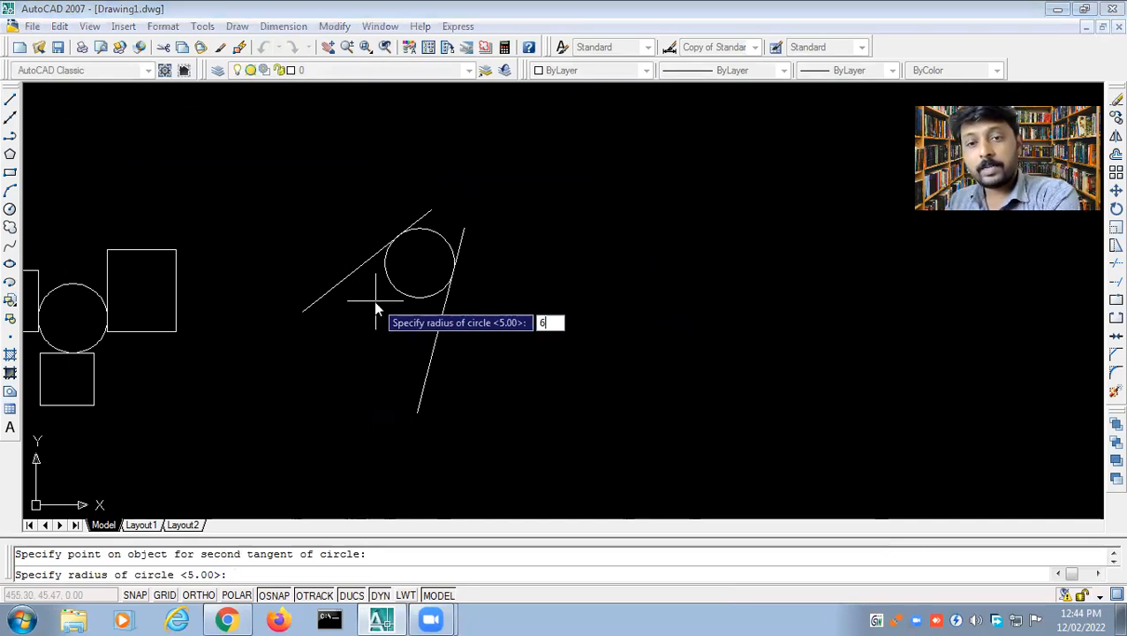
{"action": "key", "text": "Return"}
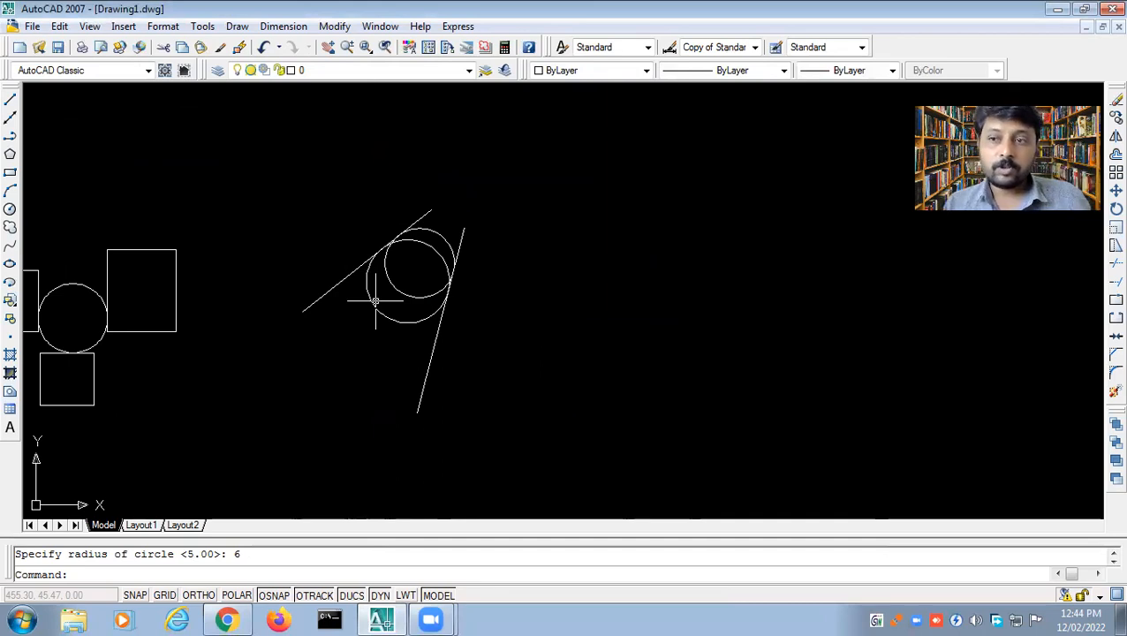
{"action": "left_click", "coordinate": [236, 26]}
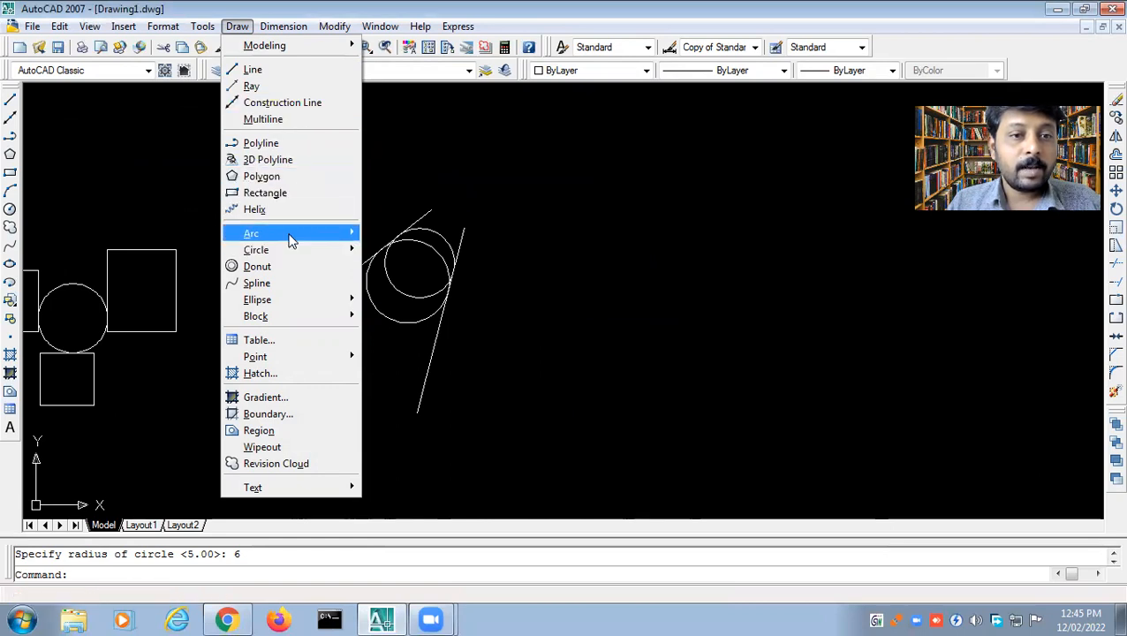
{"action": "mouse_move", "coordinate": [296, 252]}
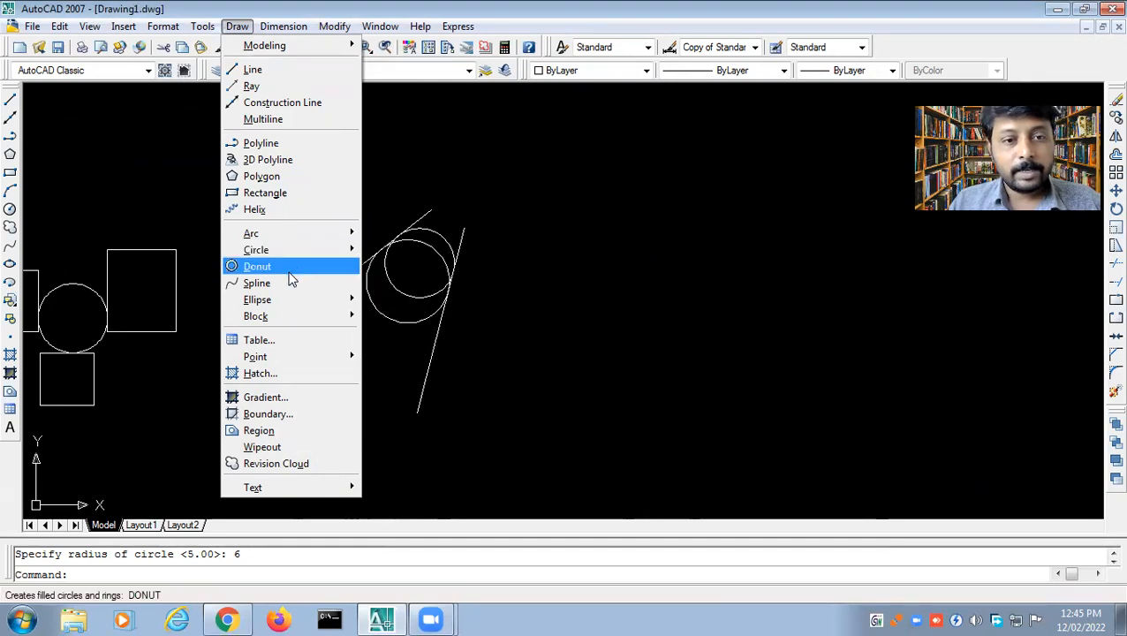
{"action": "mouse_move", "coordinate": [282, 304]}
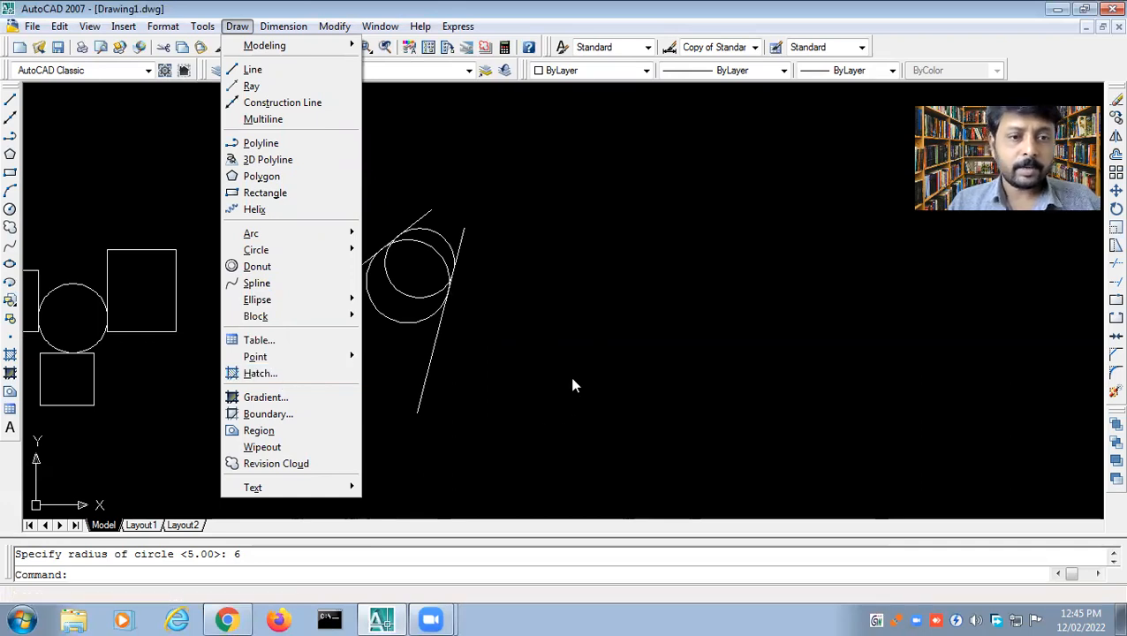
{"action": "left_click", "coordinate": [596, 310]}
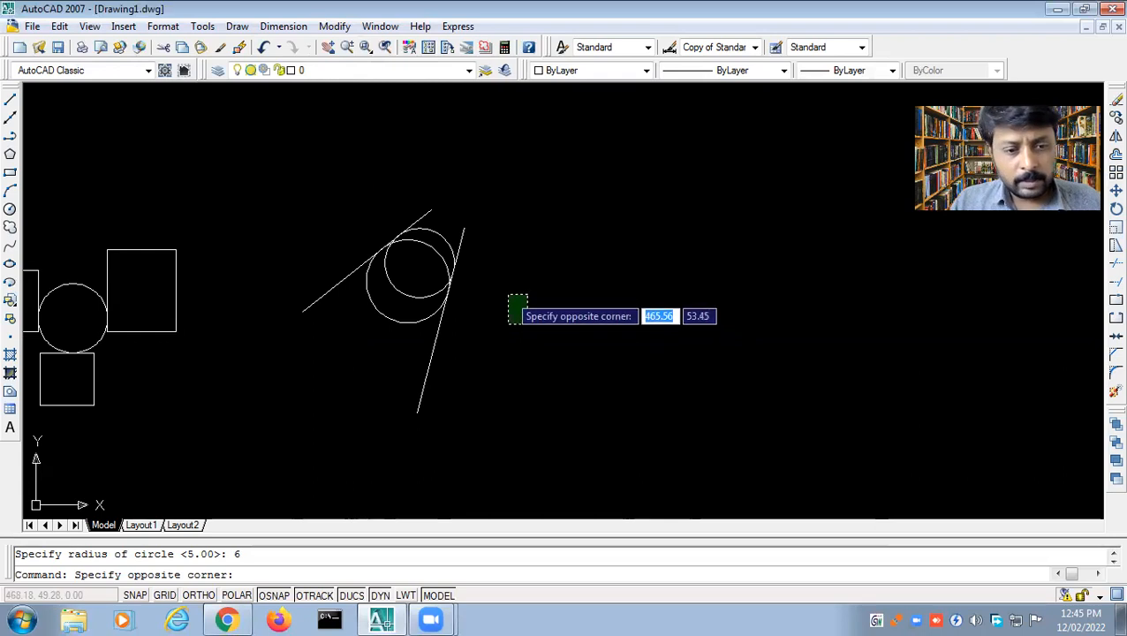
{"action": "left_click", "coordinate": [521, 265]}
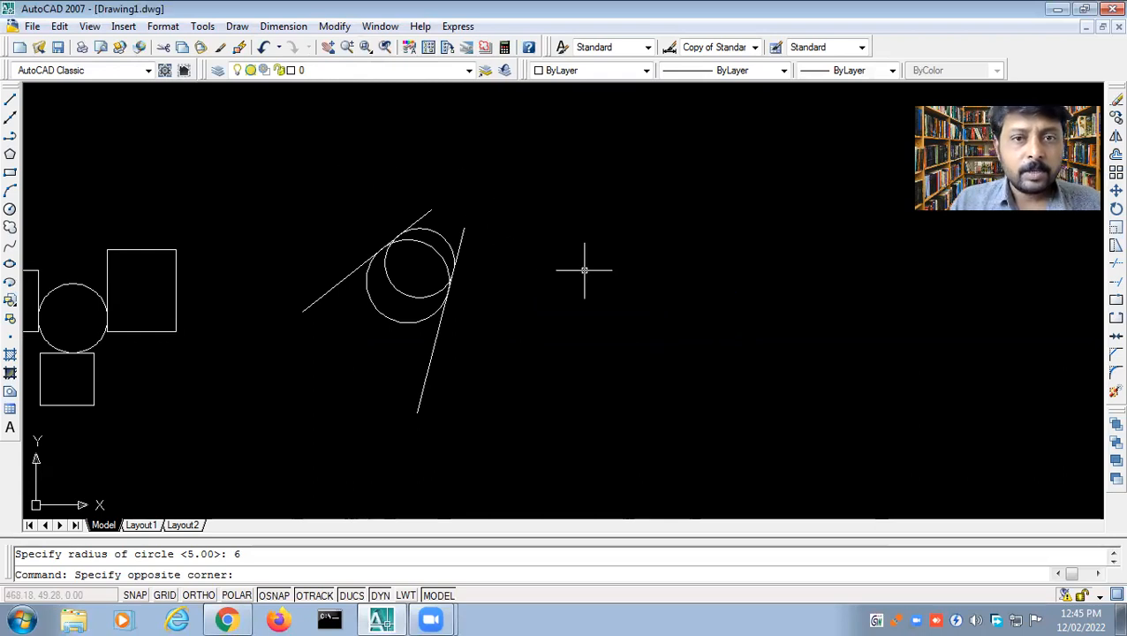
{"action": "scroll", "coordinate": [627, 306], "scroll_direction": "down", "scroll_amount": 2}
{"action": "scroll", "coordinate": [627, 307], "scroll_direction": "down", "scroll_amount": 4}
{"action": "scroll", "coordinate": [627, 306], "scroll_direction": "up", "scroll_amount": 2}
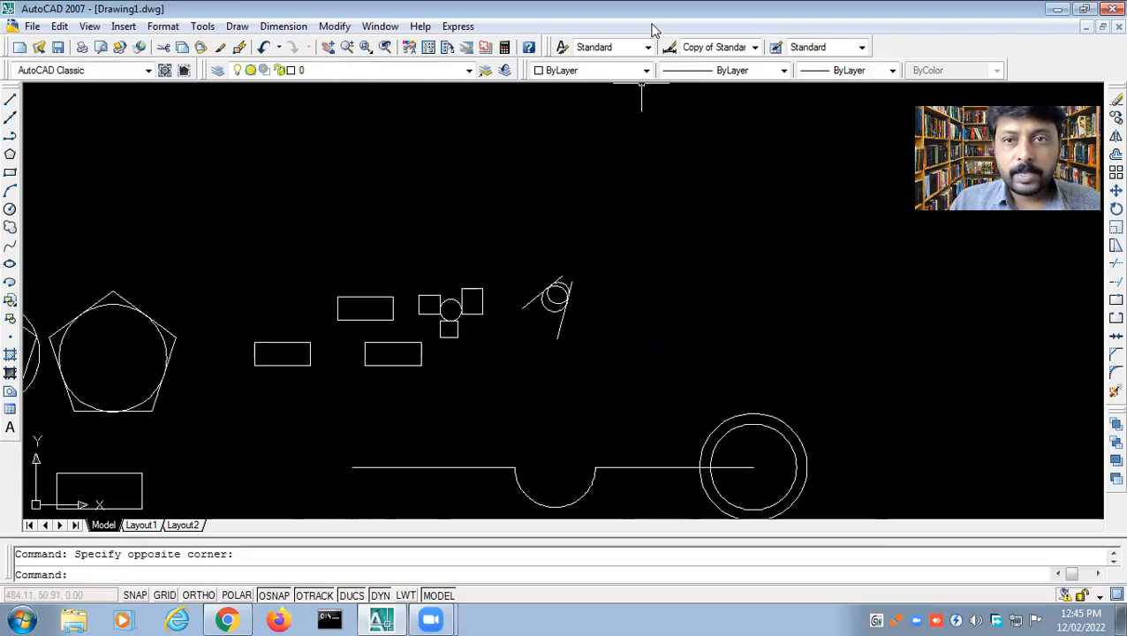